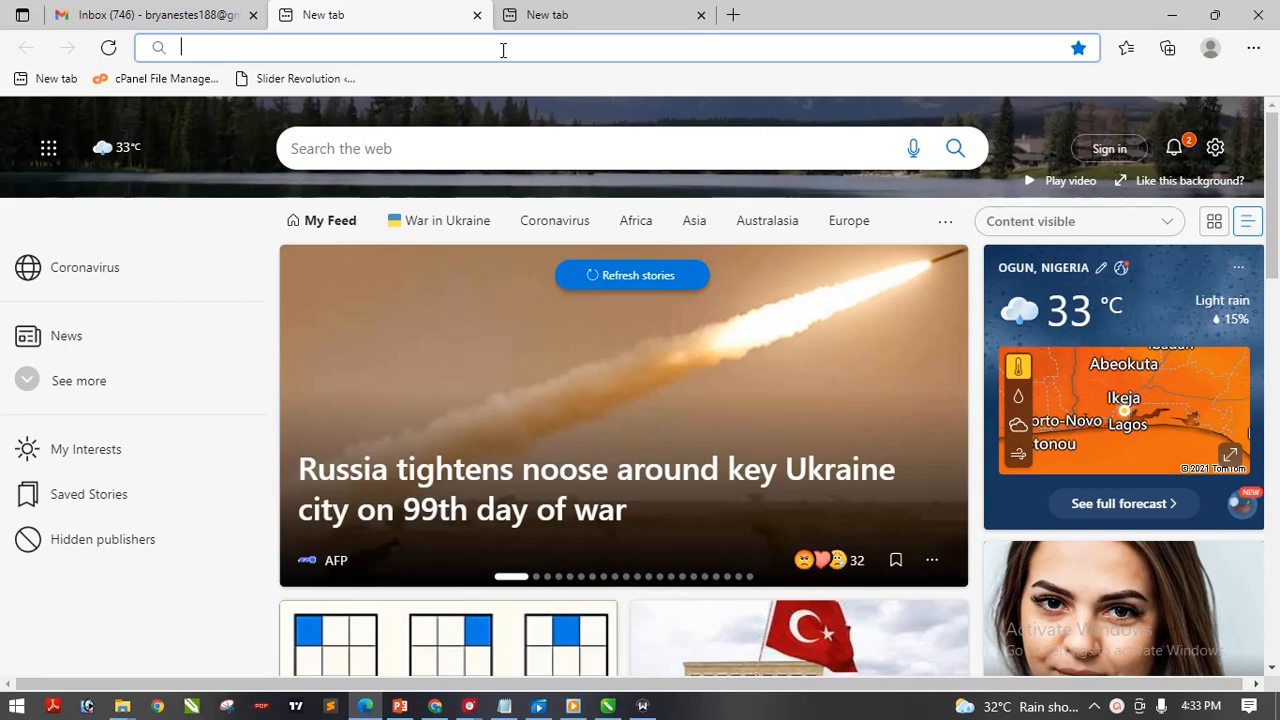
Go to 000webhost.com in the Edge address bar
{"action": "left_click", "coordinate": [544, 47]}
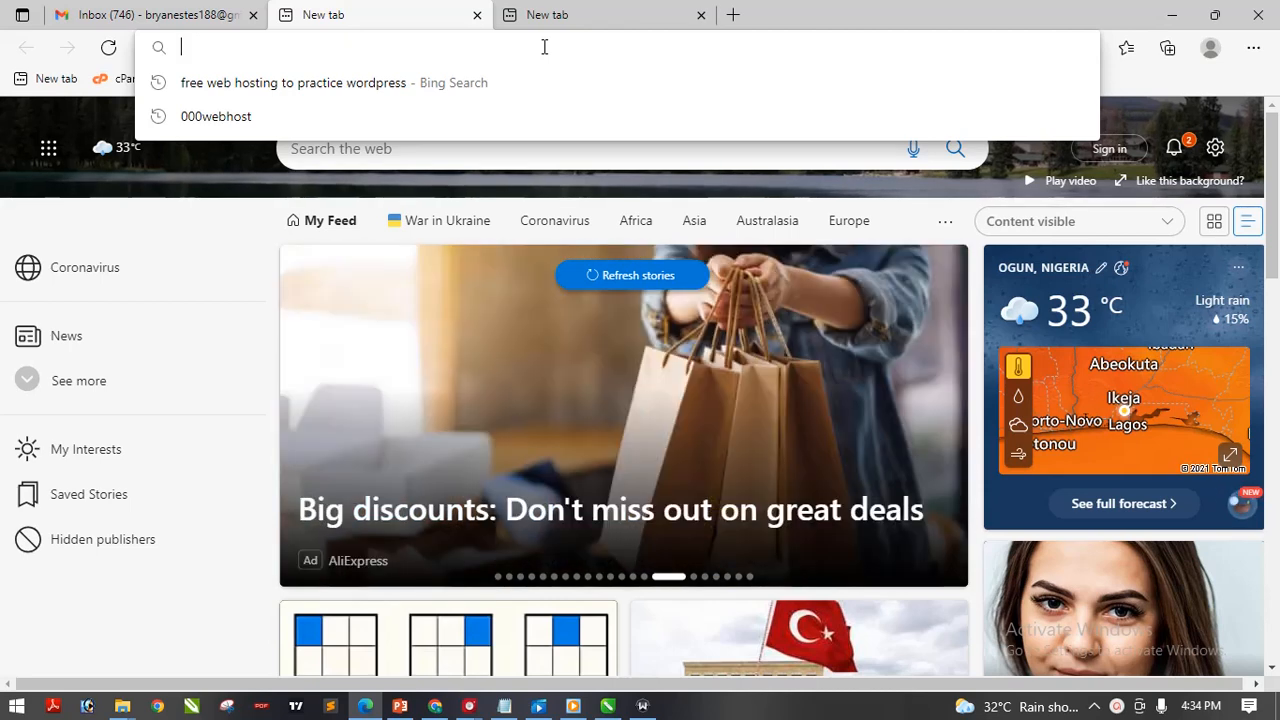
{"action": "type", "text": "000"}
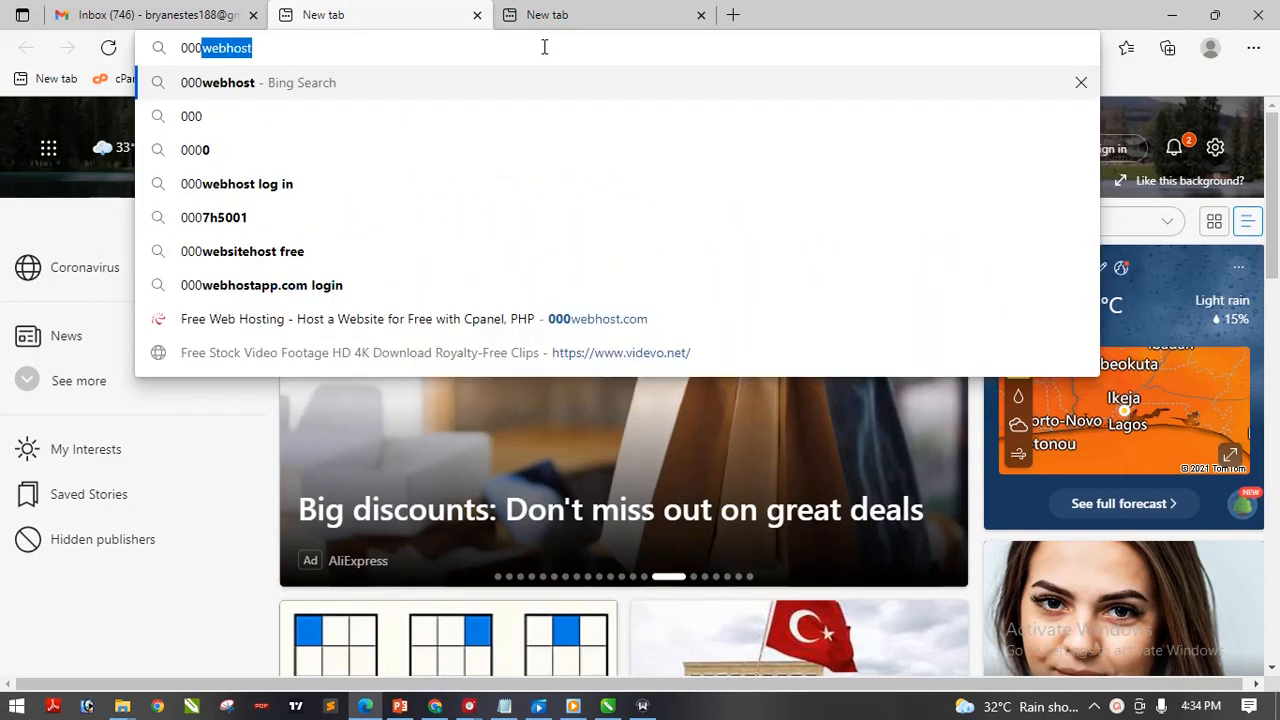
{"action": "type", "text": "webhost"}
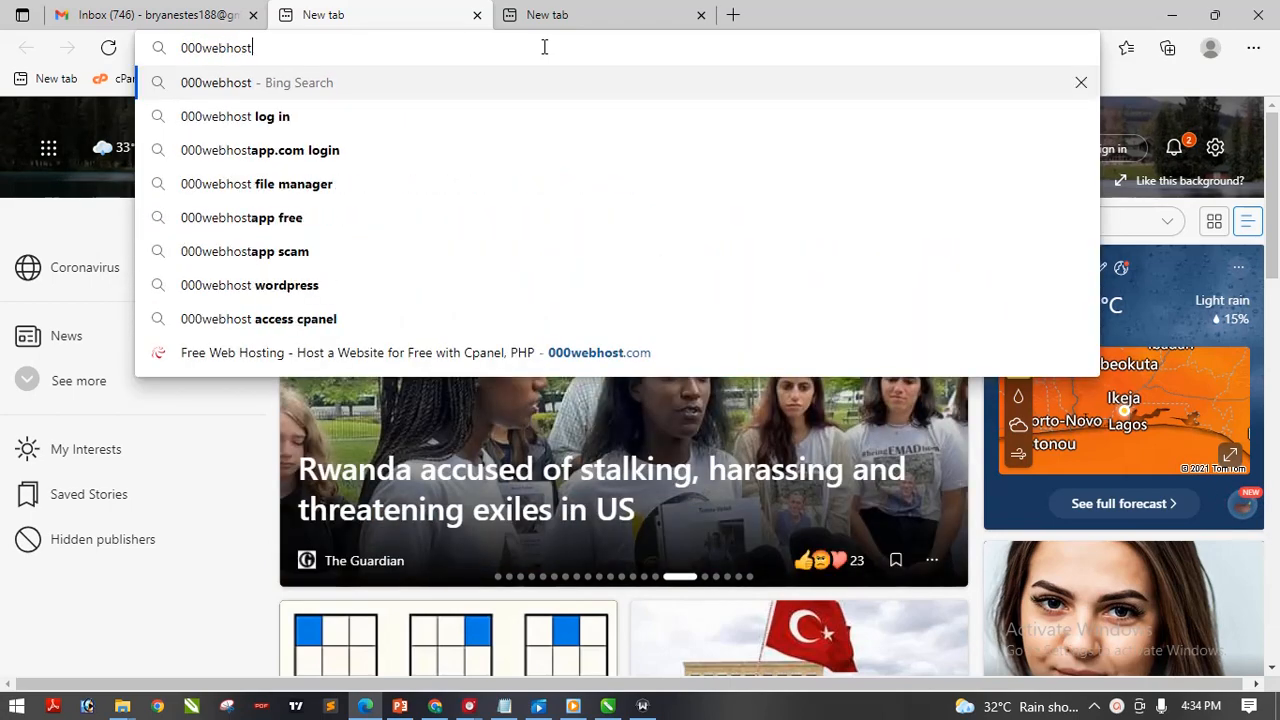
{"action": "type", "text": ".com"}
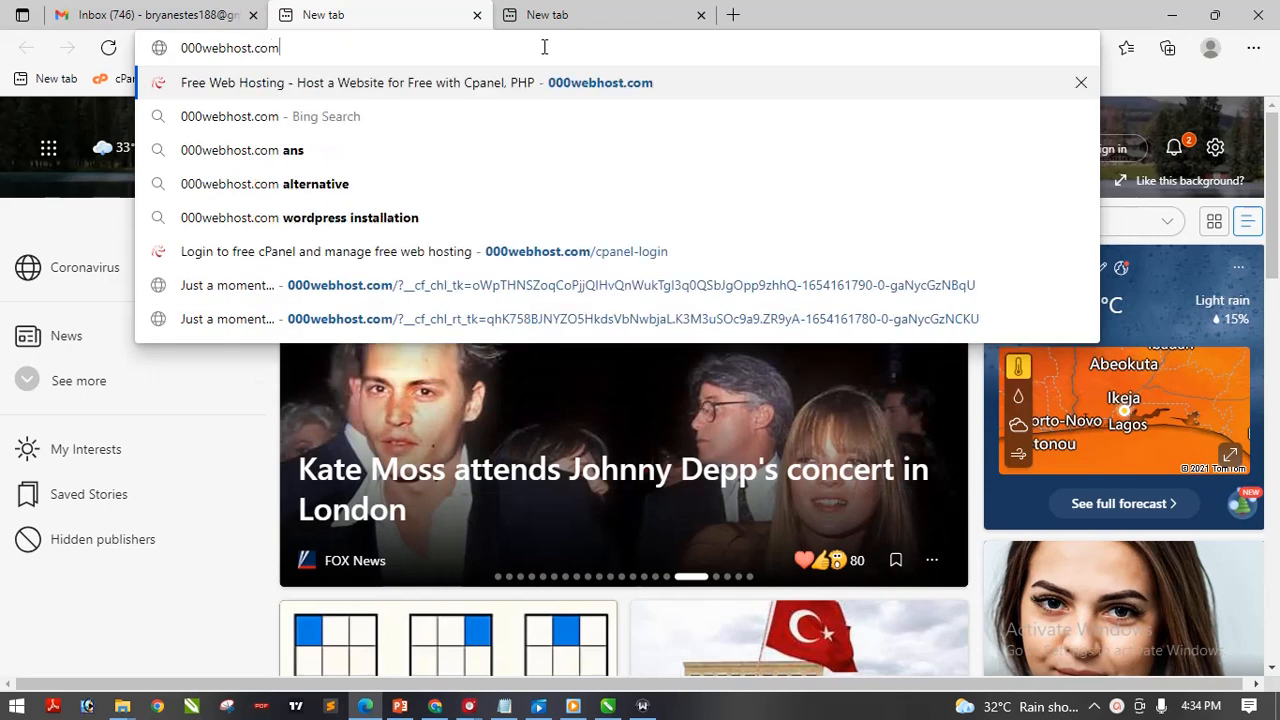
{"action": "key", "text": "Return"}
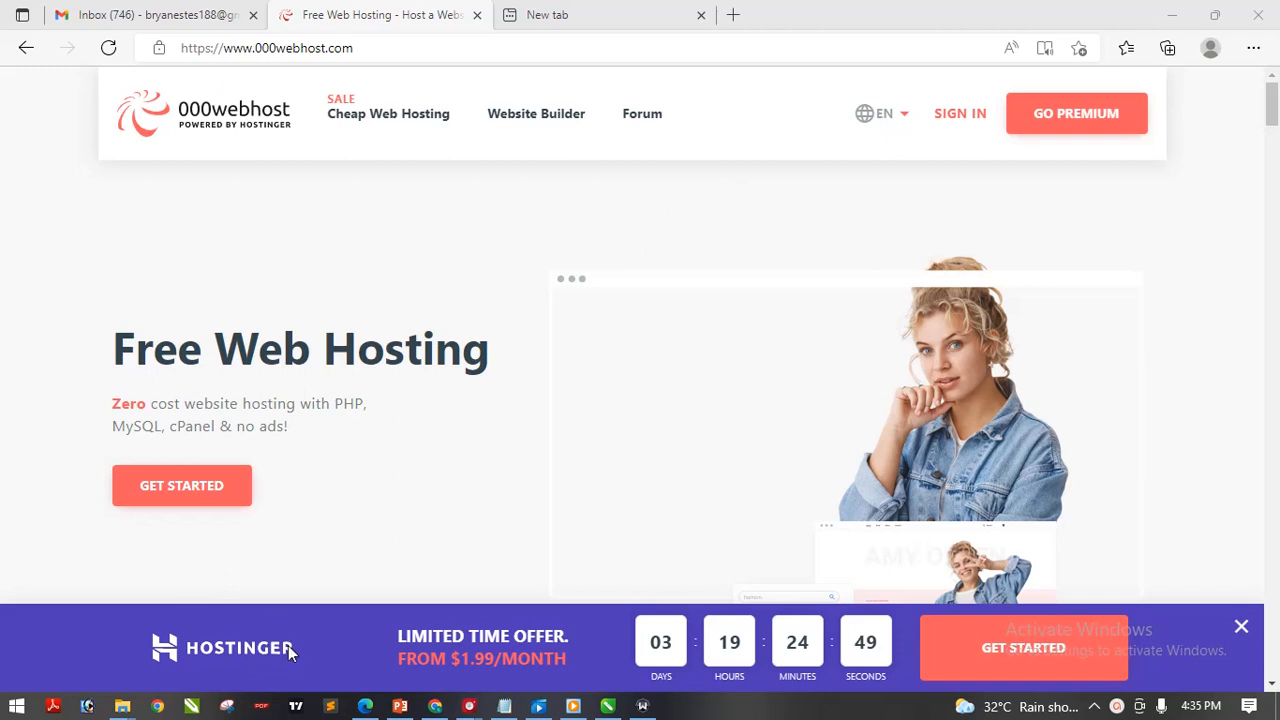
Look around the 000webhost home page, briefly visiting the login page and coming back
{"action": "left_click_drag", "start_coordinate": [298, 648], "coordinate": [144, 637]}
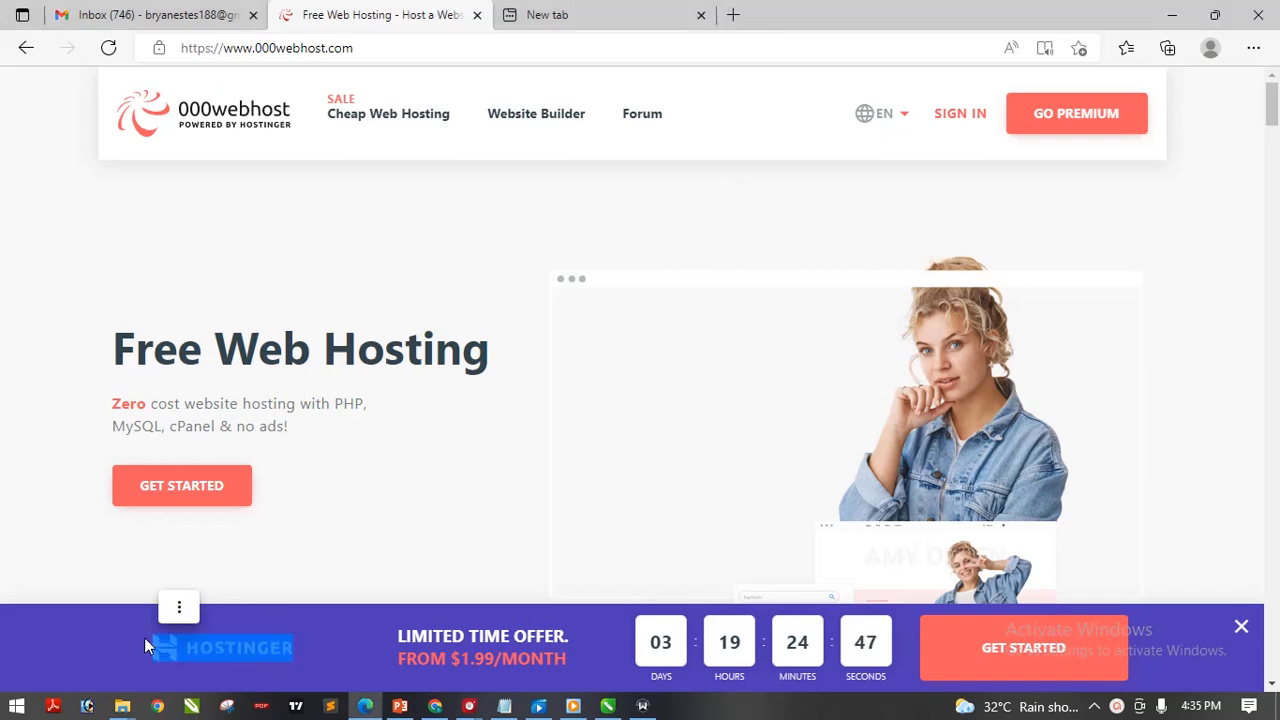
{"action": "left_click", "coordinate": [378, 486]}
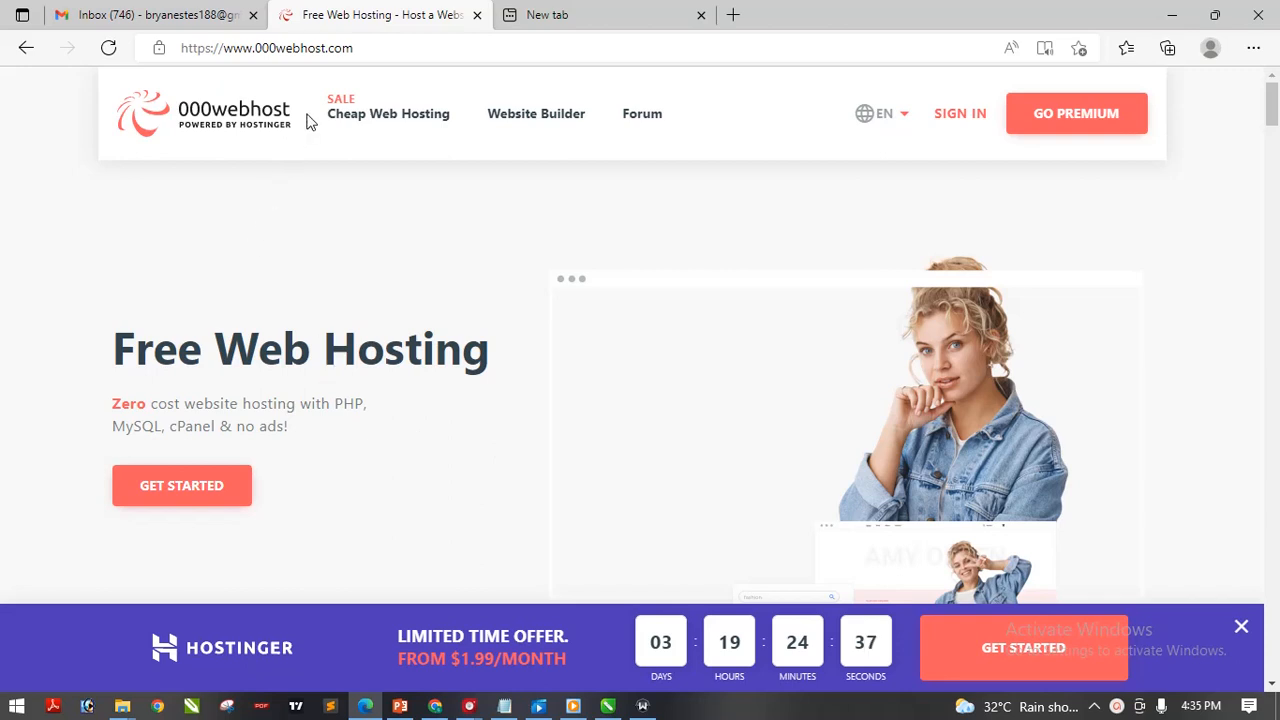
{"action": "left_click_drag", "start_coordinate": [307, 113], "coordinate": [143, 120]}
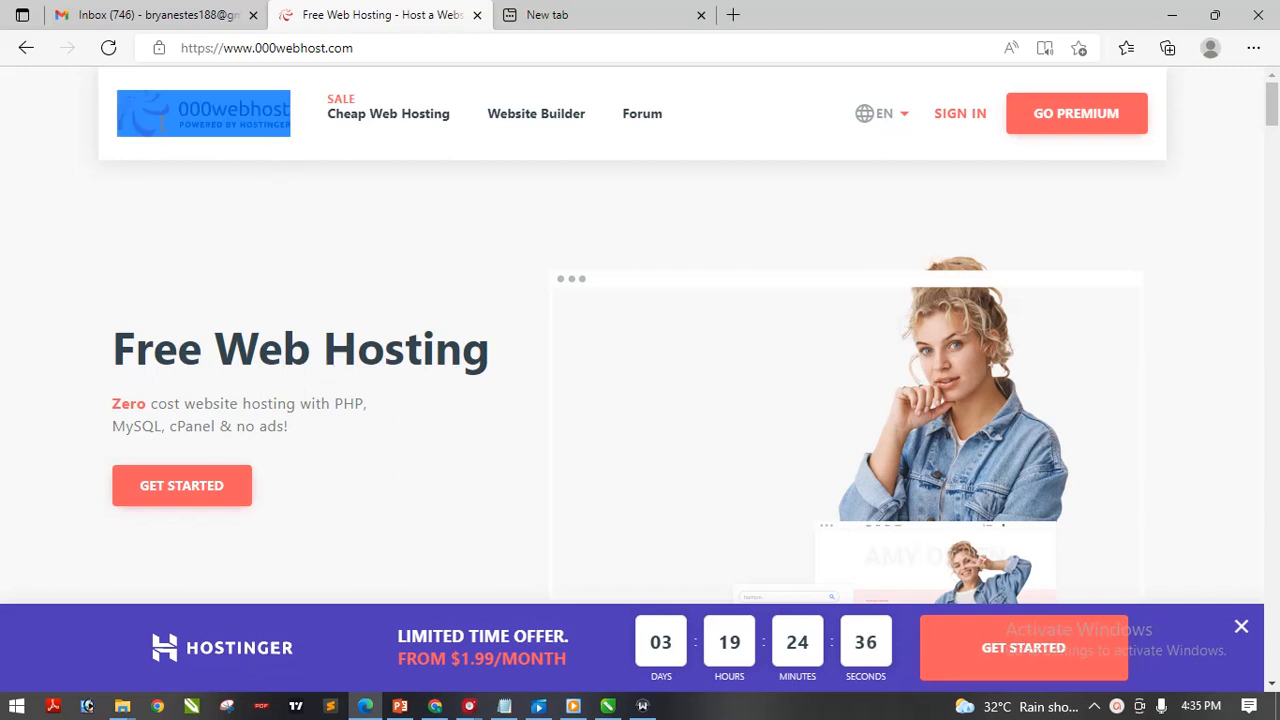
{"action": "left_click", "coordinate": [114, 220]}
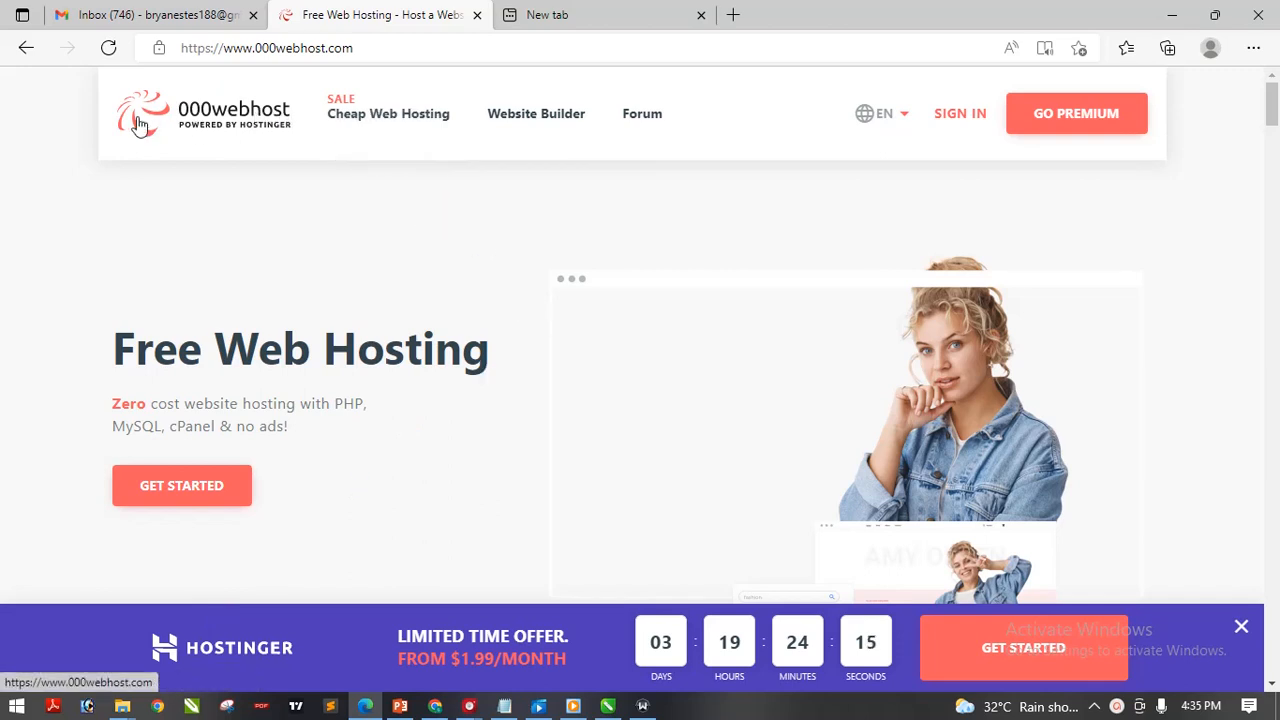
{"action": "left_click_drag", "start_coordinate": [104, 109], "coordinate": [269, 136]}
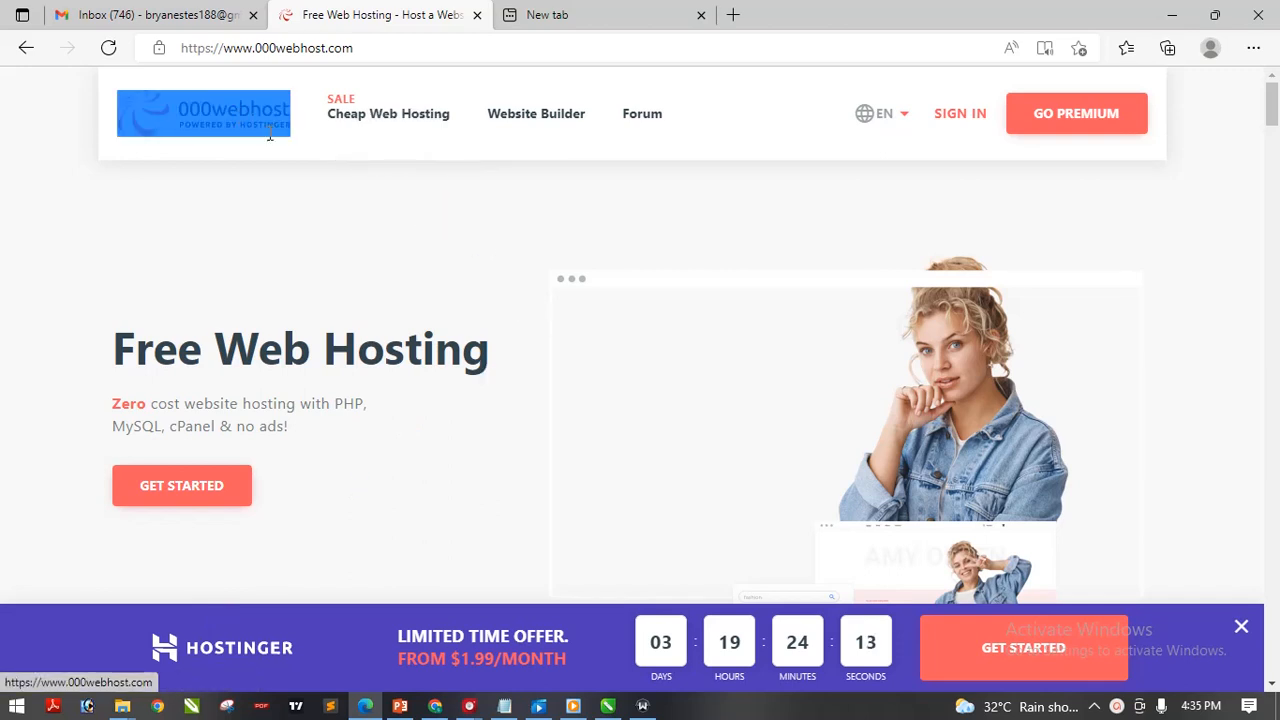
{"action": "left_click", "coordinate": [219, 232]}
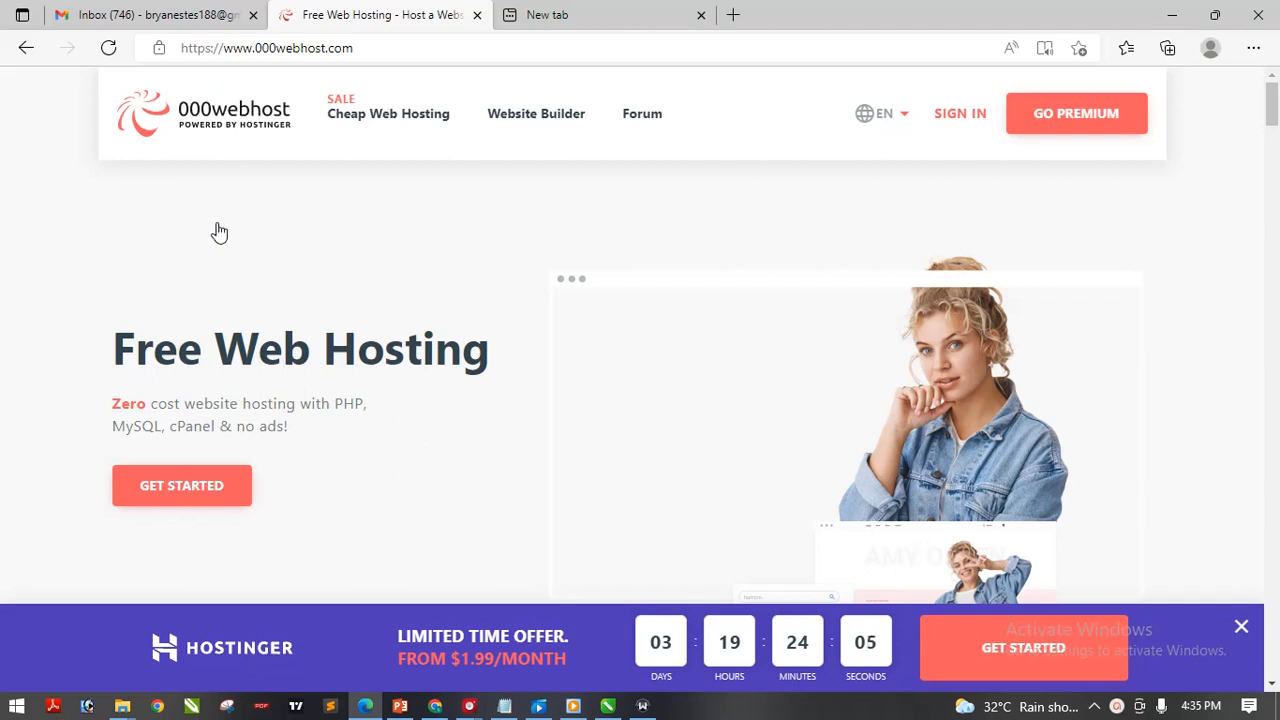
{"action": "left_click", "coordinate": [960, 114]}
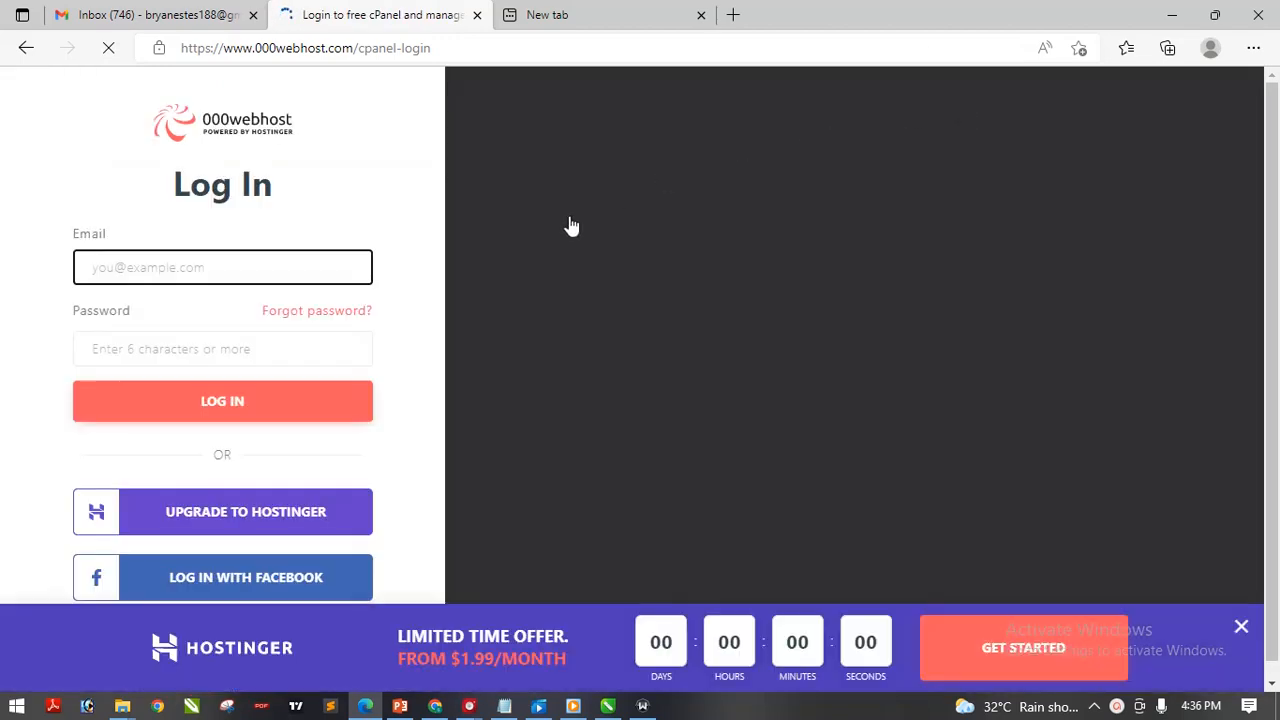
{"action": "left_click", "coordinate": [26, 48]}
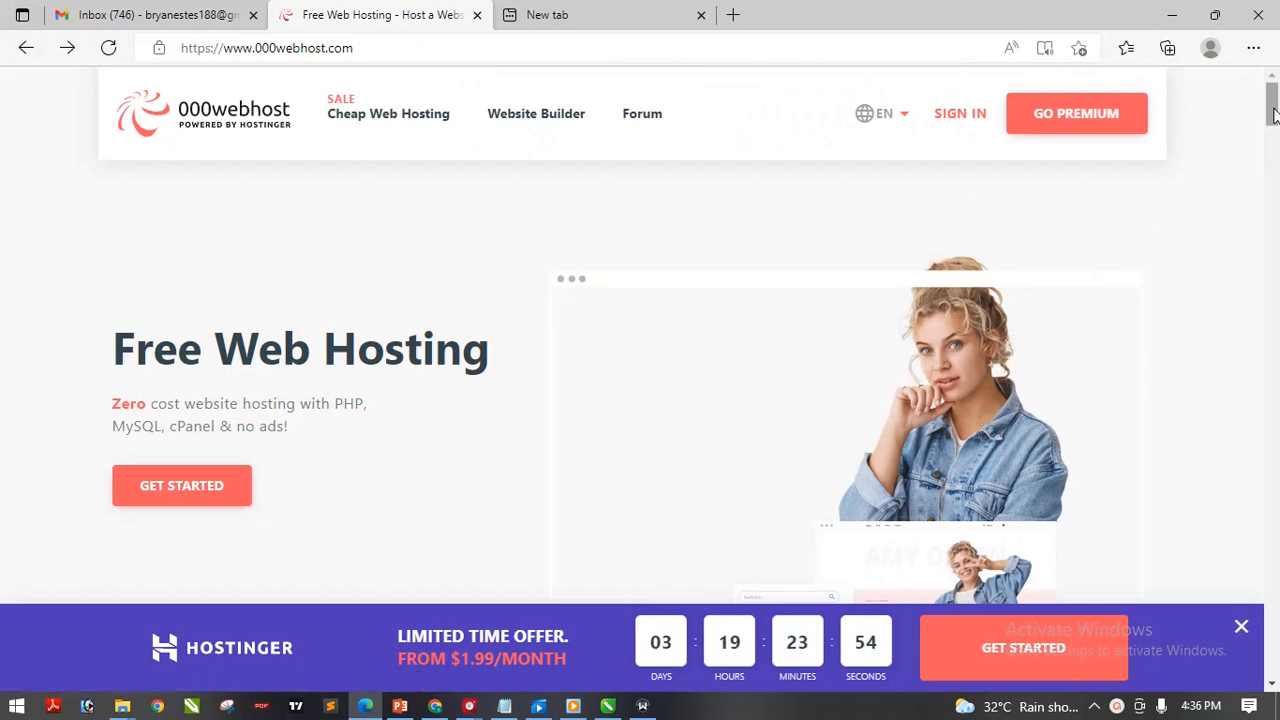
Scroll to the pricing plans and choose FREE SIGN UP under Free Web Hosting
{"action": "left_click_drag", "start_coordinate": [1274, 116], "coordinate": [1274, 174]}
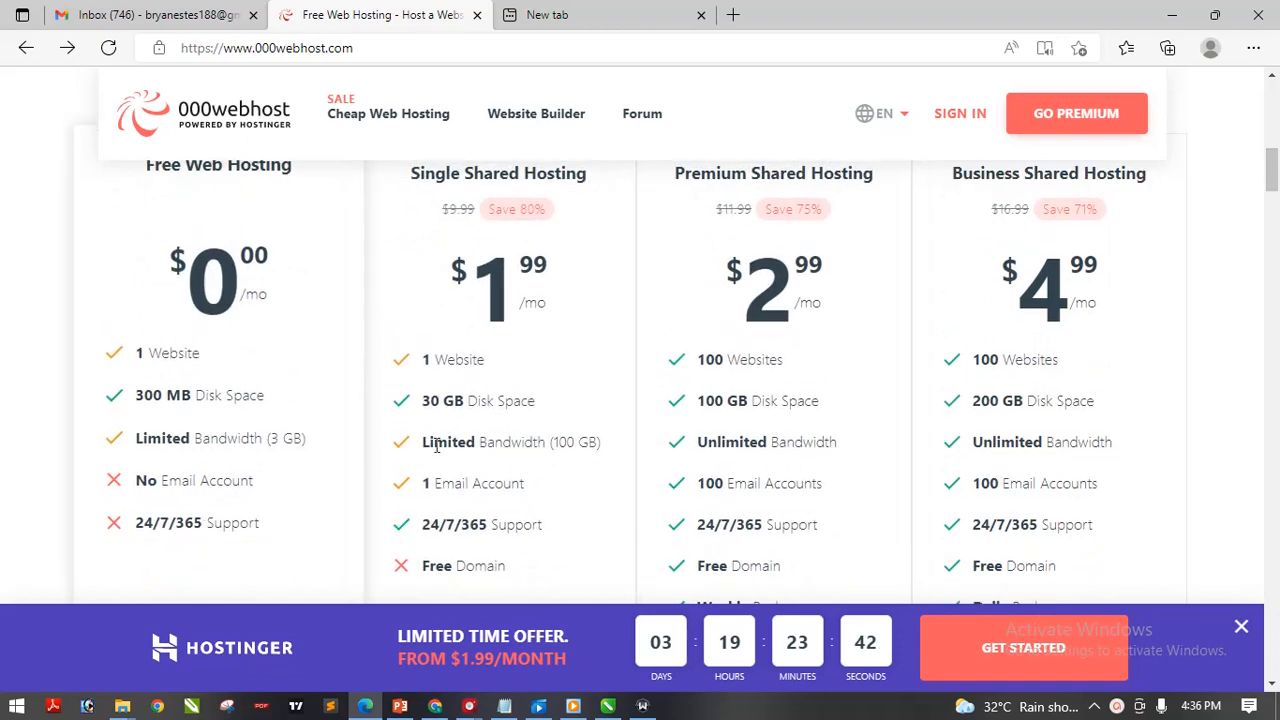
{"action": "left_click_drag", "start_coordinate": [1274, 165], "coordinate": [1274, 182]}
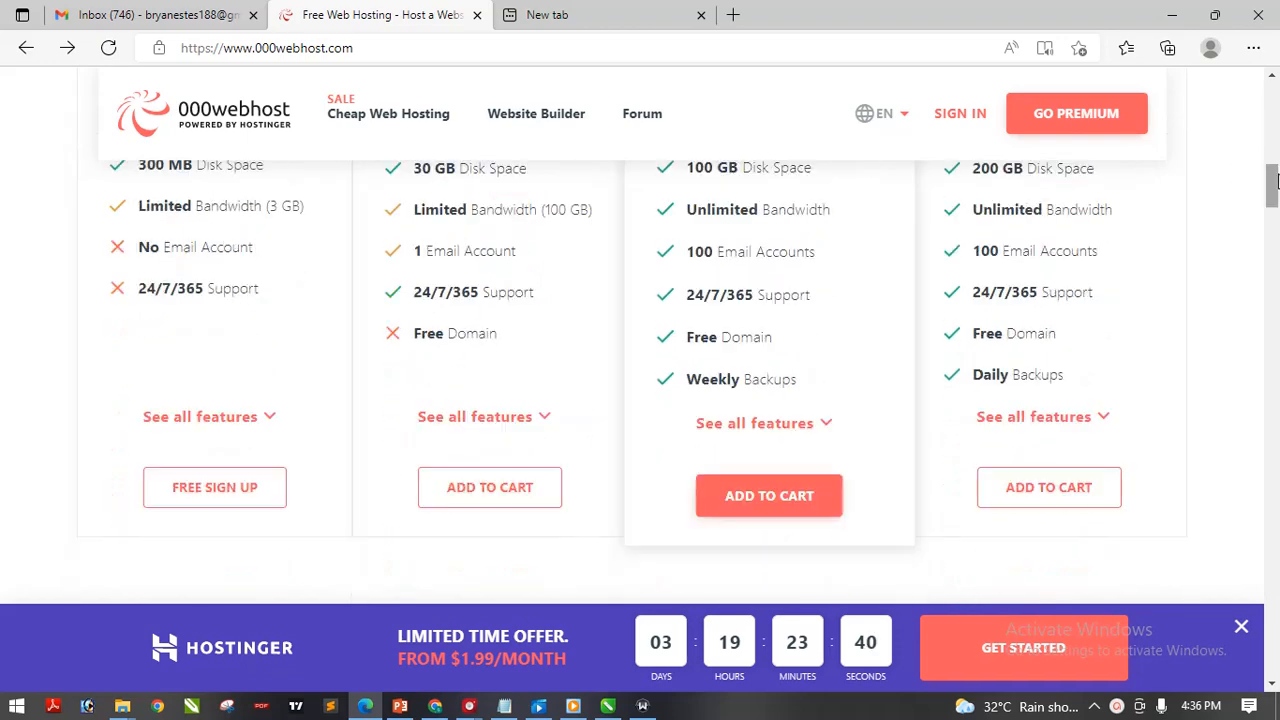
{"action": "left_click", "coordinate": [207, 500]}
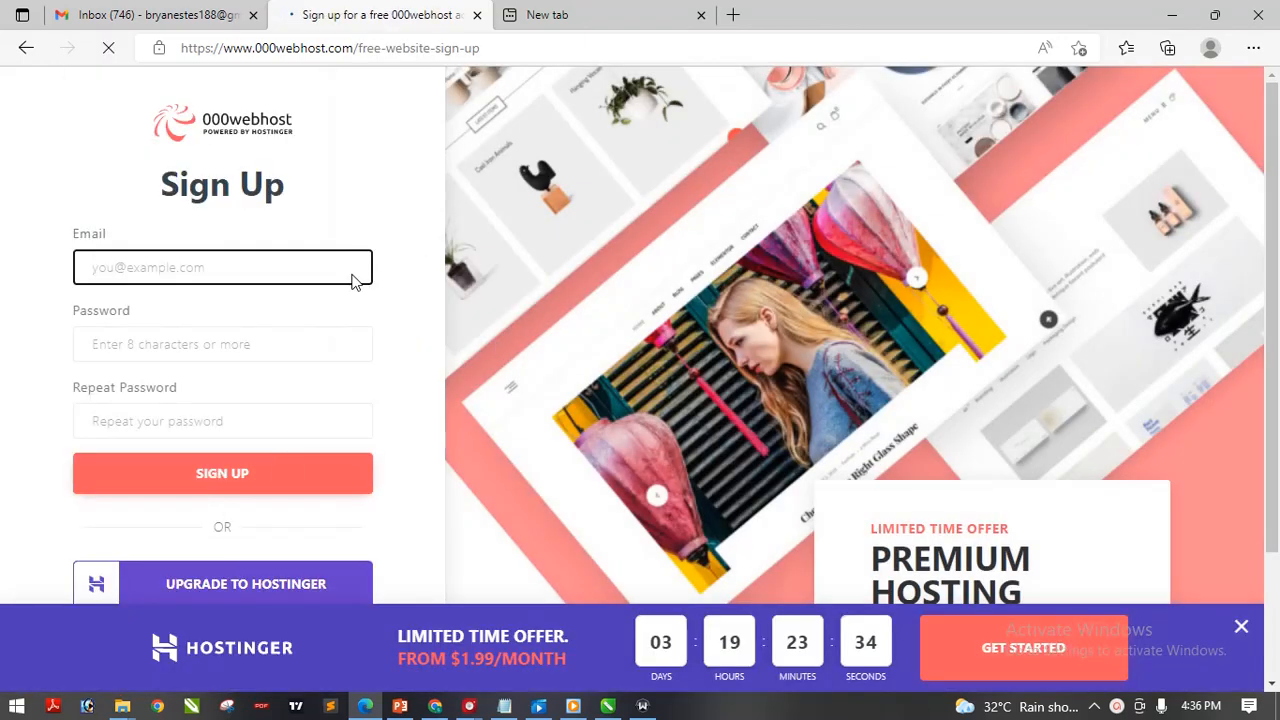
Fill the Email field with the saved e-mail address from autofill
{"action": "left_click", "coordinate": [305, 263]}
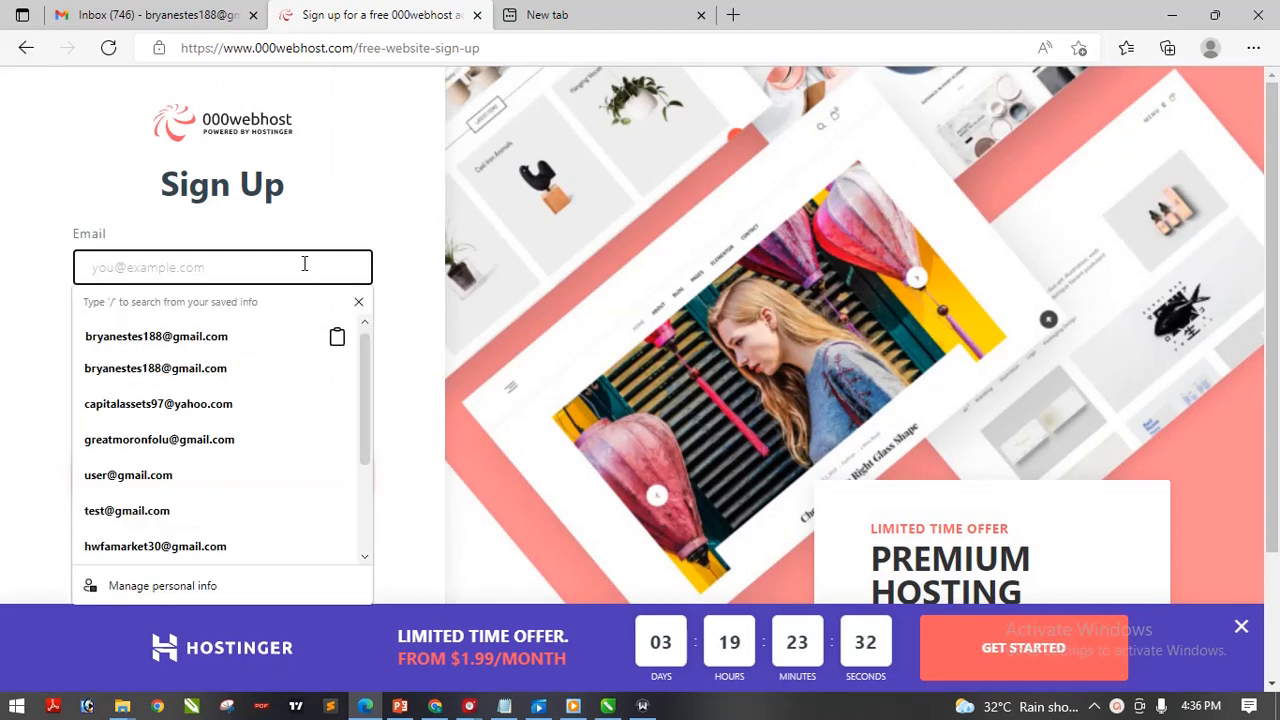
{"action": "left_click", "coordinate": [5, 197]}
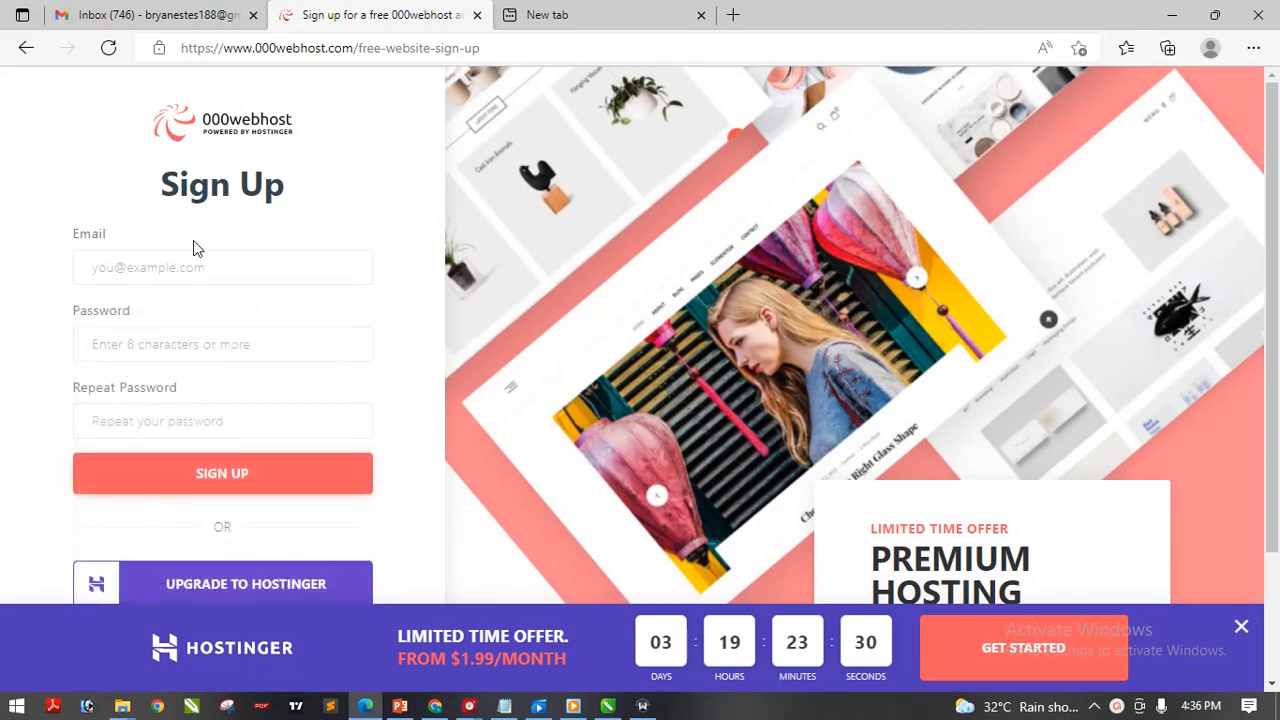
{"action": "left_click", "coordinate": [116, 266]}
{"action": "left_click", "coordinate": [166, 338]}
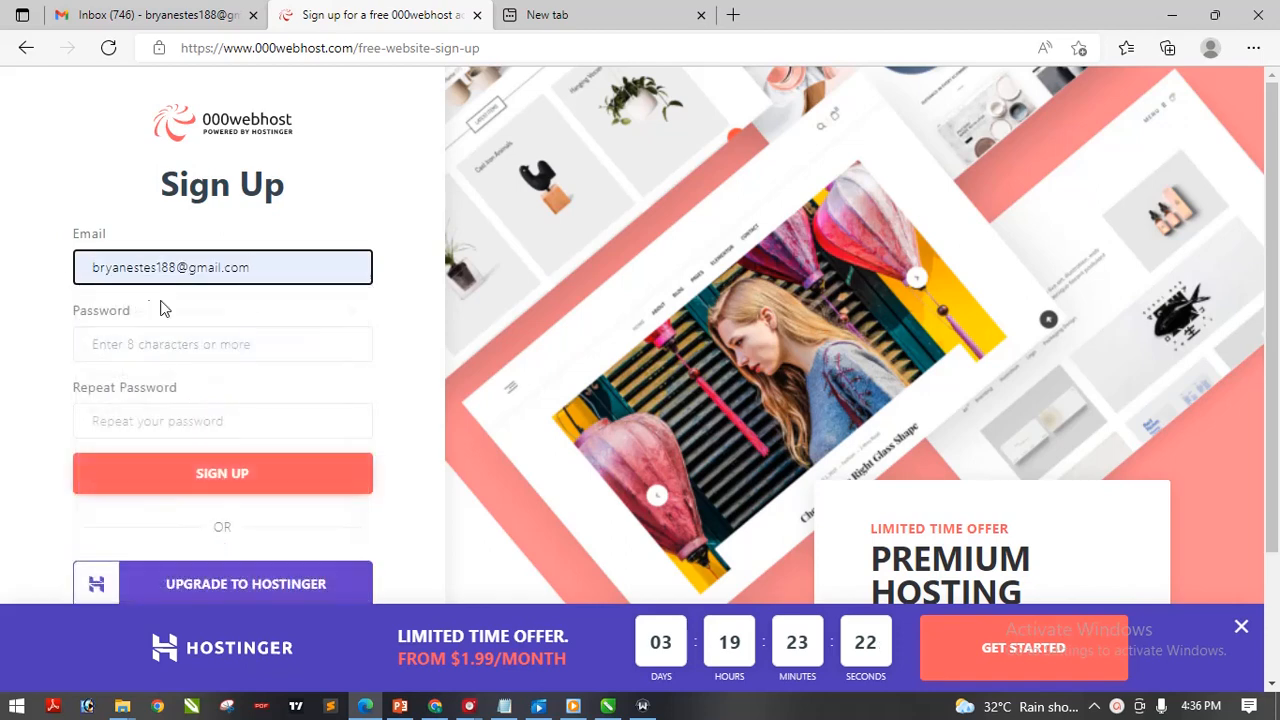
Paste the account password into Password and Repeat Password, then submit the sign-up form
{"action": "left_click", "coordinate": [155, 348]}
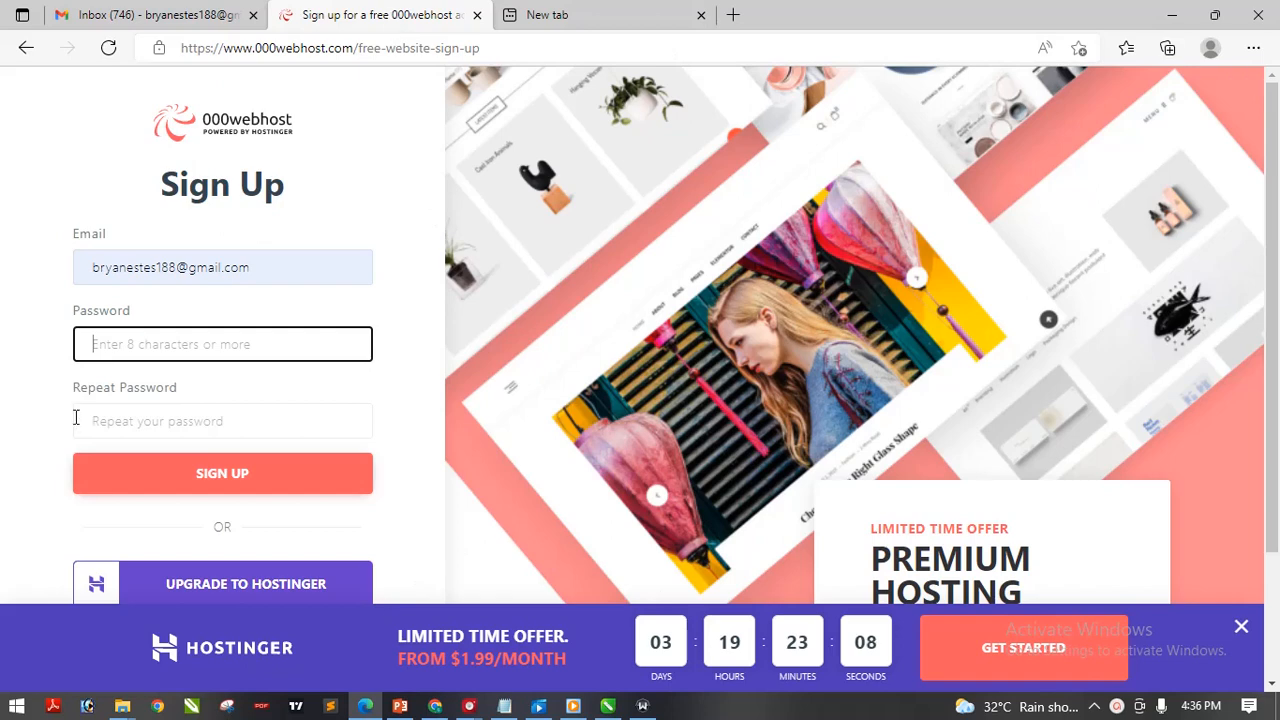
{"action": "key", "text": "ctrl+v"}
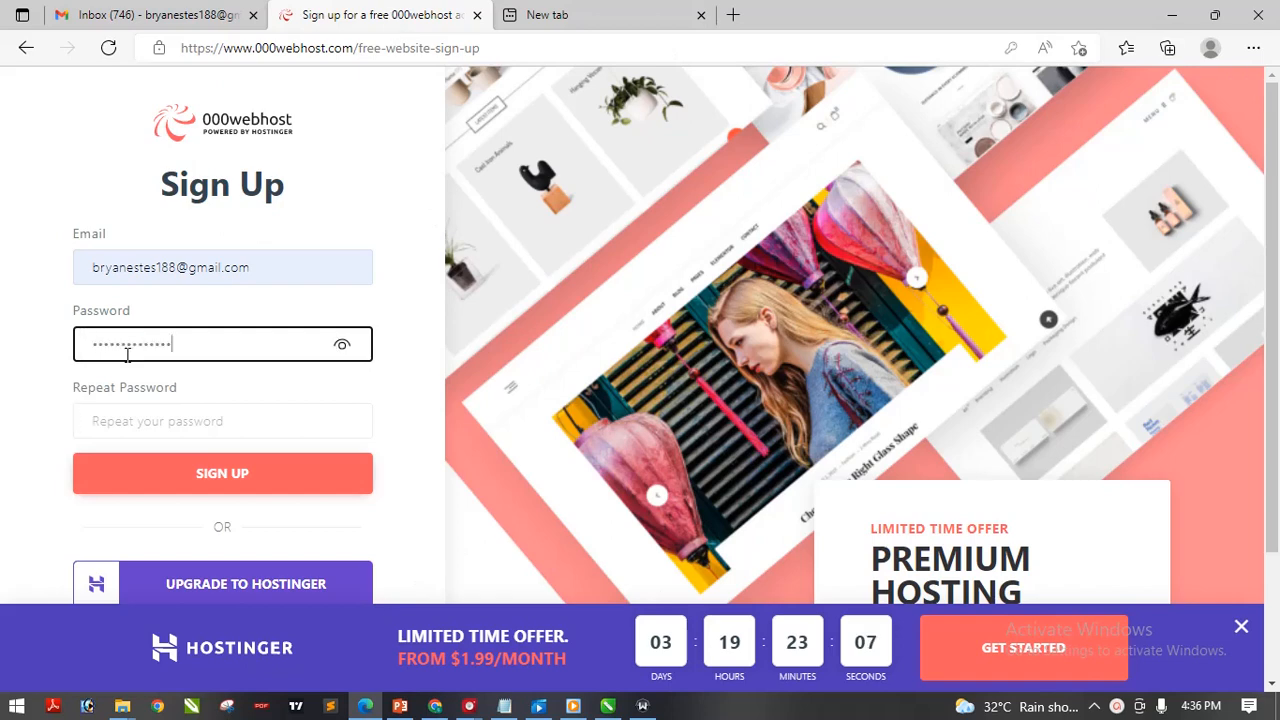
{"action": "left_click", "coordinate": [120, 413]}
{"action": "key", "text": "ctrl+v"}
{"action": "left_click", "coordinate": [177, 476]}
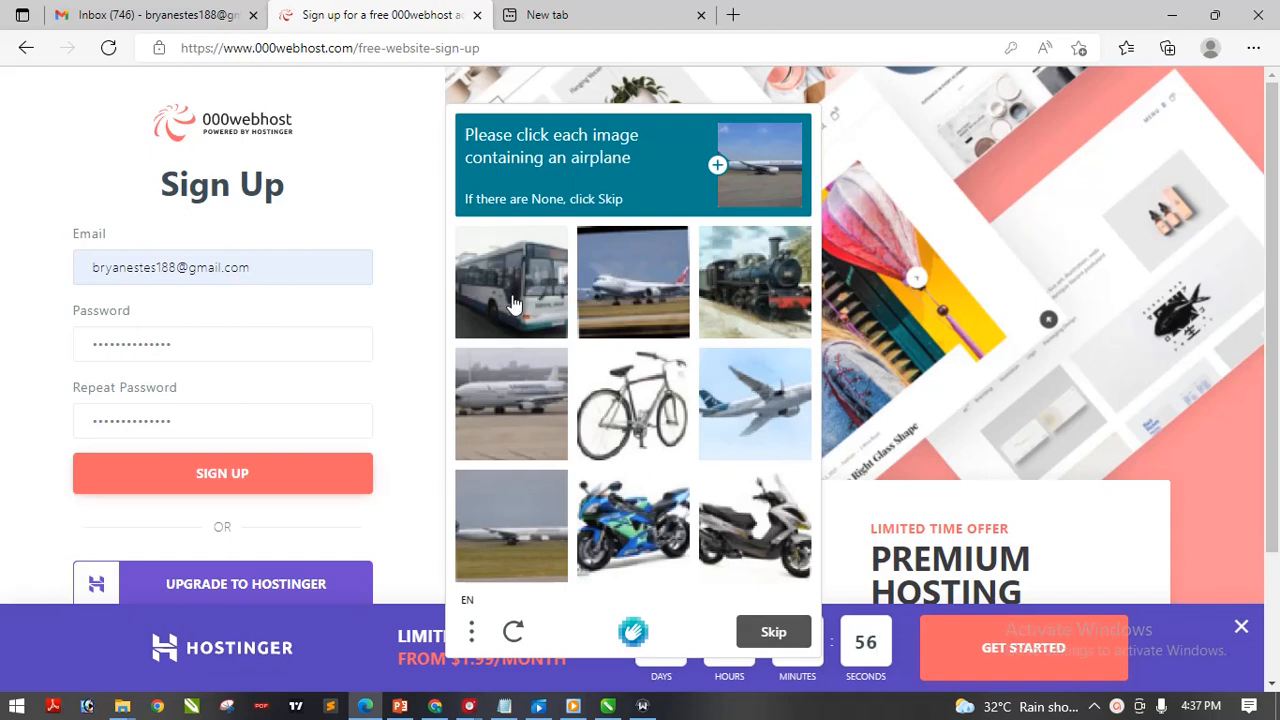
Mark the four airplane images in the hCaptcha grid and verify the selection
{"action": "left_click", "coordinate": [640, 277]}
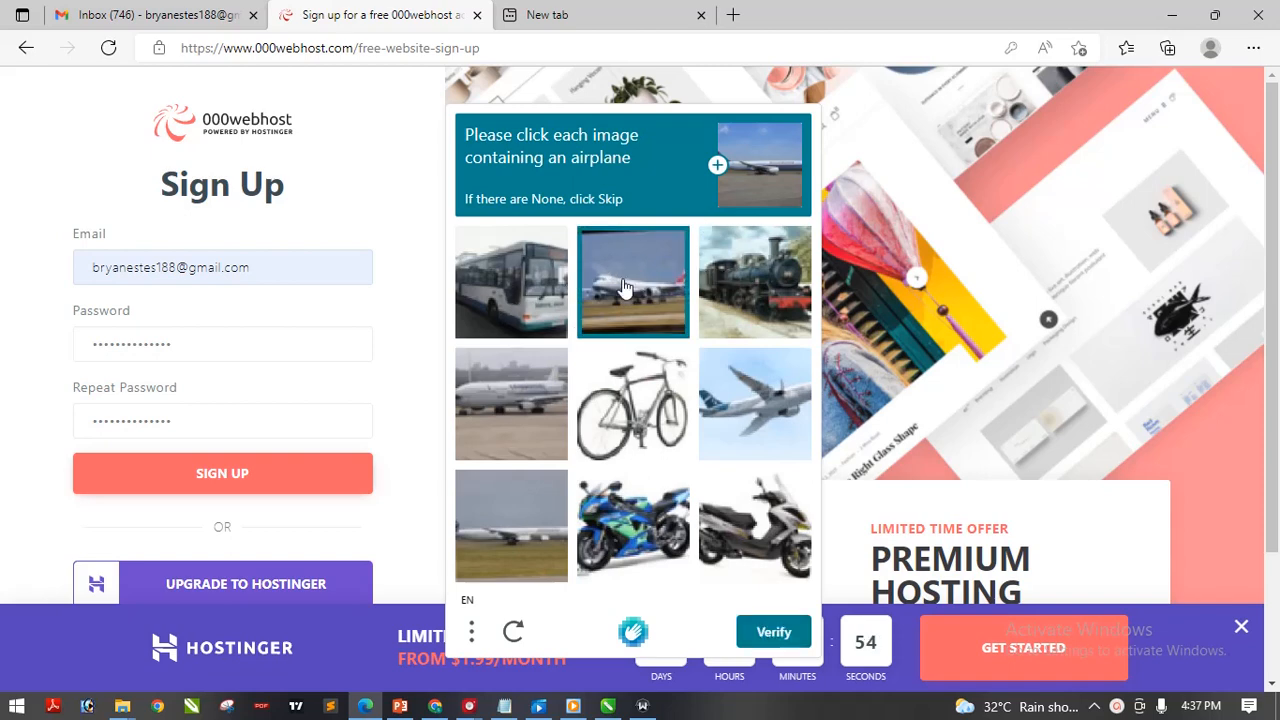
{"action": "left_click", "coordinate": [508, 393]}
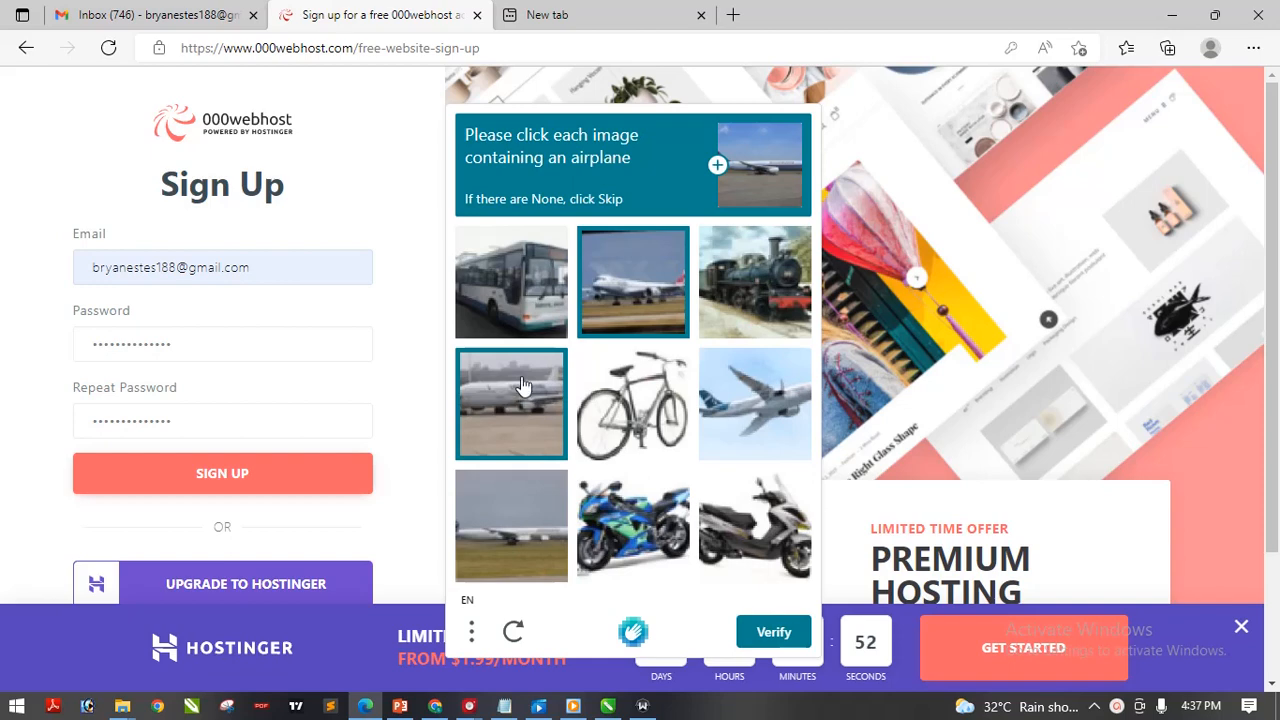
{"action": "left_click", "coordinate": [765, 412]}
{"action": "left_click", "coordinate": [522, 545]}
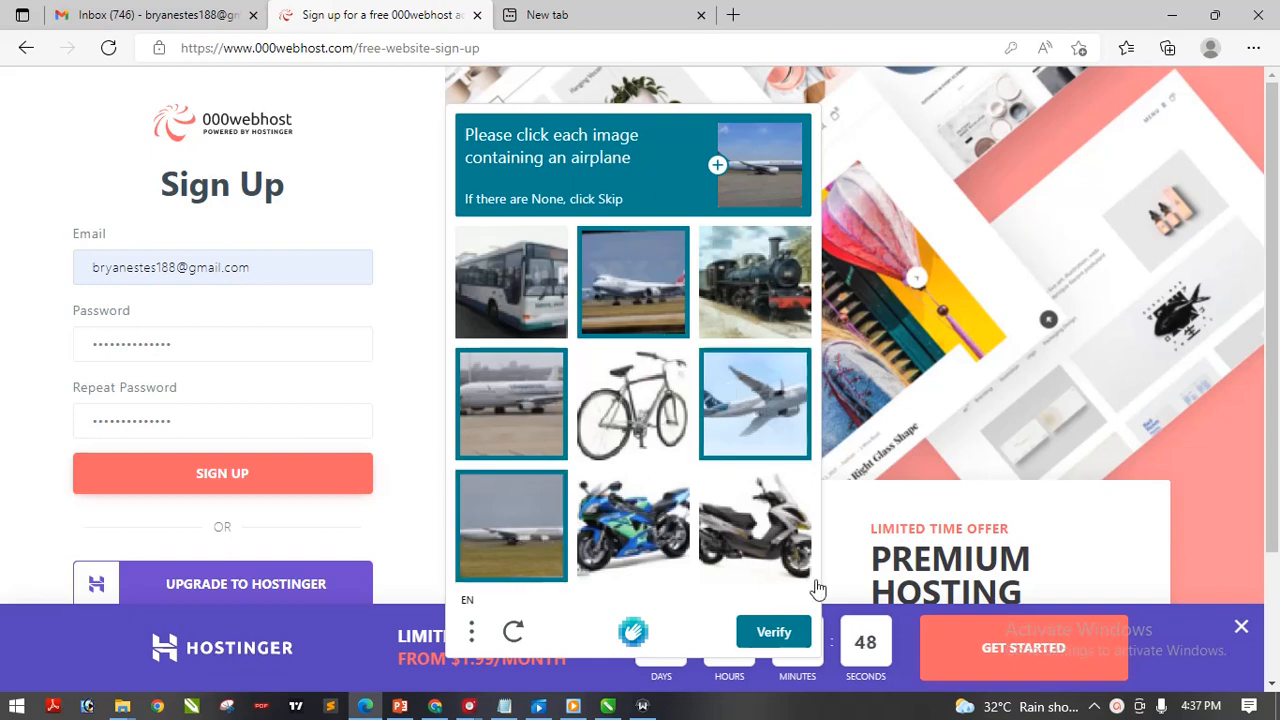
{"action": "left_click", "coordinate": [774, 632]}
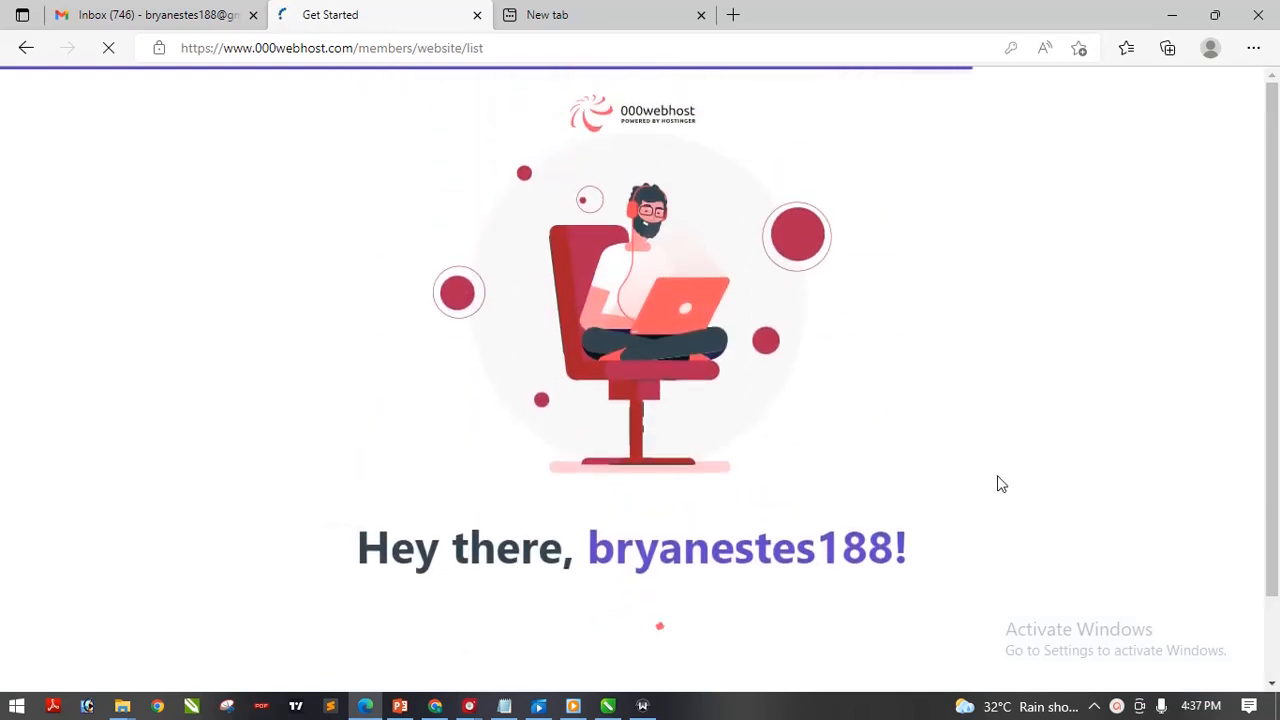
Scroll the Get Started welcome page, then switch to the Gmail inbox tab
{"action": "left_click_drag", "start_coordinate": [1276, 236], "coordinate": [1279, 341]}
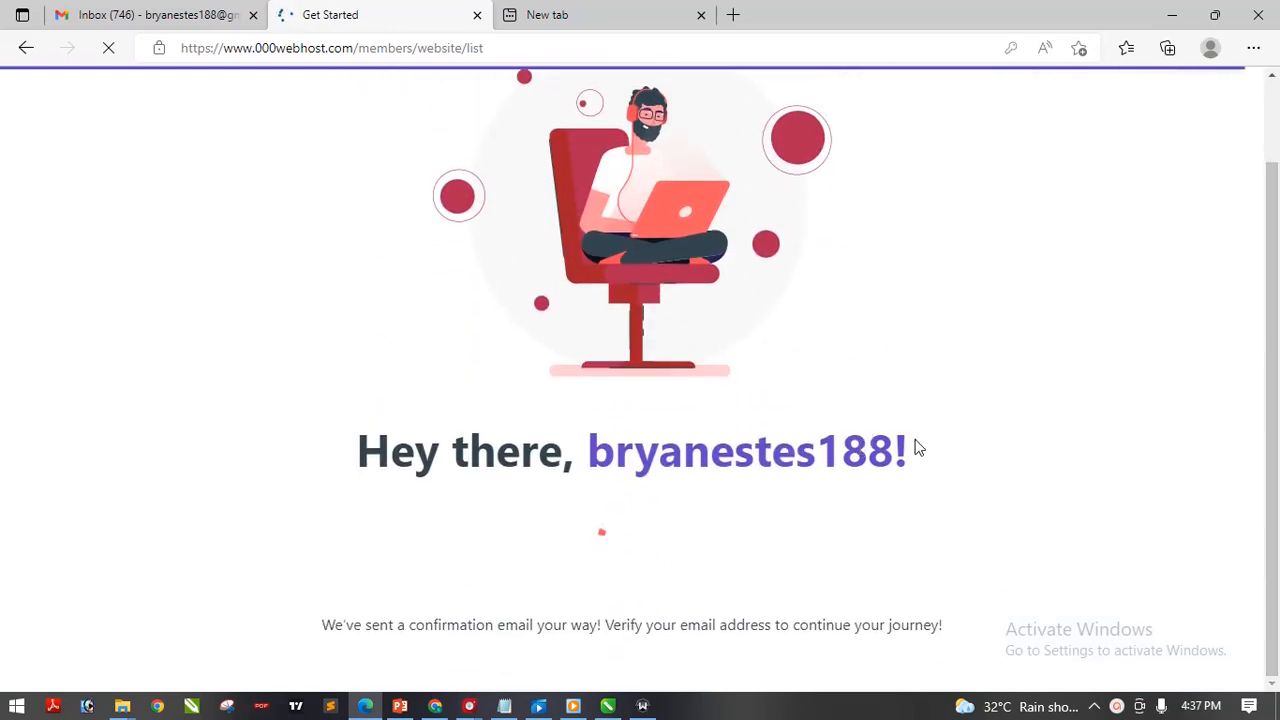
{"action": "left_click_drag", "start_coordinate": [917, 446], "coordinate": [843, 425]}
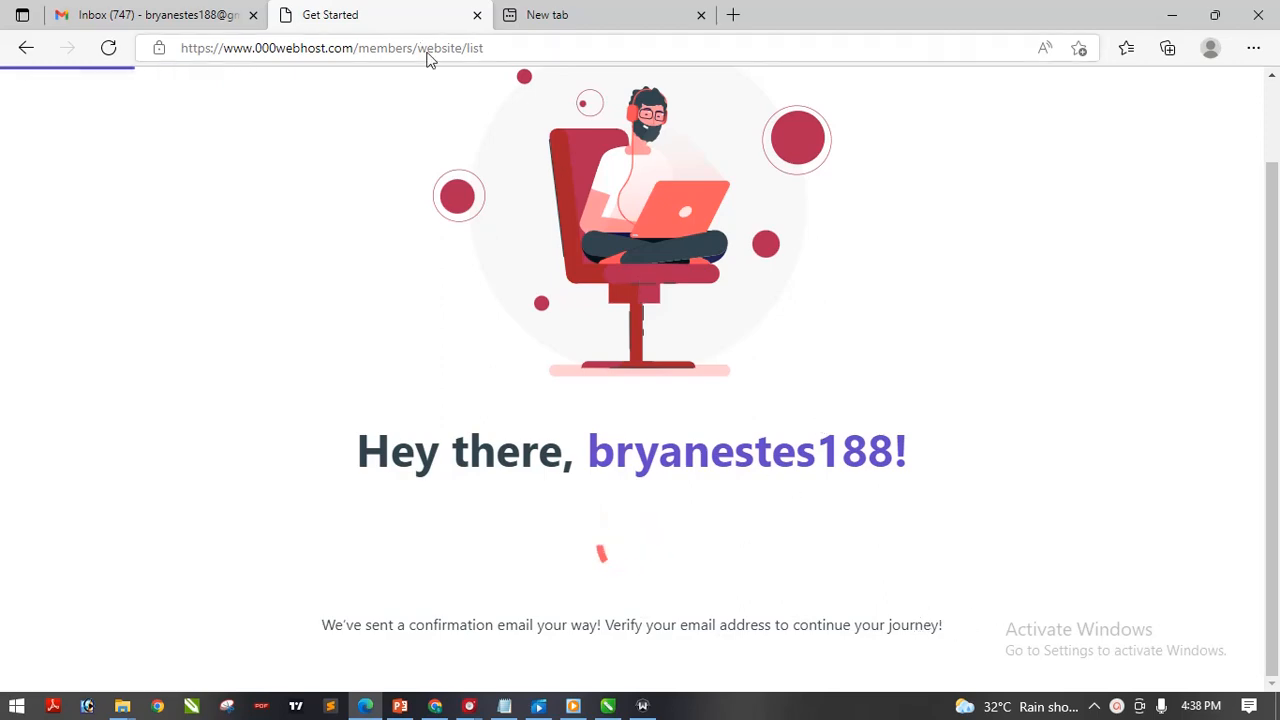
{"action": "left_click", "coordinate": [183, 11]}
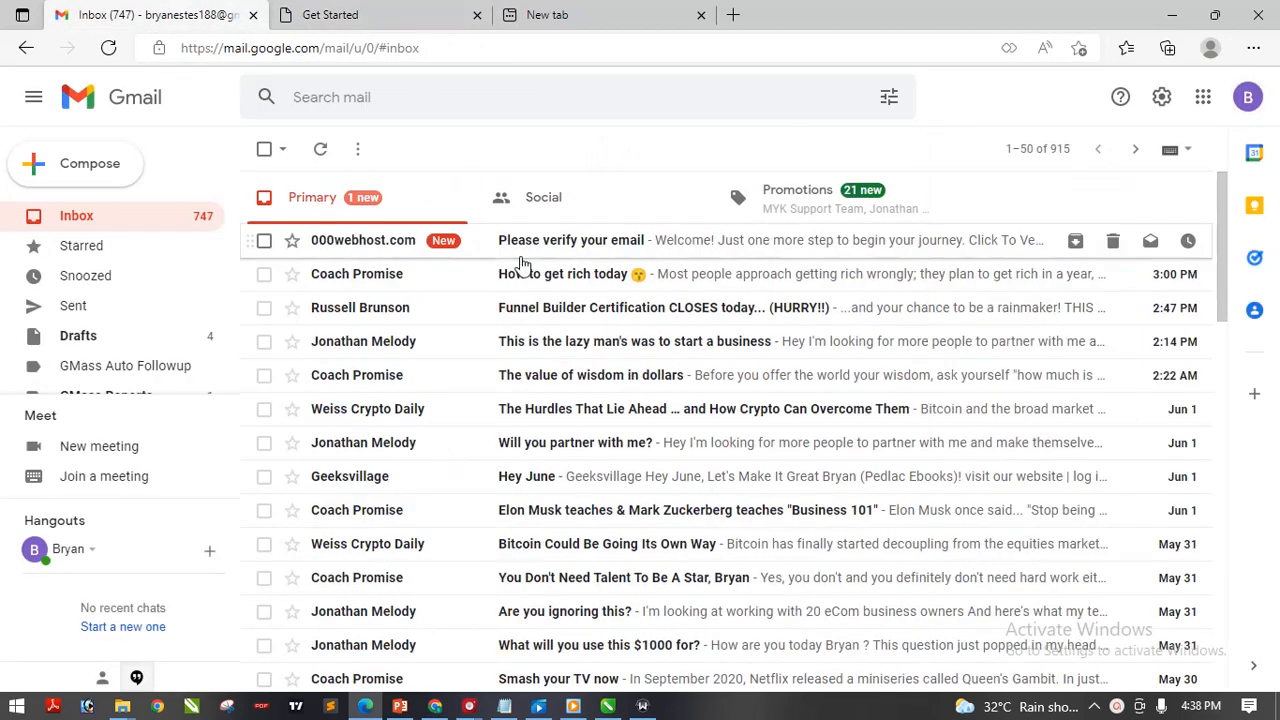
Open the 'Please verify your email' message, follow its verification link and switch to that tab
{"action": "left_click", "coordinate": [600, 243]}
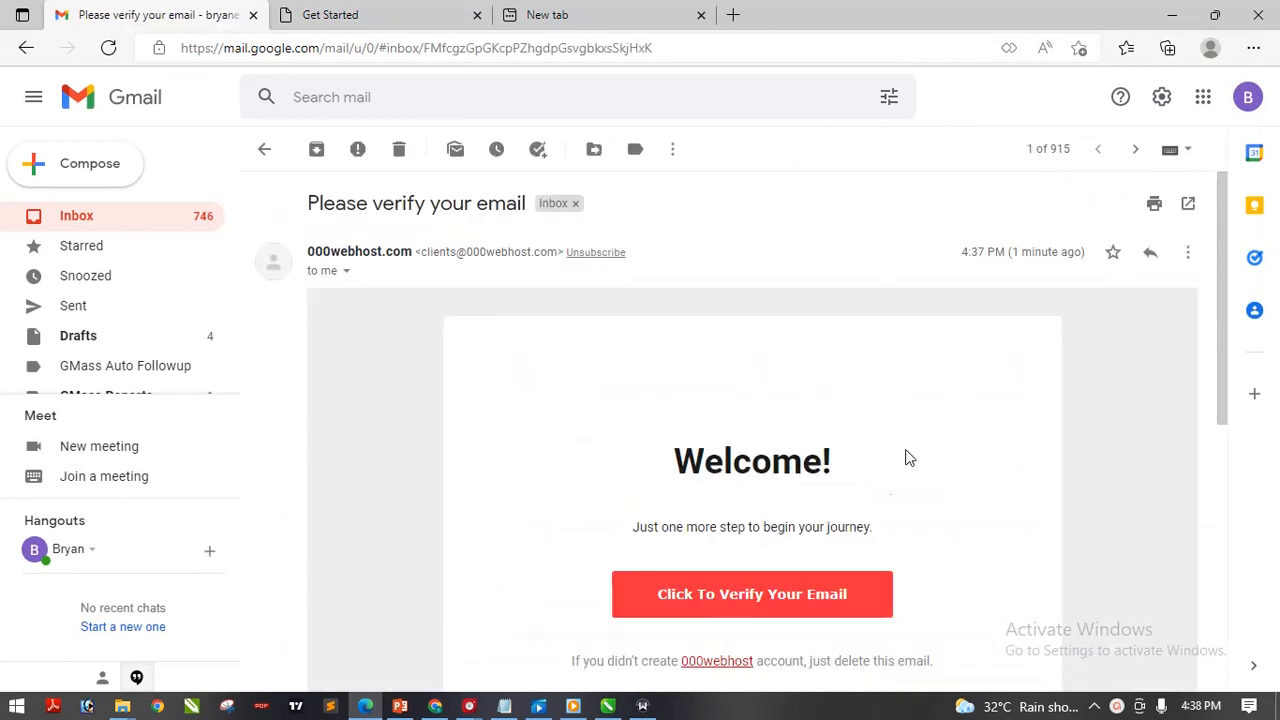
{"action": "left_click_drag", "start_coordinate": [1228, 257], "coordinate": [1228, 400]}
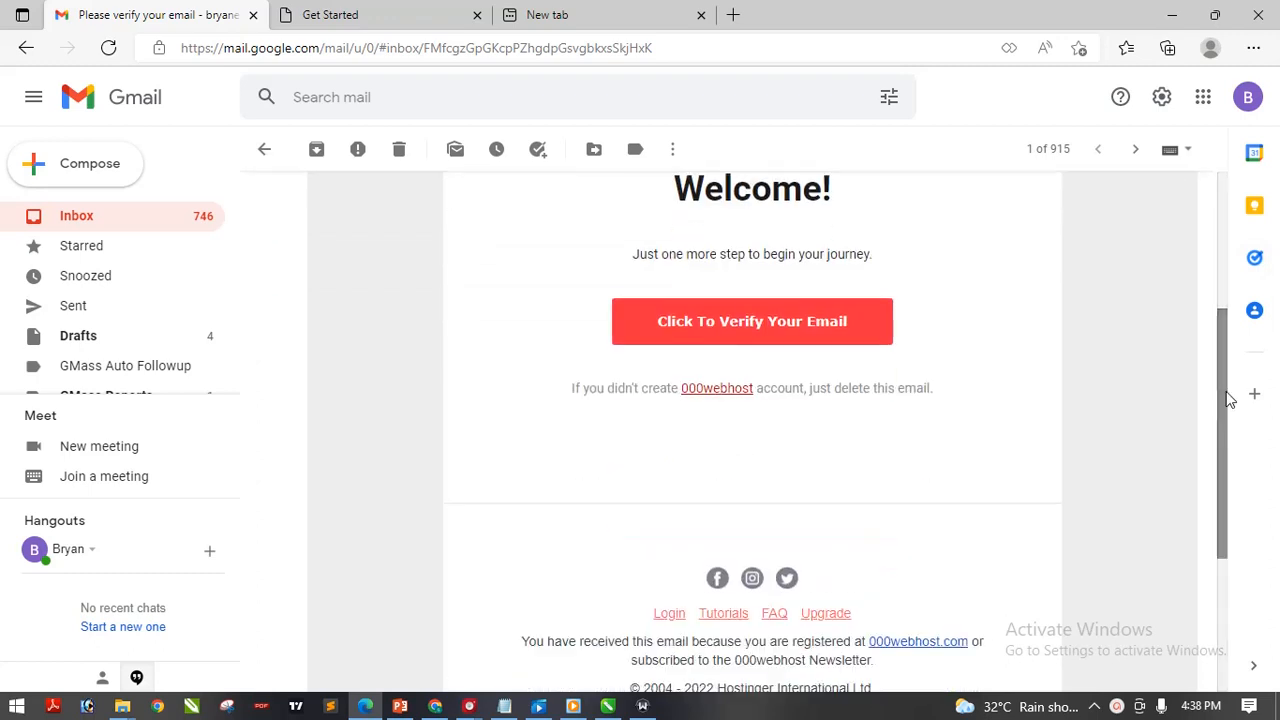
{"action": "left_click", "coordinate": [826, 318]}
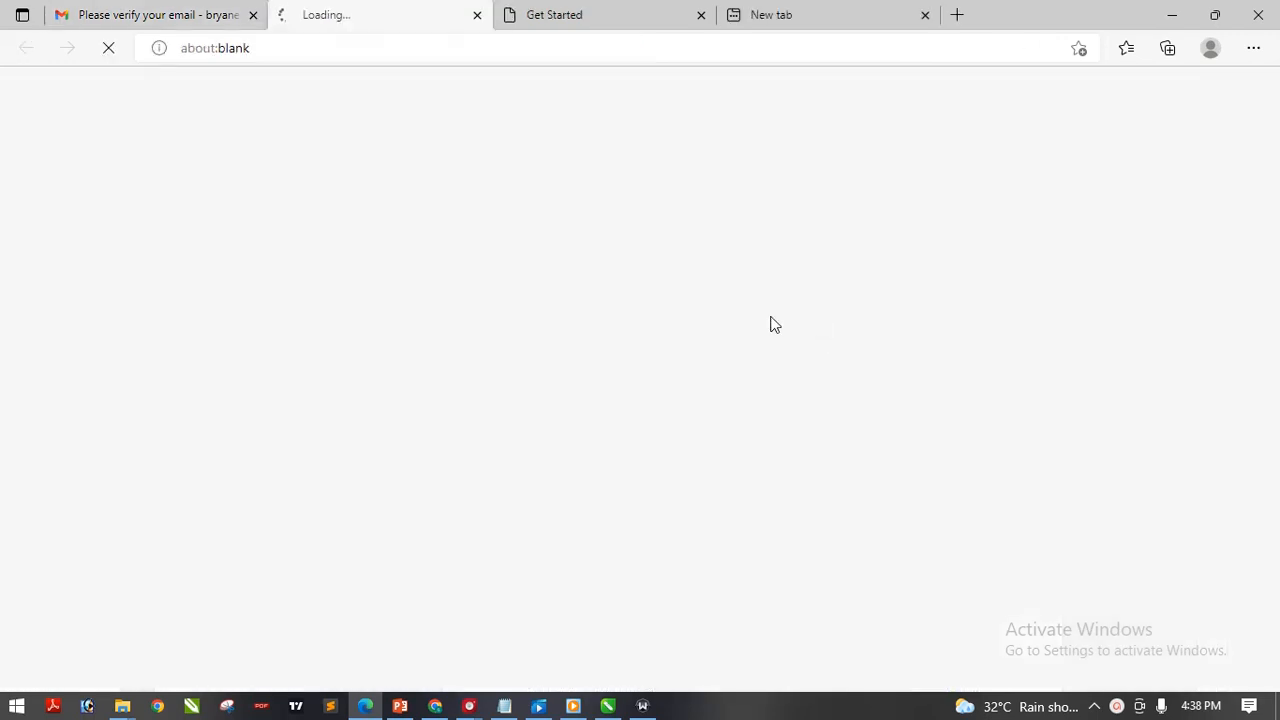
{"action": "left_click", "coordinate": [147, 8]}
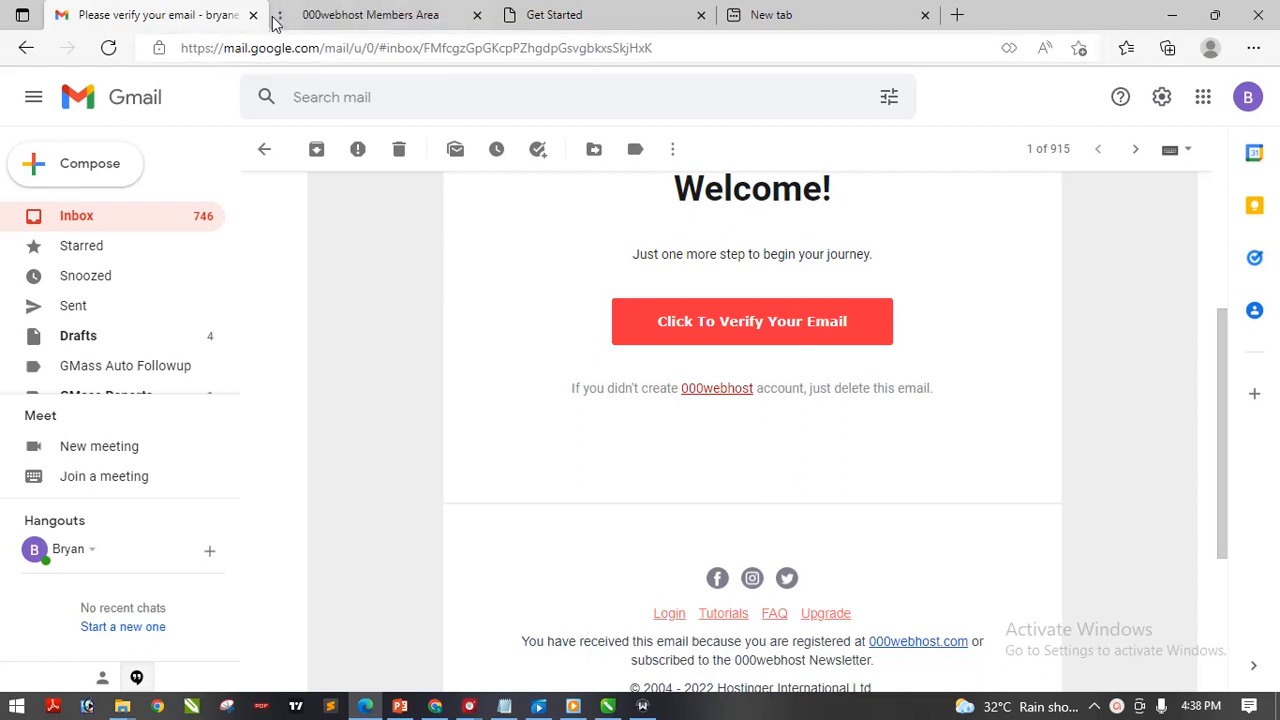
{"action": "left_click", "coordinate": [338, 8]}
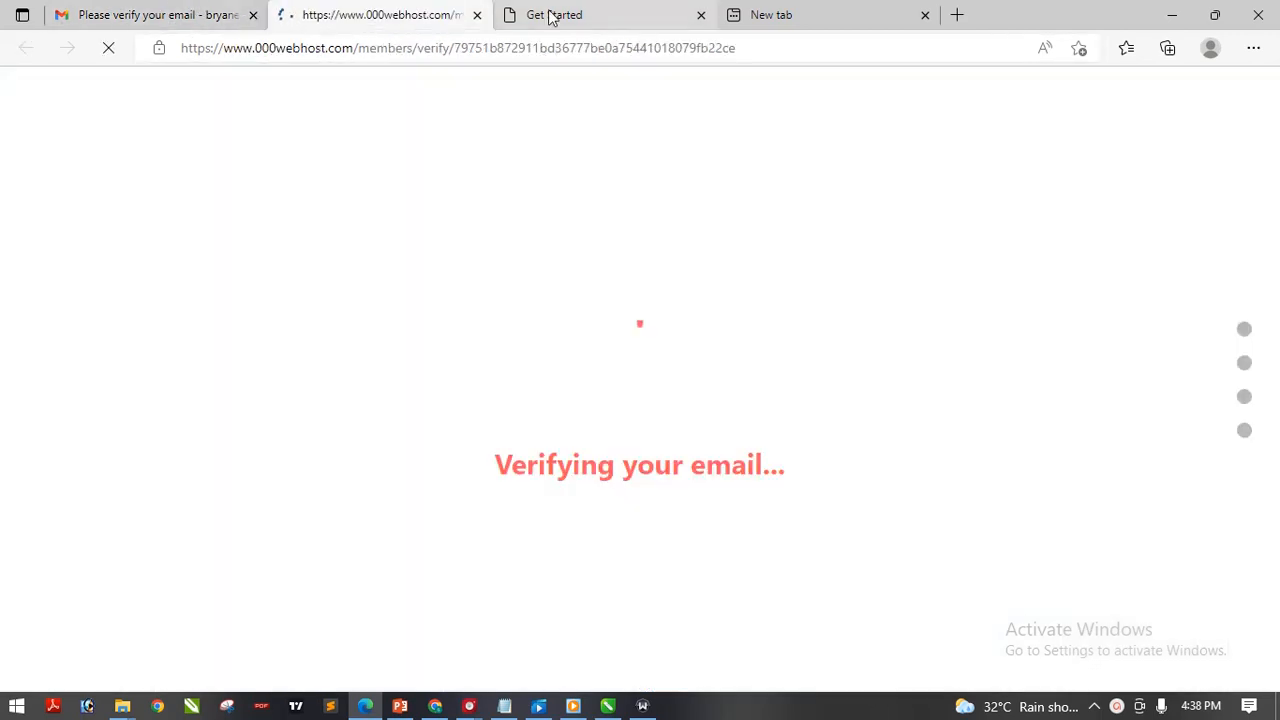
Check the Get Started tab, return to the Email verified page and continue with GET STARTED
{"action": "left_click", "coordinate": [571, 14]}
{"action": "left_click", "coordinate": [397, 16]}
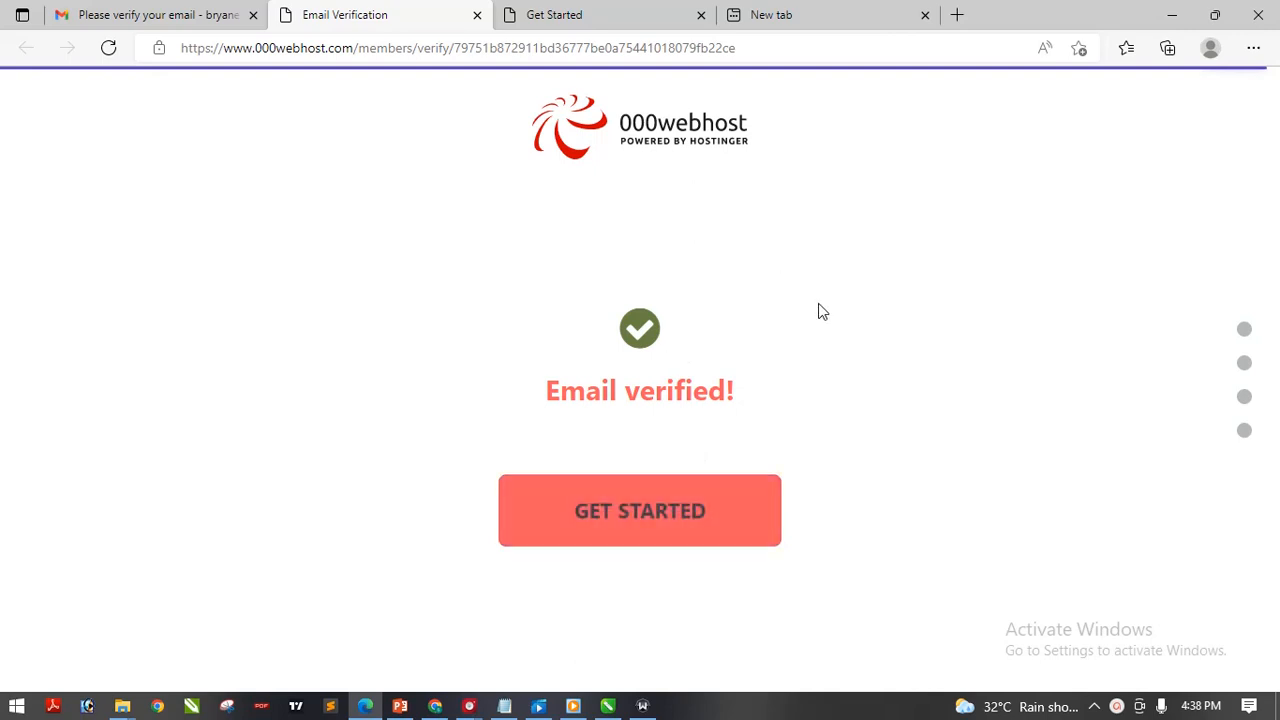
{"action": "left_click", "coordinate": [600, 22]}
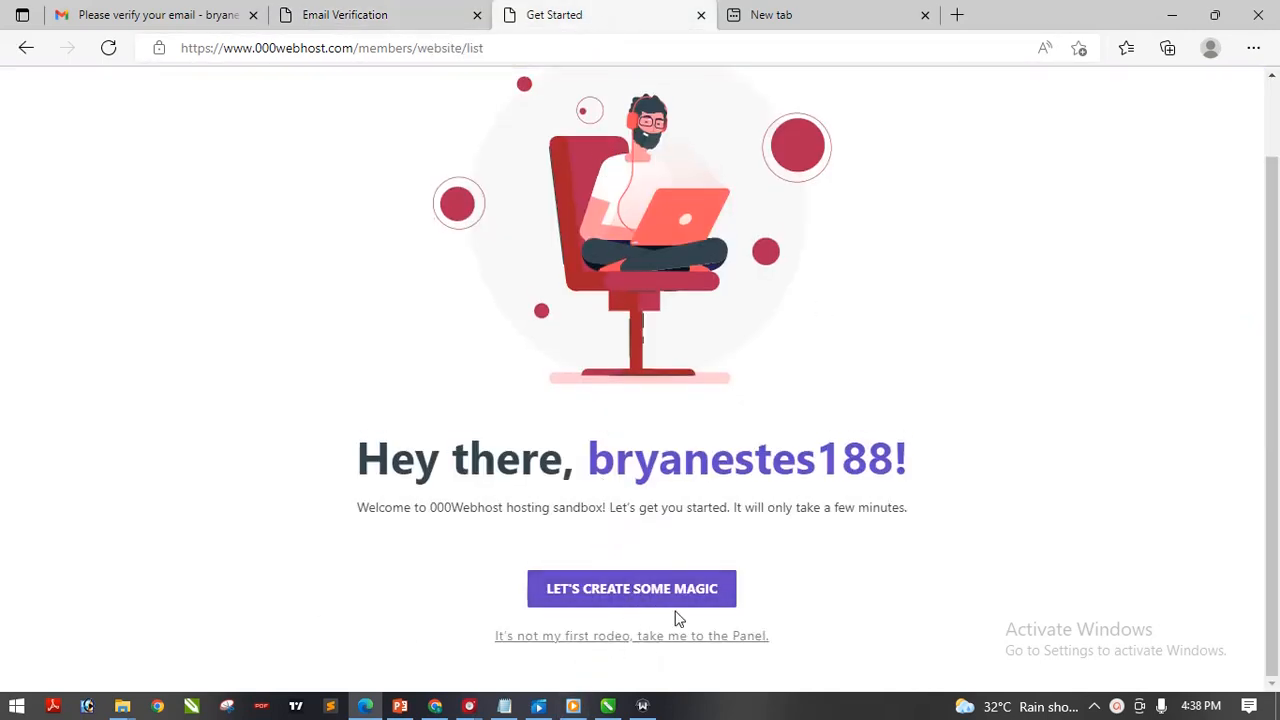
{"action": "left_click", "coordinate": [307, 8]}
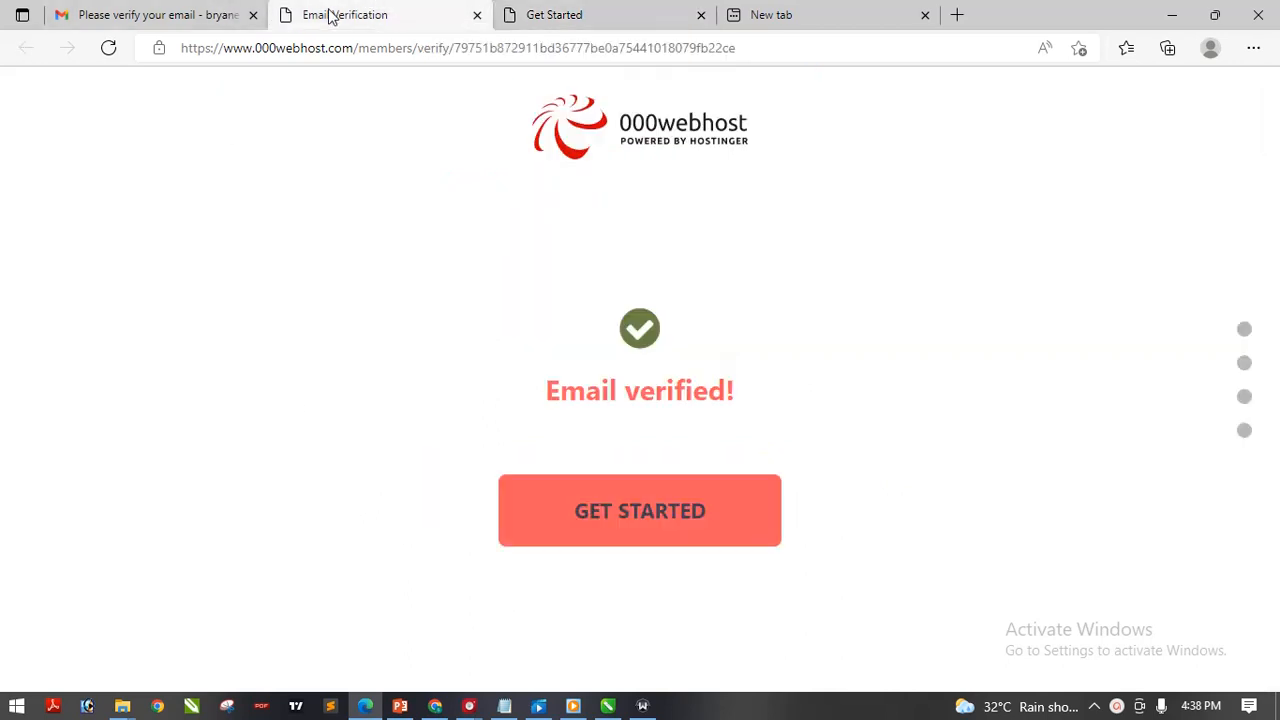
{"action": "left_click", "coordinate": [642, 514]}
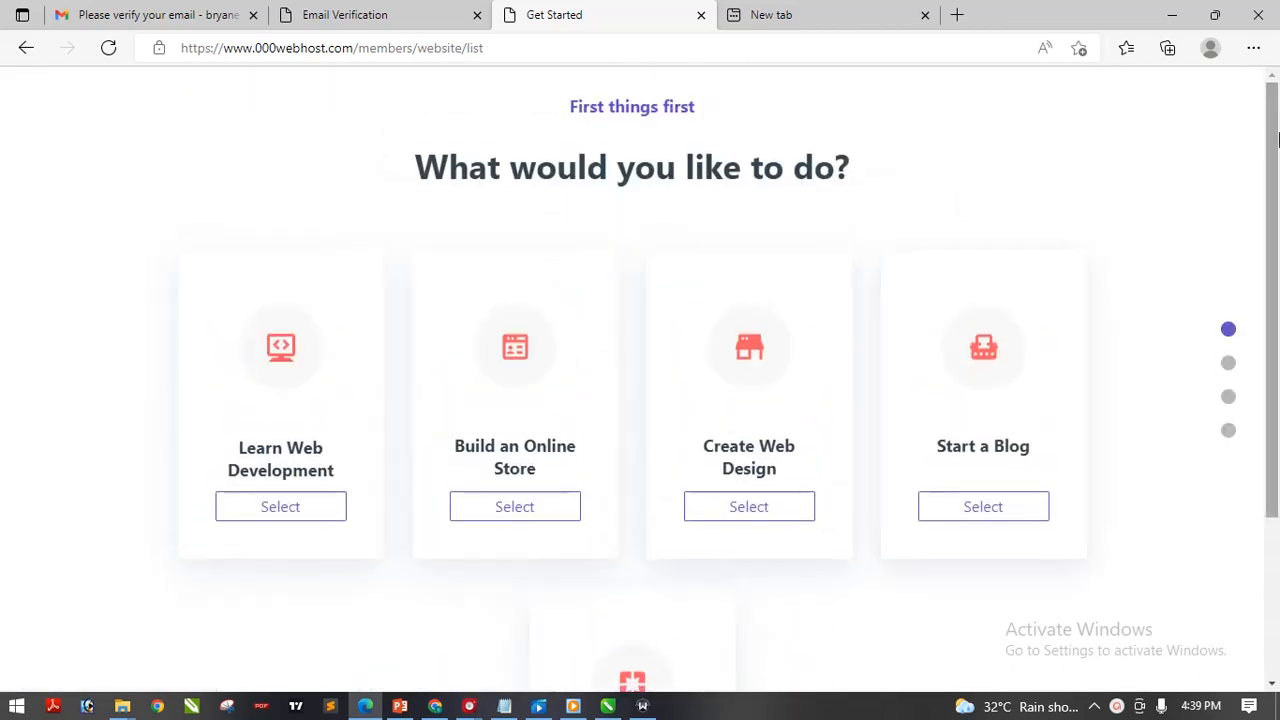
Choose Other as the goal and focus the website name field, dismissing autofill suggestions
{"action": "left_click_drag", "start_coordinate": [1266, 180], "coordinate": [1279, 340]}
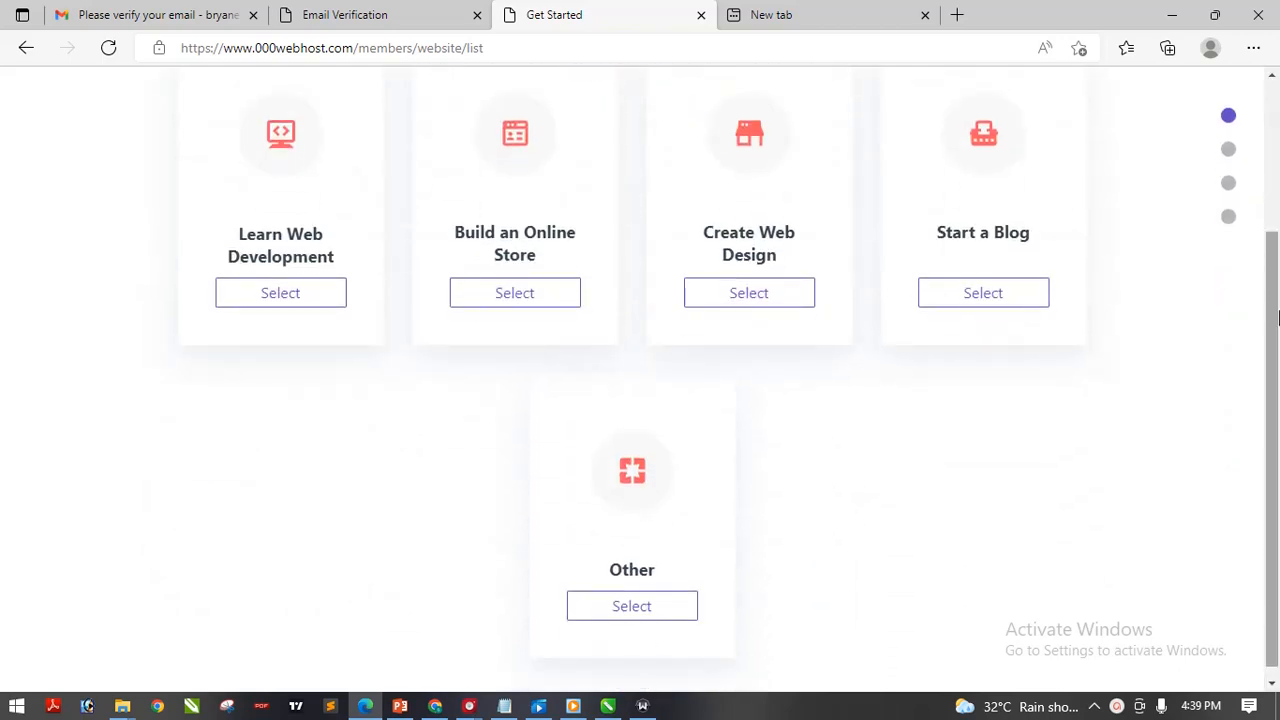
{"action": "left_click", "coordinate": [655, 611]}
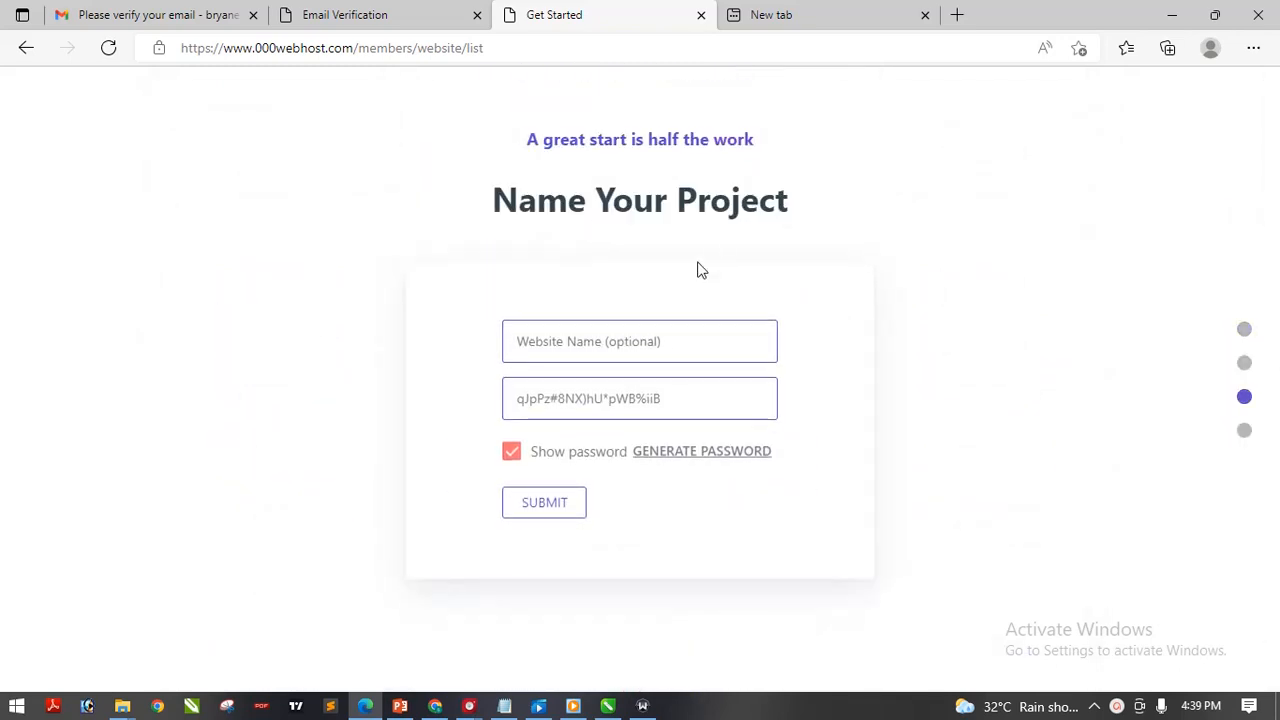
{"action": "left_click", "coordinate": [609, 350]}
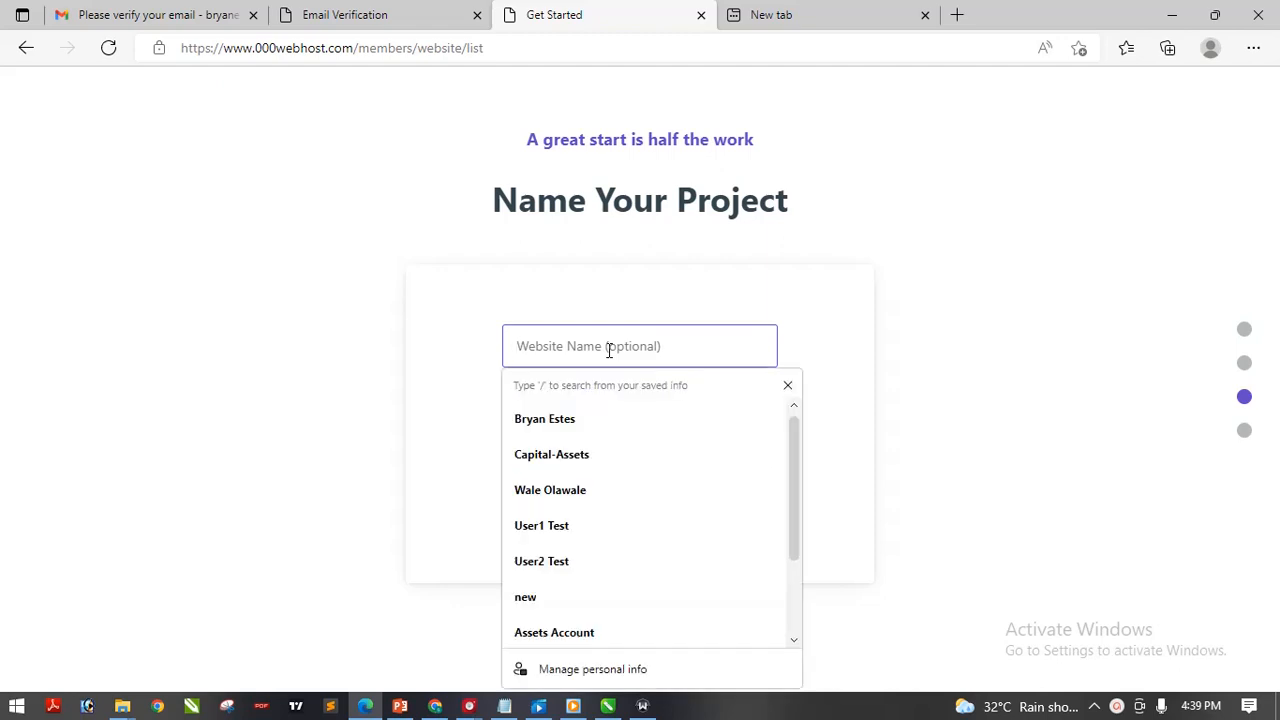
{"action": "left_click", "coordinate": [609, 350]}
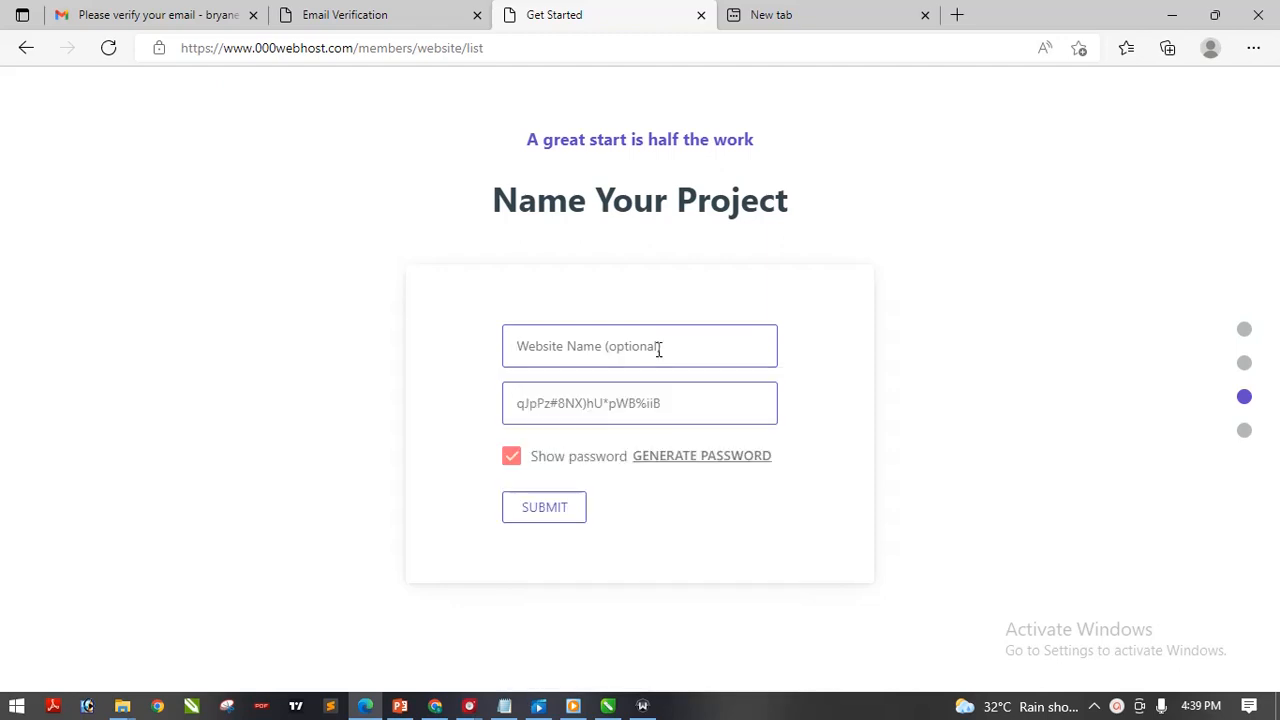
{"action": "left_click", "coordinate": [659, 349]}
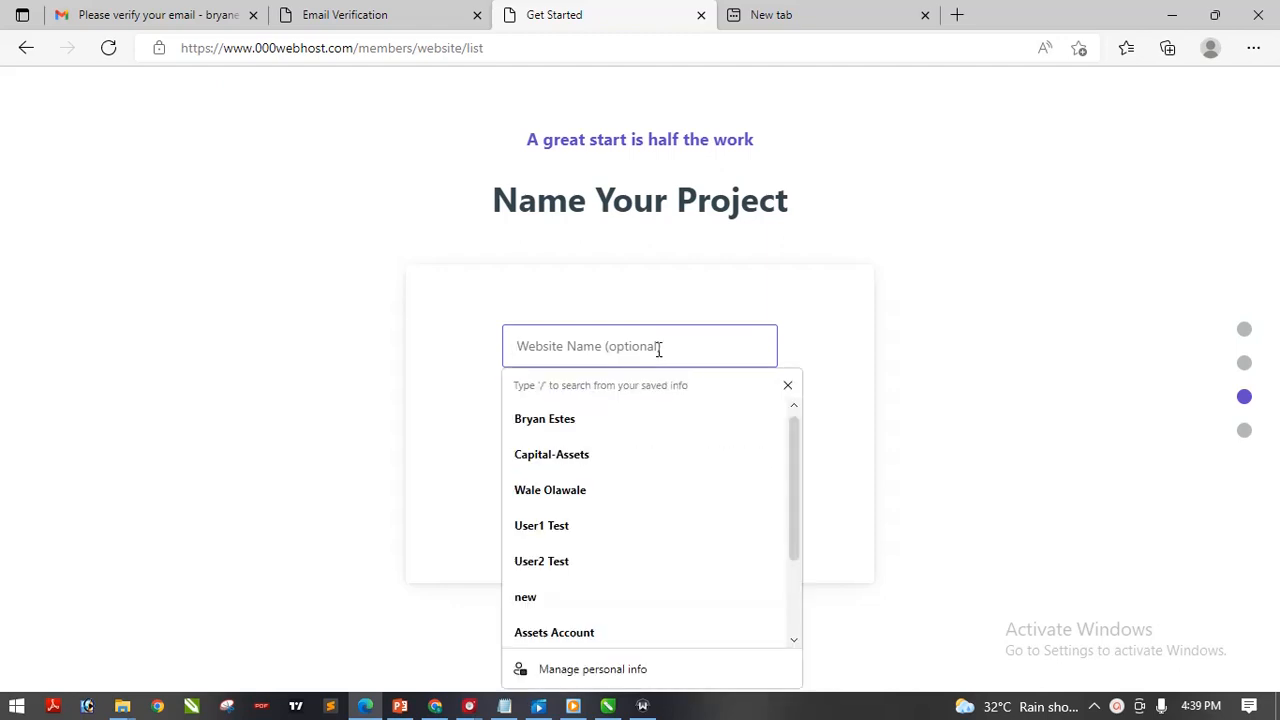
{"action": "left_click", "coordinate": [960, 277]}
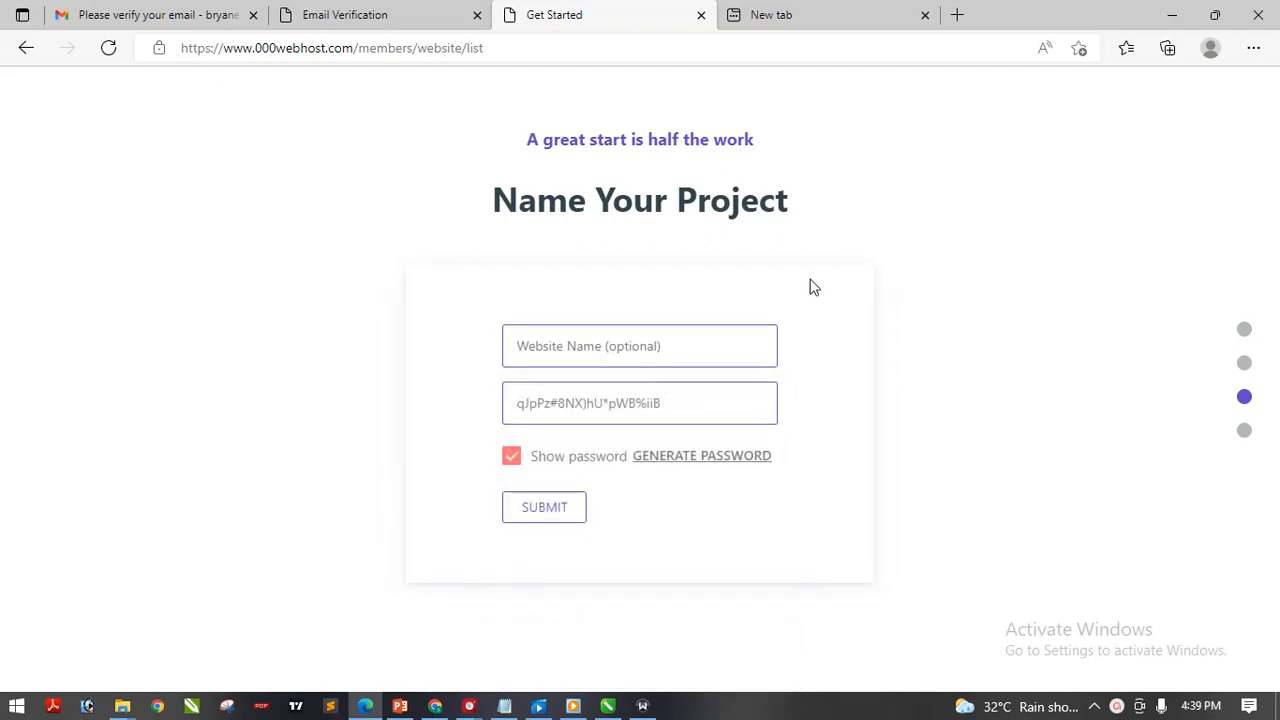
{"action": "left_click", "coordinate": [675, 335]}
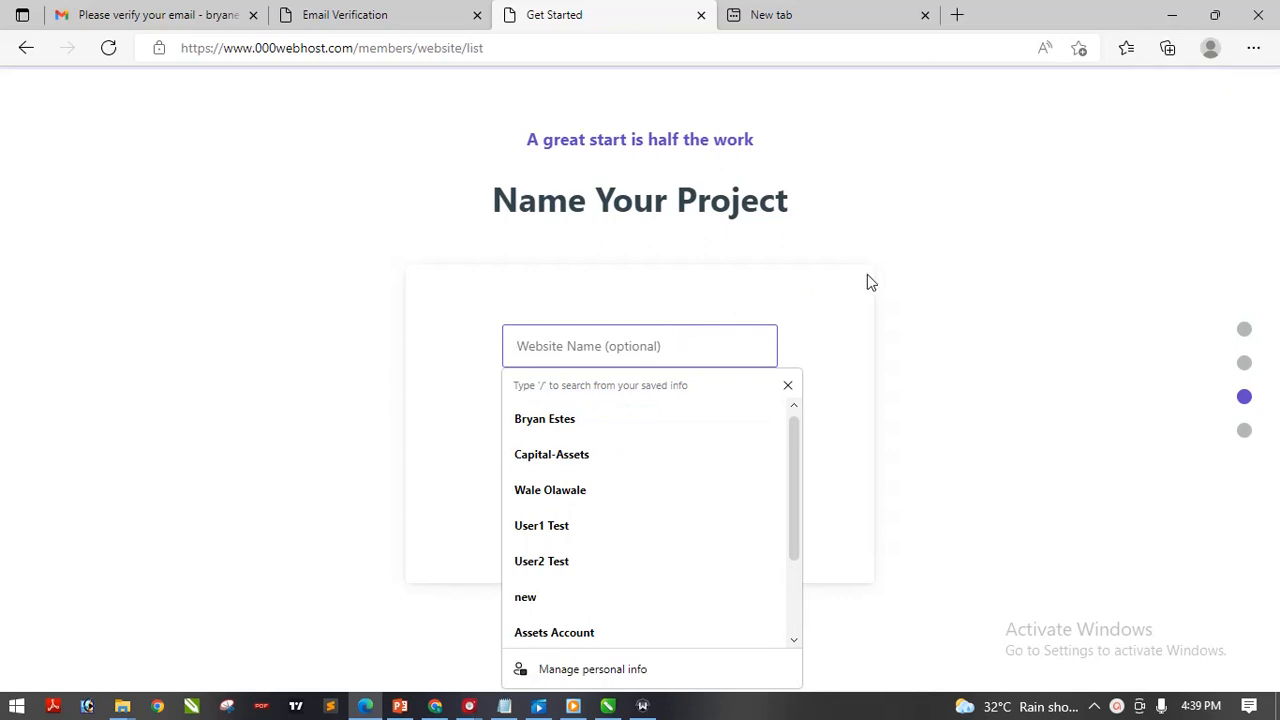
{"action": "left_click", "coordinate": [906, 271]}
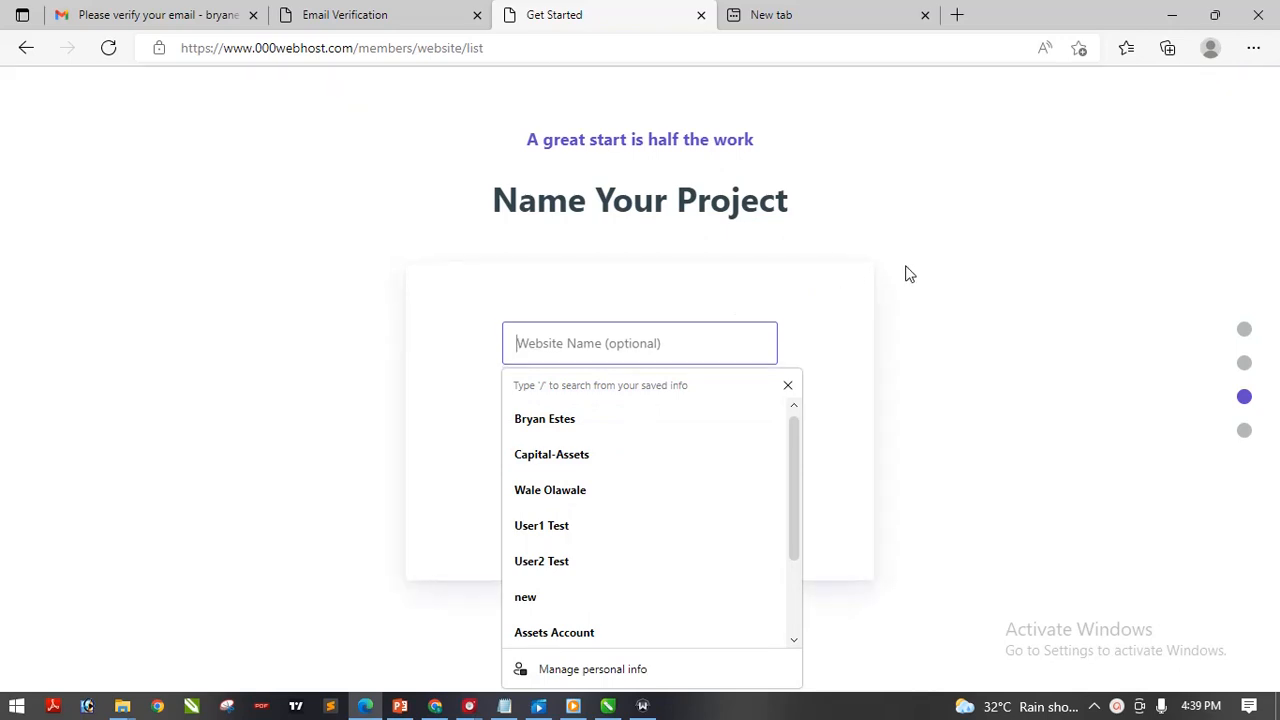
{"action": "left_click", "coordinate": [616, 337]}
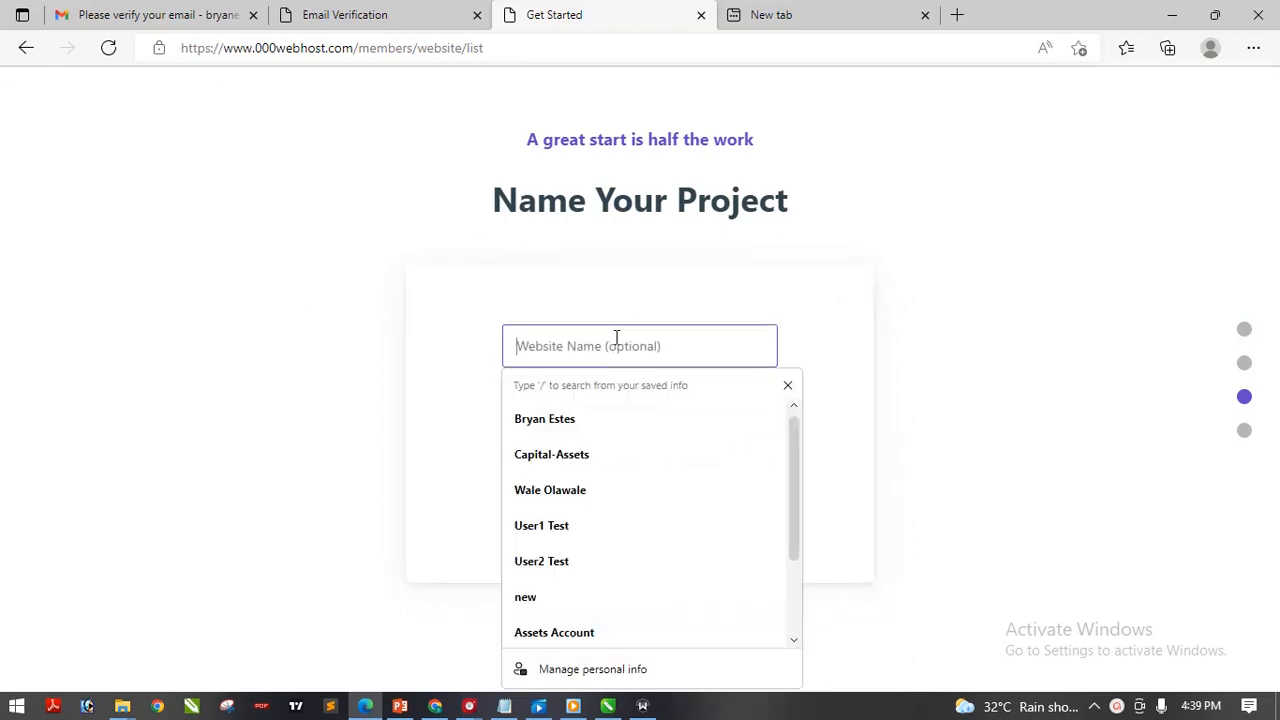
{"action": "left_click", "coordinate": [900, 250]}
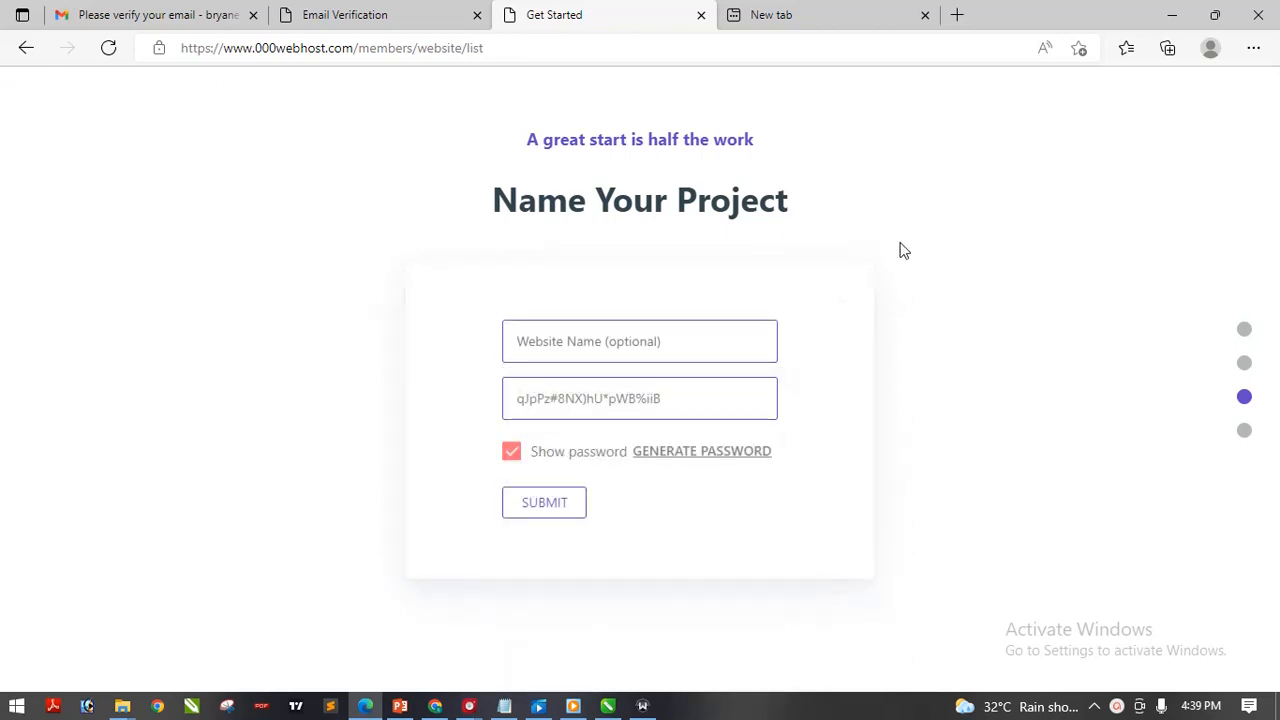
Enter the account-based website name, hide the generated password and submit the project
{"action": "left_click", "coordinate": [655, 346]}
{"action": "type", "text": "B"}
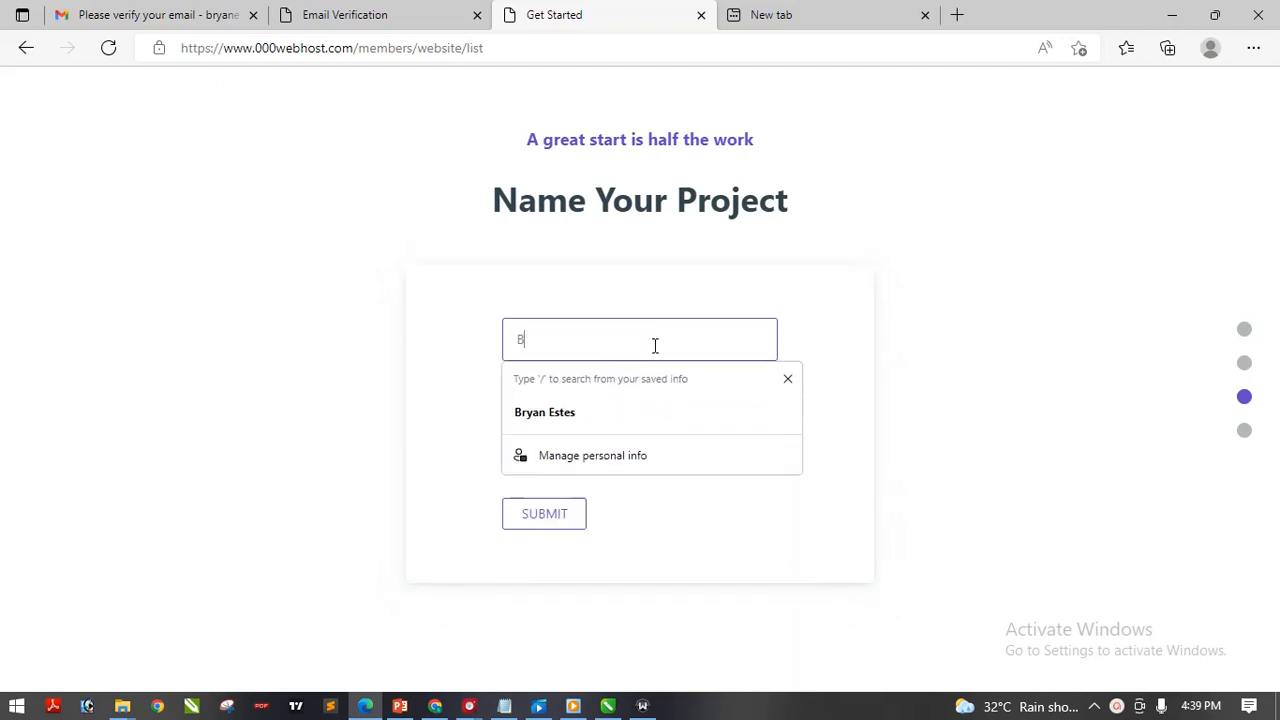
{"action": "type", "text": "r"}
{"action": "key", "text": "BackSpace"}
{"action": "key", "text": "BackSpace"}
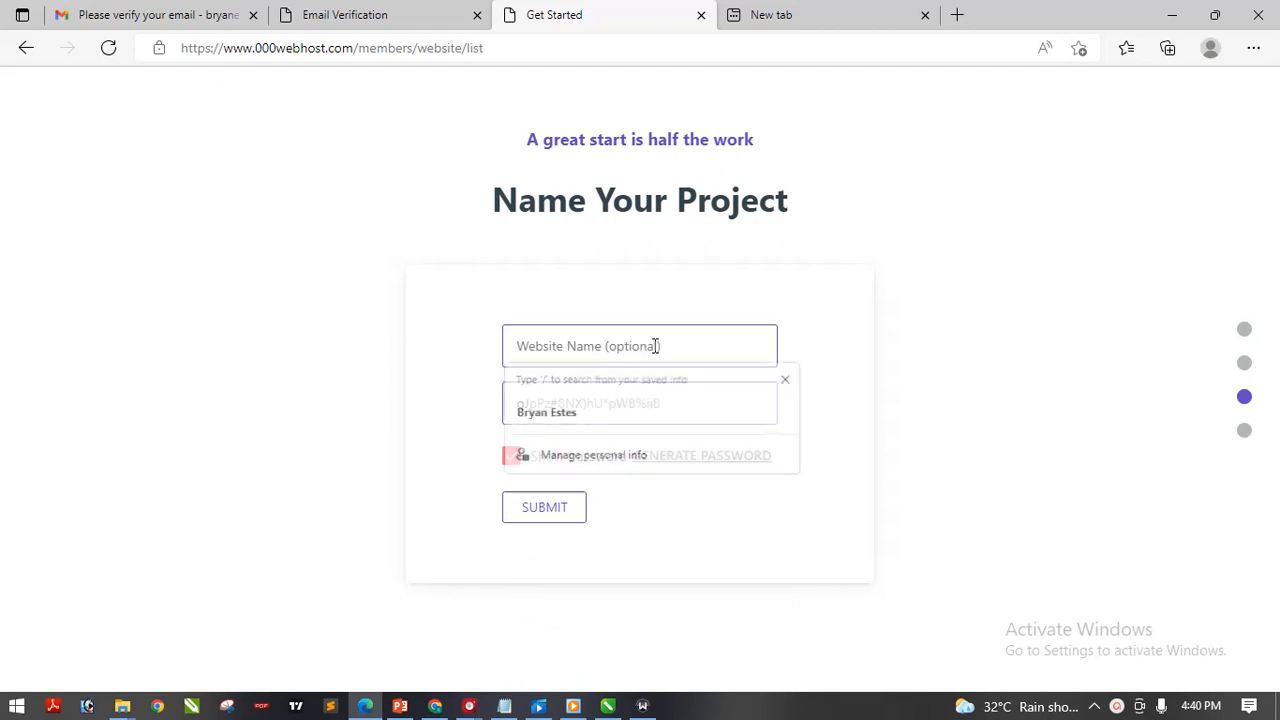
{"action": "type", "text": "br"}
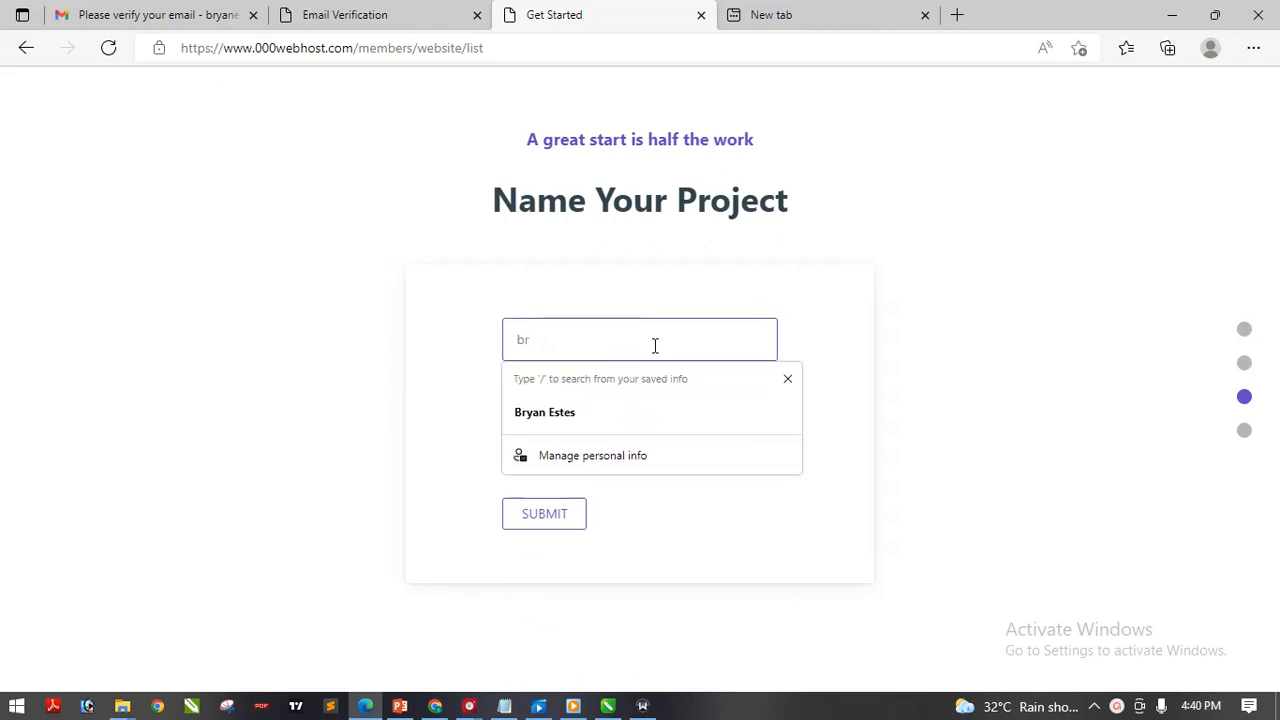
{"action": "type", "text": "yane"}
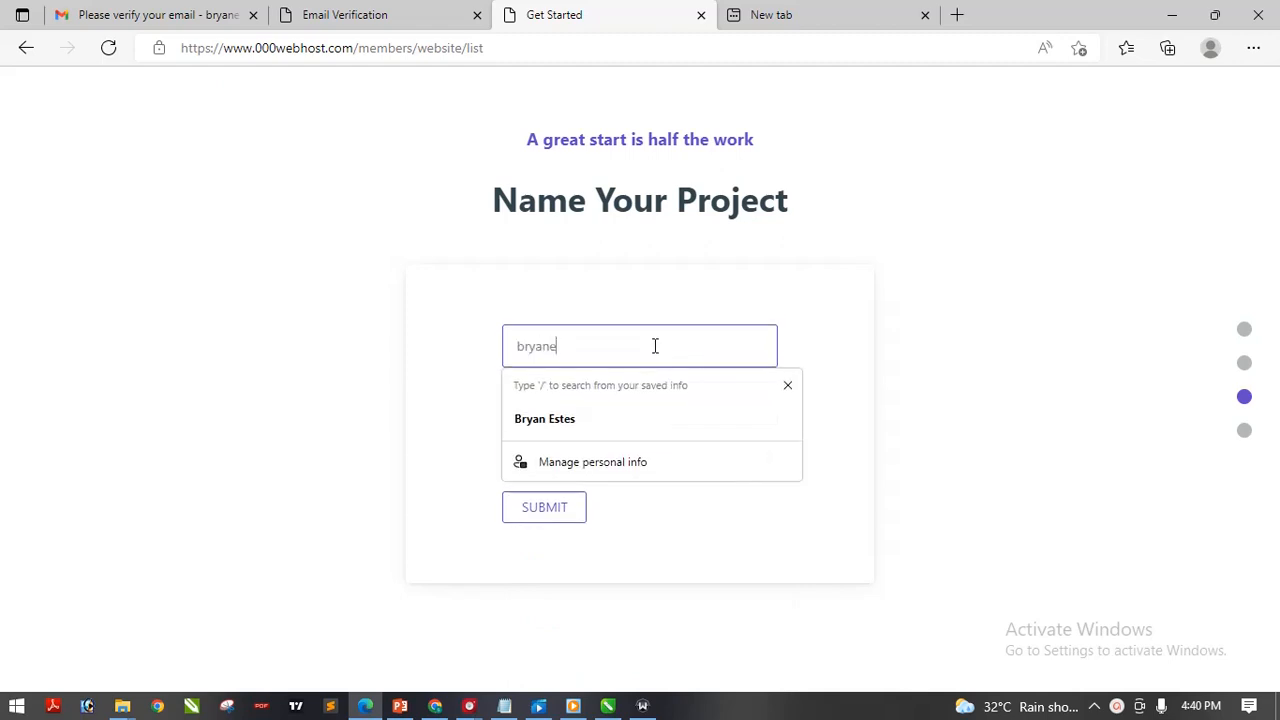
{"action": "type", "text": "stes188-websites"}
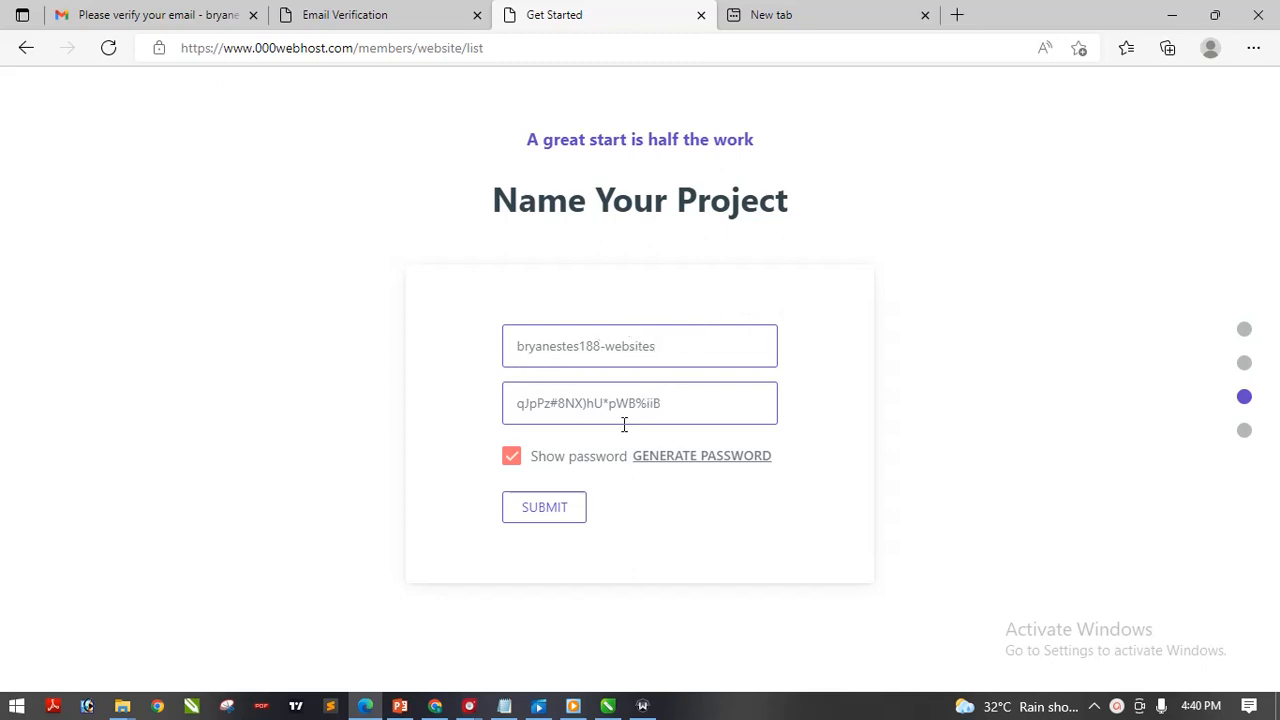
{"action": "left_click_drag", "start_coordinate": [678, 408], "coordinate": [500, 405]}
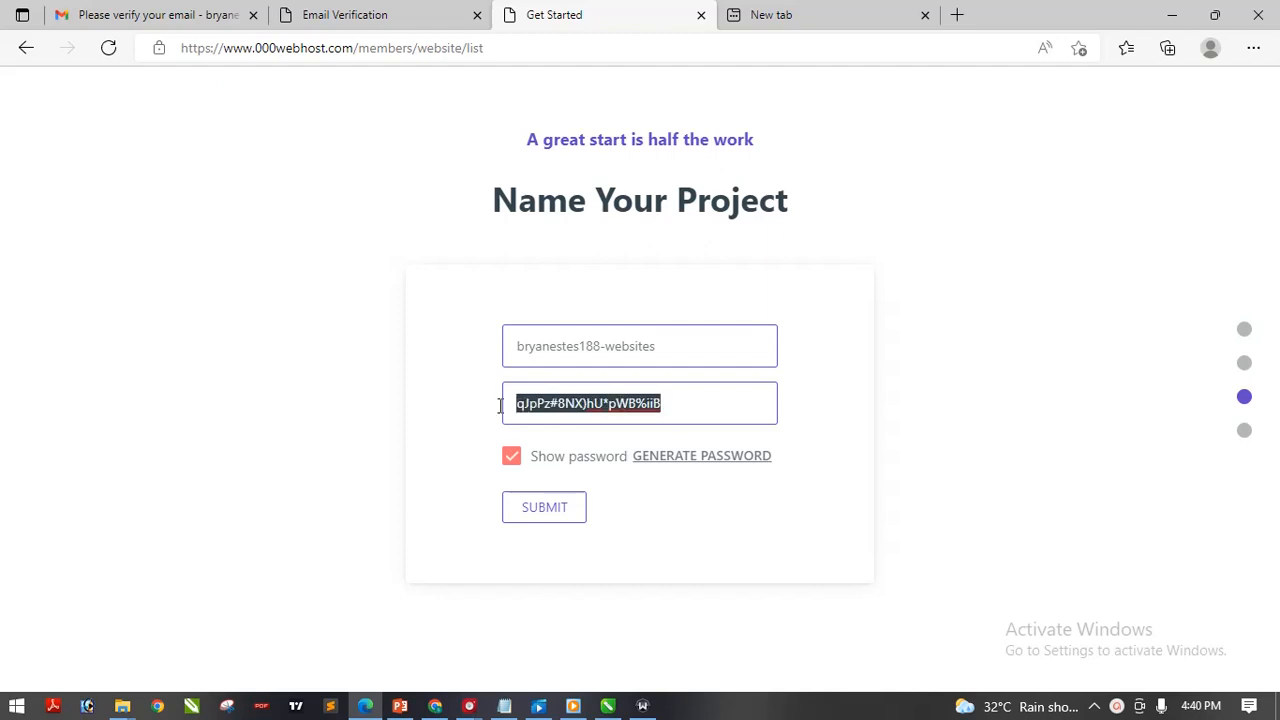
{"action": "left_click", "coordinate": [511, 456]}
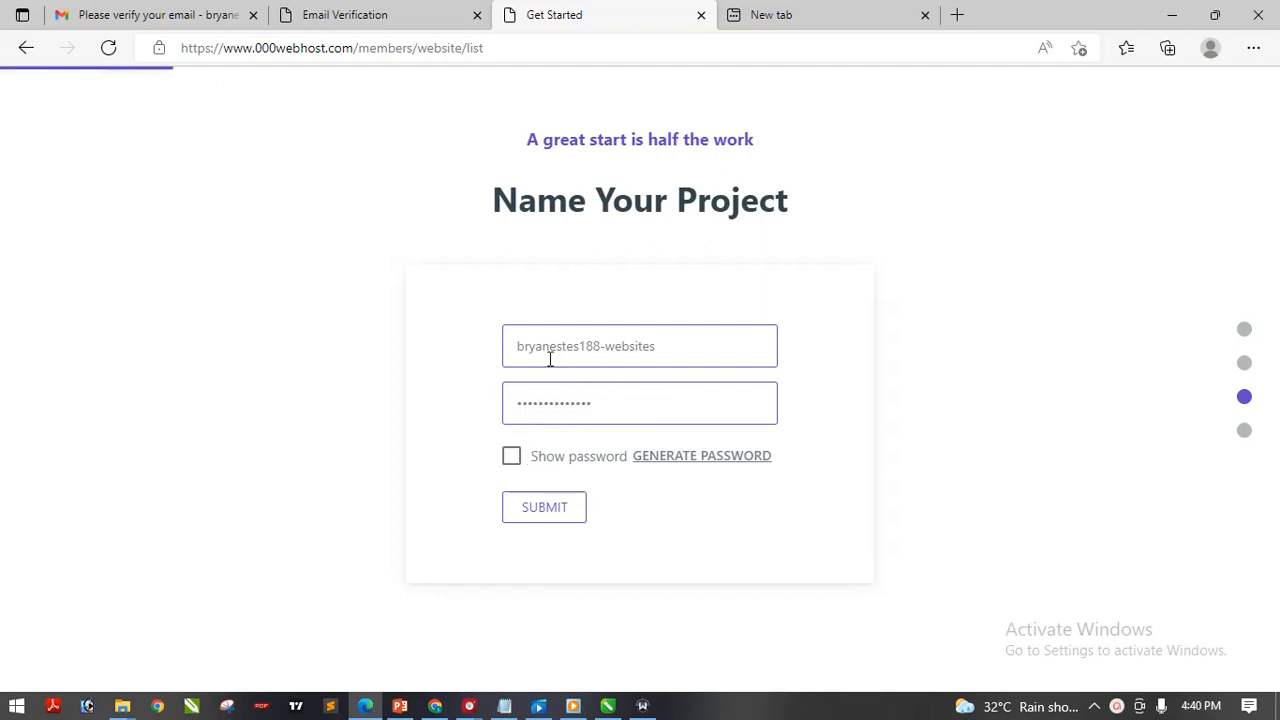
{"action": "left_click", "coordinate": [559, 510]}
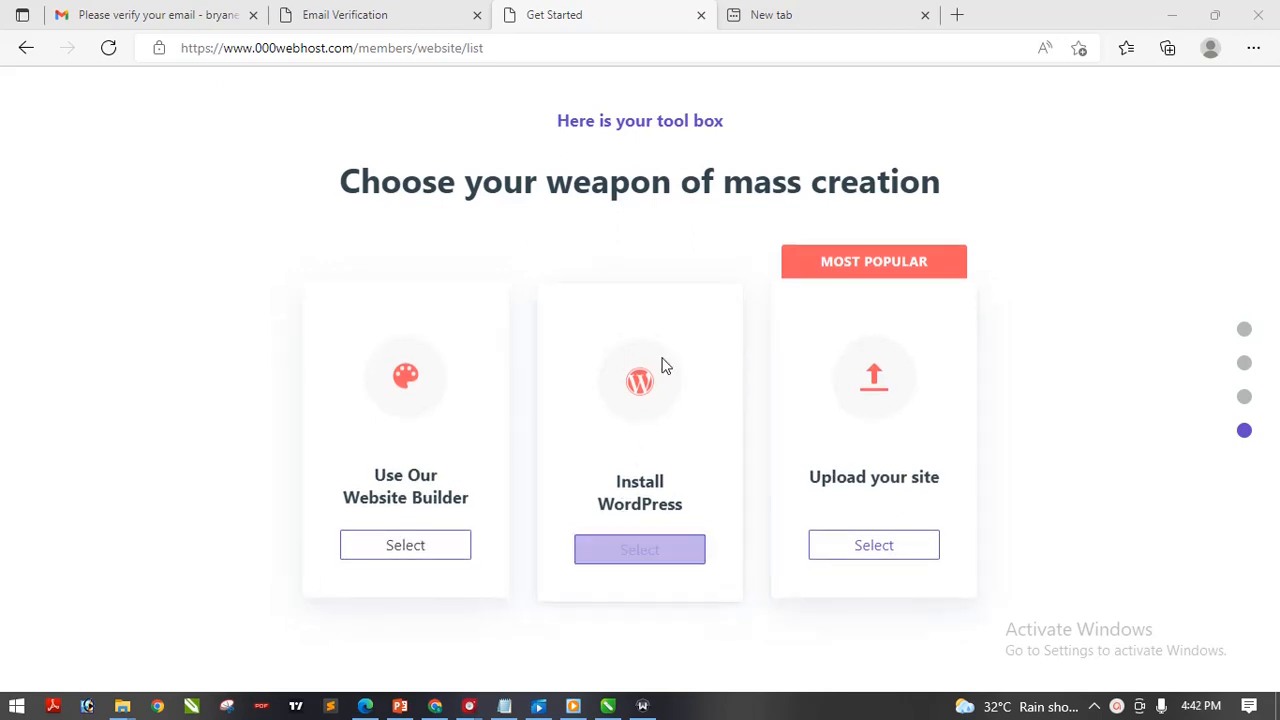
Start the WordPress install and replace the default admin username with the account's username
{"action": "left_click", "coordinate": [636, 562]}
{"action": "left_click", "coordinate": [634, 564]}
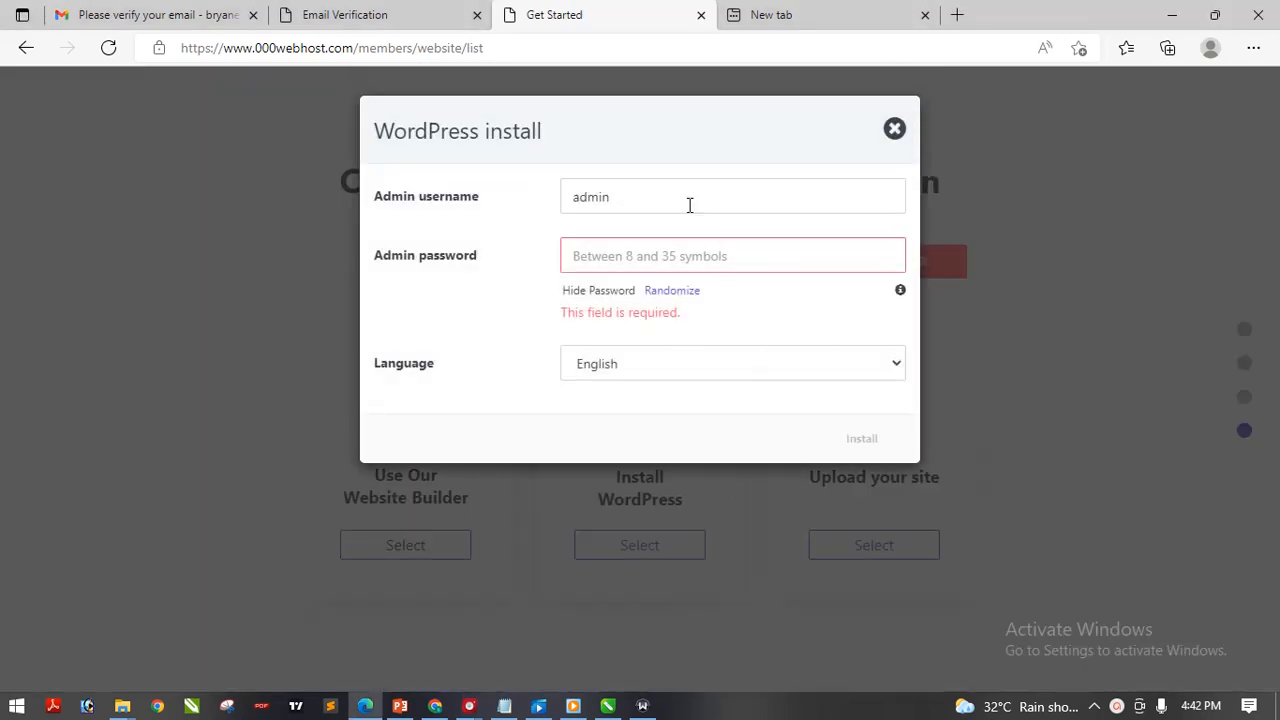
{"action": "double_click", "coordinate": [689, 205]}
{"action": "left_click", "coordinate": [689, 205]}
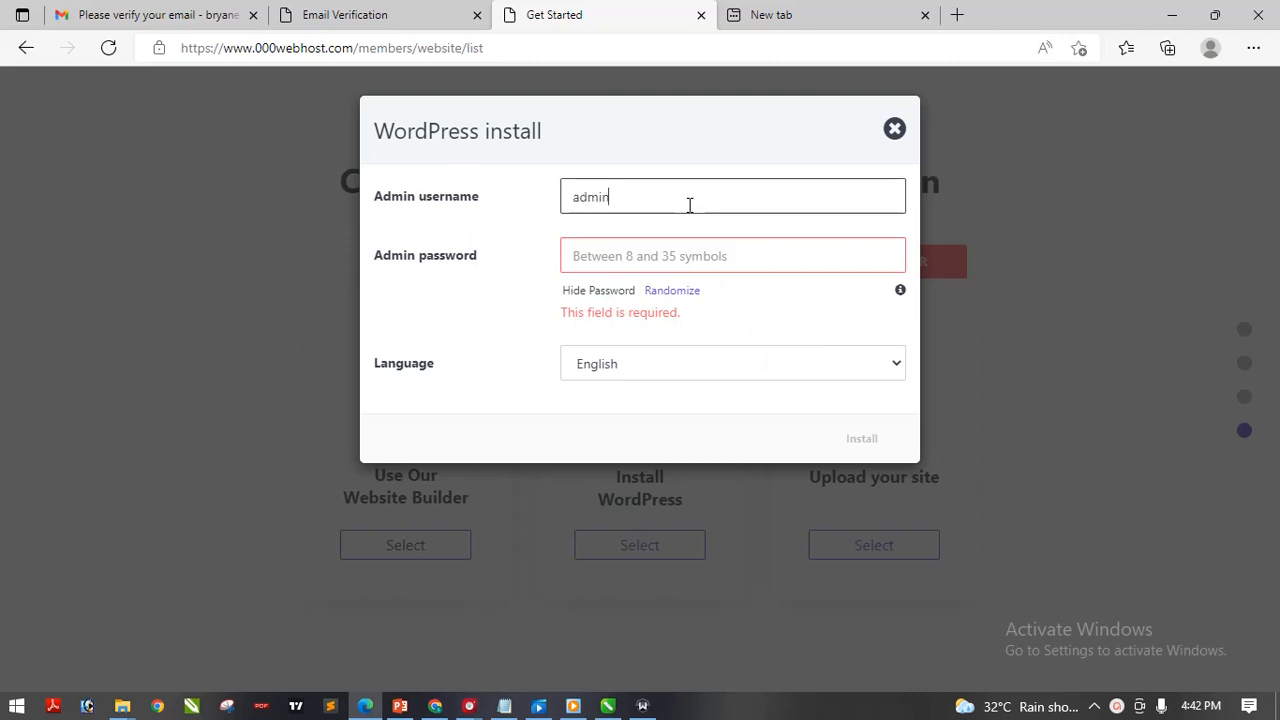
{"action": "key", "text": "BackSpace"}
{"action": "key", "text": "BackSpace"}
{"action": "key", "text": "BackSpace"}
{"action": "key", "text": "BackSpace"}
{"action": "key", "text": "BackSpace"}
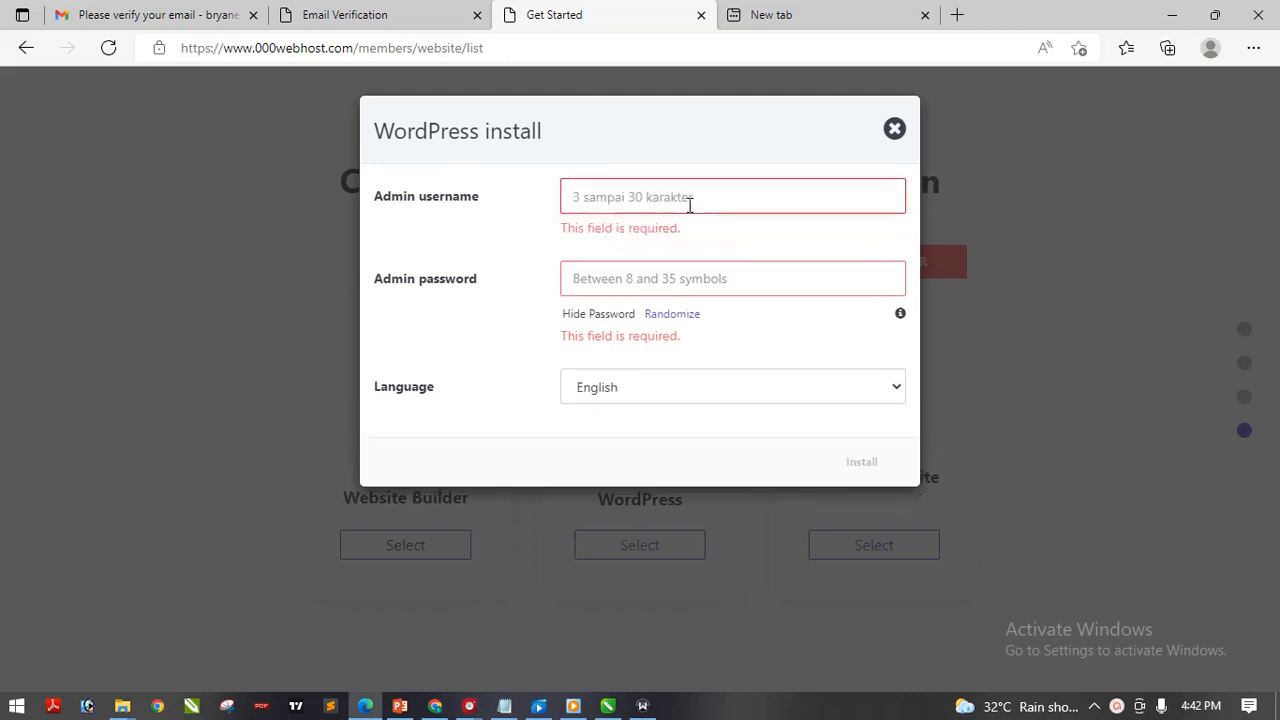
{"action": "type", "text": "br"}
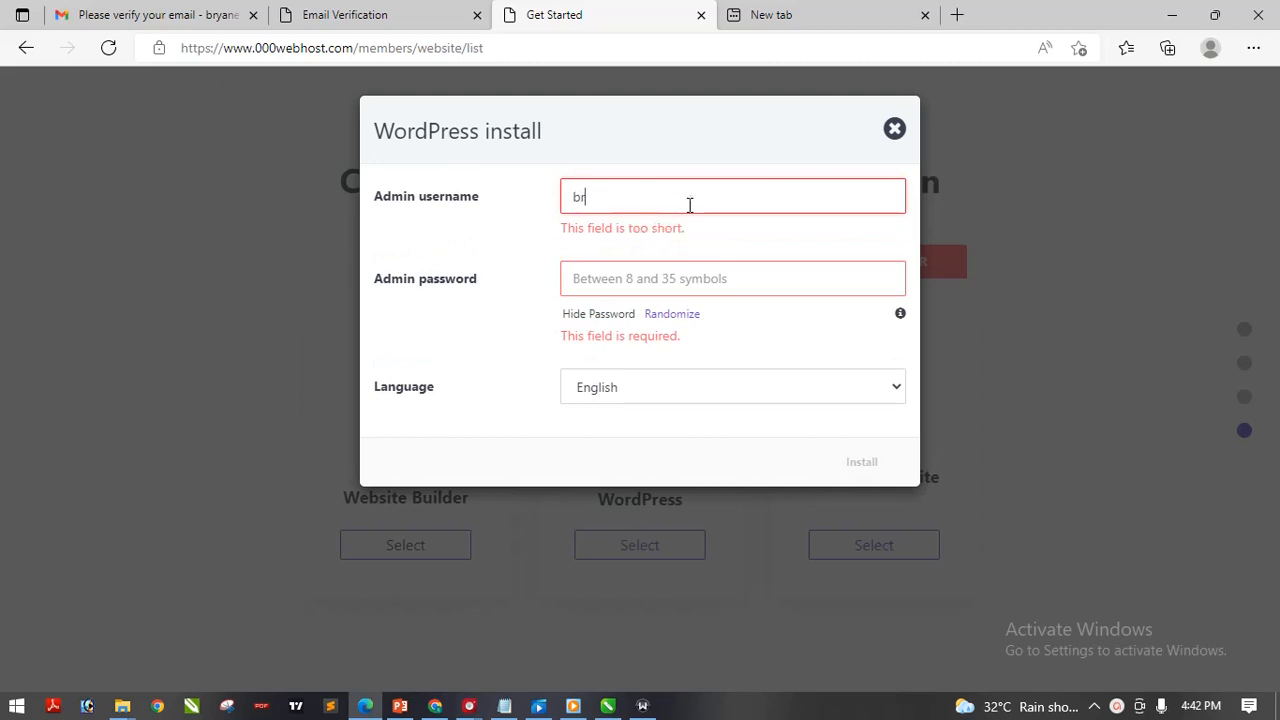
{"action": "type", "text": "yan"}
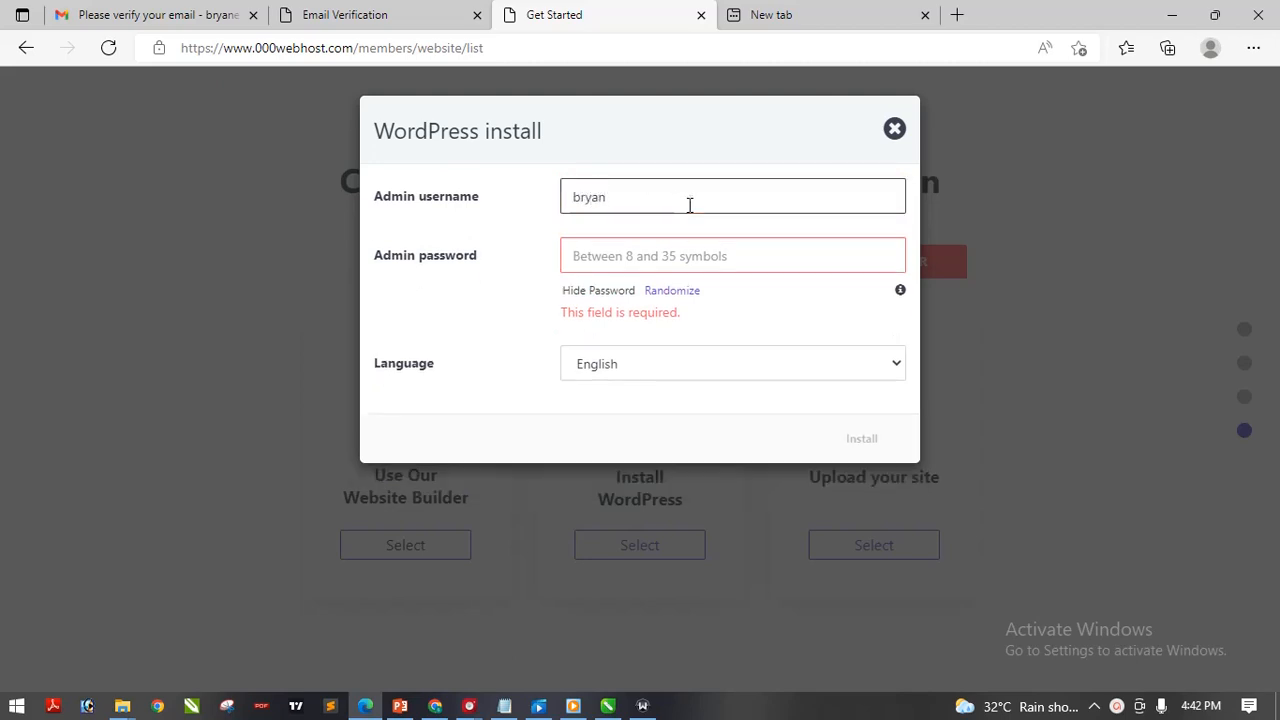
{"action": "left_click", "coordinate": [673, 262]}
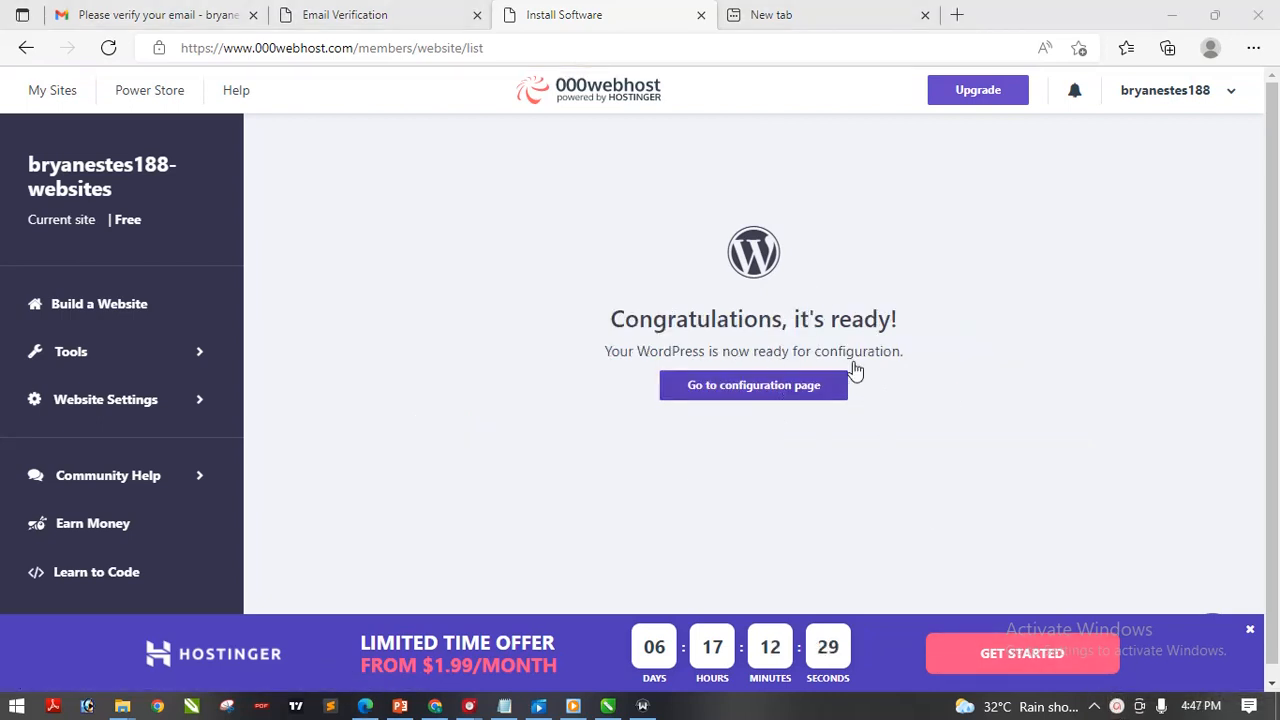
Open the WordPress login page, enter the admin username and pasted password, and attempt login twice
{"action": "left_click", "coordinate": [750, 393]}
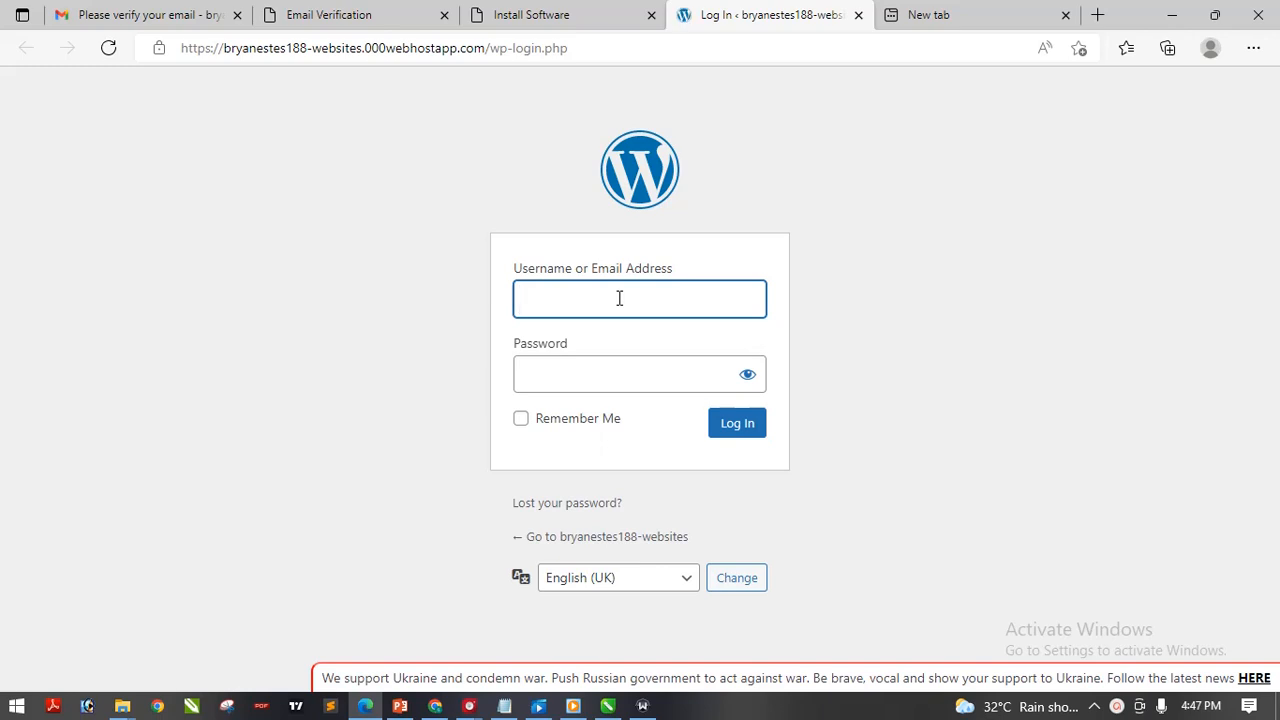
{"action": "left_click", "coordinate": [619, 298]}
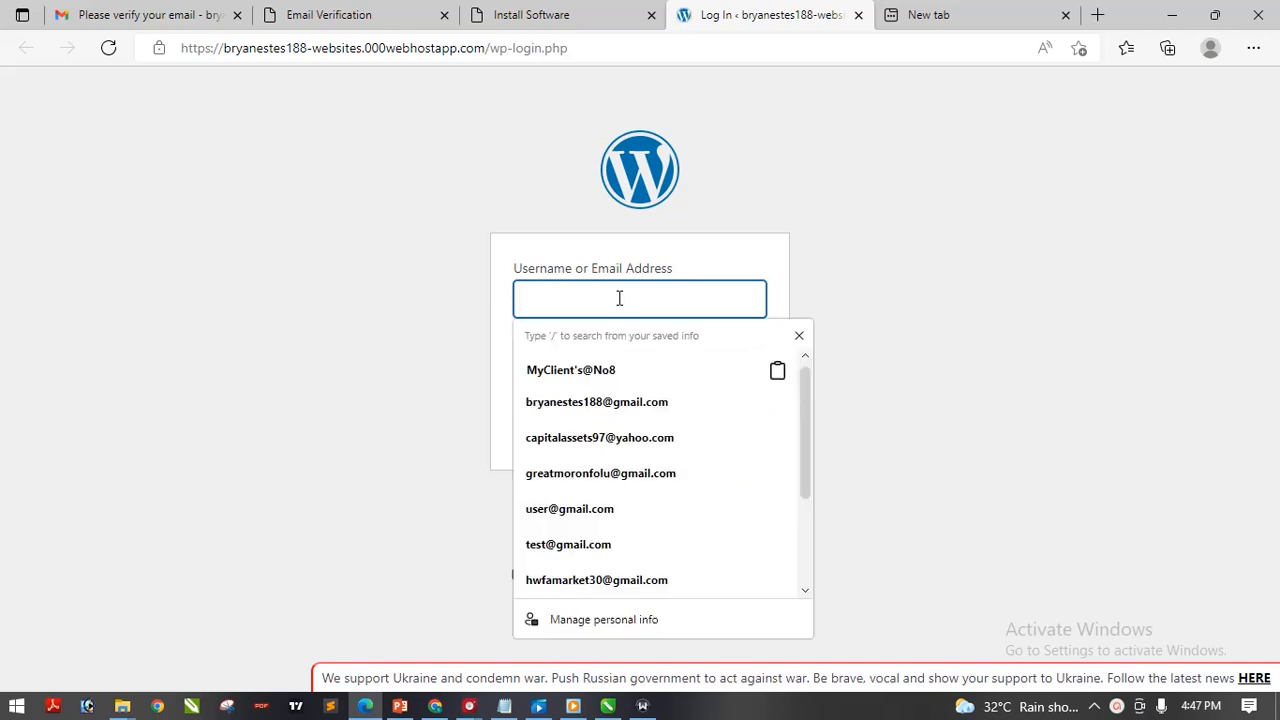
{"action": "type", "text": "bryan"}
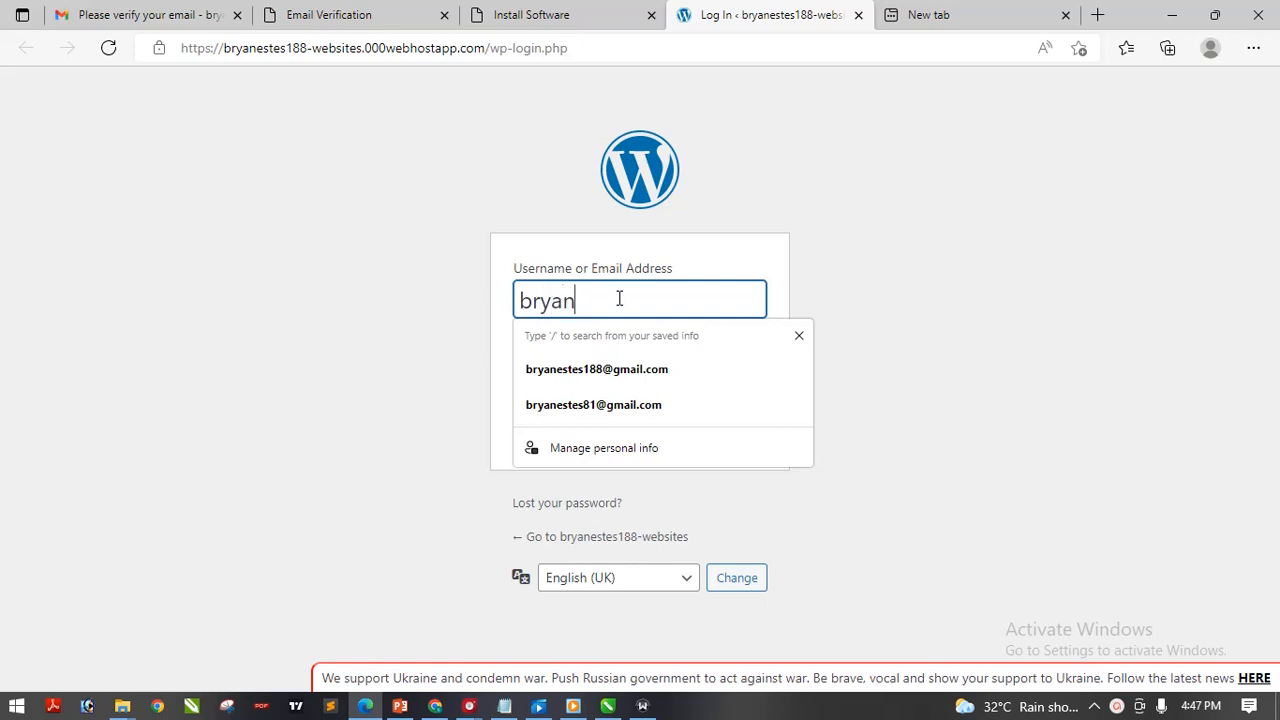
{"action": "left_click", "coordinate": [896, 225]}
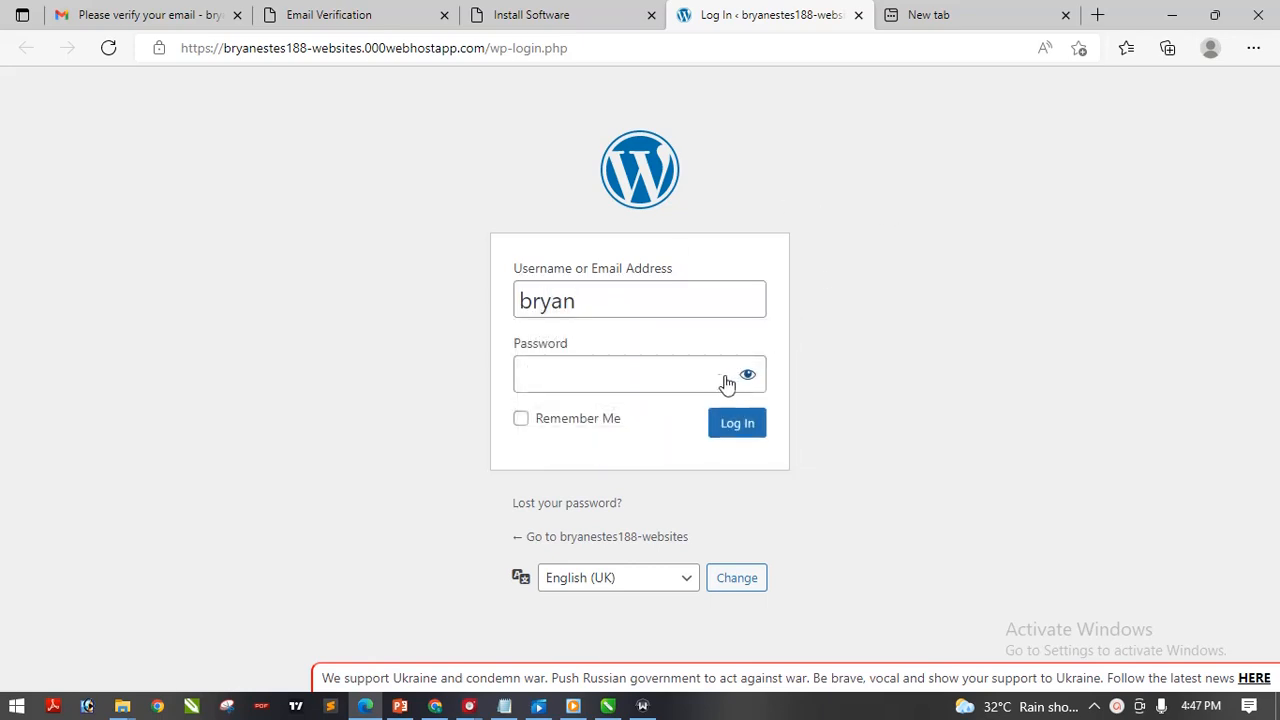
{"action": "left_click", "coordinate": [720, 375]}
{"action": "key", "text": "ctrl+v"}
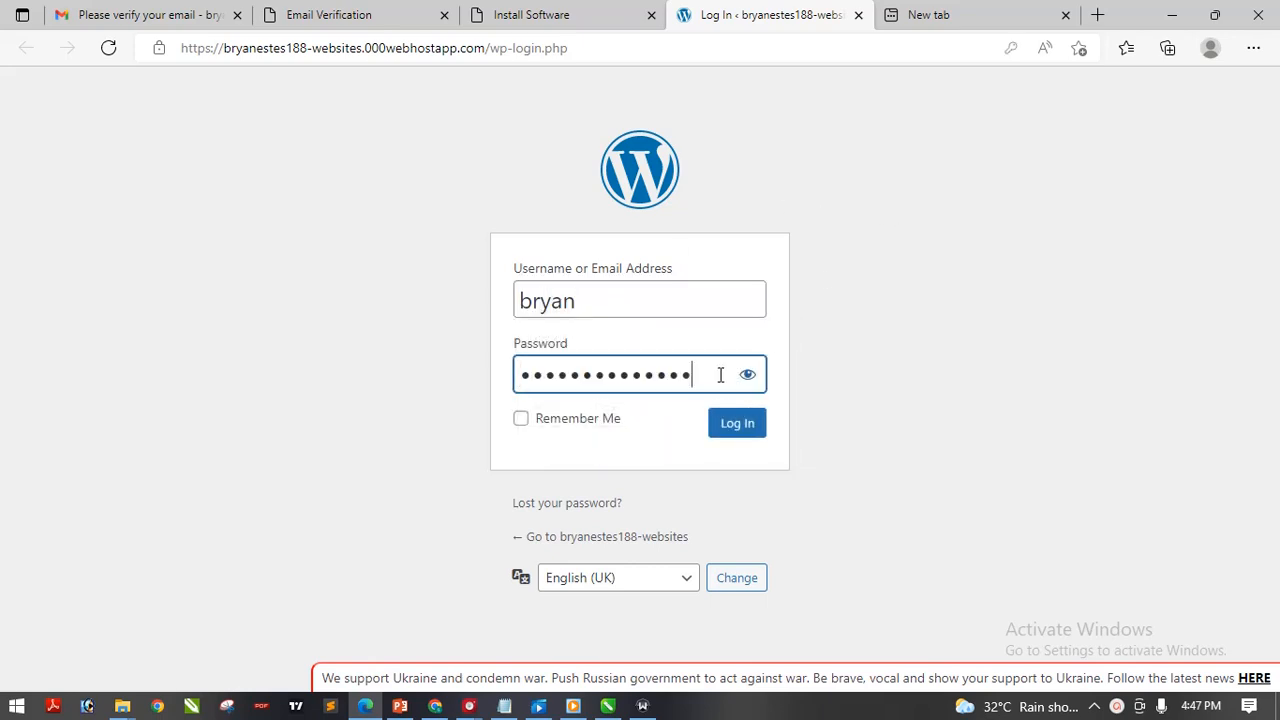
{"action": "left_click", "coordinate": [737, 424]}
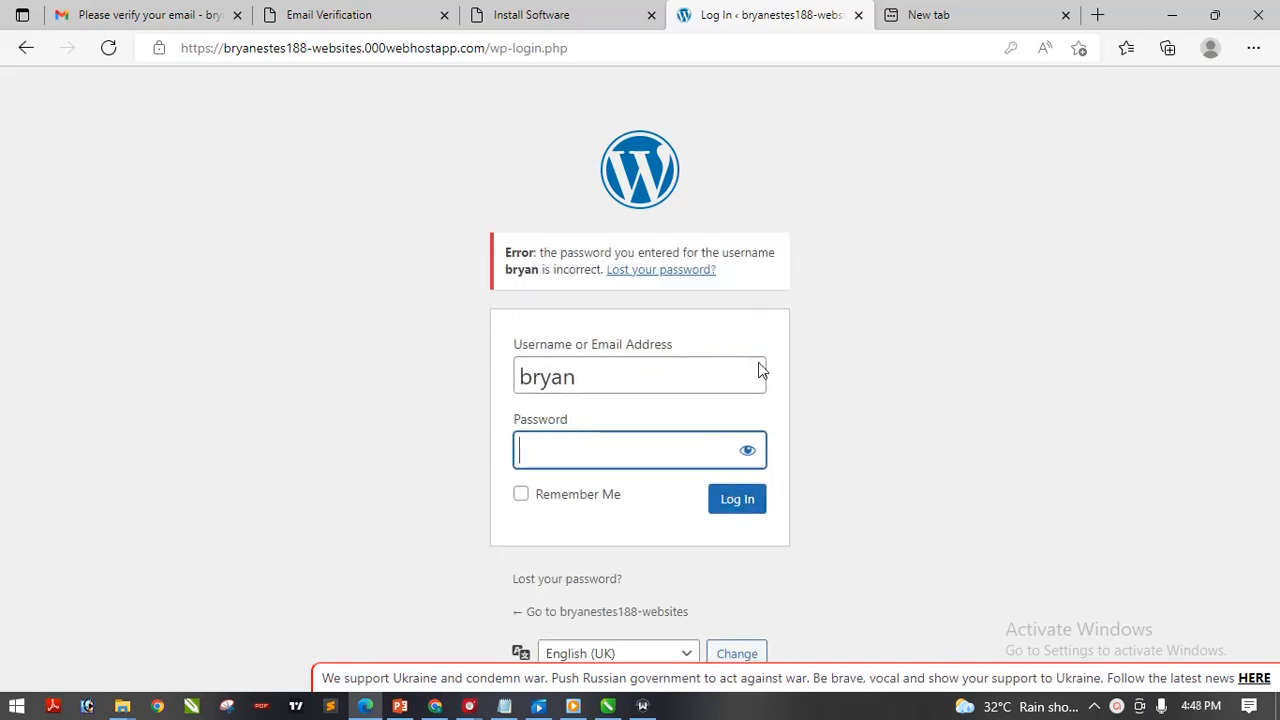
{"action": "left_click", "coordinate": [742, 500]}
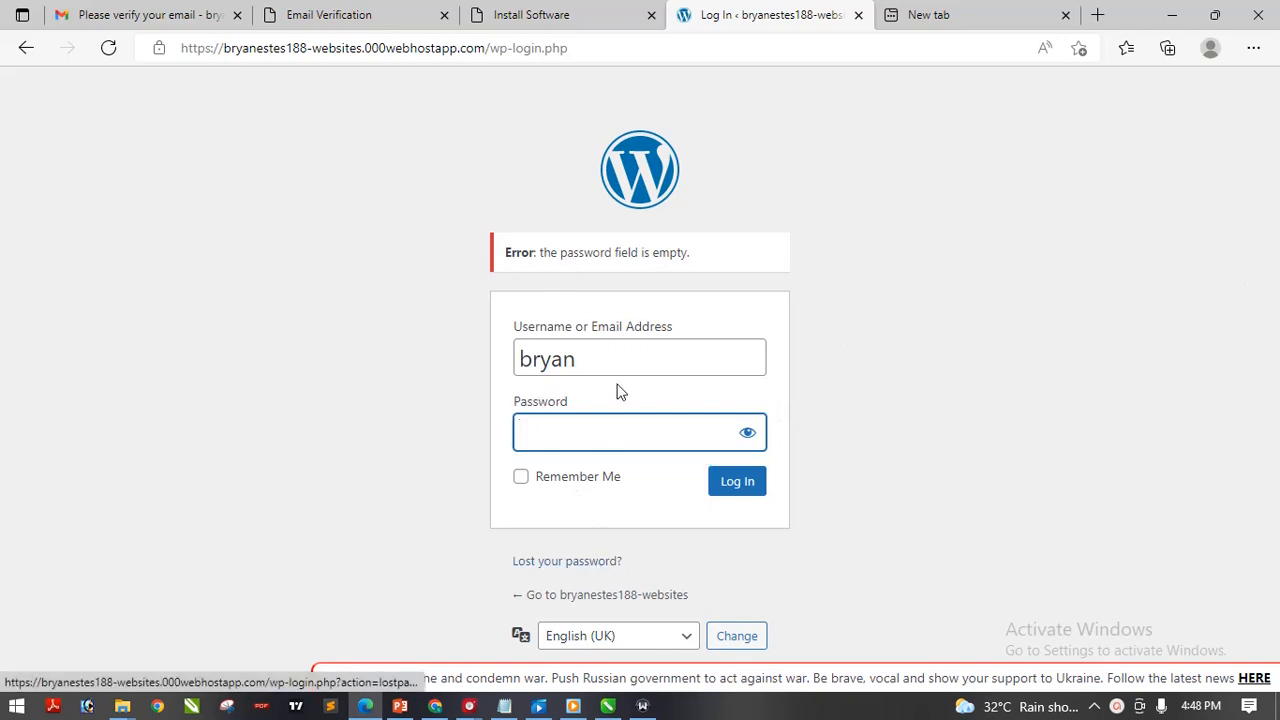
Request a WordPress password reset link for the account's saved e-mail, then open the Gmail inbox
{"action": "left_click", "coordinate": [576, 566]}
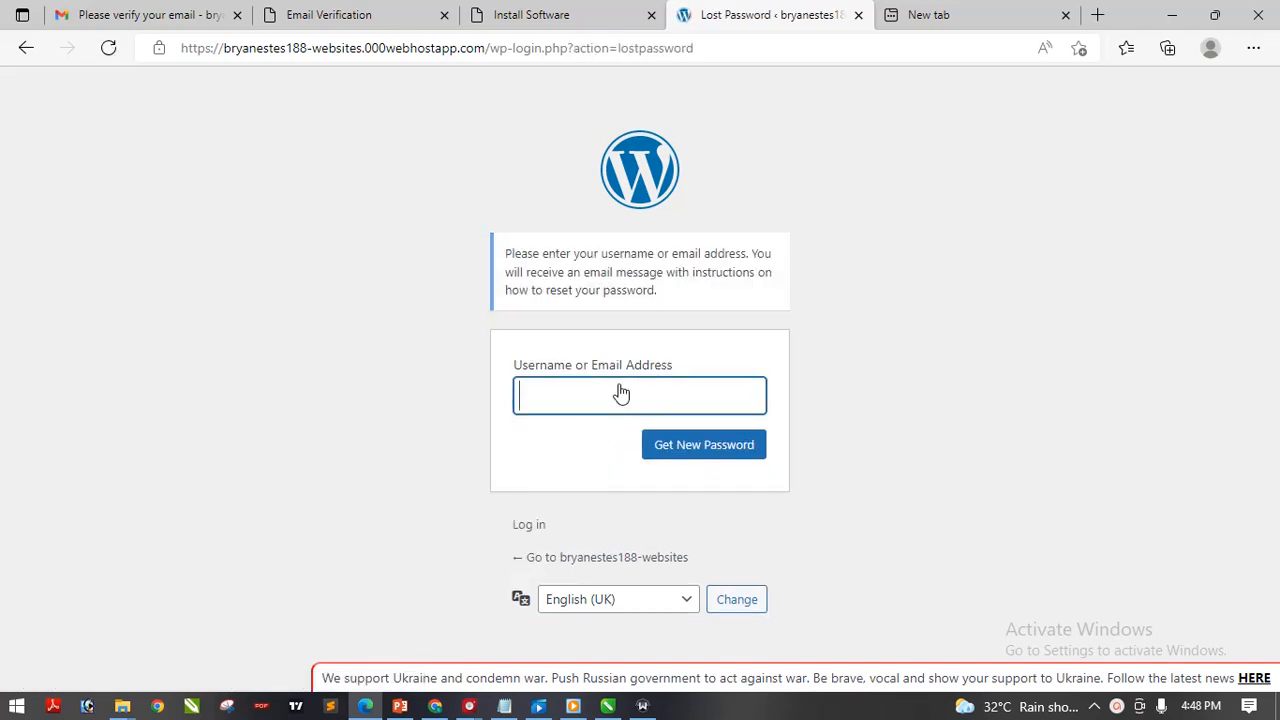
{"action": "left_click", "coordinate": [620, 388]}
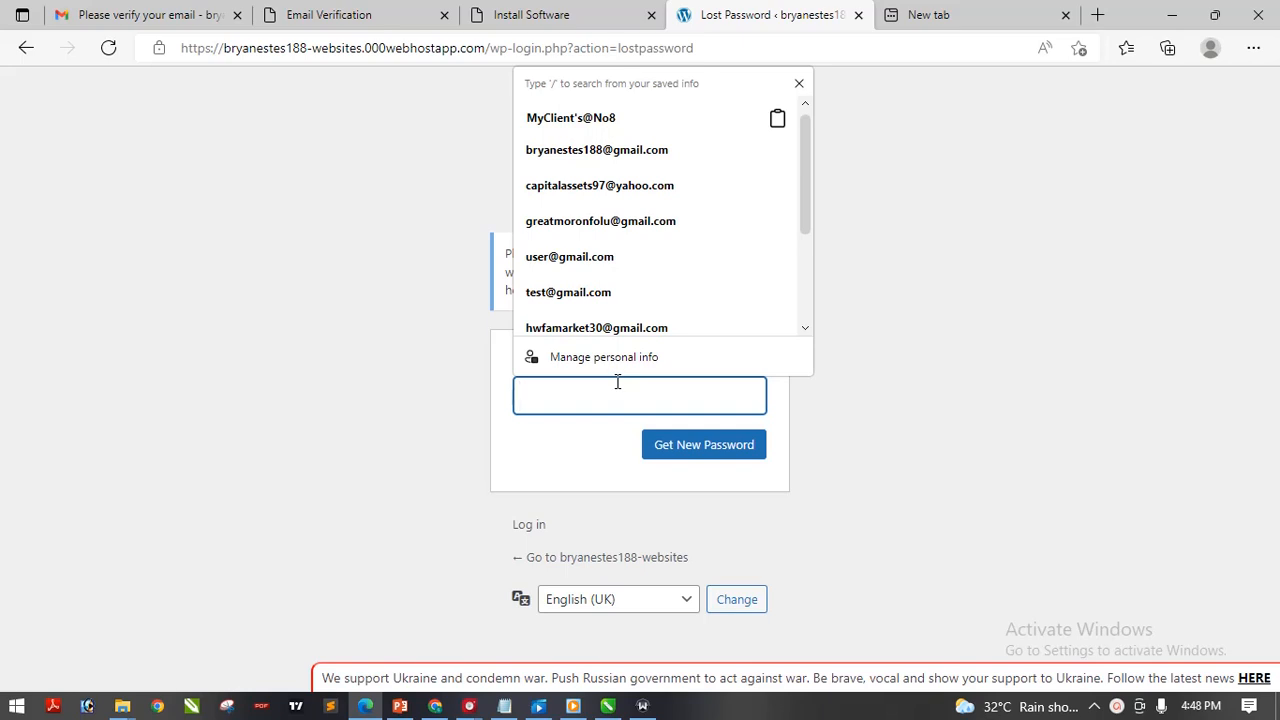
{"action": "left_click", "coordinate": [648, 152]}
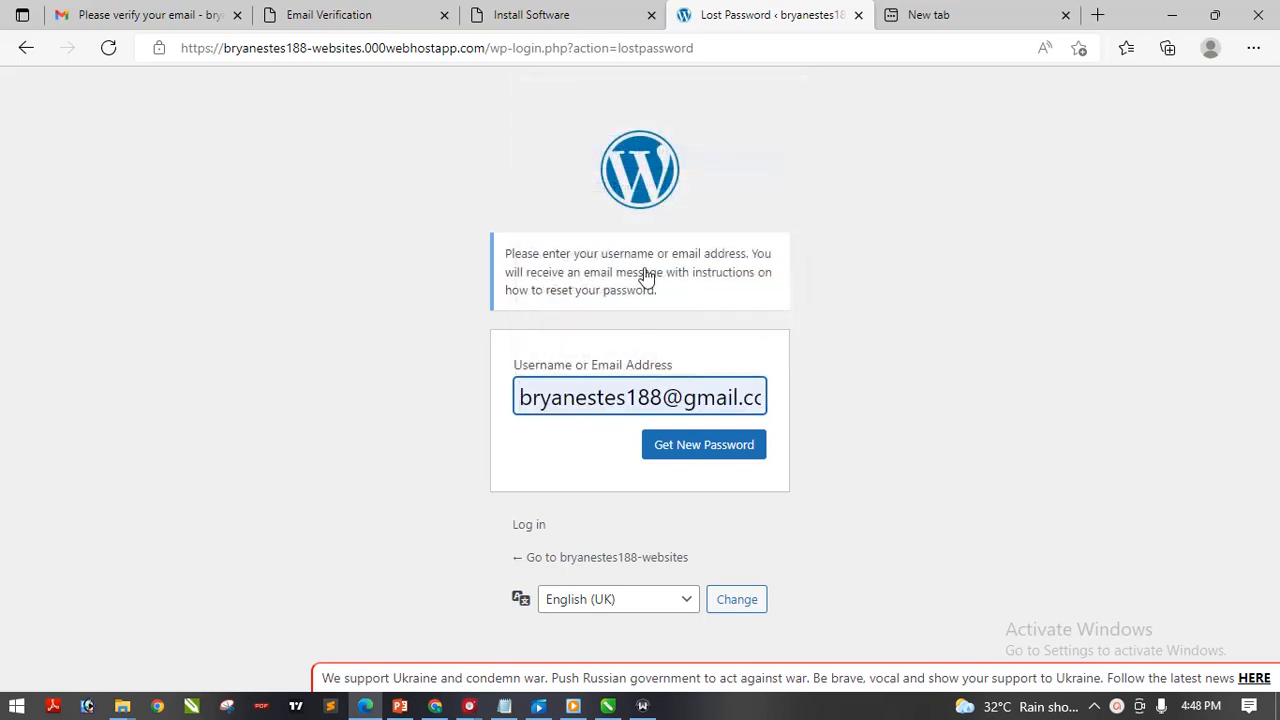
{"action": "left_click", "coordinate": [716, 456]}
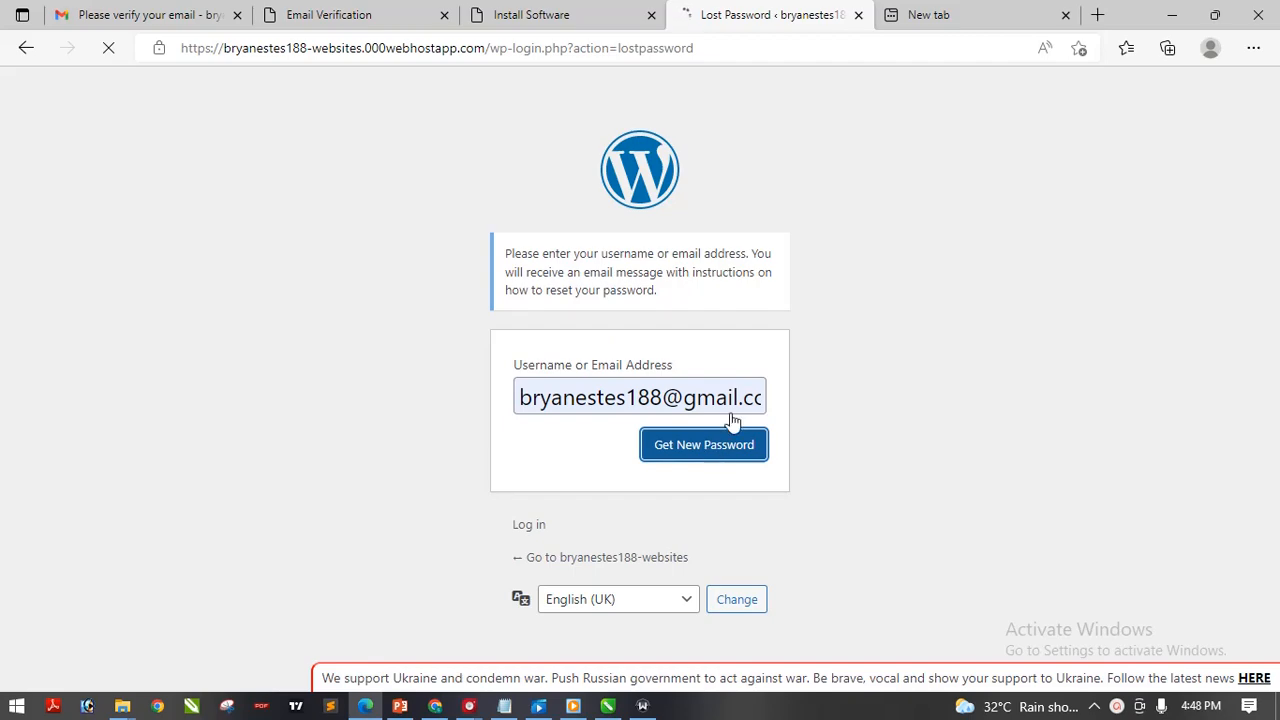
{"action": "left_click", "coordinate": [88, 15]}
{"action": "left_click", "coordinate": [120, 222]}
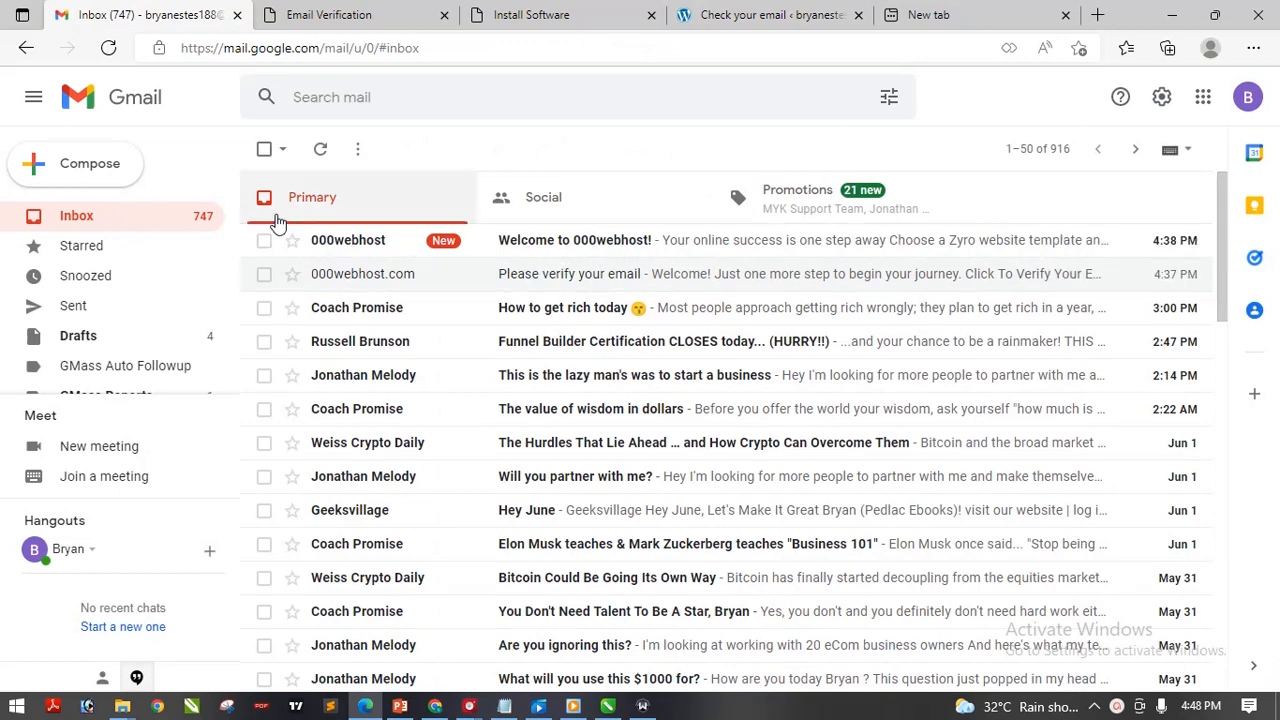
Open the WordPress '[site] Password Reset' email in Gmail and follow its reset link
{"action": "left_click", "coordinate": [131, 226]}
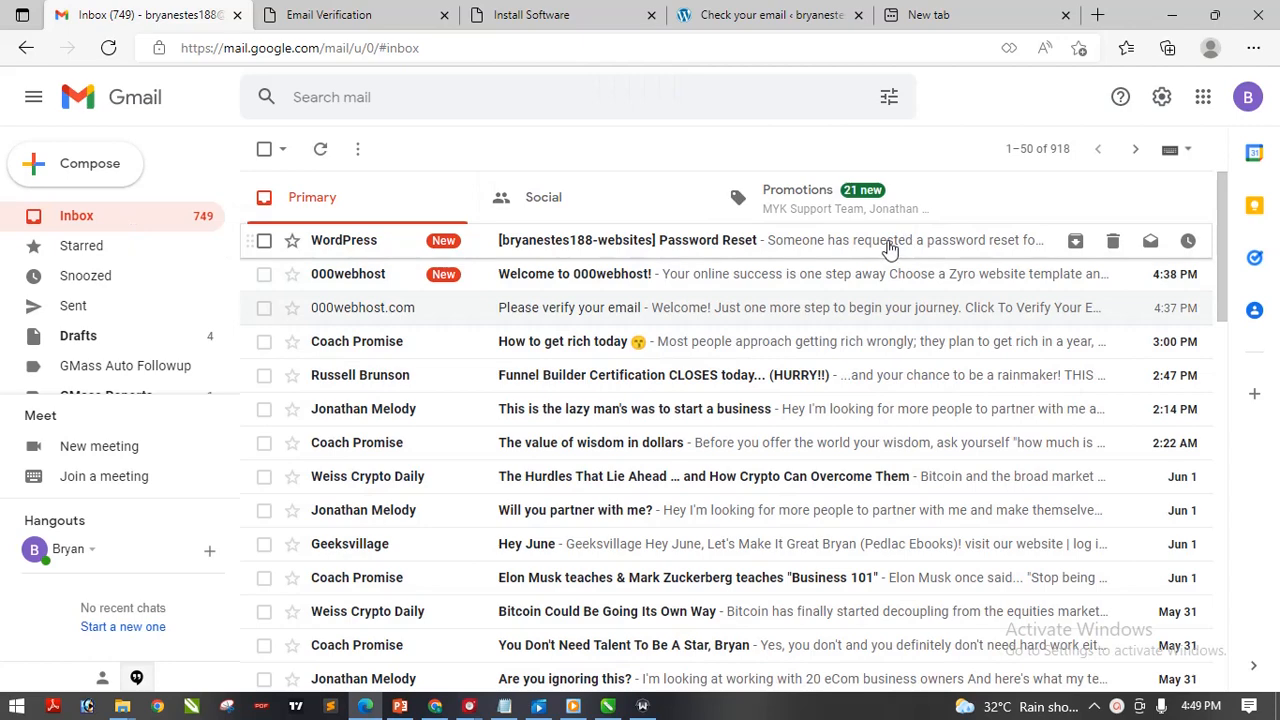
{"action": "left_click", "coordinate": [890, 249]}
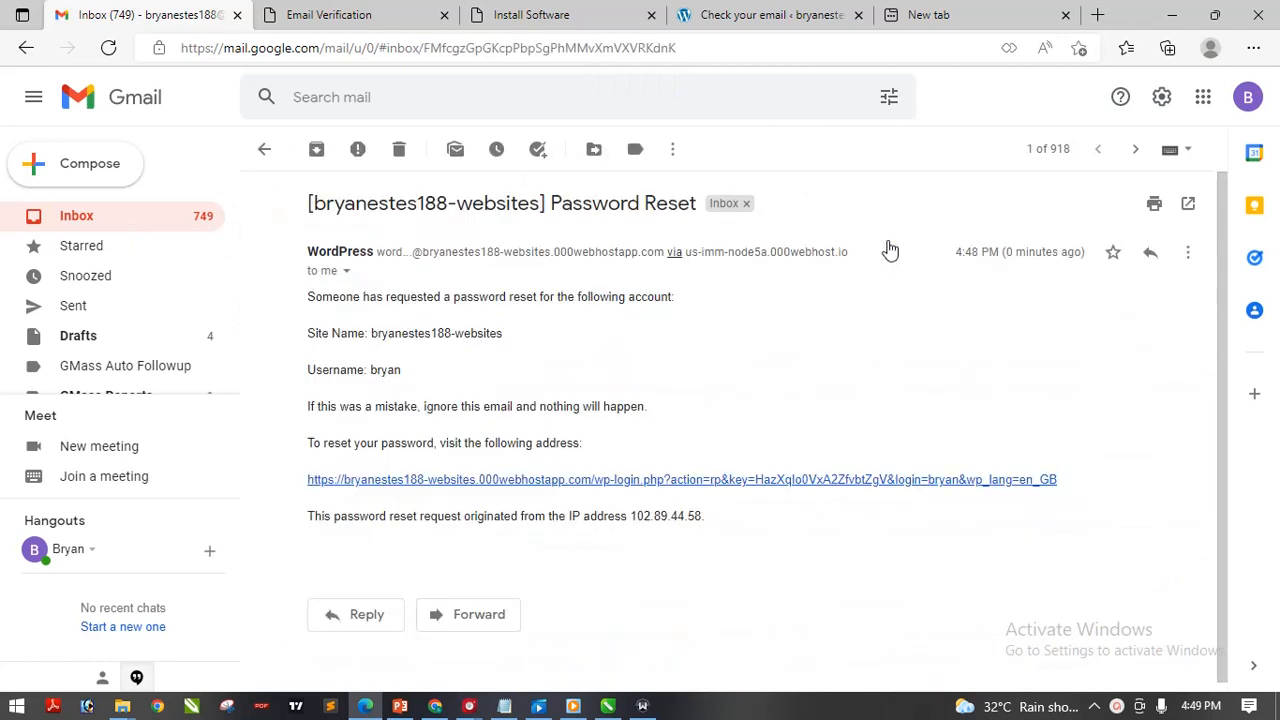
{"action": "left_click", "coordinate": [627, 489]}
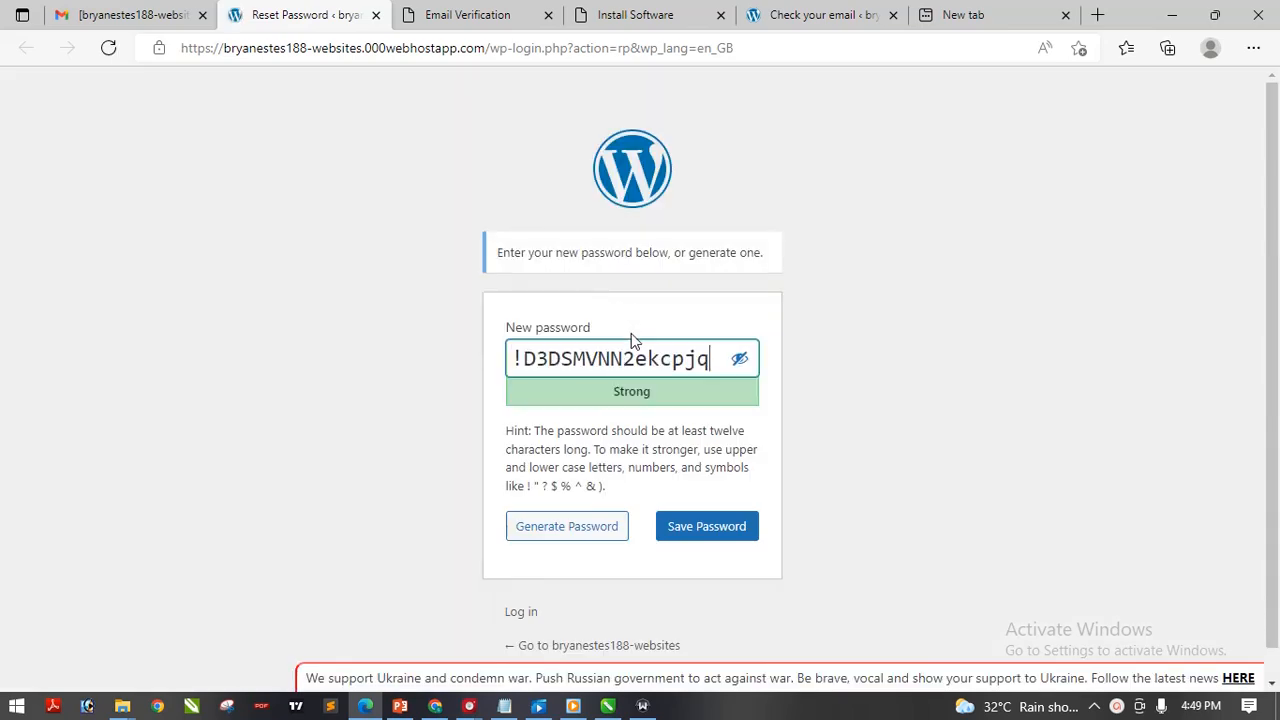
Replace the suggested password with your own pasted password, hidden, and save it
{"action": "left_click_drag", "start_coordinate": [716, 360], "coordinate": [350, 356]}
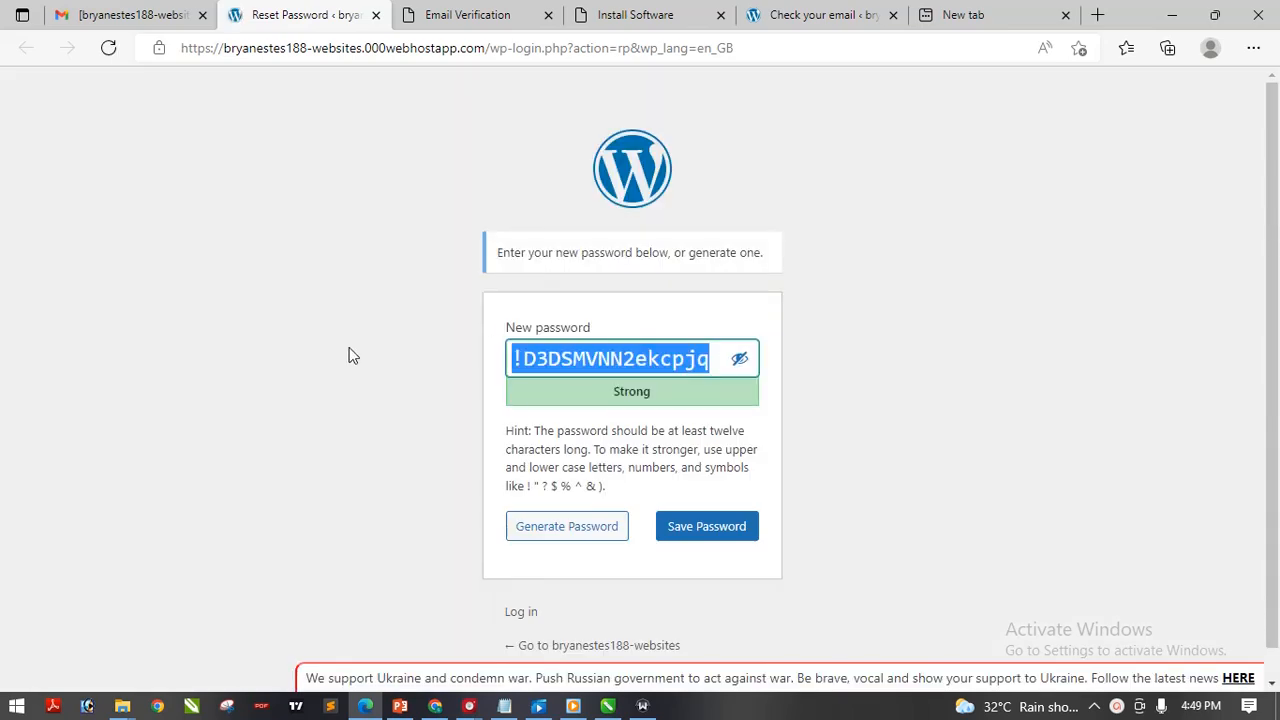
{"action": "left_click", "coordinate": [740, 358]}
{"action": "left_click_drag", "start_coordinate": [707, 360], "coordinate": [378, 361]}
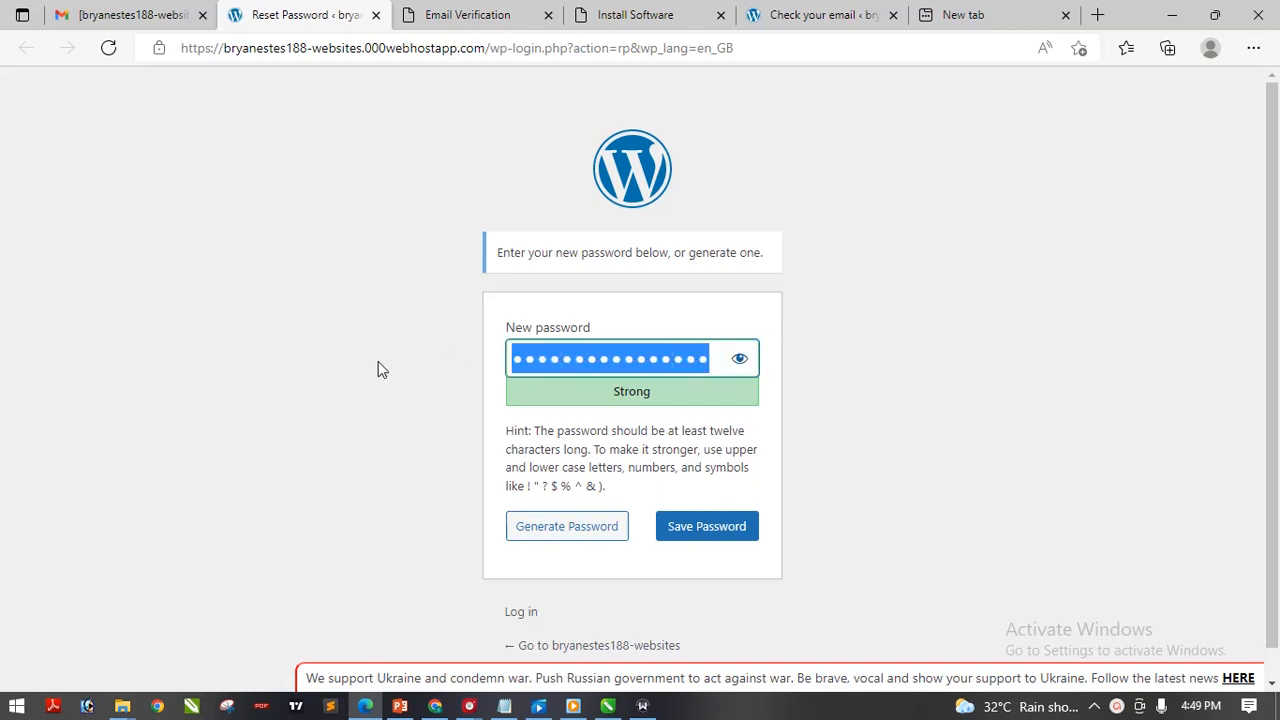
{"action": "key", "text": "ctrl+v"}
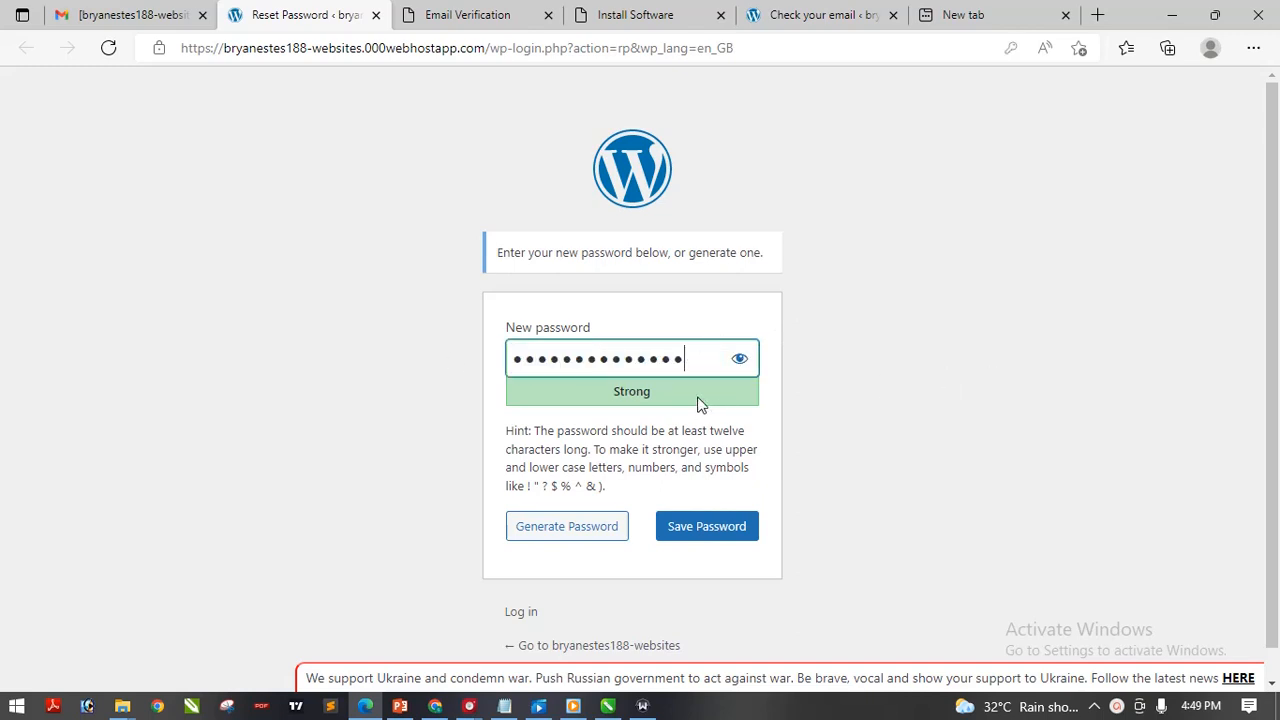
{"action": "left_click", "coordinate": [731, 531]}
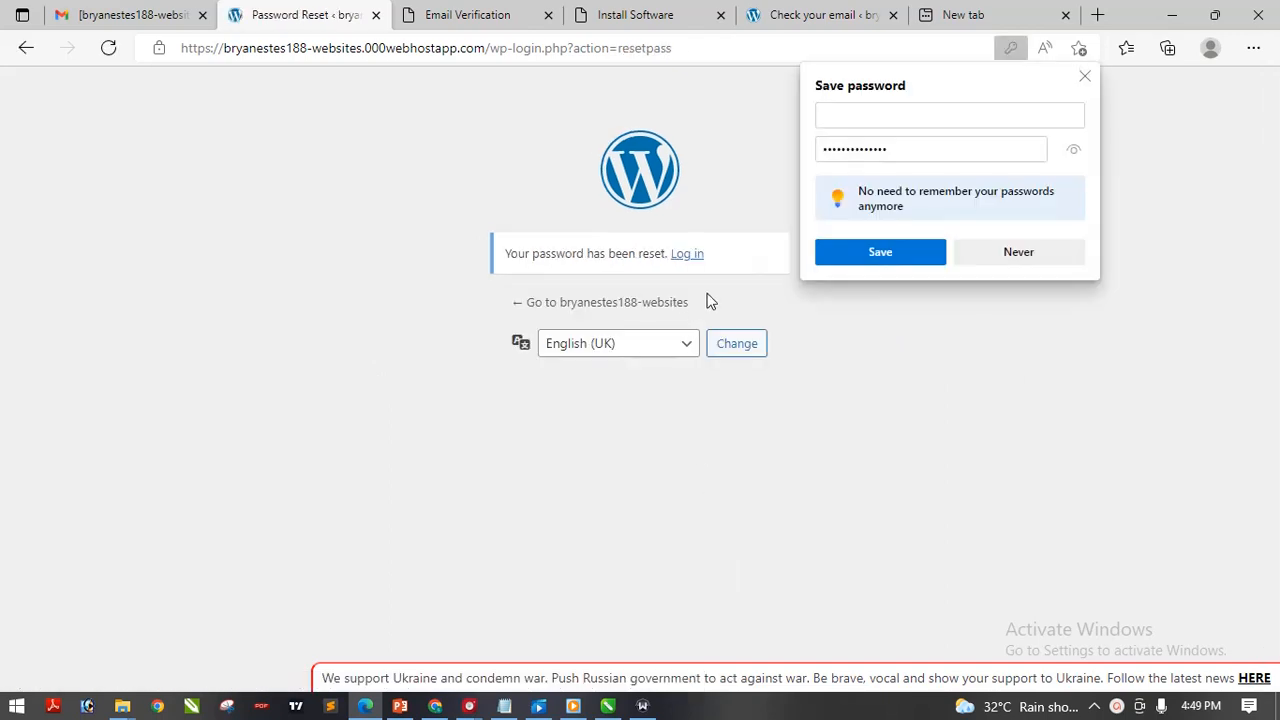
Log in to WordPress with the admin username and the newly pasted password
{"action": "left_click", "coordinate": [688, 256]}
{"action": "left_click", "coordinate": [640, 312]}
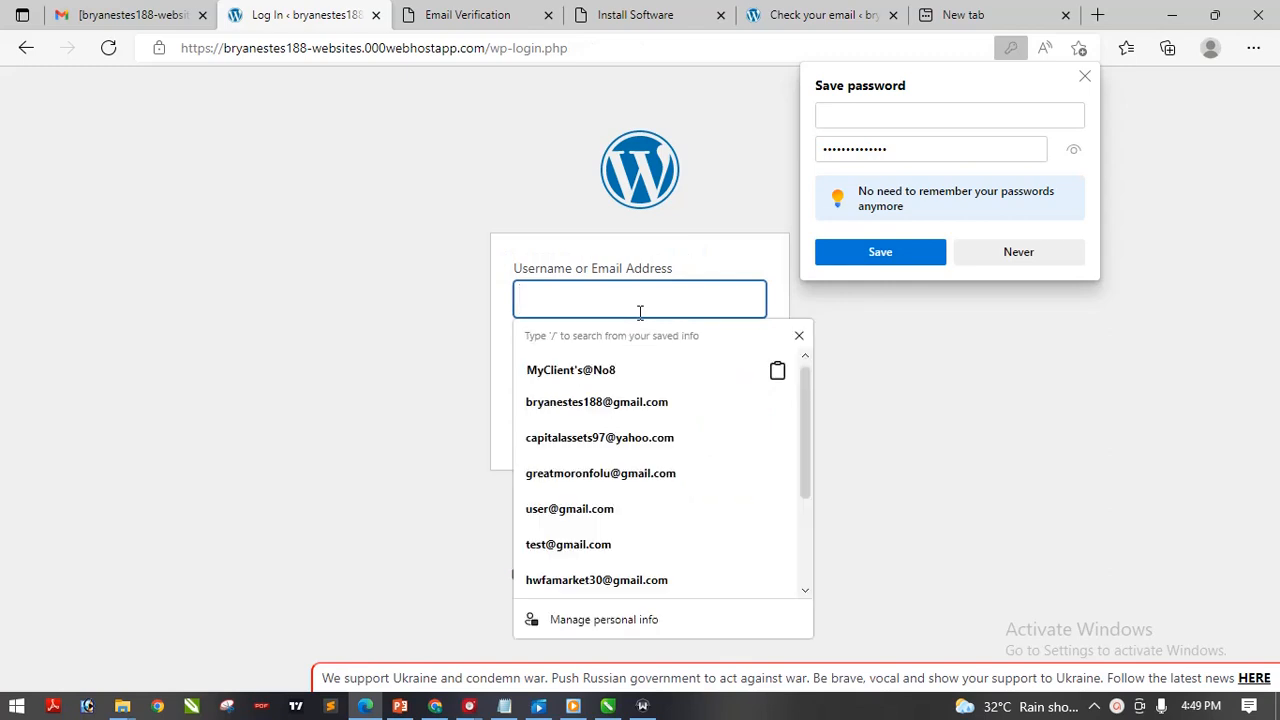
{"action": "type", "text": "bry"}
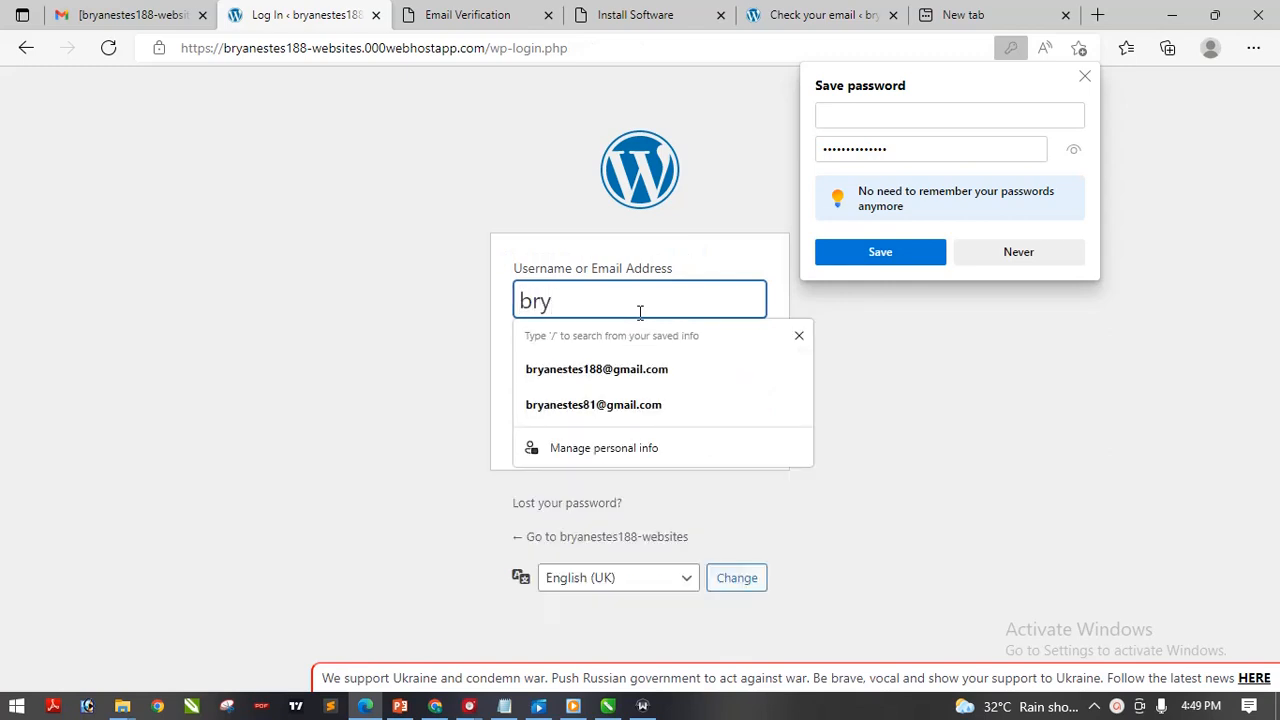
{"action": "type", "text": "an"}
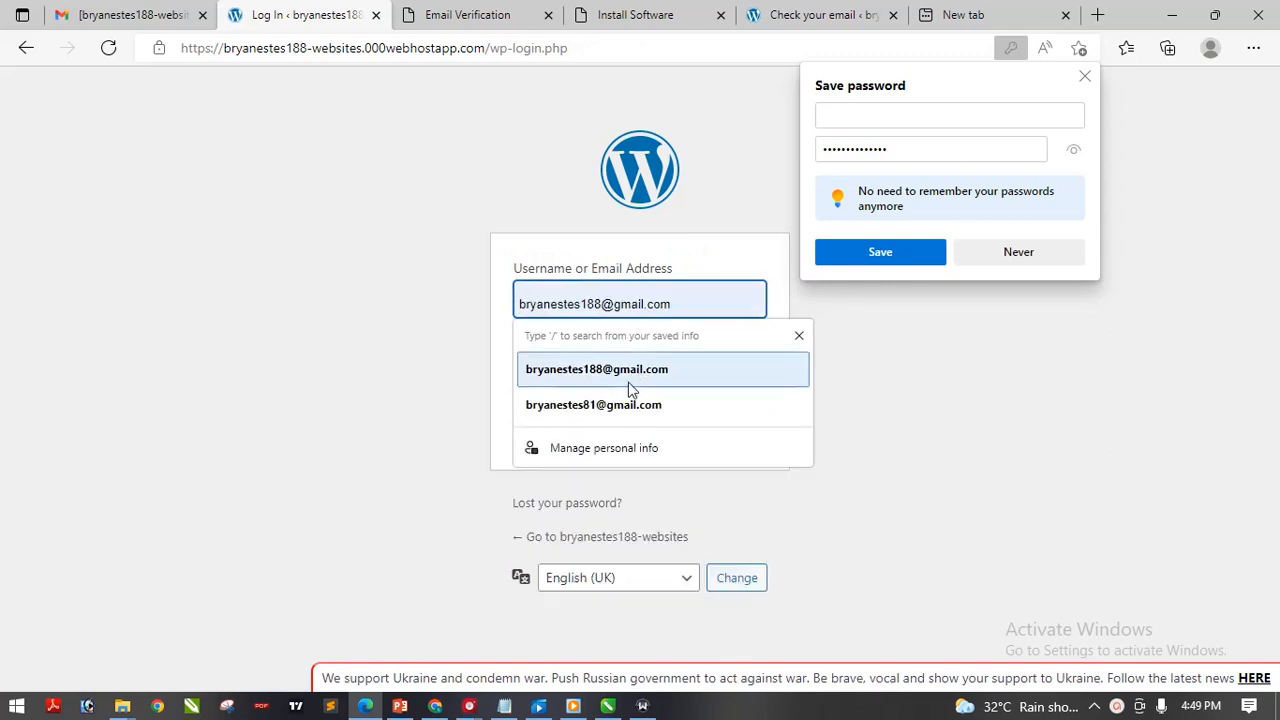
{"action": "left_click", "coordinate": [421, 290]}
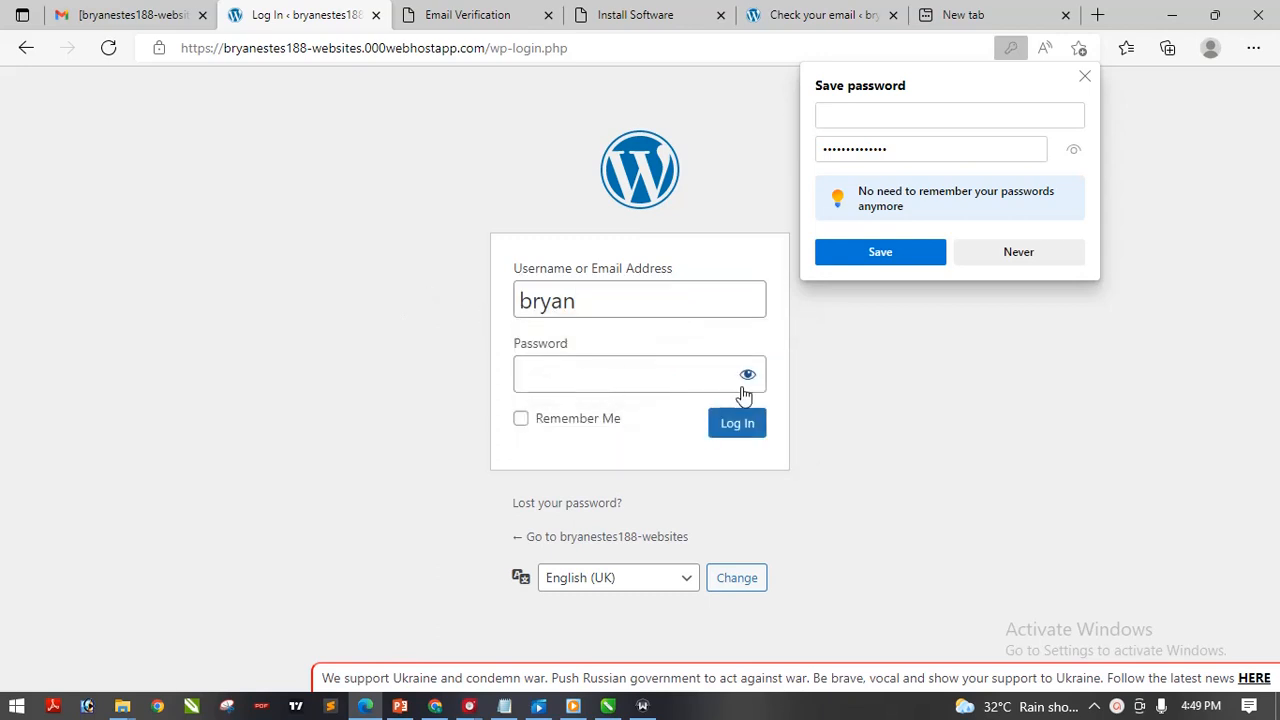
{"action": "left_click", "coordinate": [663, 385]}
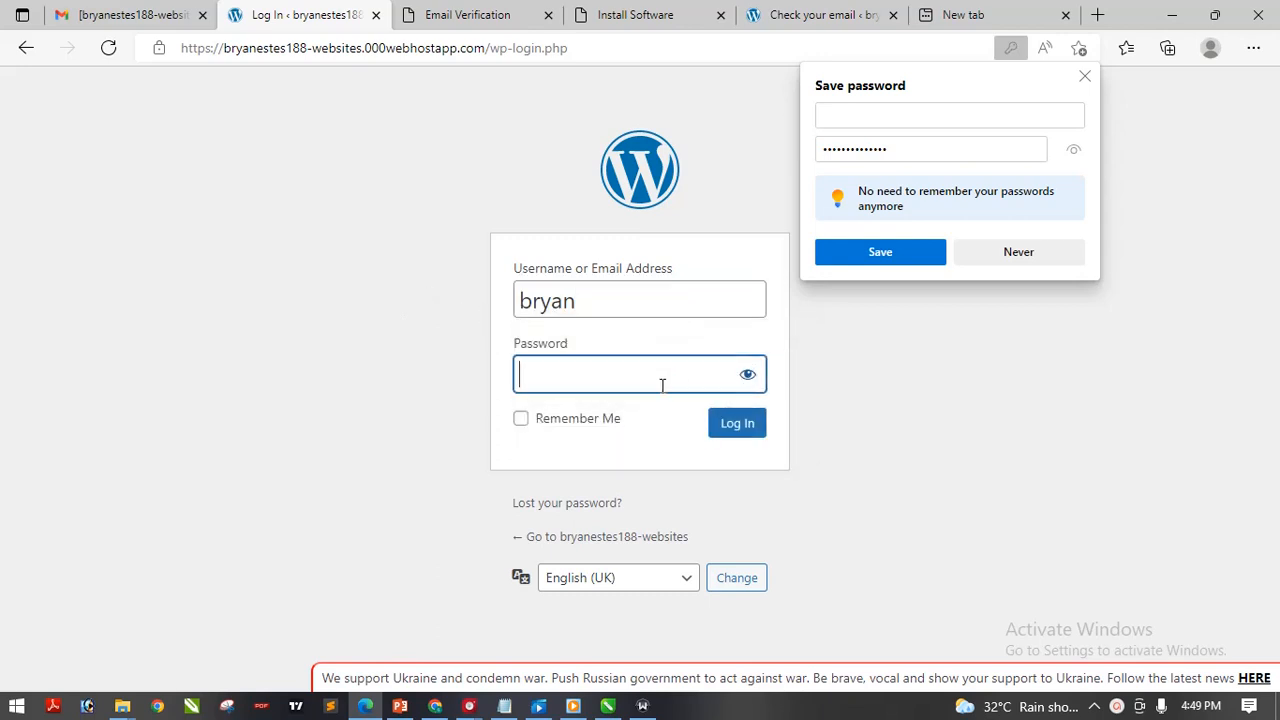
{"action": "key", "text": "ctrl+v"}
{"action": "left_click", "coordinate": [744, 436]}
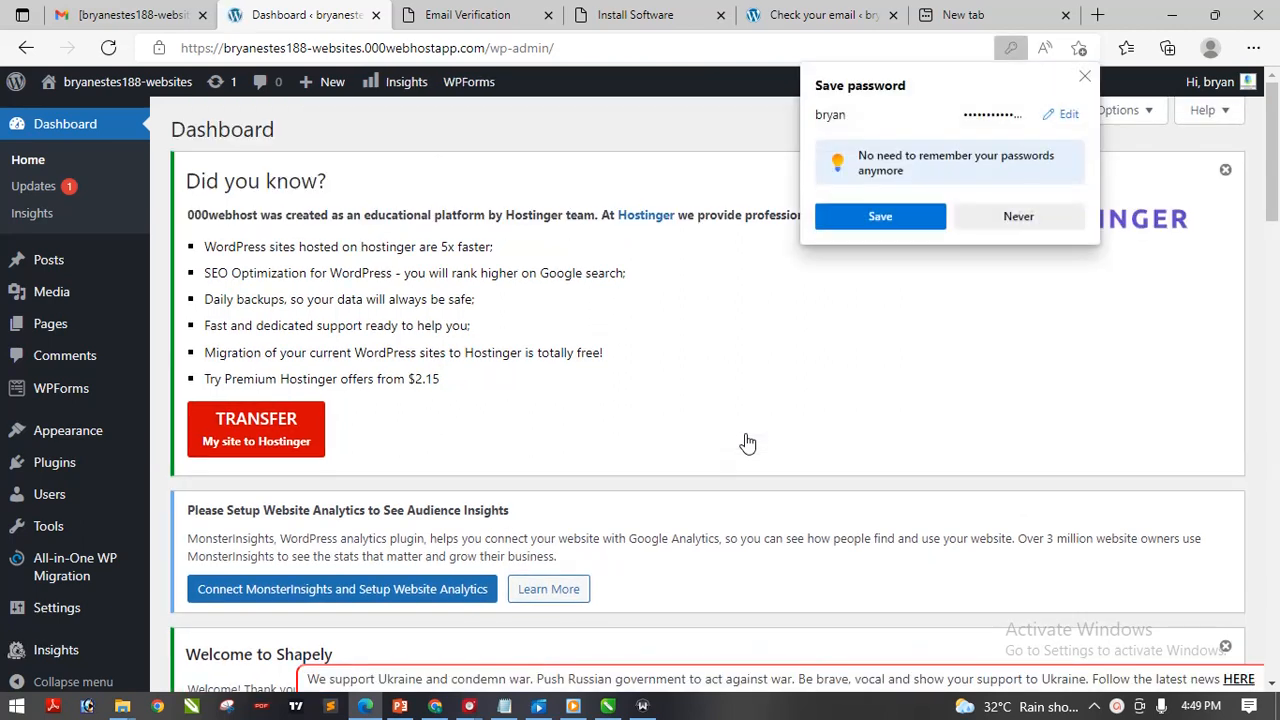
Decline Edge's offer to save the password and scroll through the WordPress Dashboard
{"action": "left_click", "coordinate": [1022, 212]}
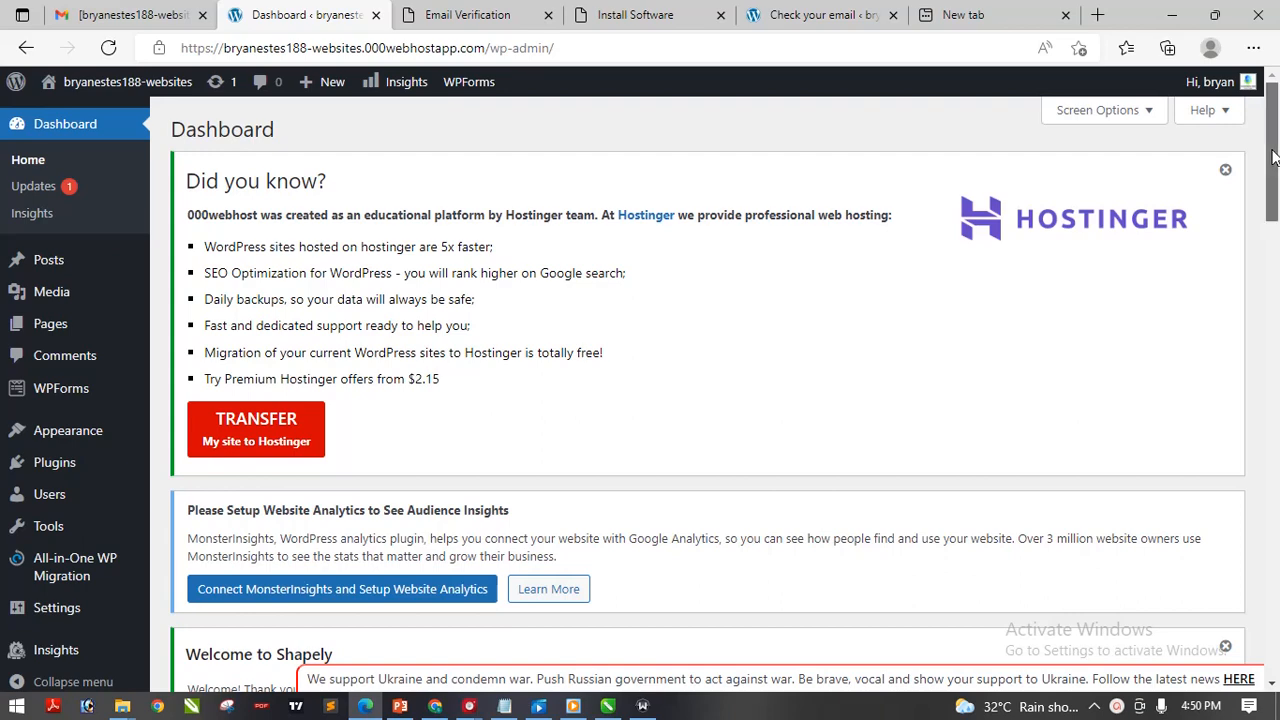
{"action": "scroll", "coordinate": [1273, 160], "scroll_direction": "down", "scroll_amount": 1}
{"action": "left_click_drag", "start_coordinate": [1273, 163], "coordinate": [1279, 127]}
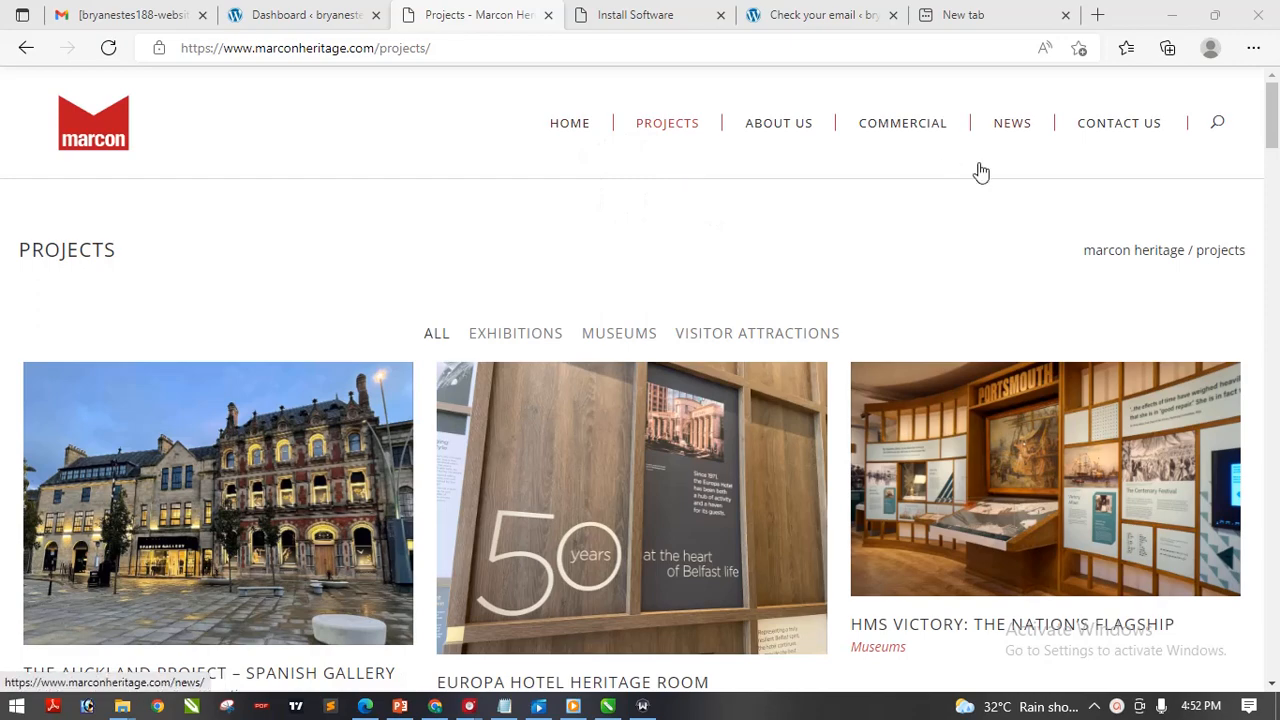
{"action": "mouse_move", "coordinate": [1273, 121]}
{"action": "left_mouse_down"}
{"action": "mouse_move", "coordinate": [1273, 260]}
{"action": "mouse_move", "coordinate": [1273, 112]}
{"action": "left_mouse_up"}
{"action": "left_click", "coordinate": [786, 131]}
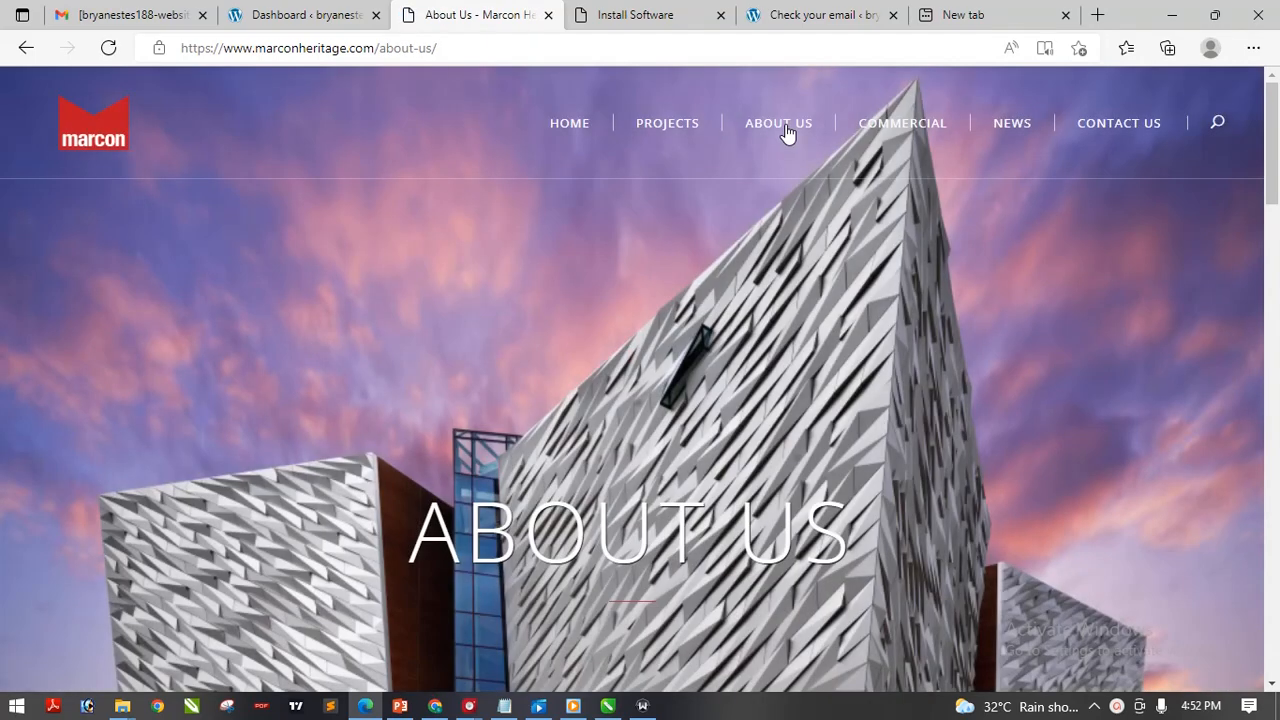
{"action": "left_click_drag", "start_coordinate": [1275, 160], "coordinate": [1277, 16]}
{"action": "left_click", "coordinate": [898, 133]}
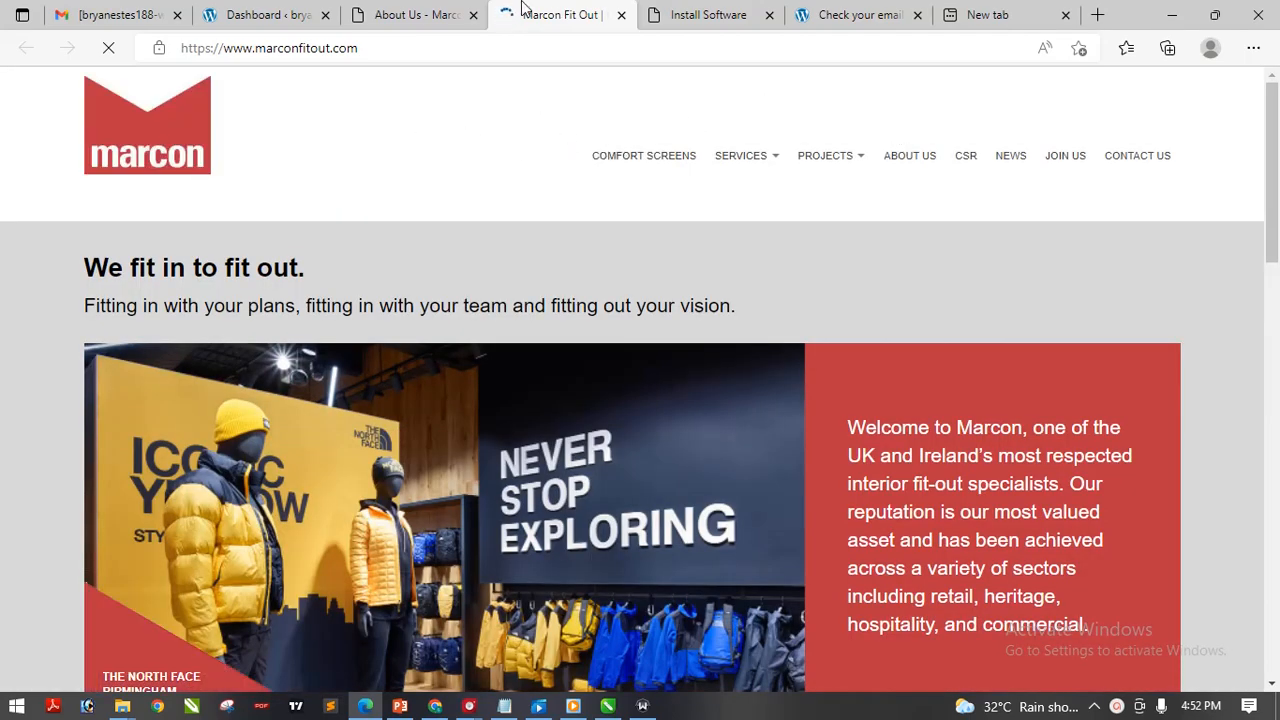
{"action": "left_click", "coordinate": [420, 14]}
{"action": "left_click", "coordinate": [268, 14]}
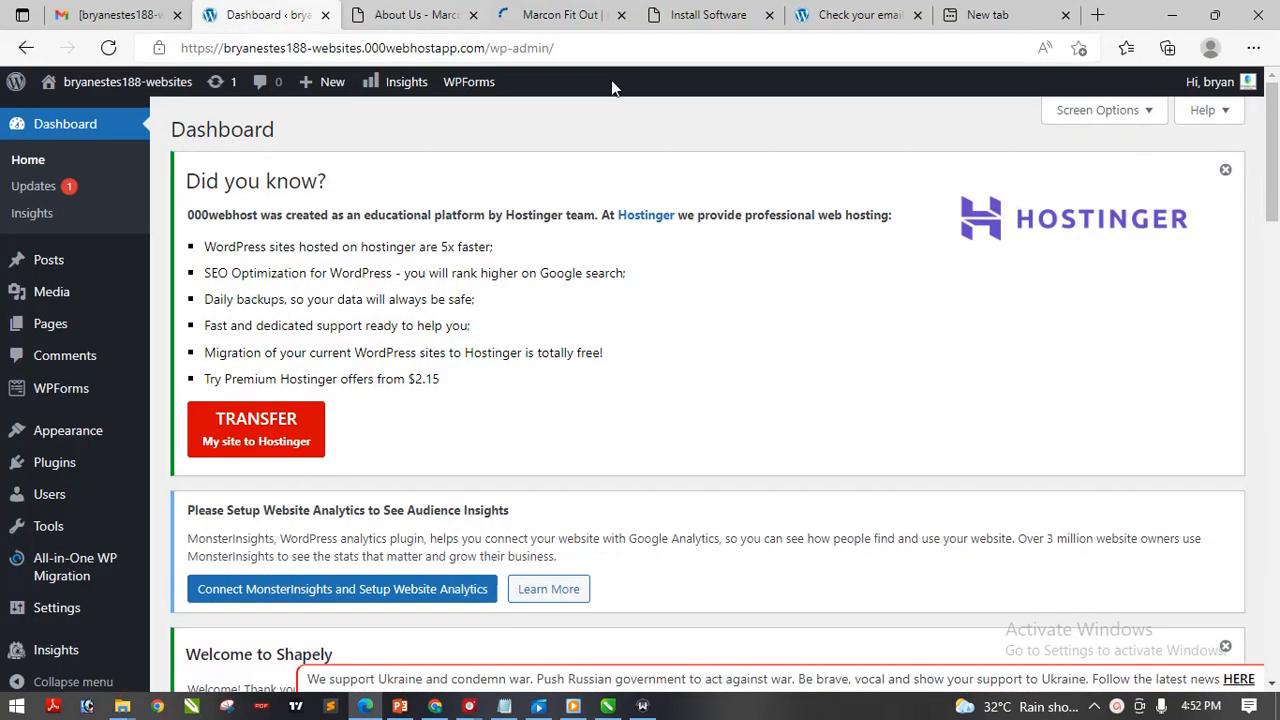
{"action": "left_click", "coordinate": [422, 10]}
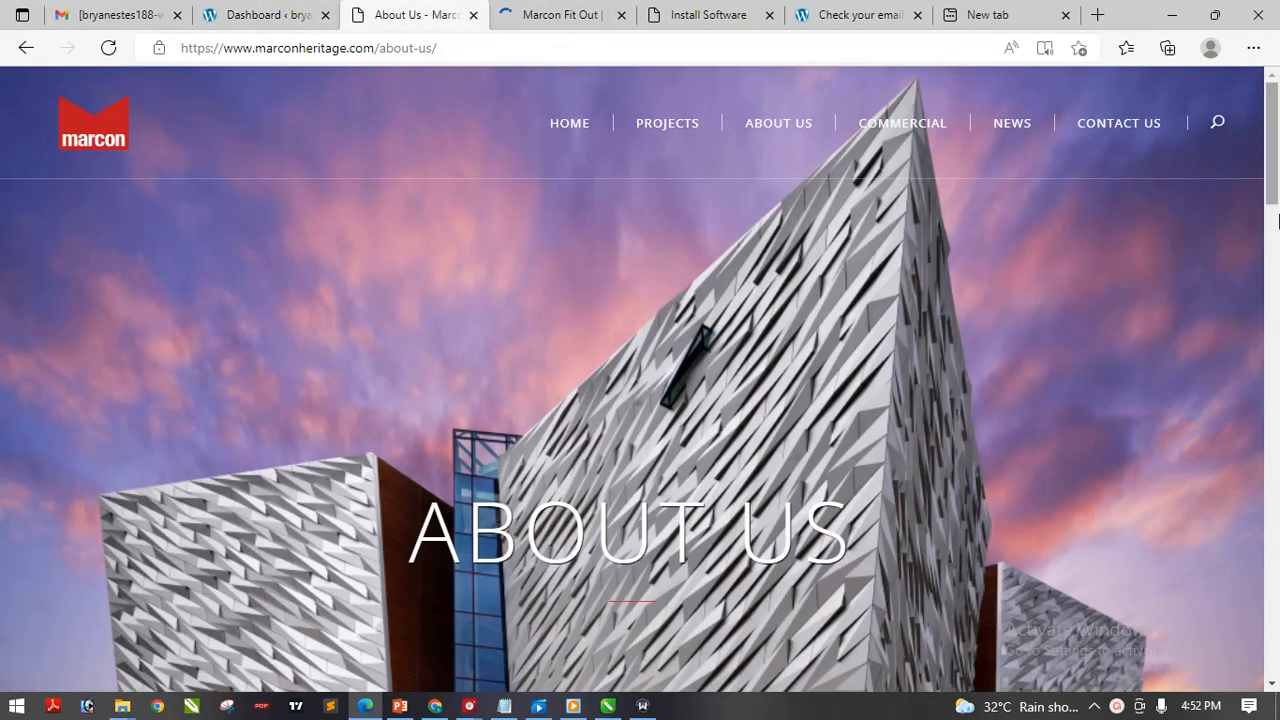
{"action": "mouse_move", "coordinate": [1276, 176]}
{"action": "left_mouse_down"}
{"action": "mouse_move", "coordinate": [1276, 380]}
{"action": "mouse_move", "coordinate": [1277, 170]}
{"action": "left_mouse_up"}
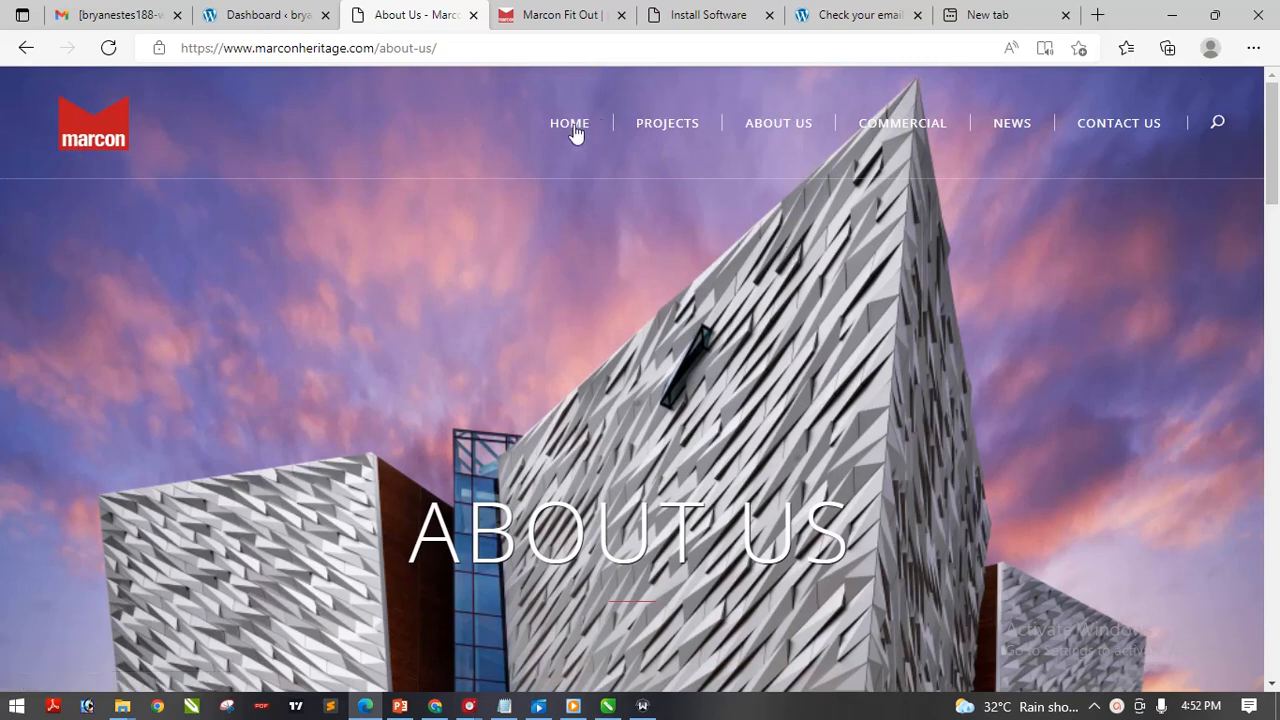
{"action": "left_click", "coordinate": [244, 8]}
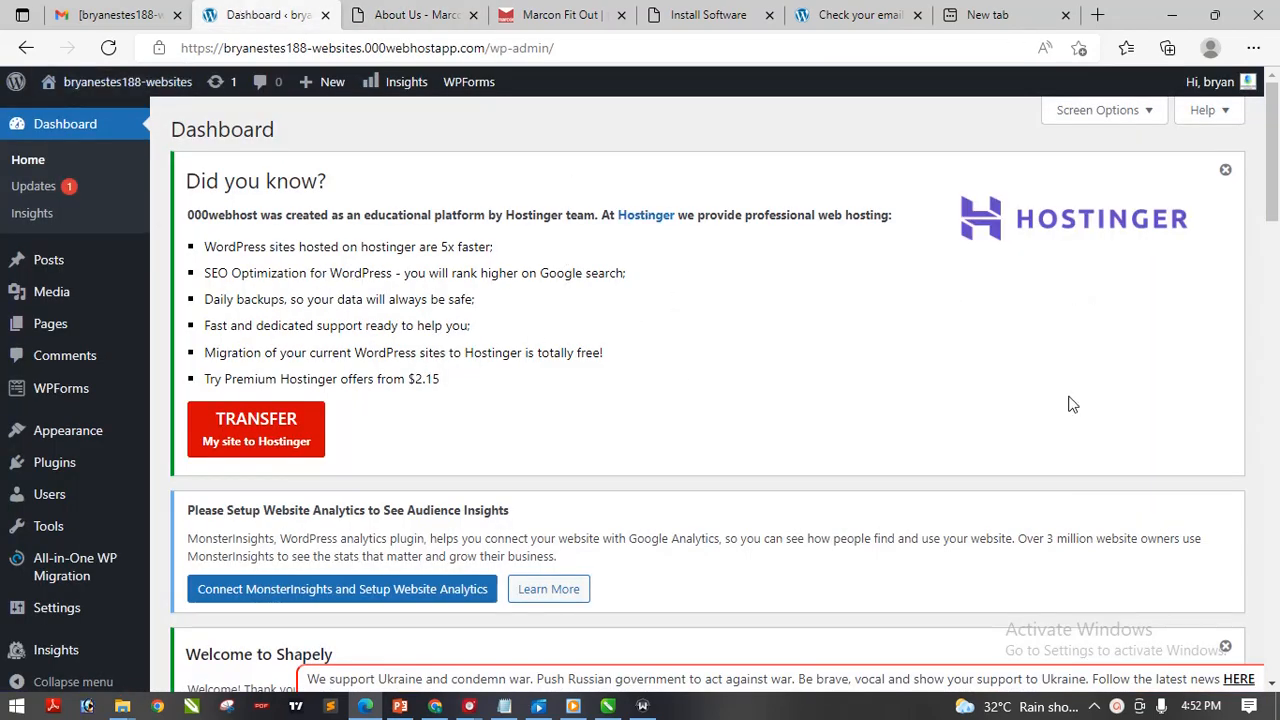
{"action": "mouse_move", "coordinate": [1274, 150]}
{"action": "left_mouse_down"}
{"action": "mouse_move", "coordinate": [1275, 440]}
{"action": "mouse_move", "coordinate": [1277, 152]}
{"action": "left_mouse_up"}
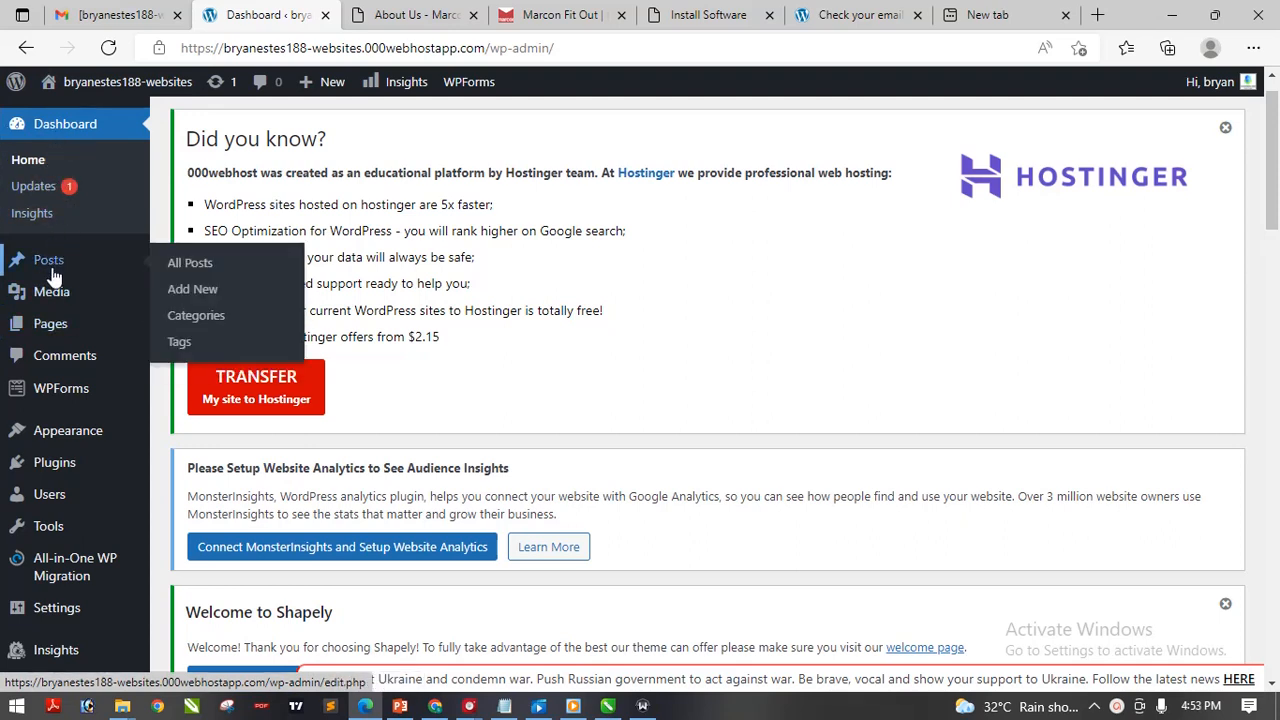
{"action": "mouse_move", "coordinate": [57, 259]}
{"action": "left_click", "coordinate": [147, 258]}
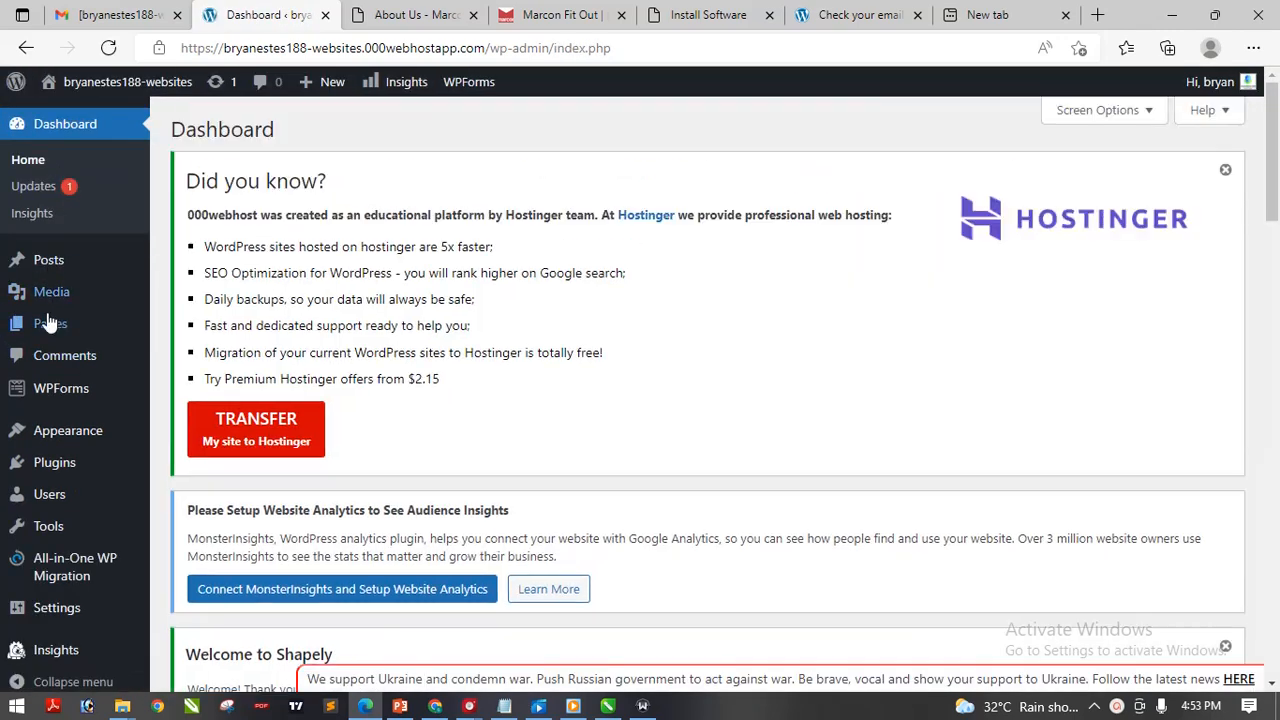
{"action": "mouse_move", "coordinate": [48, 330]}
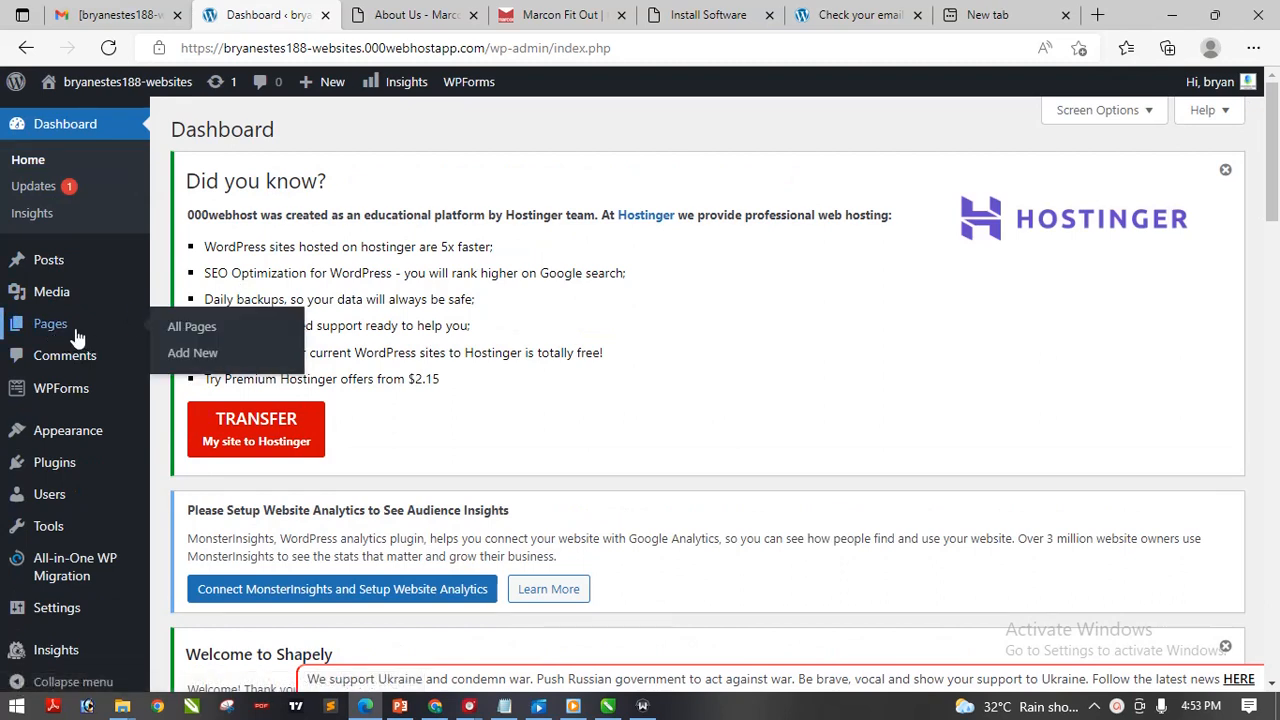
{"action": "mouse_move", "coordinate": [57, 294]}
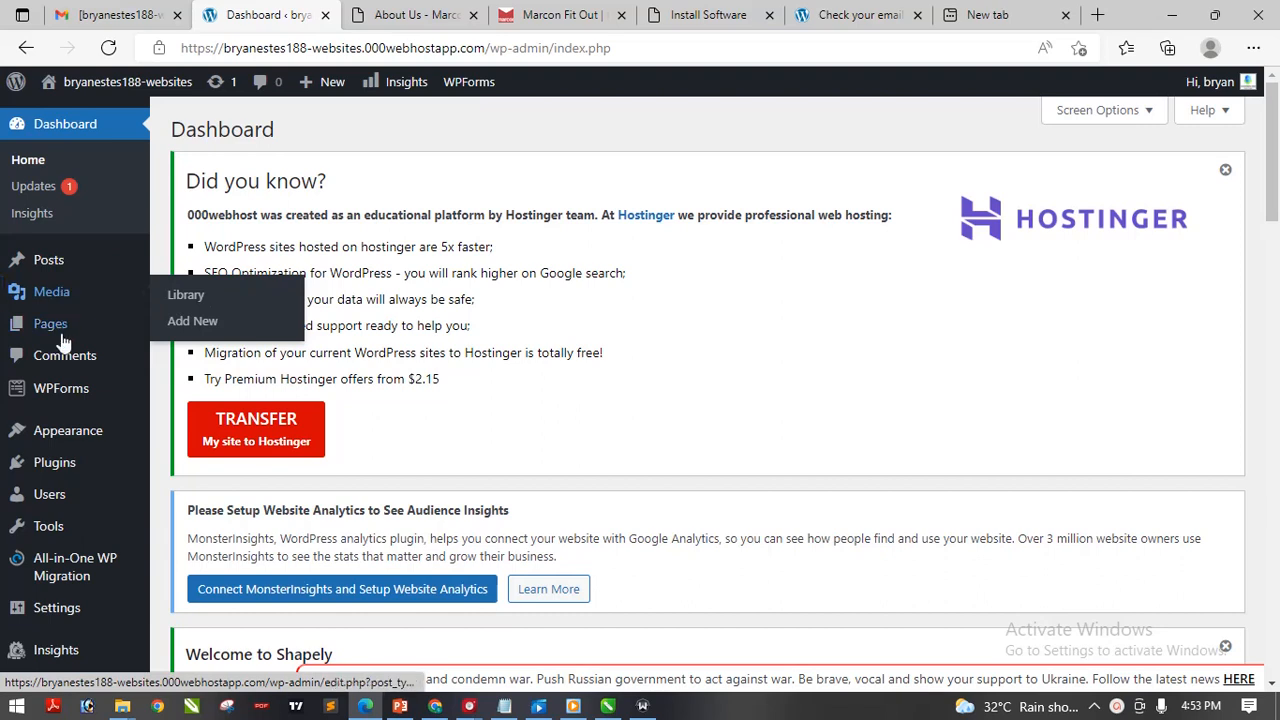
{"action": "mouse_move", "coordinate": [57, 397]}
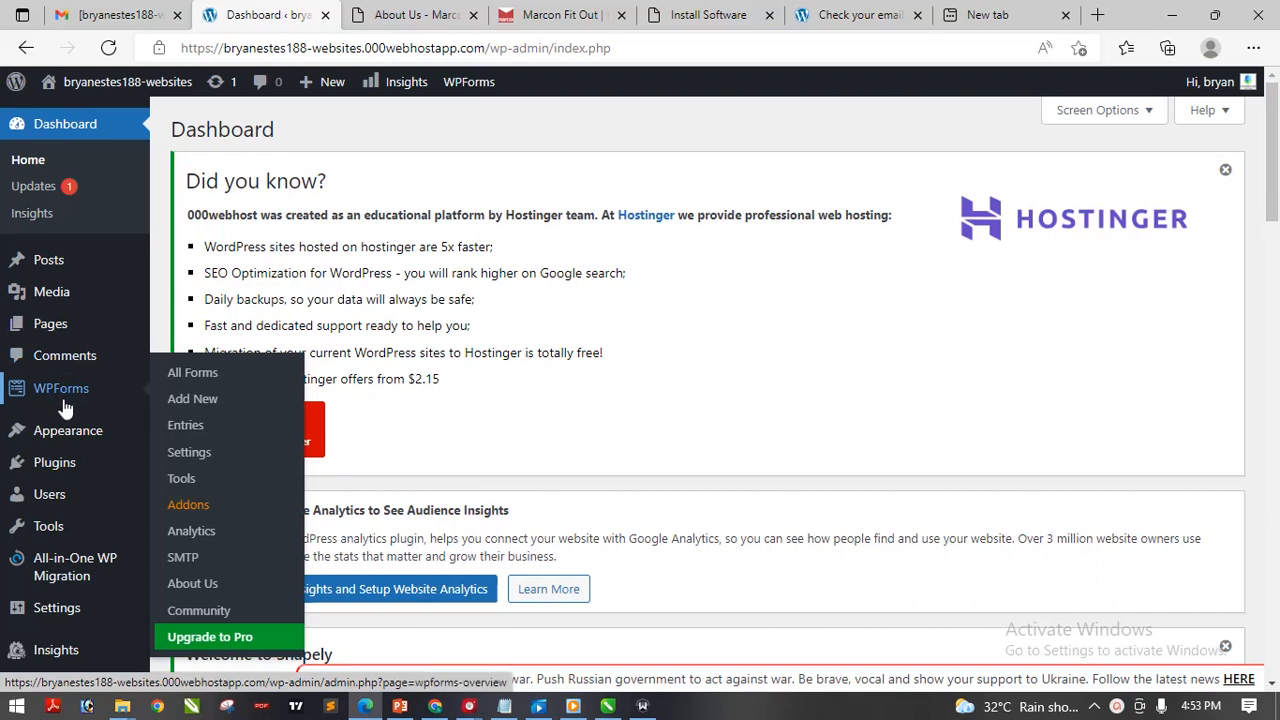
{"action": "mouse_move", "coordinate": [60, 438]}
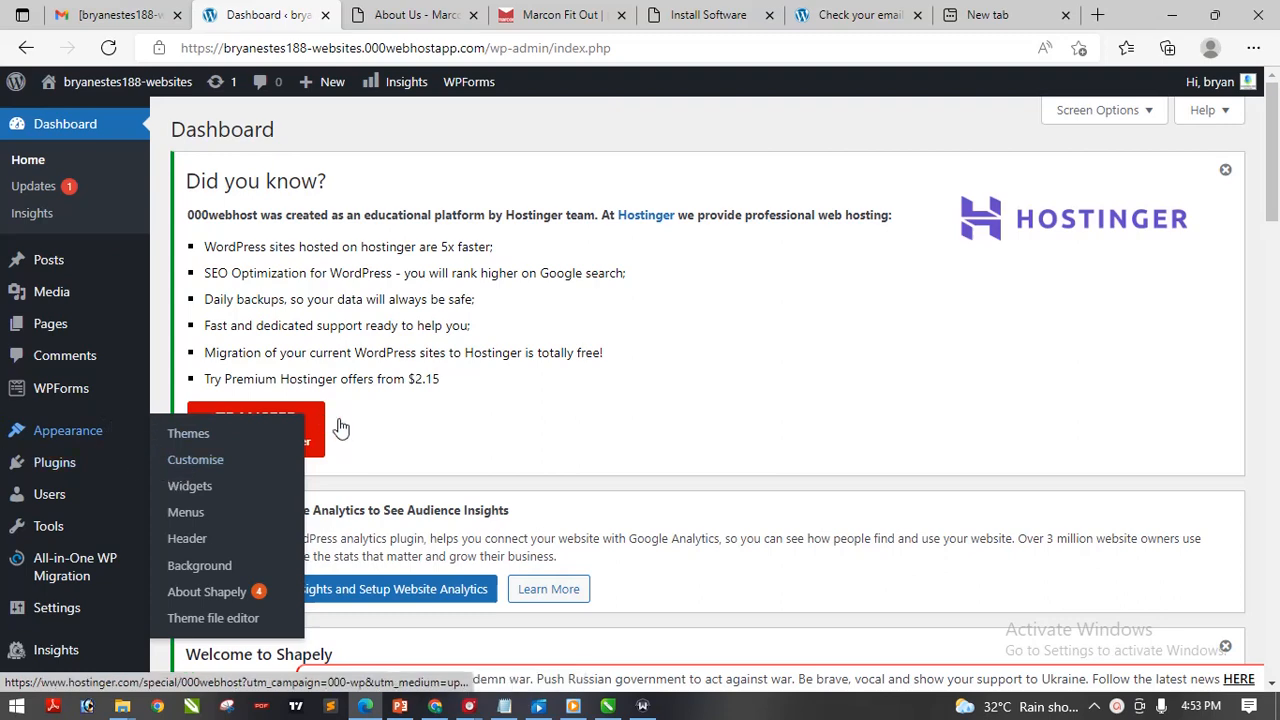
{"action": "scroll", "coordinate": [508, 397], "scroll_direction": "down", "scroll_amount": 3}
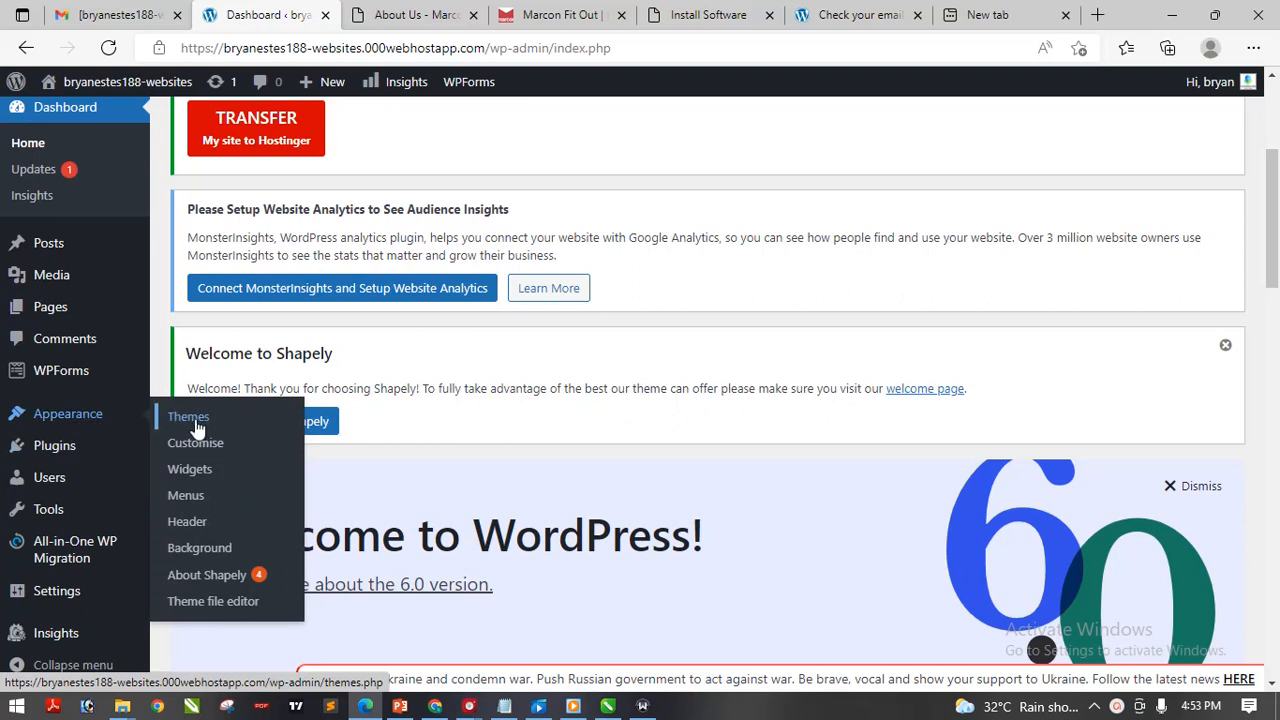
{"action": "mouse_move", "coordinate": [125, 457]}
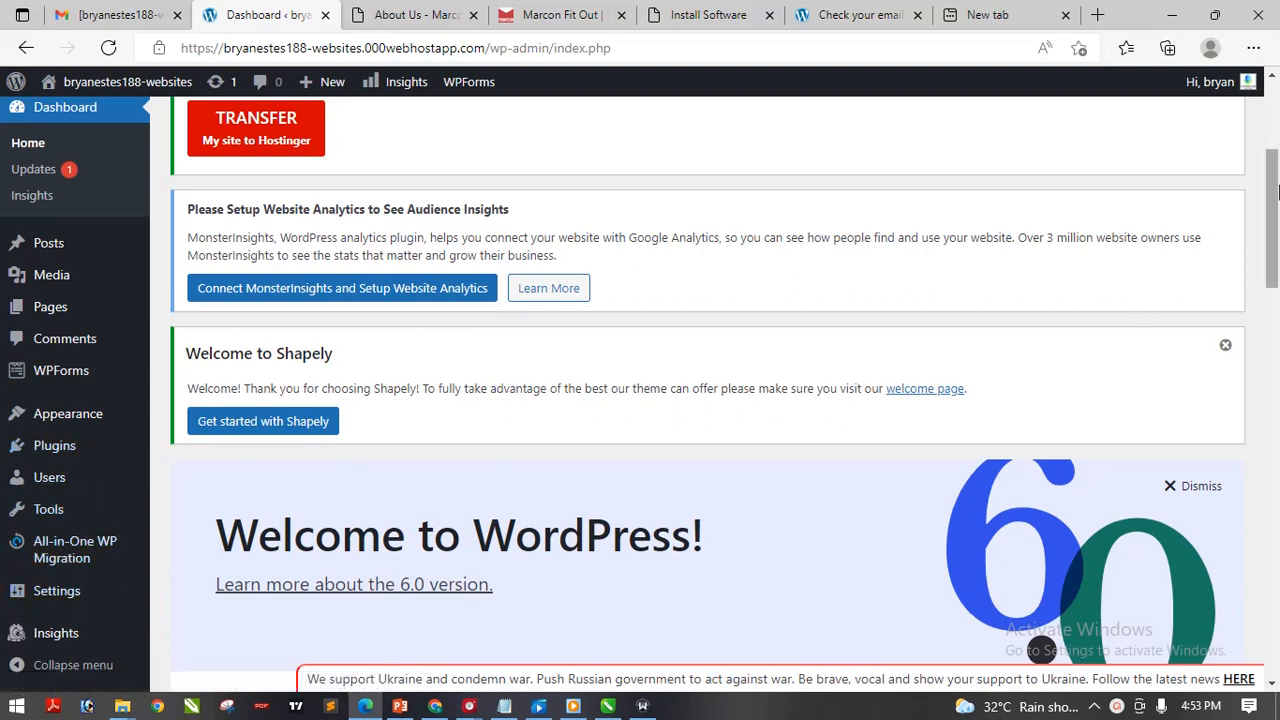
{"action": "left_click_drag", "start_coordinate": [1277, 190], "coordinate": [1277, 184]}
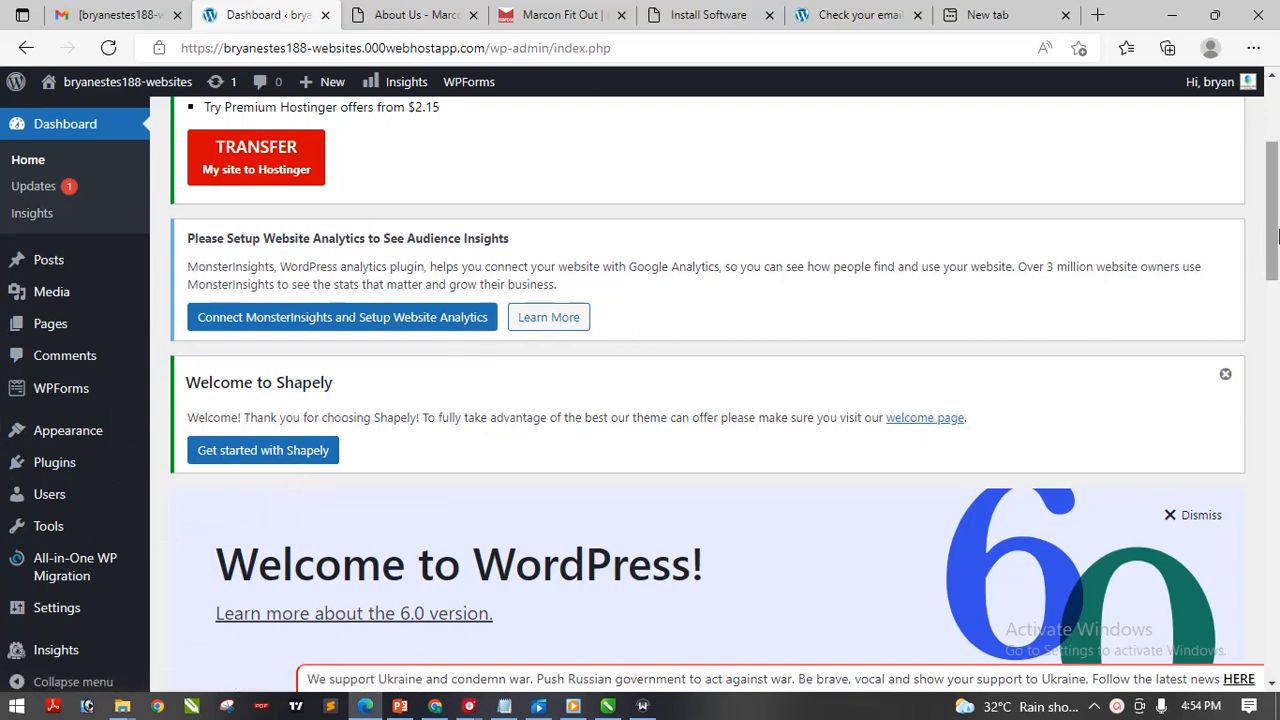
{"action": "left_click_drag", "start_coordinate": [1275, 221], "coordinate": [1275, 170]}
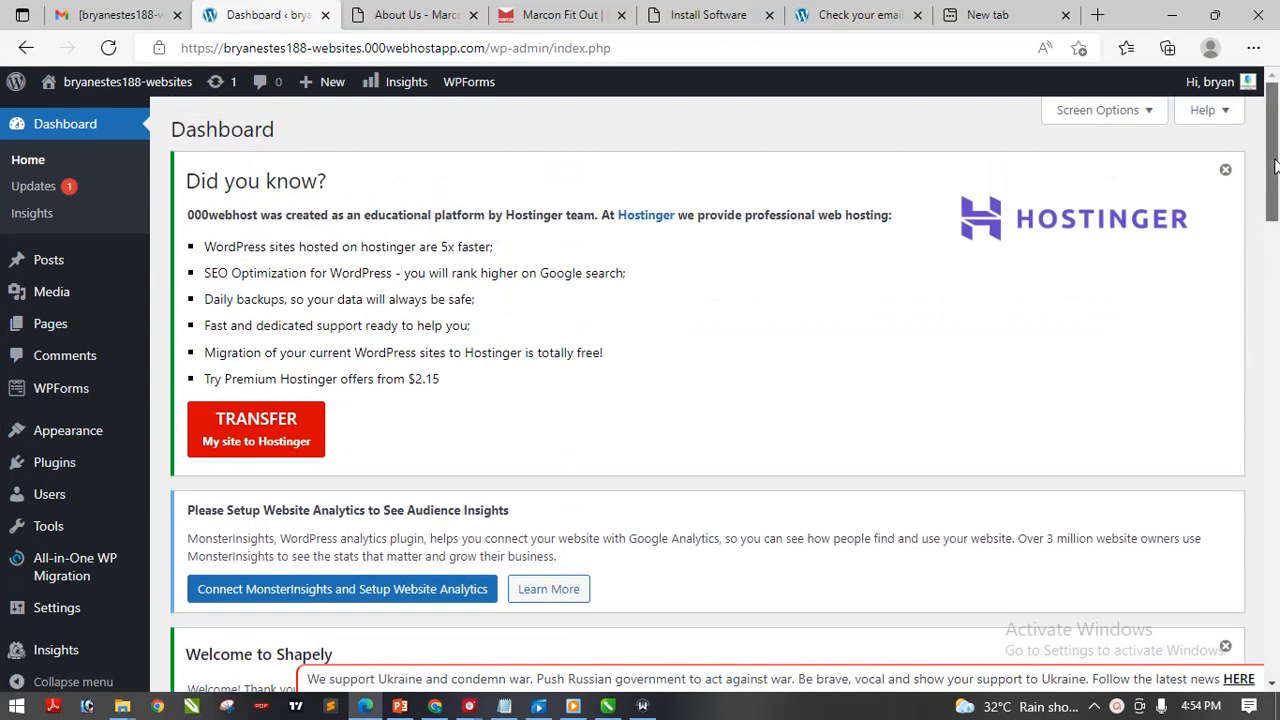
{"action": "scroll", "coordinate": [840, 400], "scroll_direction": "down", "scroll_amount": 1}
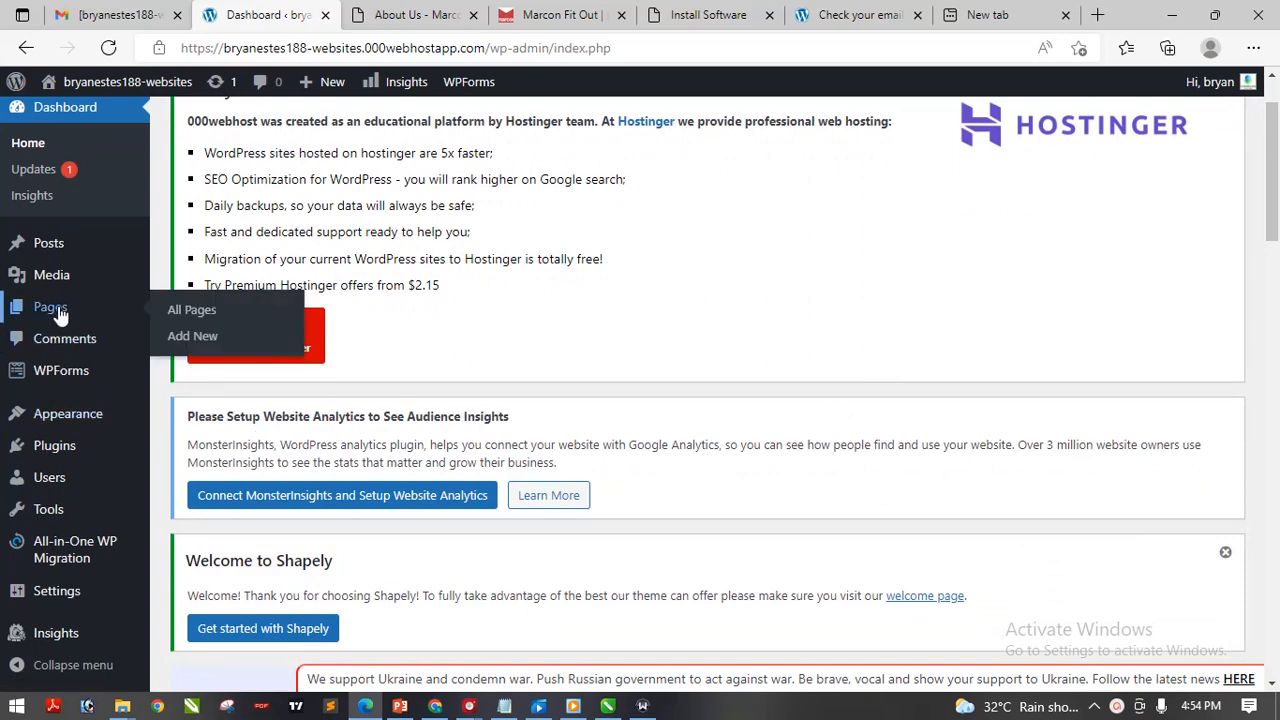
{"action": "left_click", "coordinate": [389, 14]}
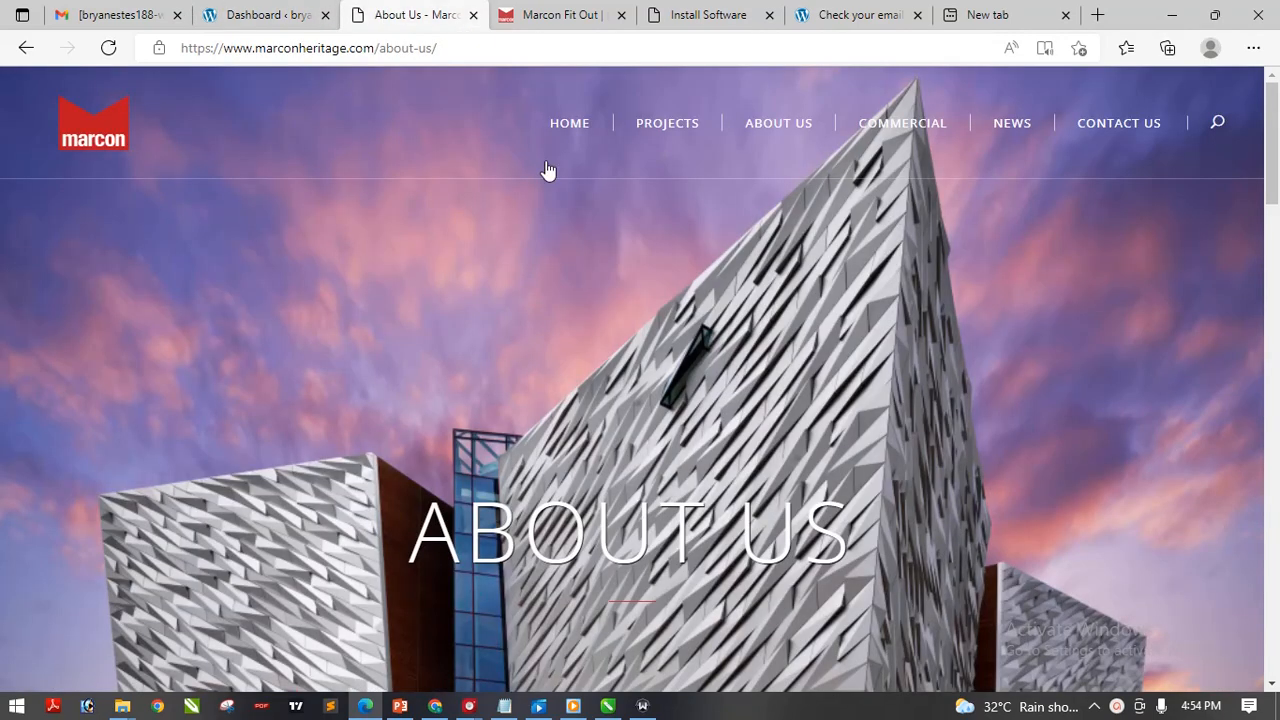
{"action": "left_click", "coordinate": [210, 20]}
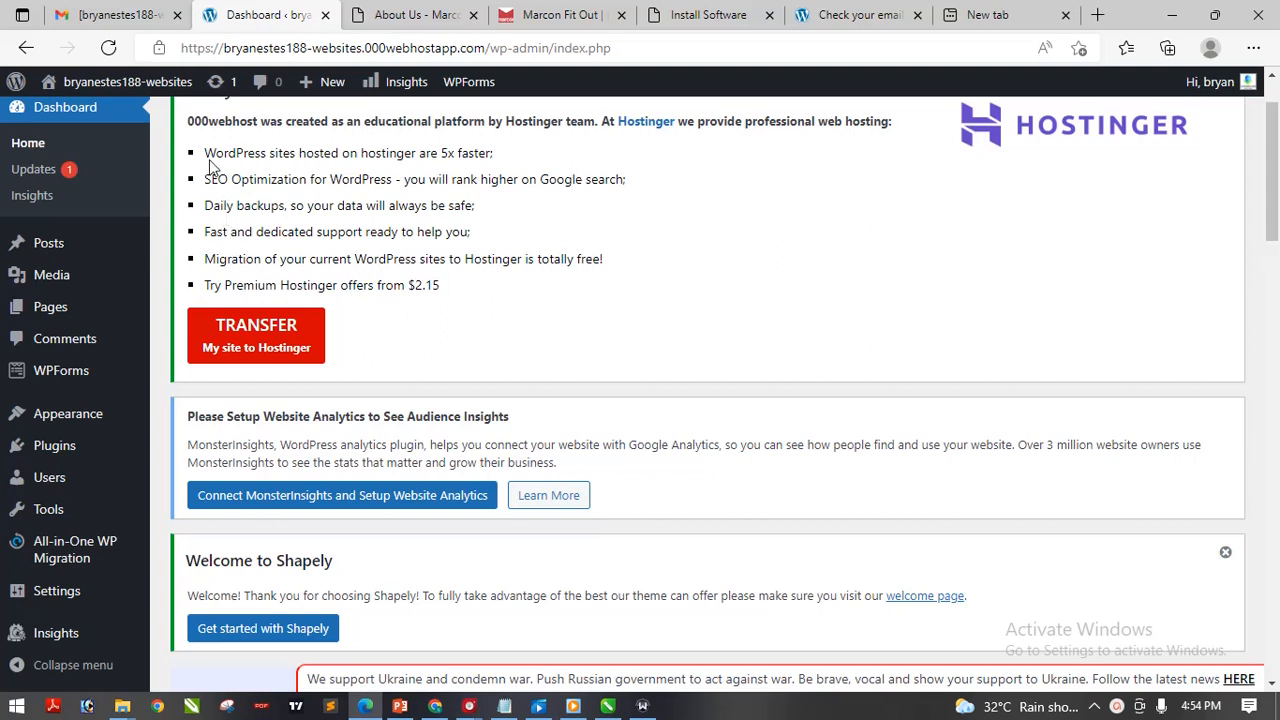
{"action": "mouse_move", "coordinate": [125, 88]}
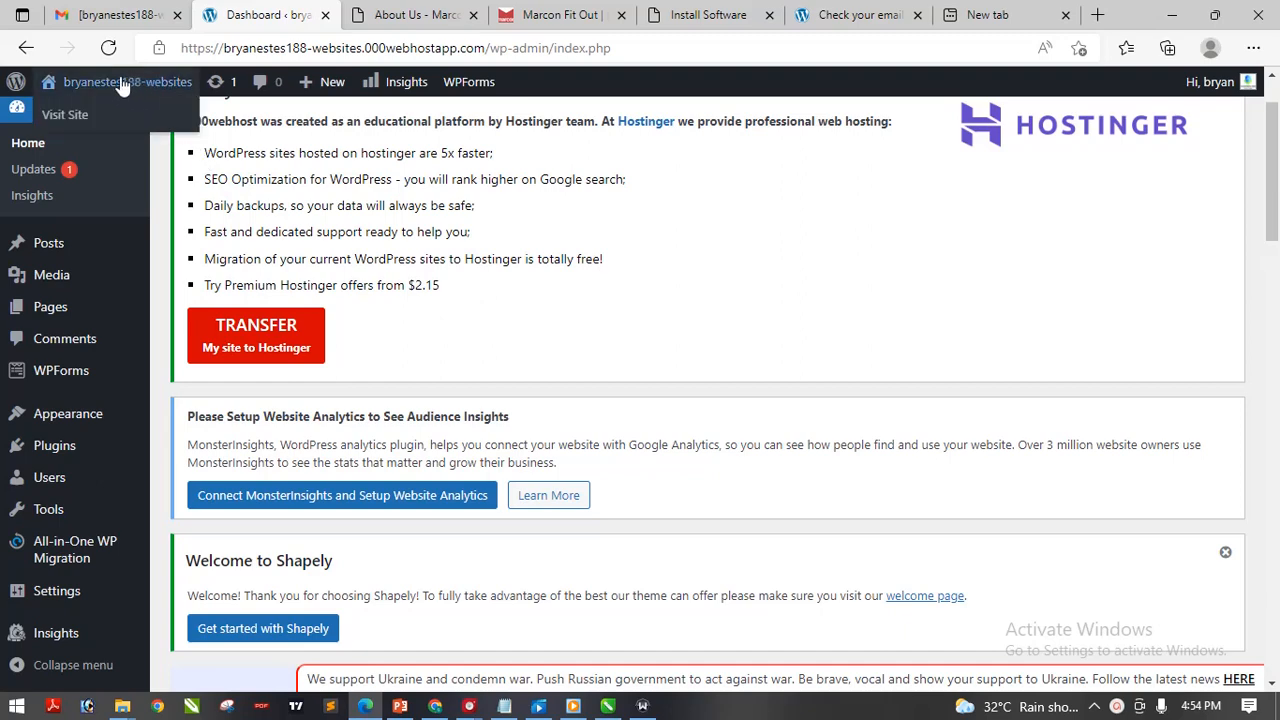
Open Visit Site in a new tab, scroll the live Blog page, then return to the Dashboard
{"action": "right_click", "coordinate": [73, 122]}
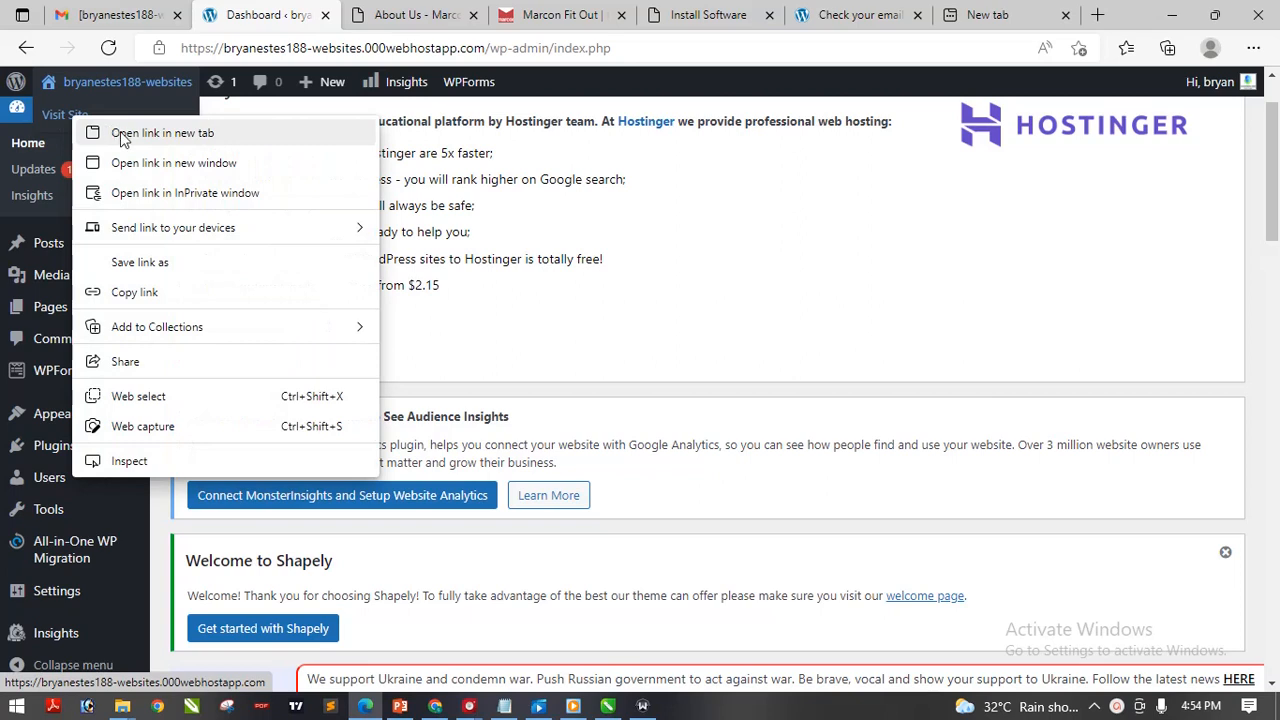
{"action": "left_click", "coordinate": [120, 131]}
{"action": "left_click", "coordinate": [347, 15]}
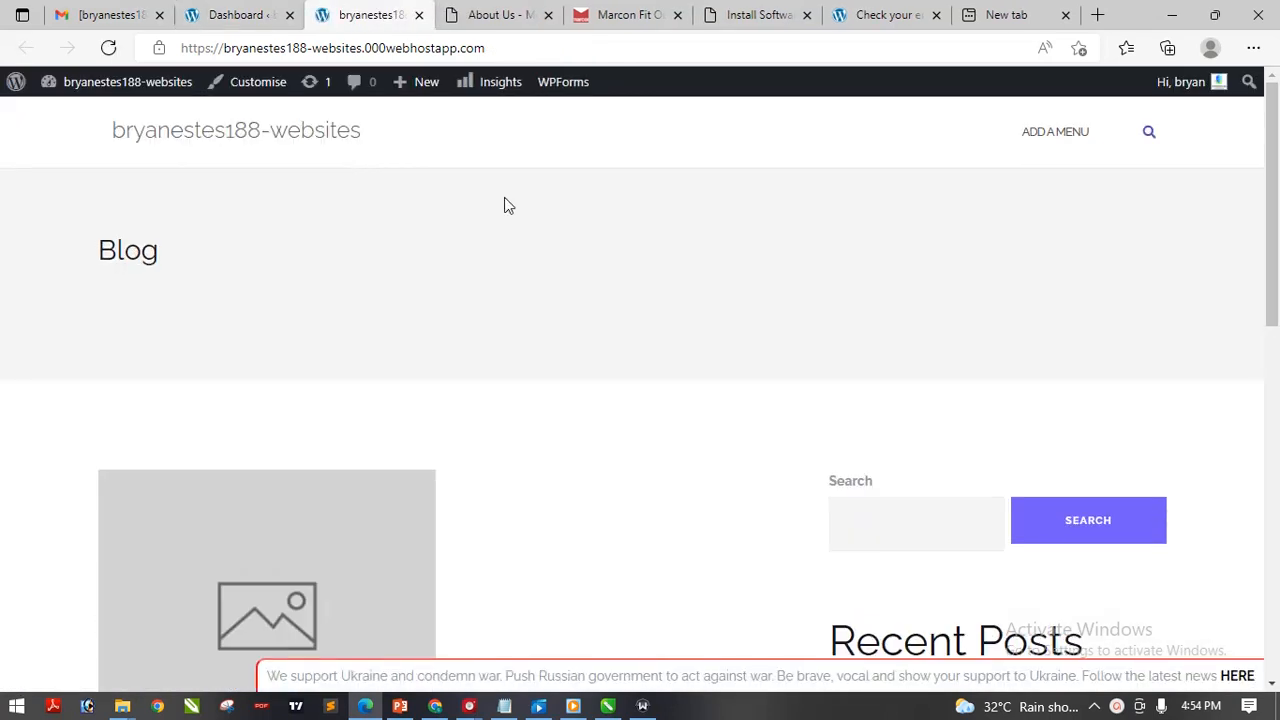
{"action": "mouse_move", "coordinate": [1276, 255]}
{"action": "left_mouse_down"}
{"action": "mouse_move", "coordinate": [1278, 648]}
{"action": "mouse_move", "coordinate": [1278, 232]}
{"action": "left_mouse_up"}
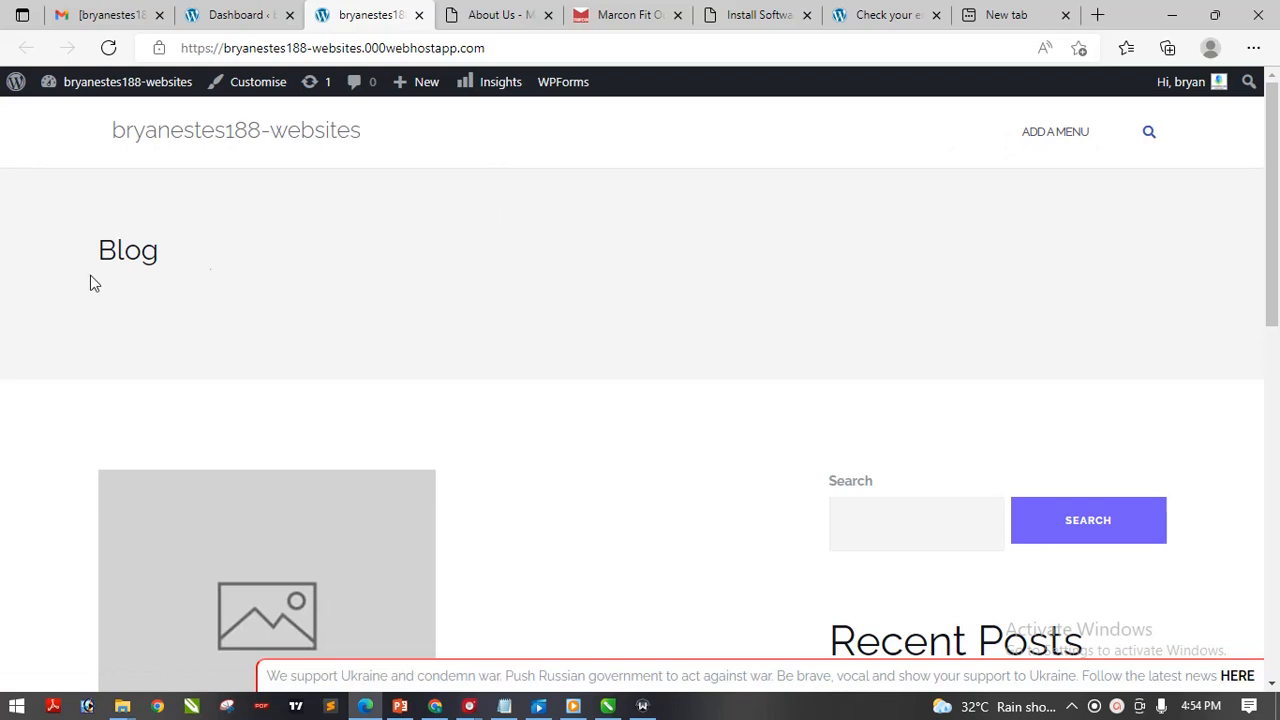
{"action": "left_click_drag", "start_coordinate": [1276, 322], "coordinate": [1277, 495]}
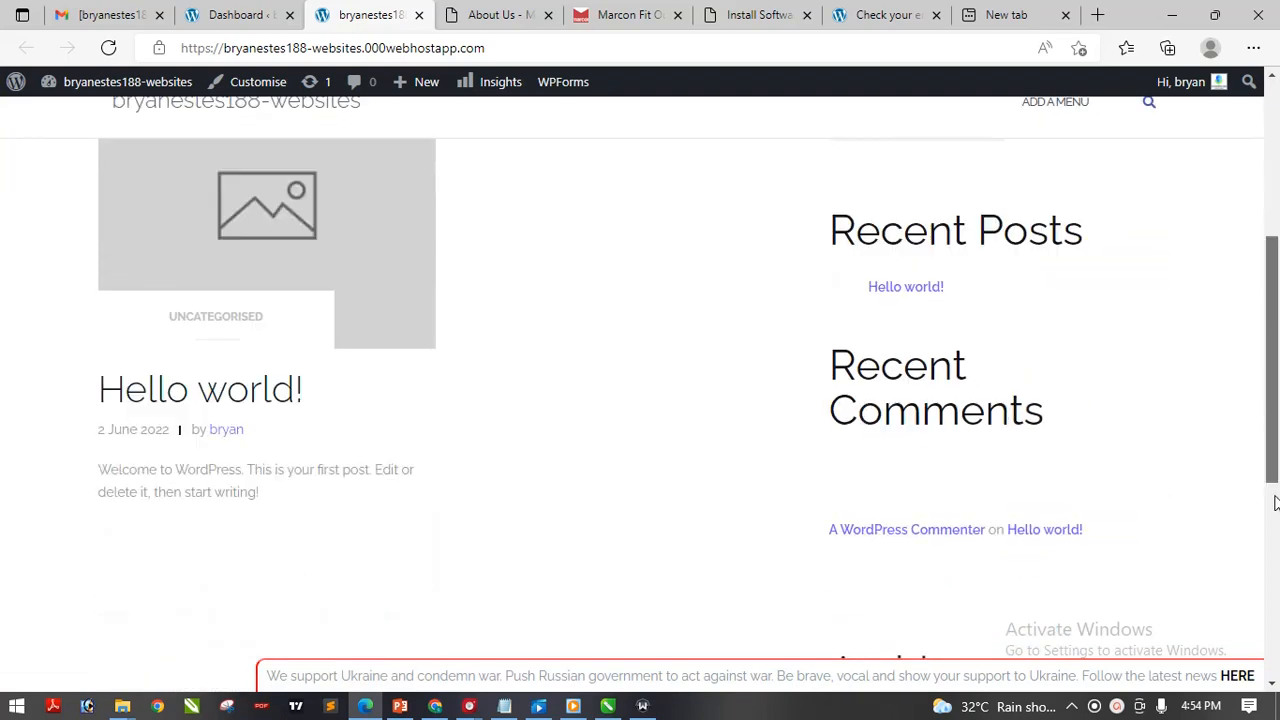
{"action": "left_click_drag", "start_coordinate": [1278, 378], "coordinate": [1267, 309]}
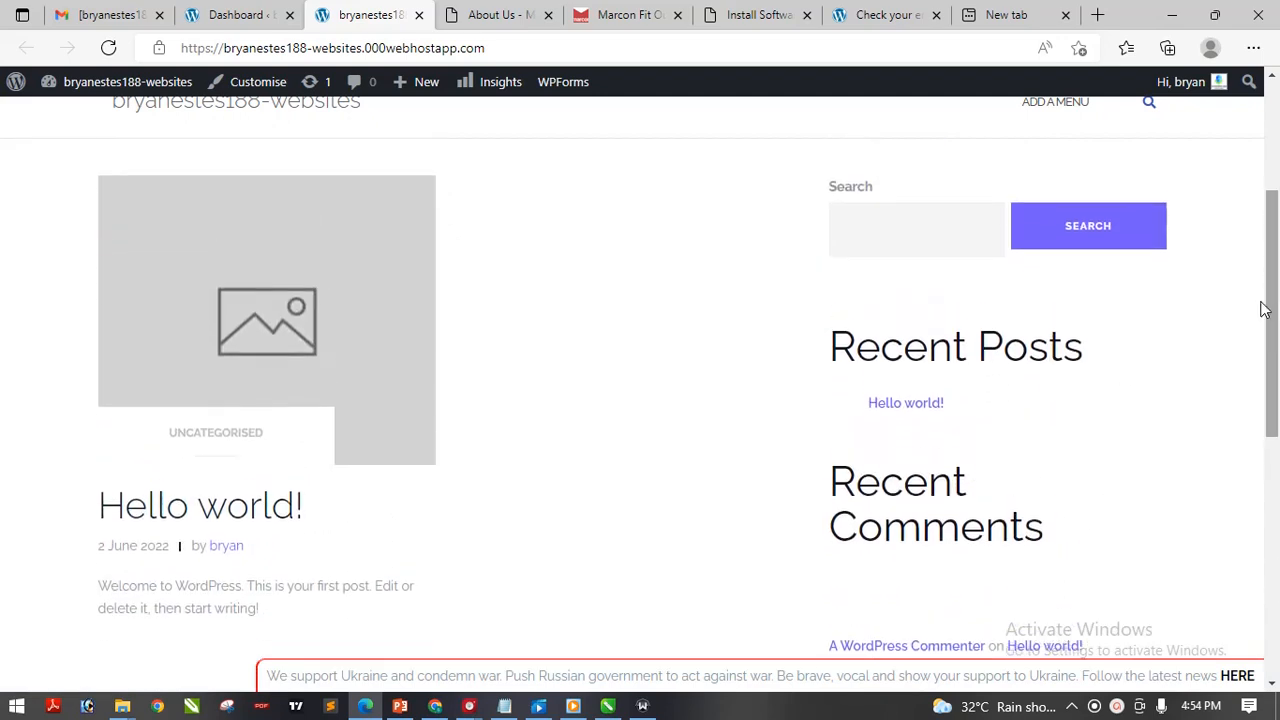
{"action": "left_click_drag", "start_coordinate": [1278, 350], "coordinate": [1278, 220]}
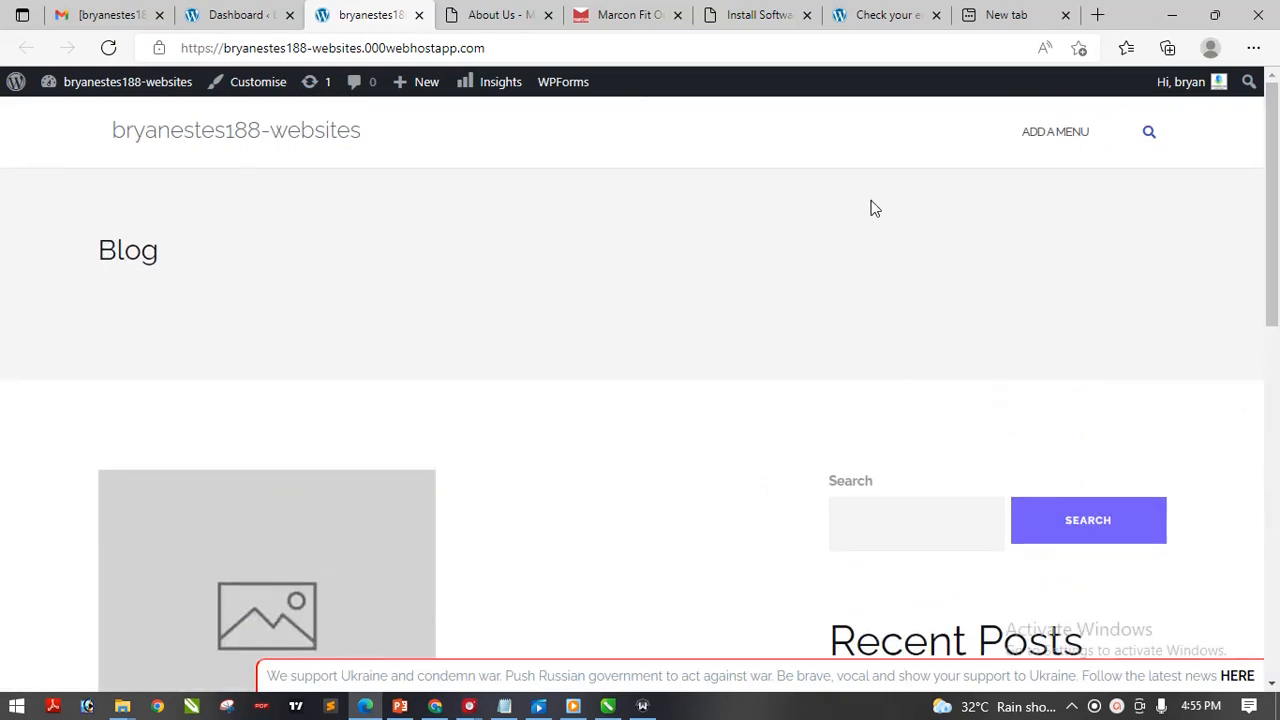
{"action": "left_click", "coordinate": [247, 14]}
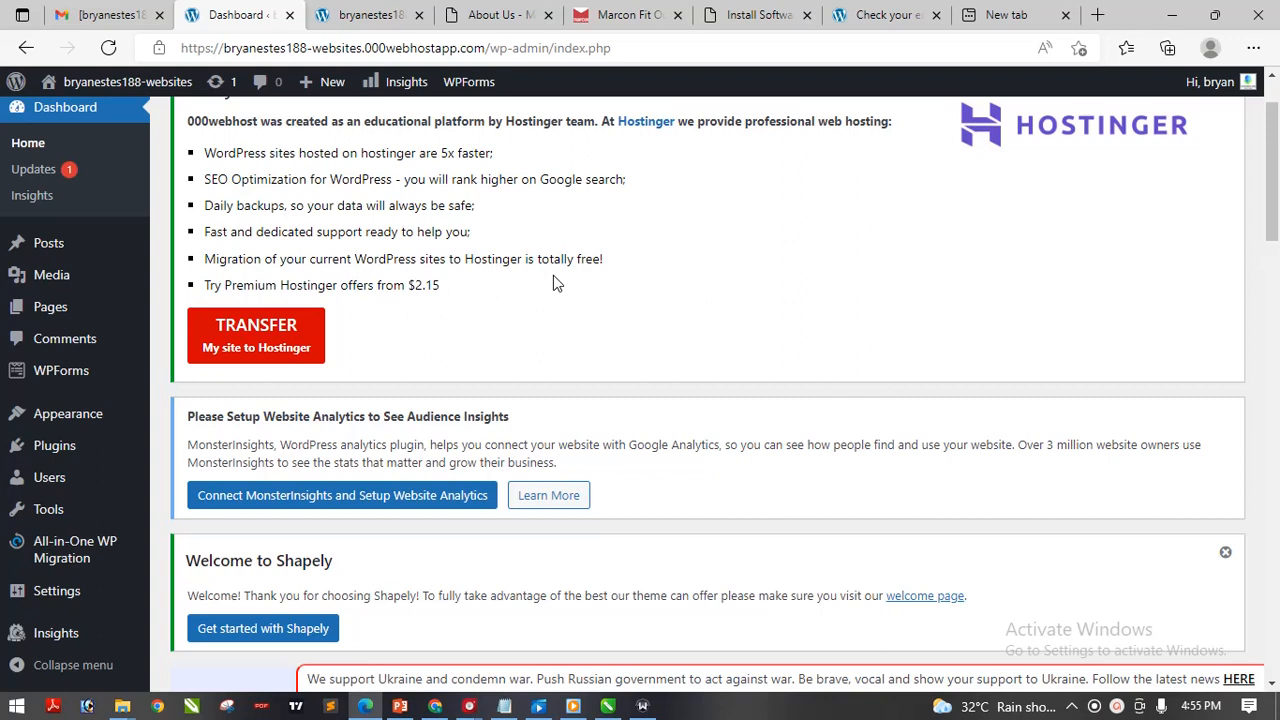
Open Appearance > Themes and scroll the four installed themes, with Shapely active
{"action": "mouse_move", "coordinate": [97, 428]}
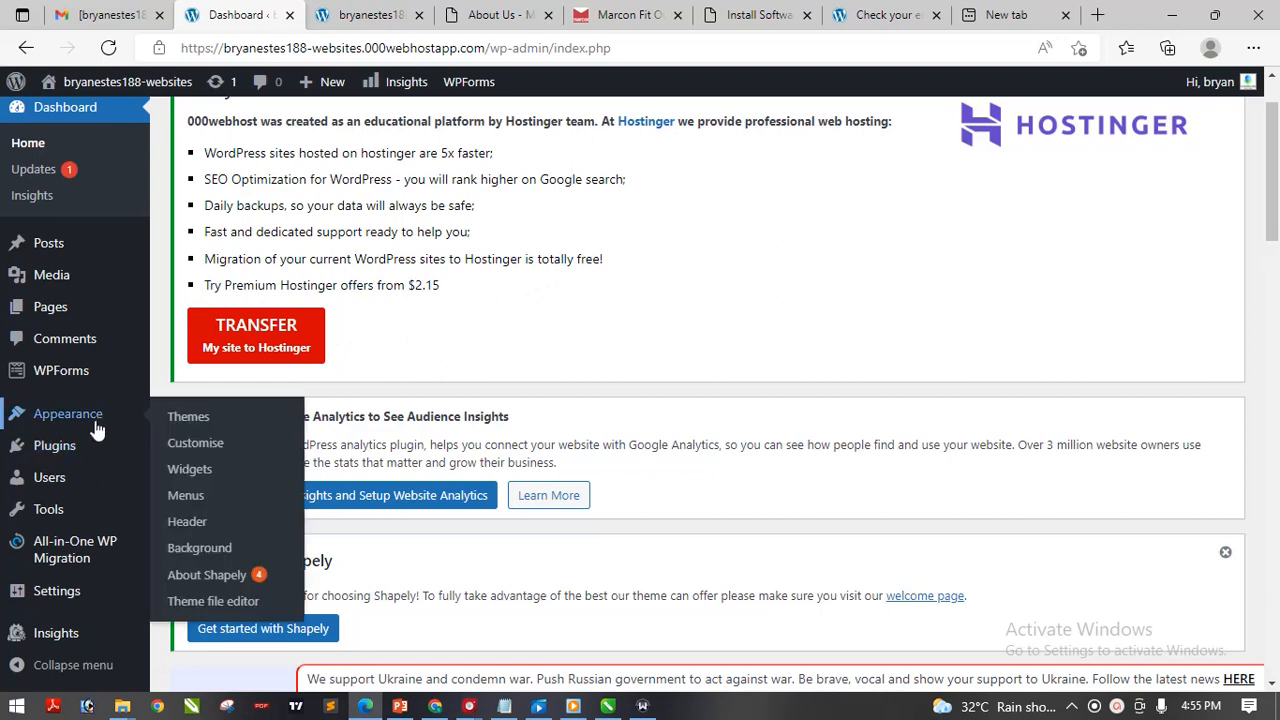
{"action": "left_click", "coordinate": [208, 420]}
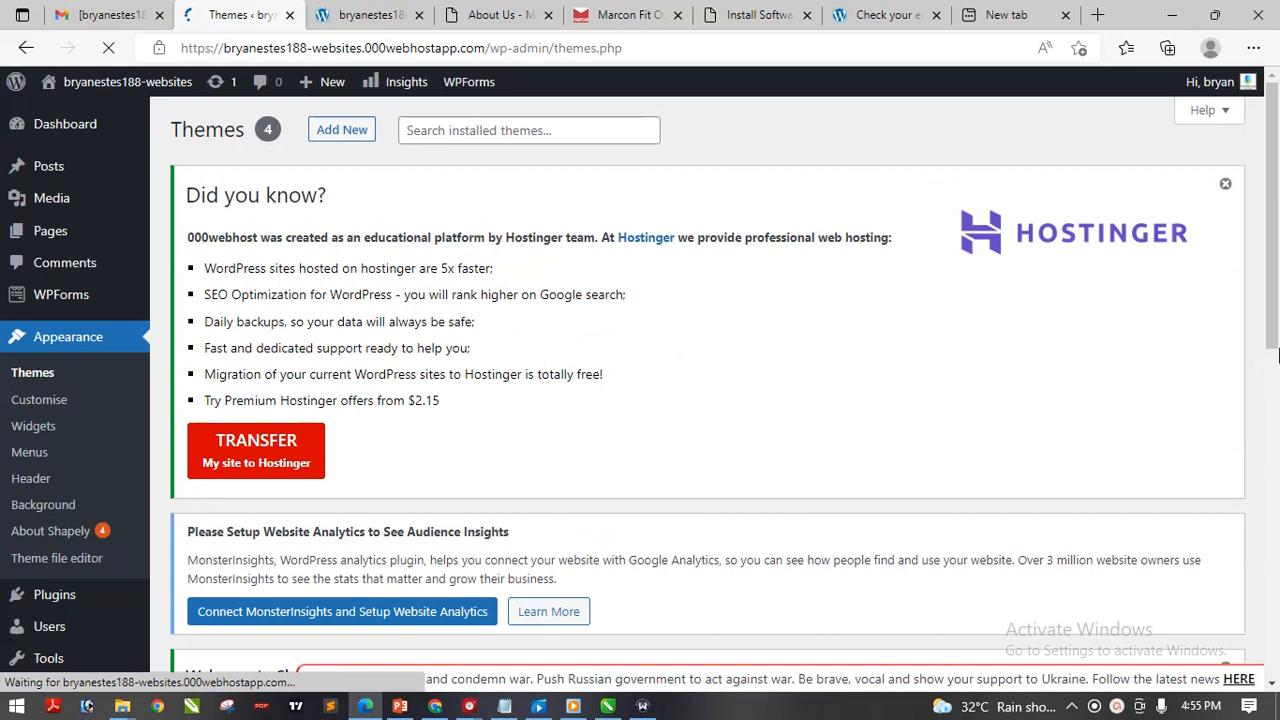
{"action": "scroll", "coordinate": [1275, 380], "scroll_direction": "down", "scroll_amount": 5}
{"action": "scroll", "coordinate": [1278, 340], "scroll_direction": "down", "scroll_amount": 3}
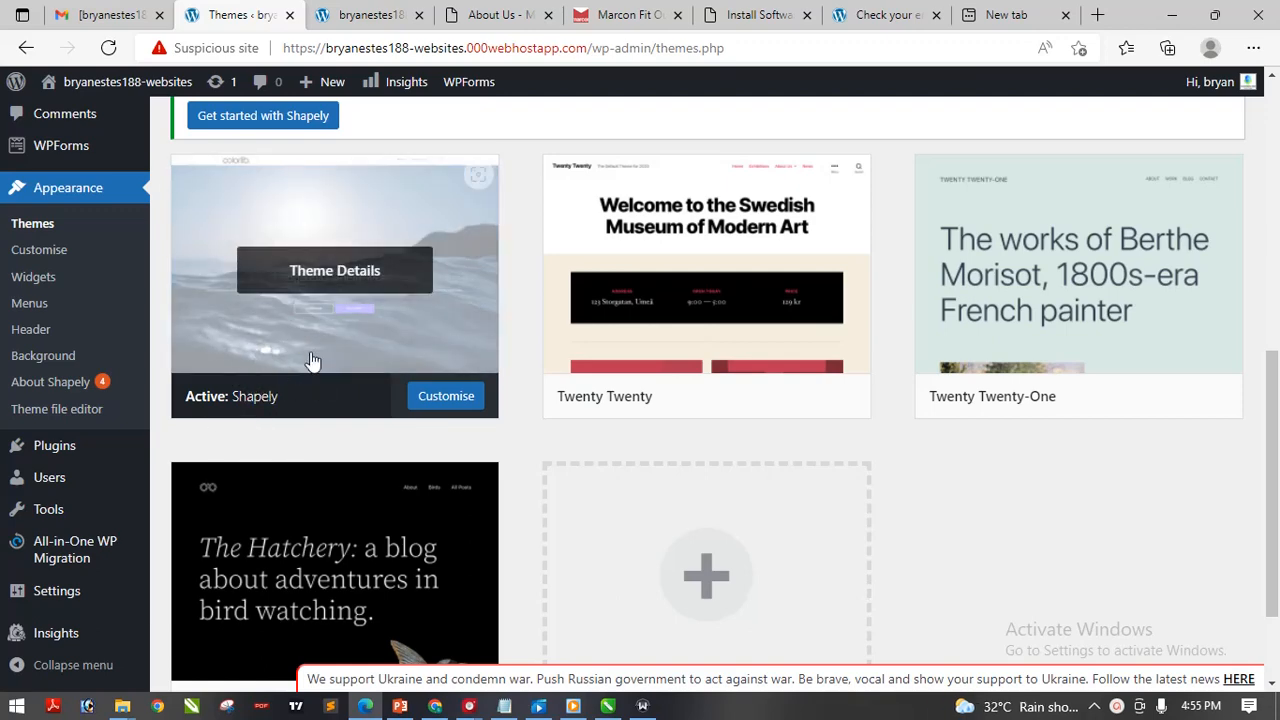
Glance at the live Blog page again, then go back to the Themes screen
{"action": "left_click", "coordinate": [353, 20]}
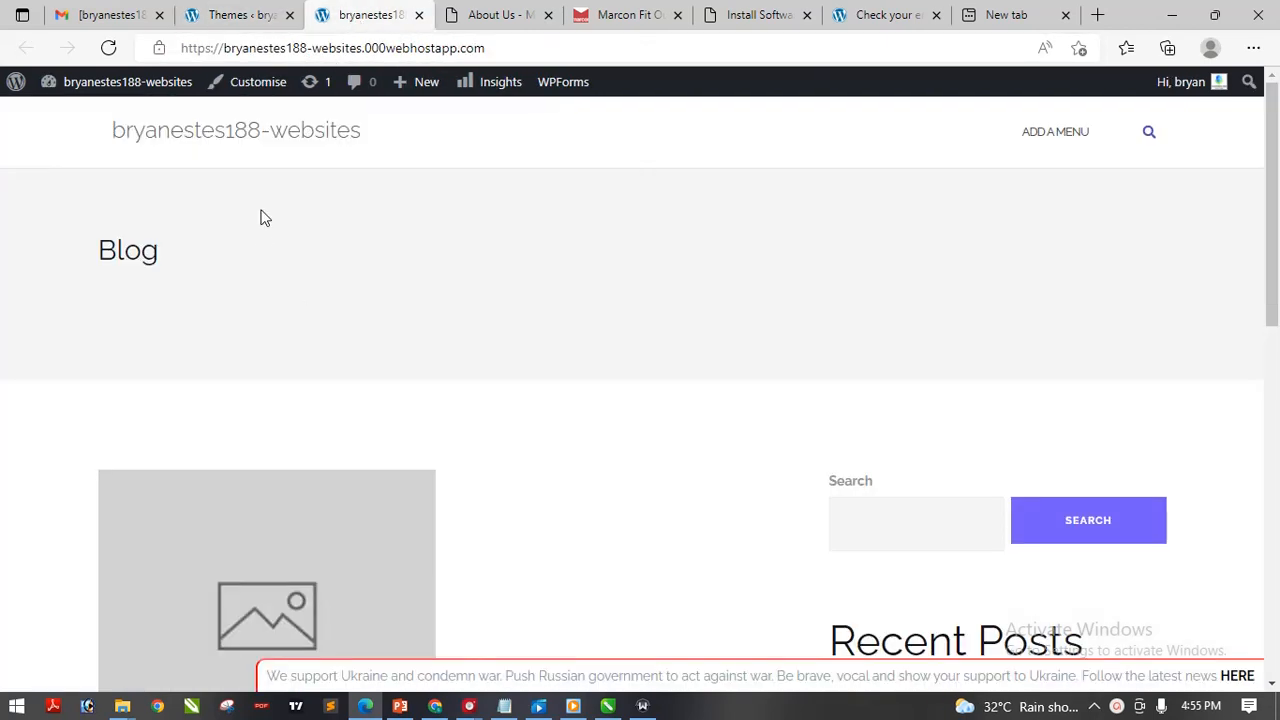
{"action": "left_click_drag", "start_coordinate": [1273, 235], "coordinate": [1275, 190]}
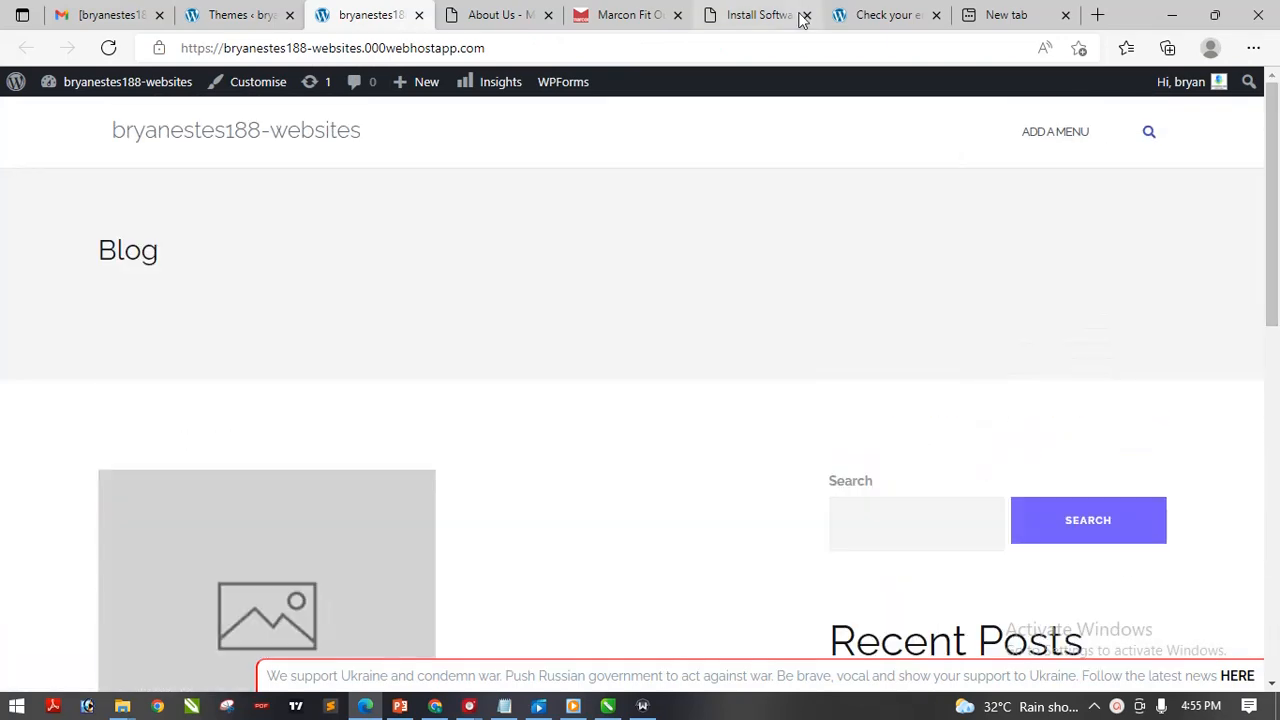
{"action": "left_click", "coordinate": [238, 14]}
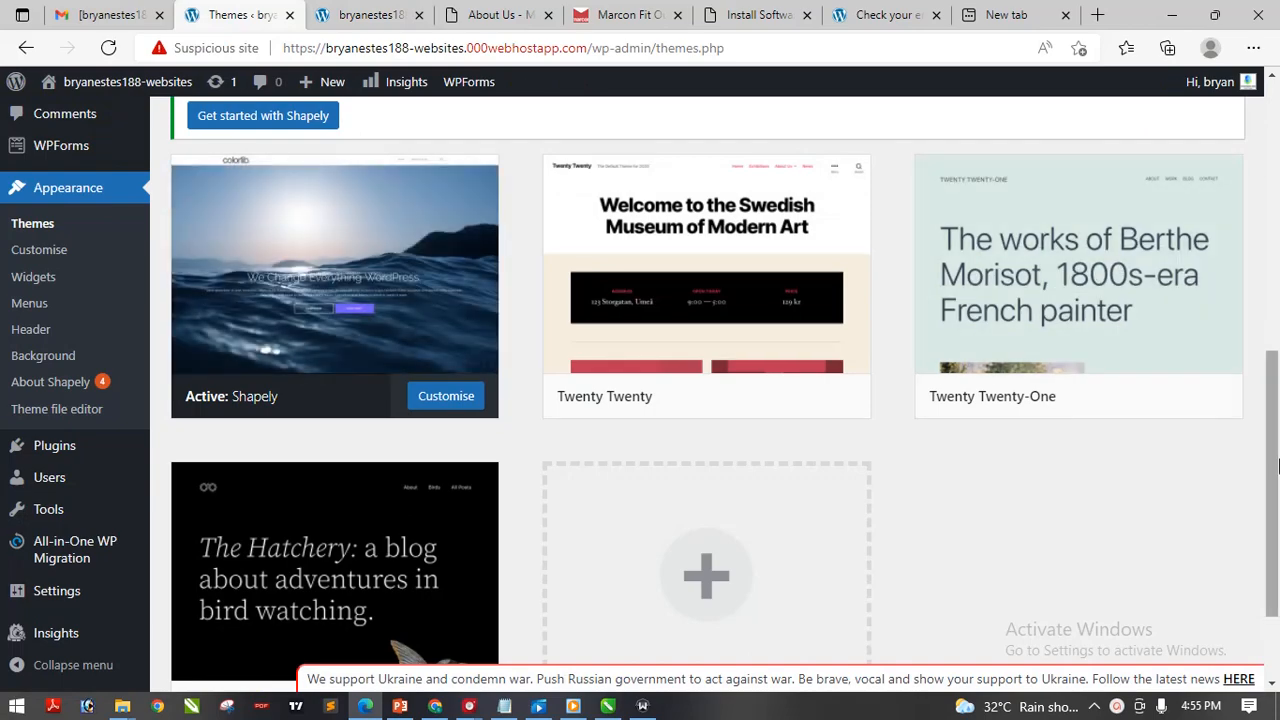
{"action": "left_click_drag", "start_coordinate": [1277, 463], "coordinate": [1277, 172]}
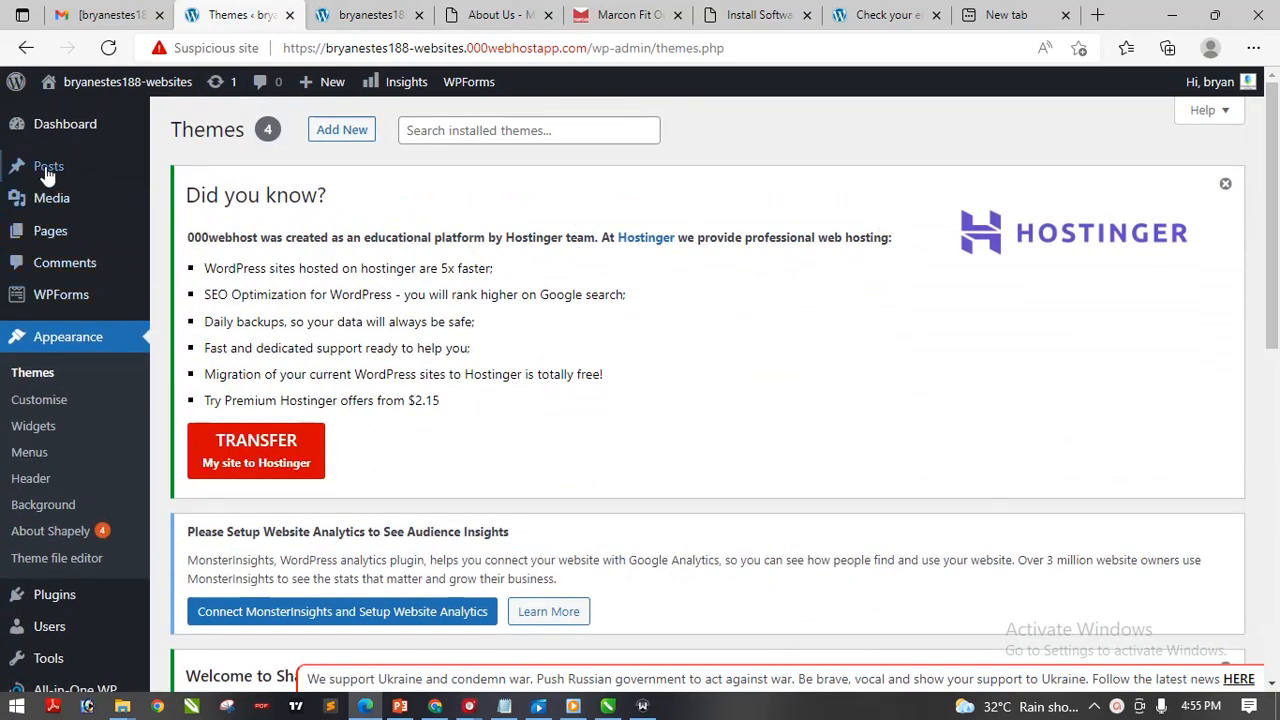
{"action": "mouse_move", "coordinate": [48, 234]}
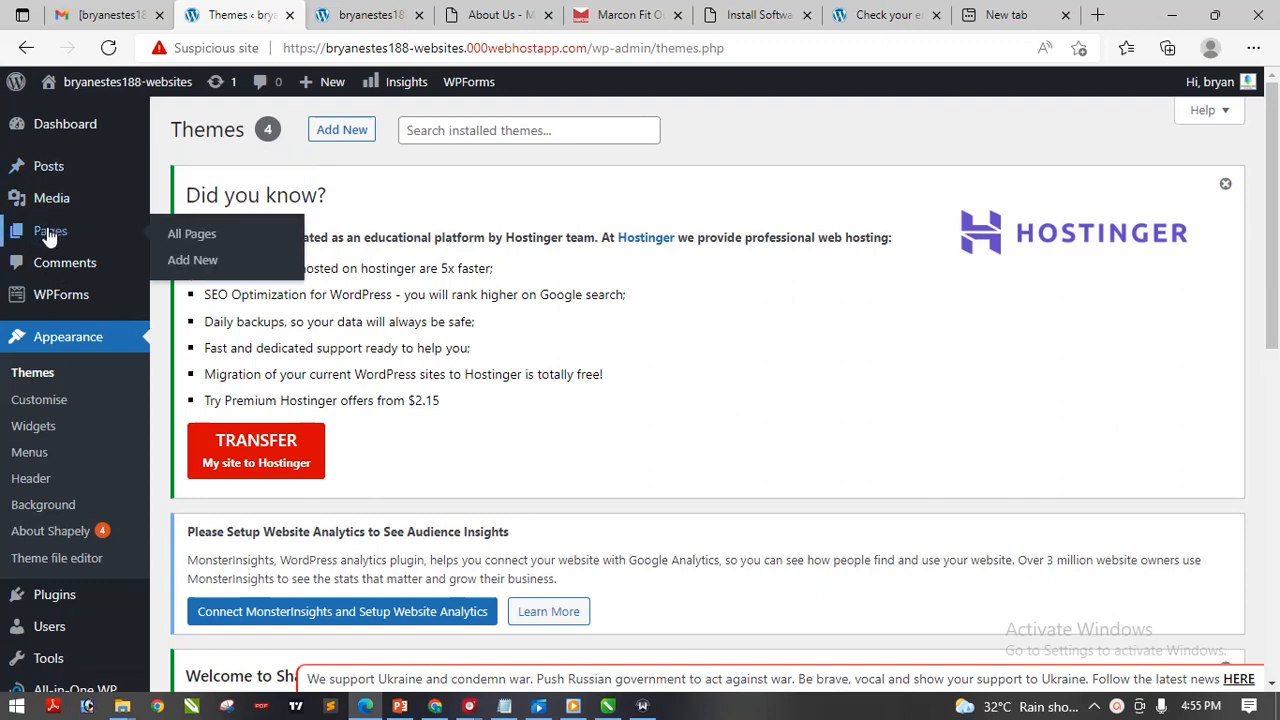
Open Pages > All Pages and scroll to the draft Privacy Policy and published Sample Page
{"action": "left_click", "coordinate": [200, 240]}
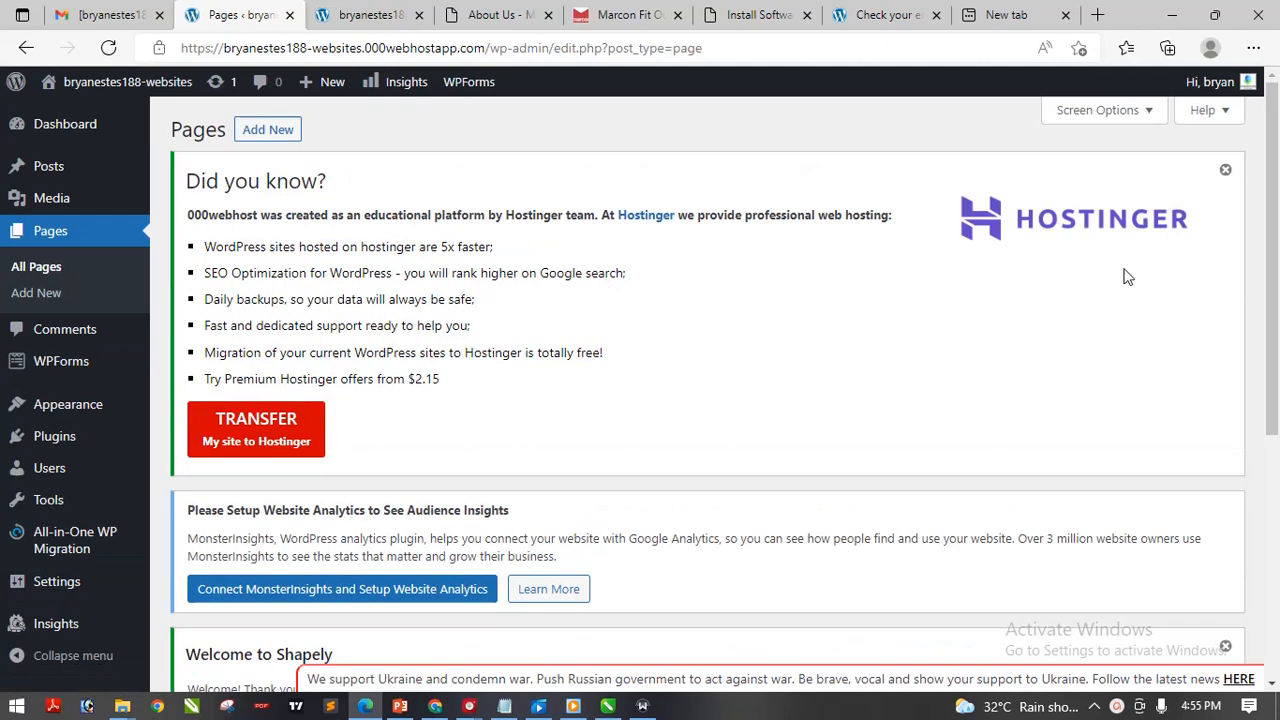
{"action": "scroll", "coordinate": [1277, 120], "scroll_direction": "down", "scroll_amount": 4}
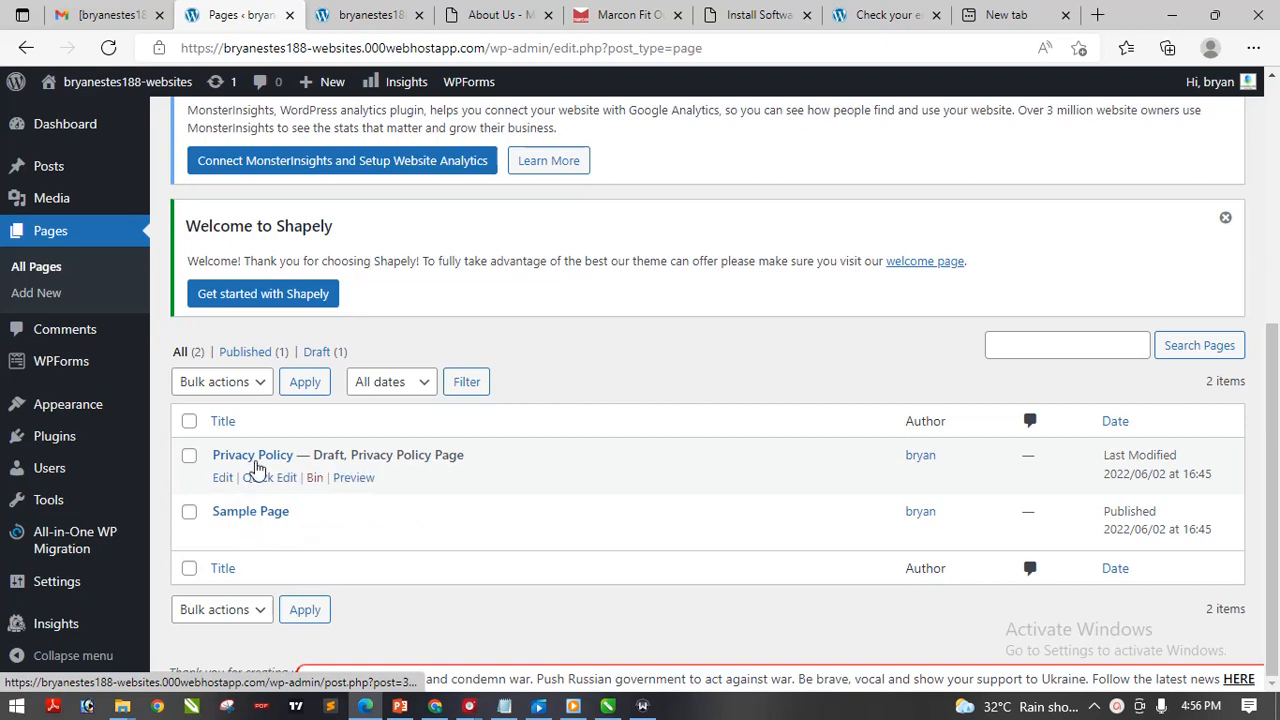
{"action": "mouse_move", "coordinate": [1273, 421]}
{"action": "left_mouse_down"}
{"action": "mouse_move", "coordinate": [1273, 382]}
{"action": "mouse_move", "coordinate": [1273, 432]}
{"action": "left_mouse_up"}
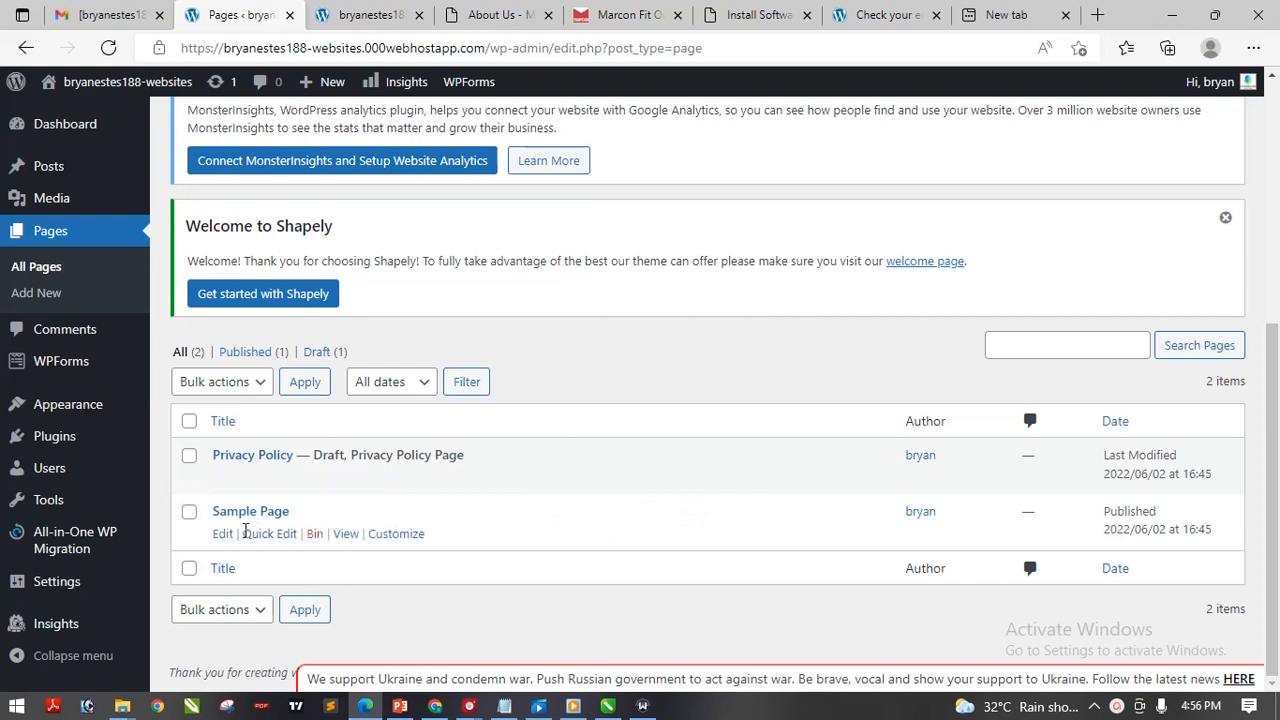
{"action": "left_click_drag", "start_coordinate": [1273, 352], "coordinate": [1278, 88]}
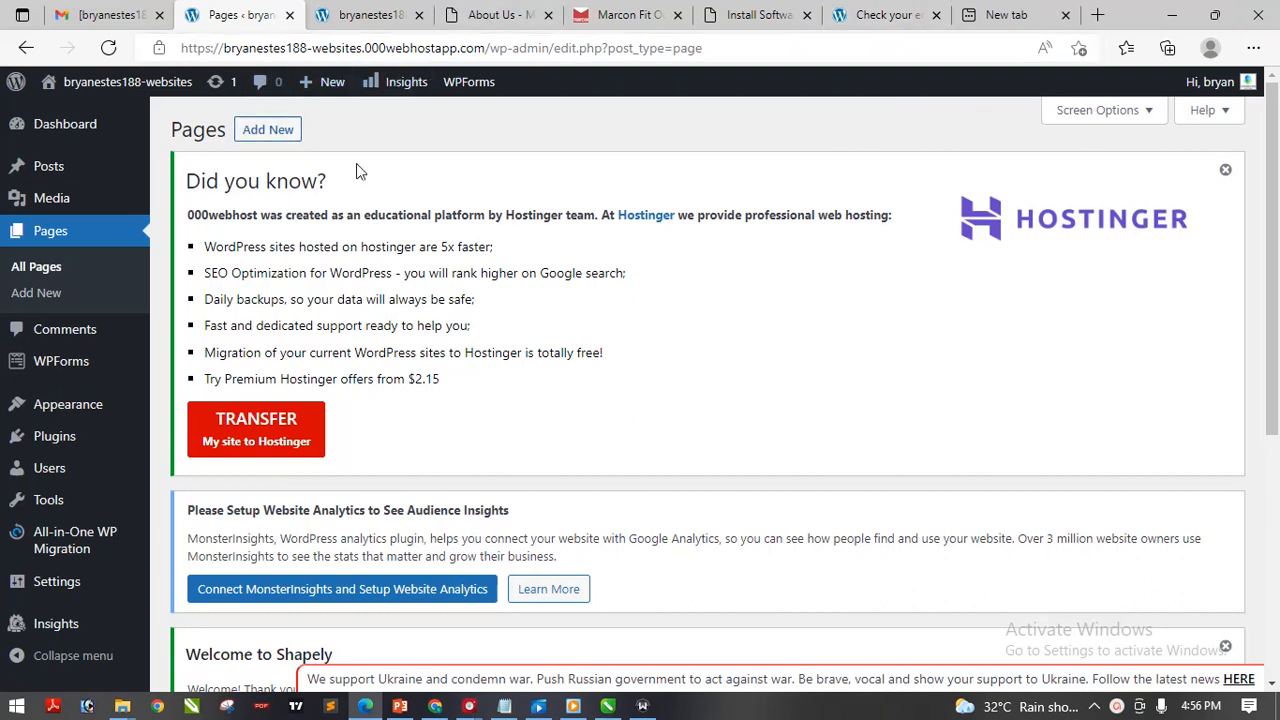
Start a blank page via Pages > Add New, dismiss the welcome tour, and view Marcon's About Us tab
{"action": "left_click", "coordinate": [266, 136]}
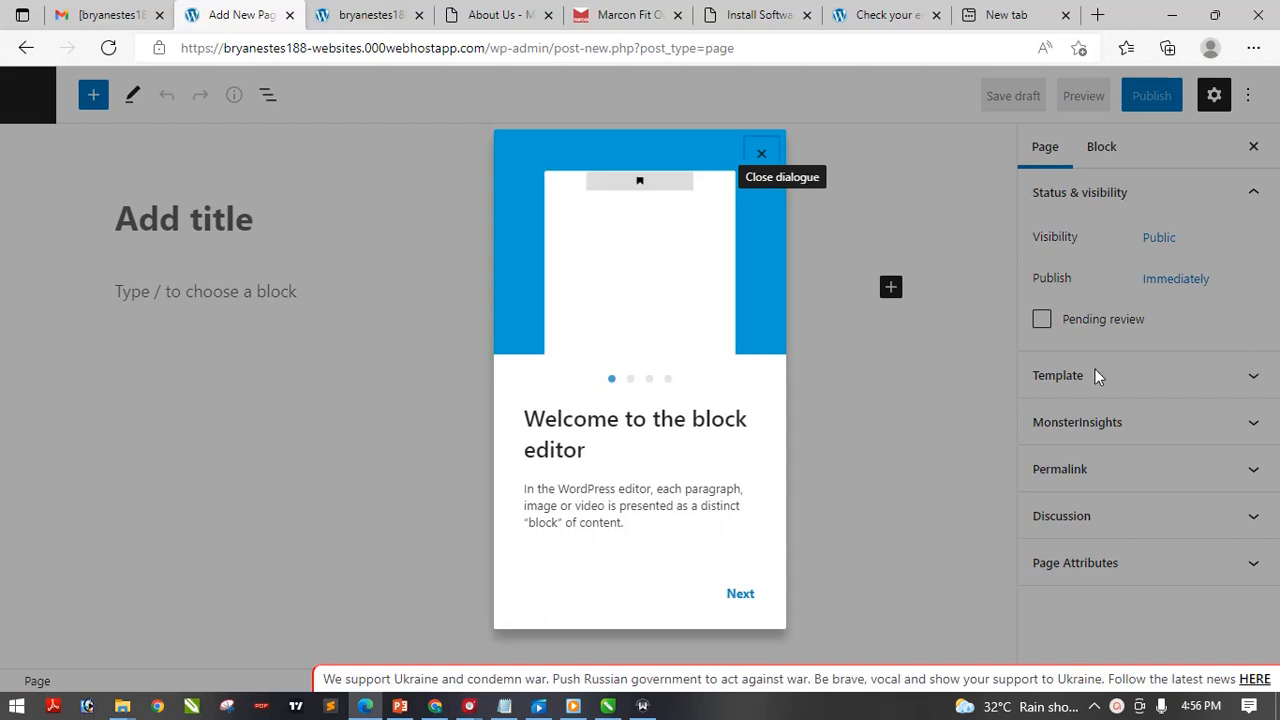
{"action": "left_click", "coordinate": [764, 154]}
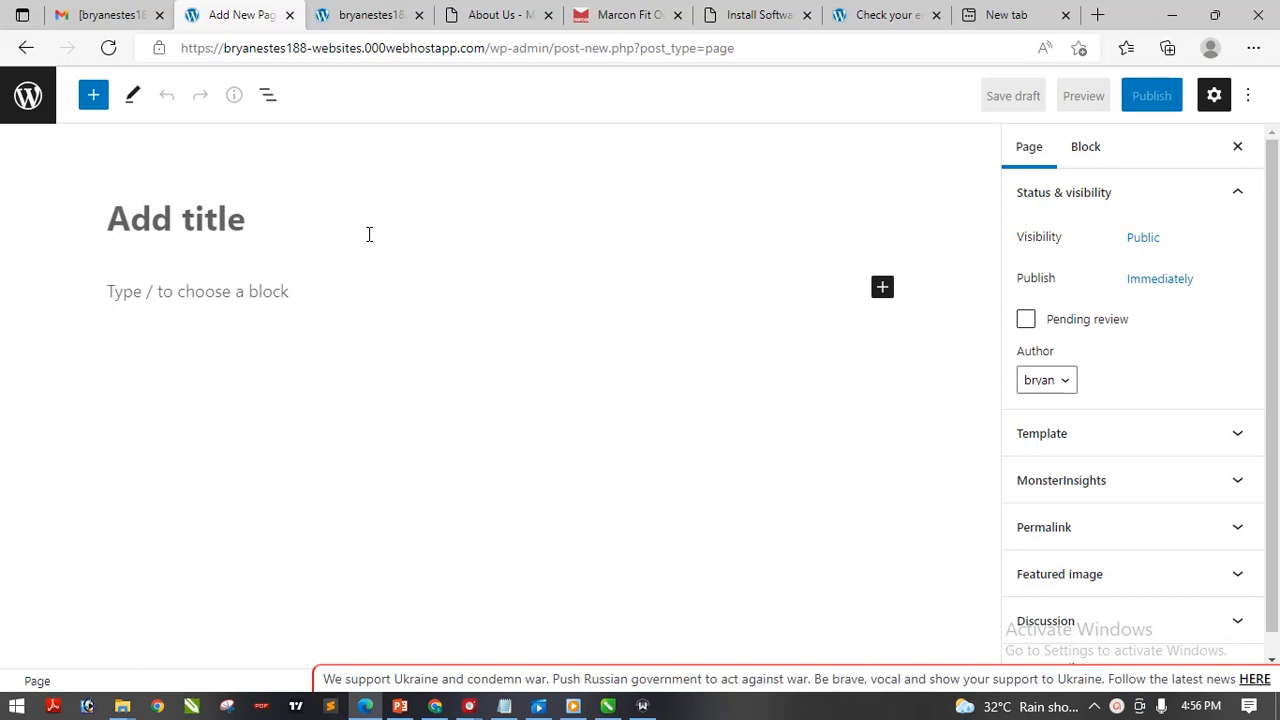
{"action": "left_click", "coordinate": [494, 15]}
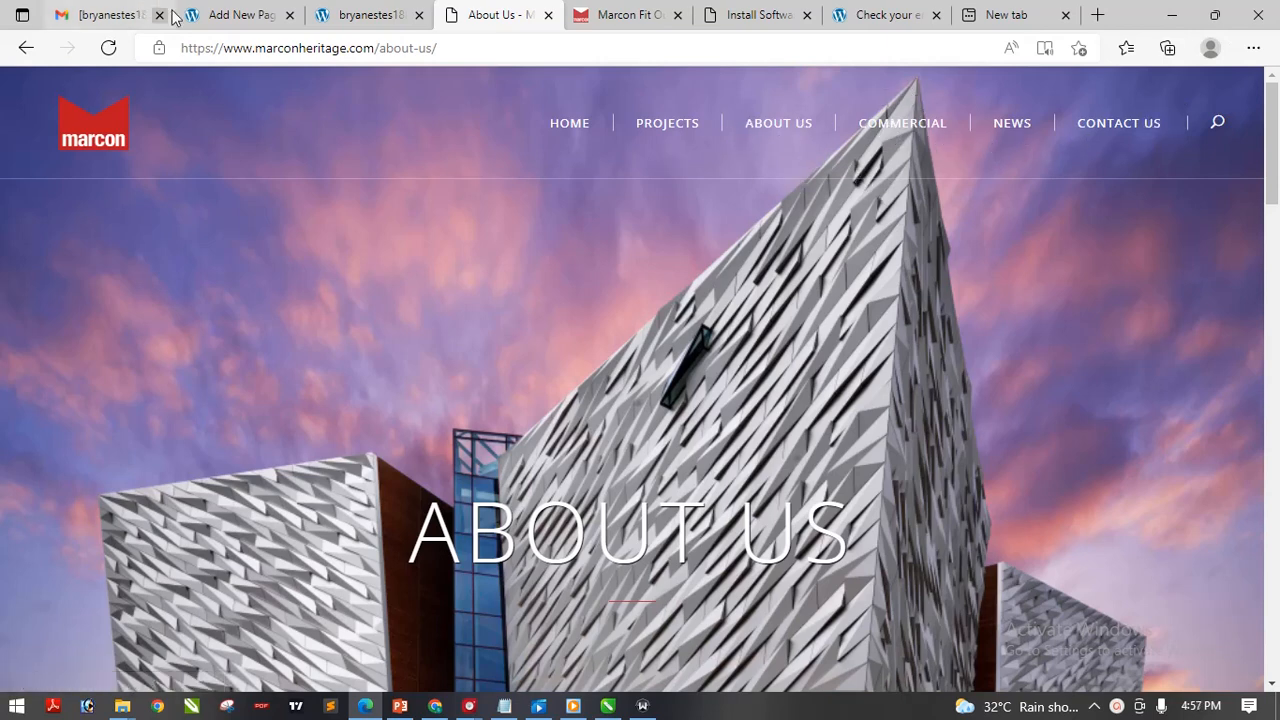
Return to the 'Add New Page' tab with the empty WordPress editor
{"action": "left_click", "coordinate": [235, 14]}
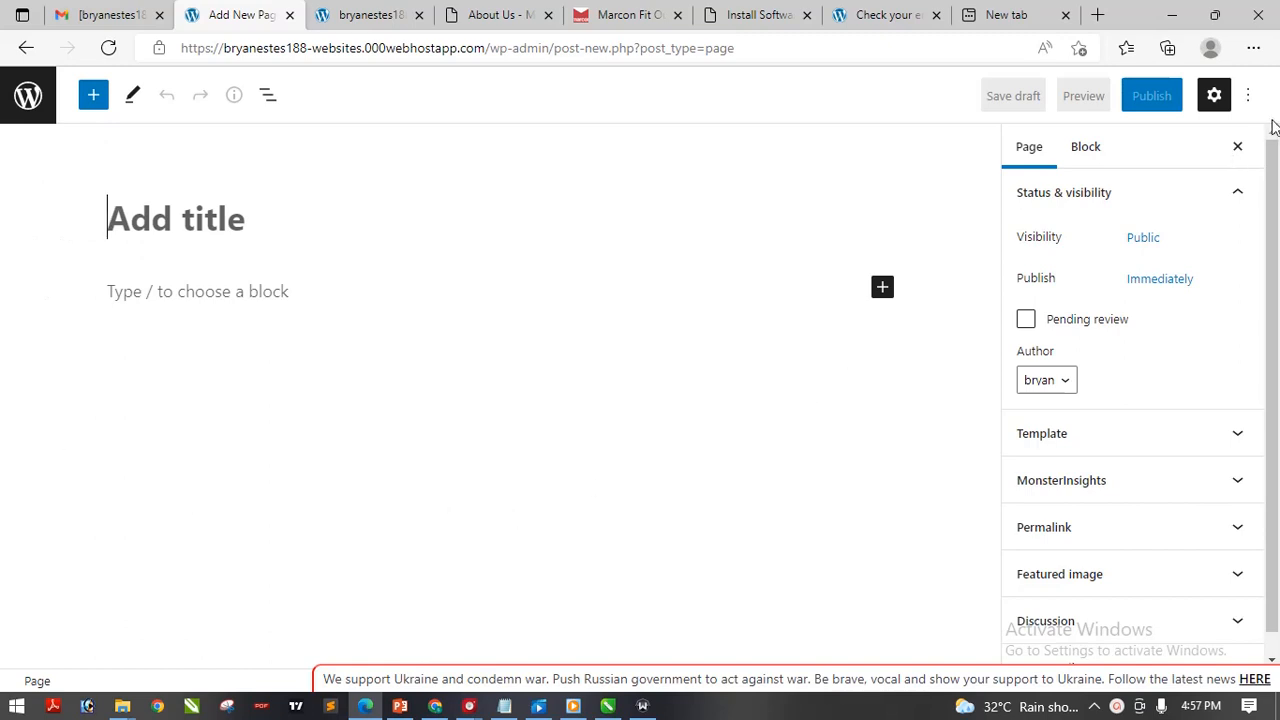
Turn off fullscreen mode, title the new page 'Home', and publish it
{"action": "left_click", "coordinate": [1249, 99]}
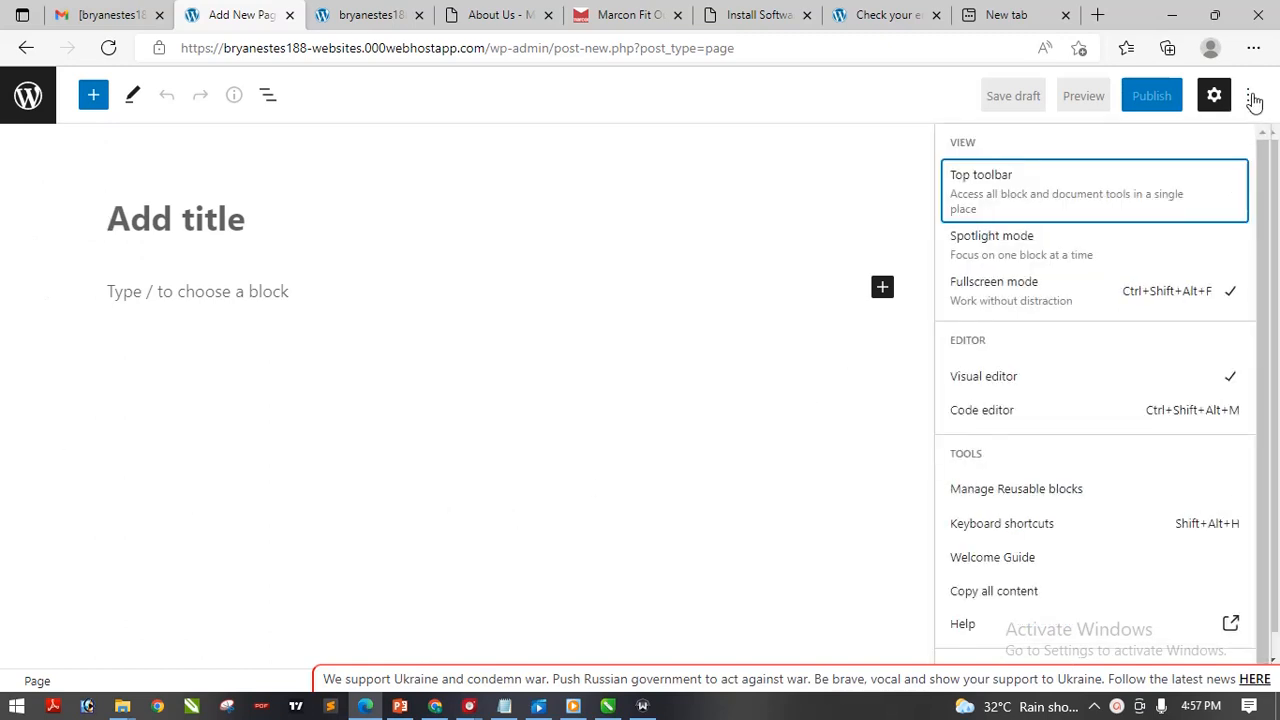
{"action": "left_click", "coordinate": [1040, 303]}
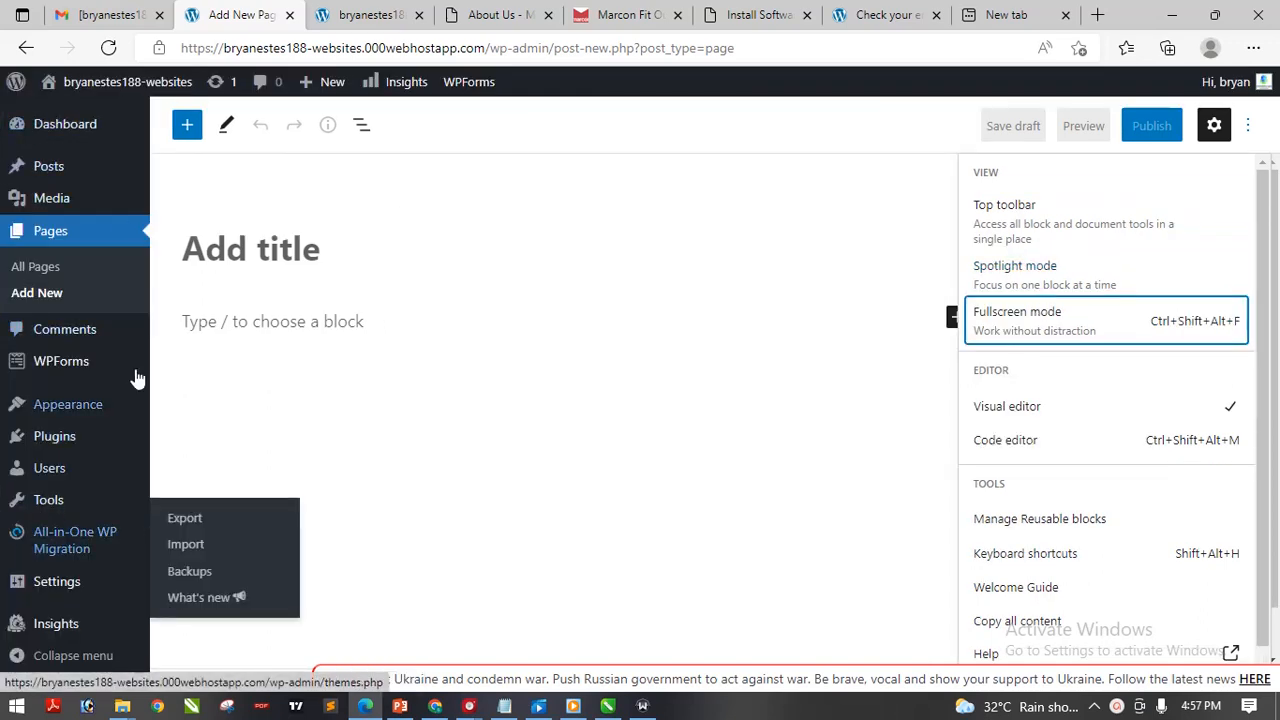
{"action": "left_click", "coordinate": [313, 240]}
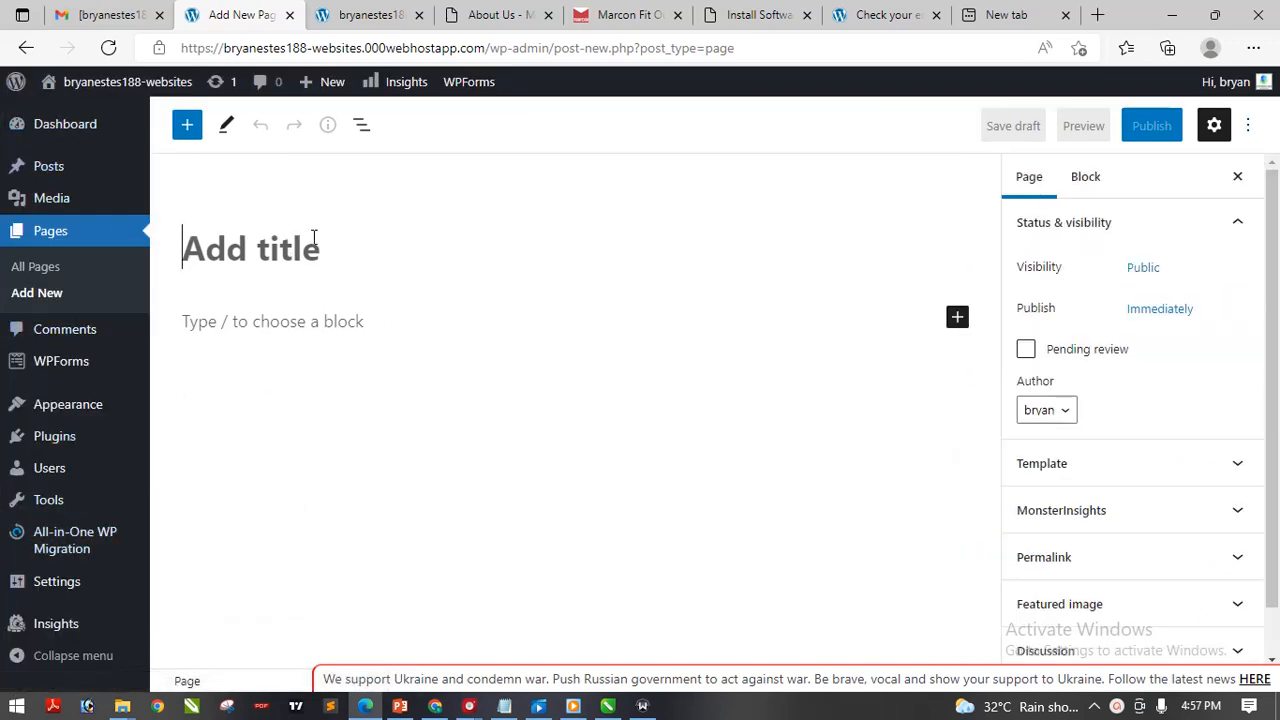
{"action": "type", "text": "Home"}
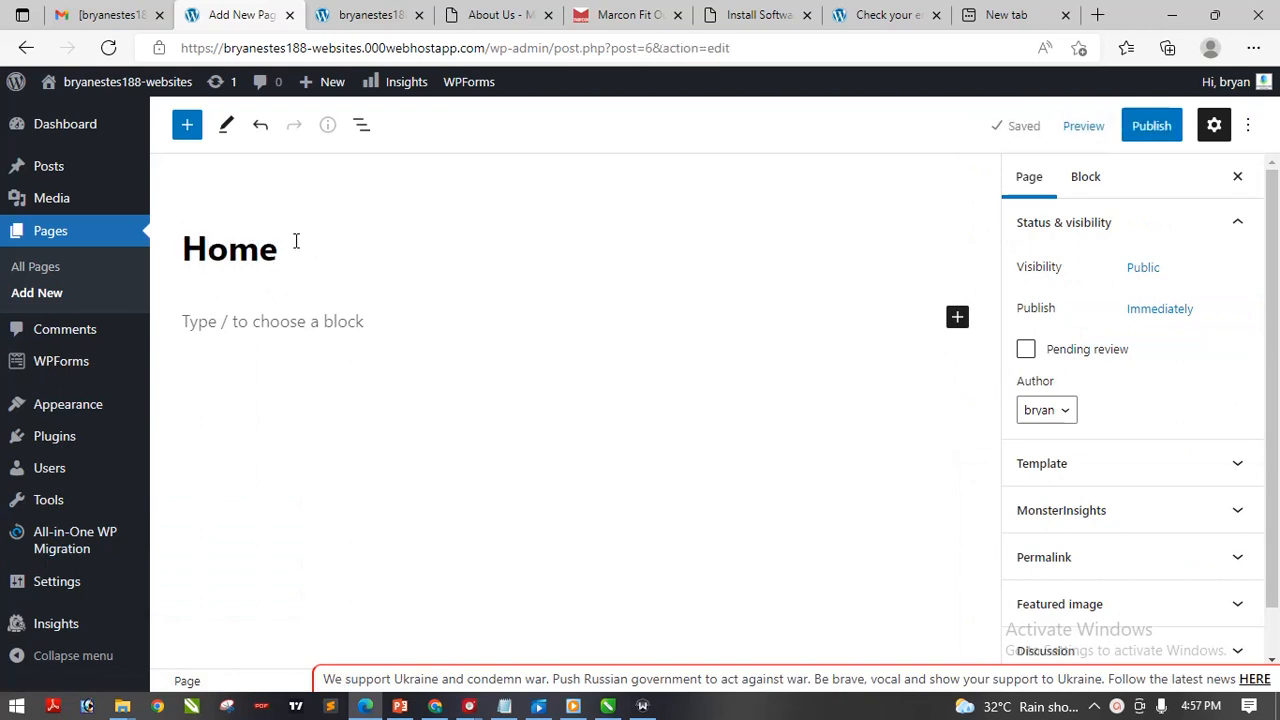
{"action": "left_click_drag", "start_coordinate": [294, 246], "coordinate": [217, 241]}
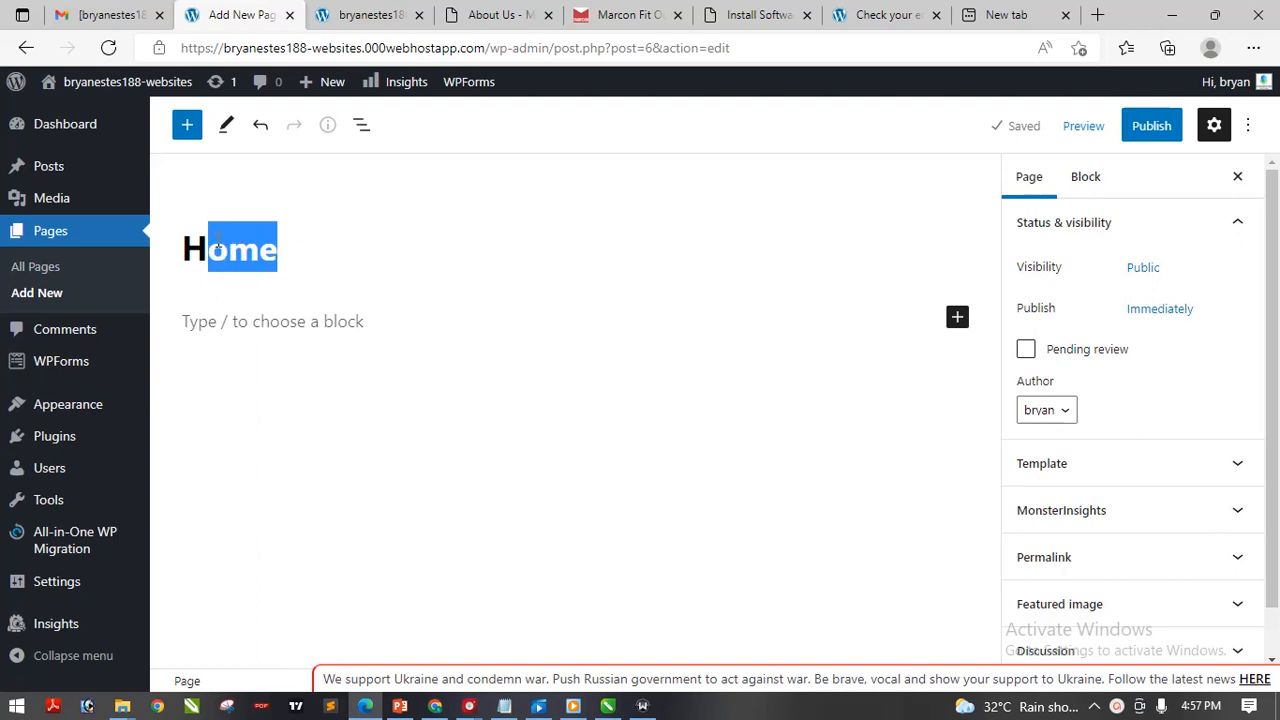
{"action": "left_click", "coordinate": [217, 241]}
{"action": "left_click", "coordinate": [1148, 126]}
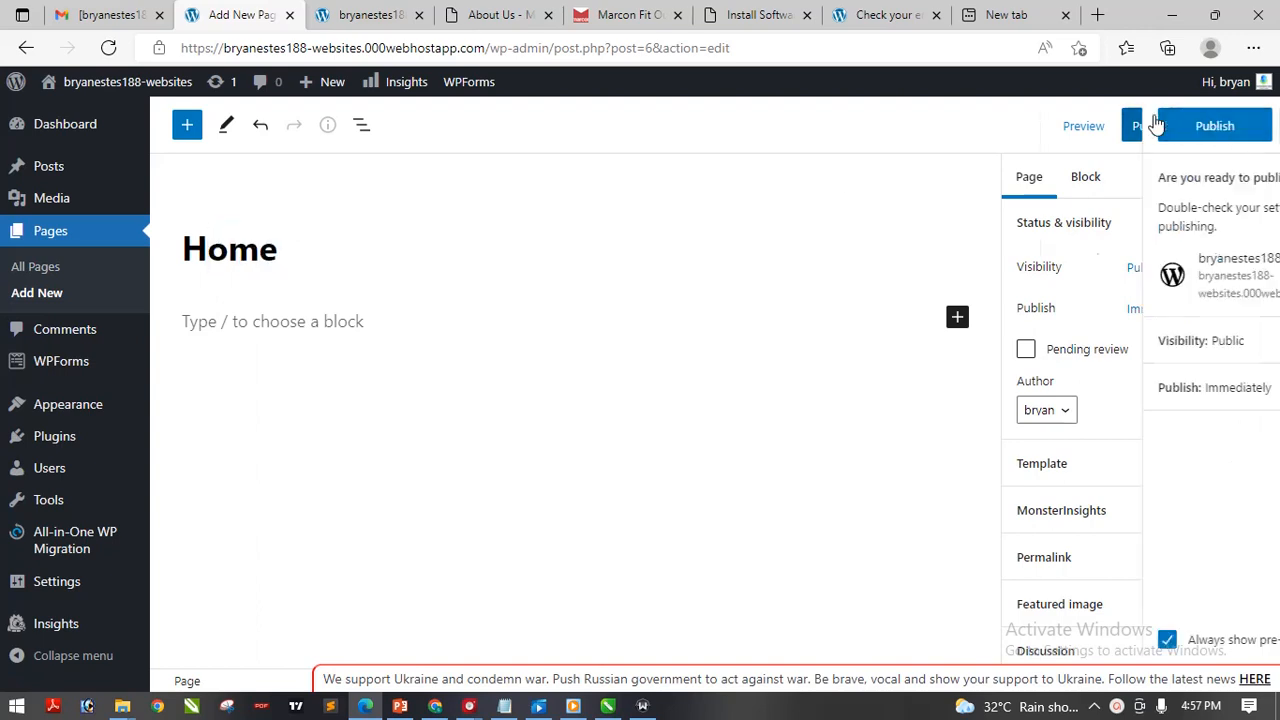
{"action": "left_click", "coordinate": [1095, 128]}
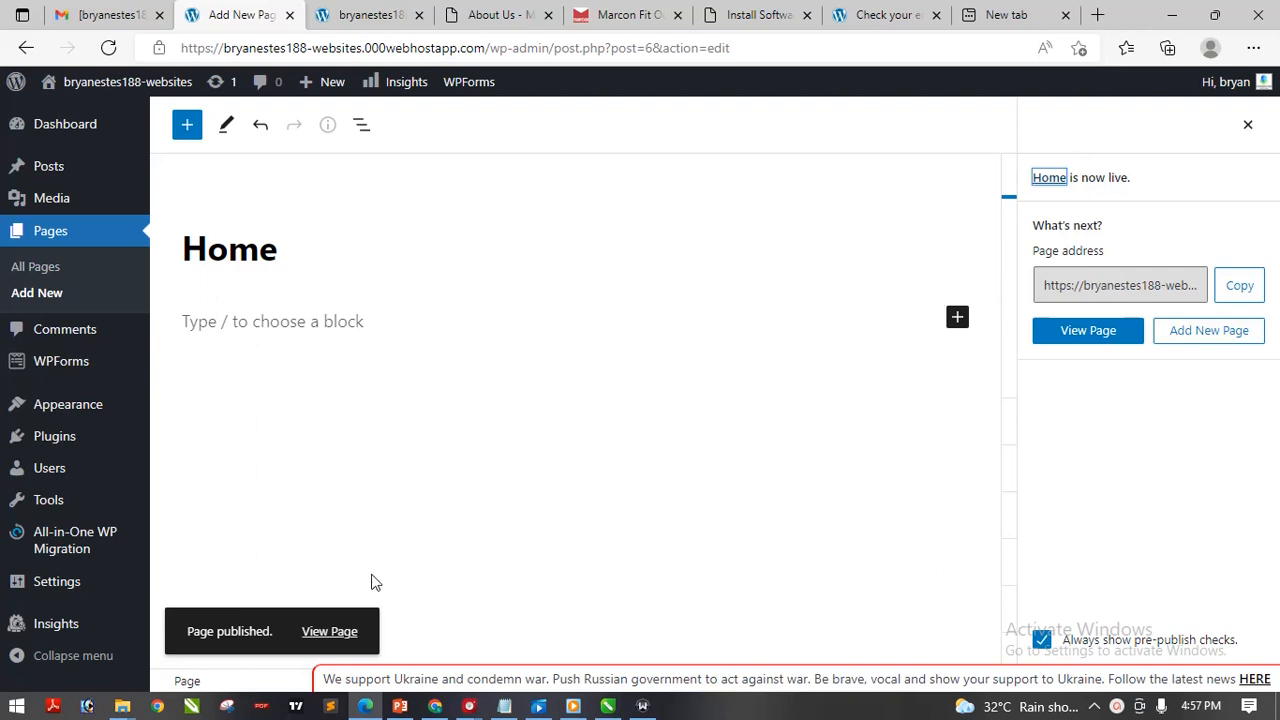
Open the live Home page in a new tab and switch to it
{"action": "right_click", "coordinate": [333, 638]}
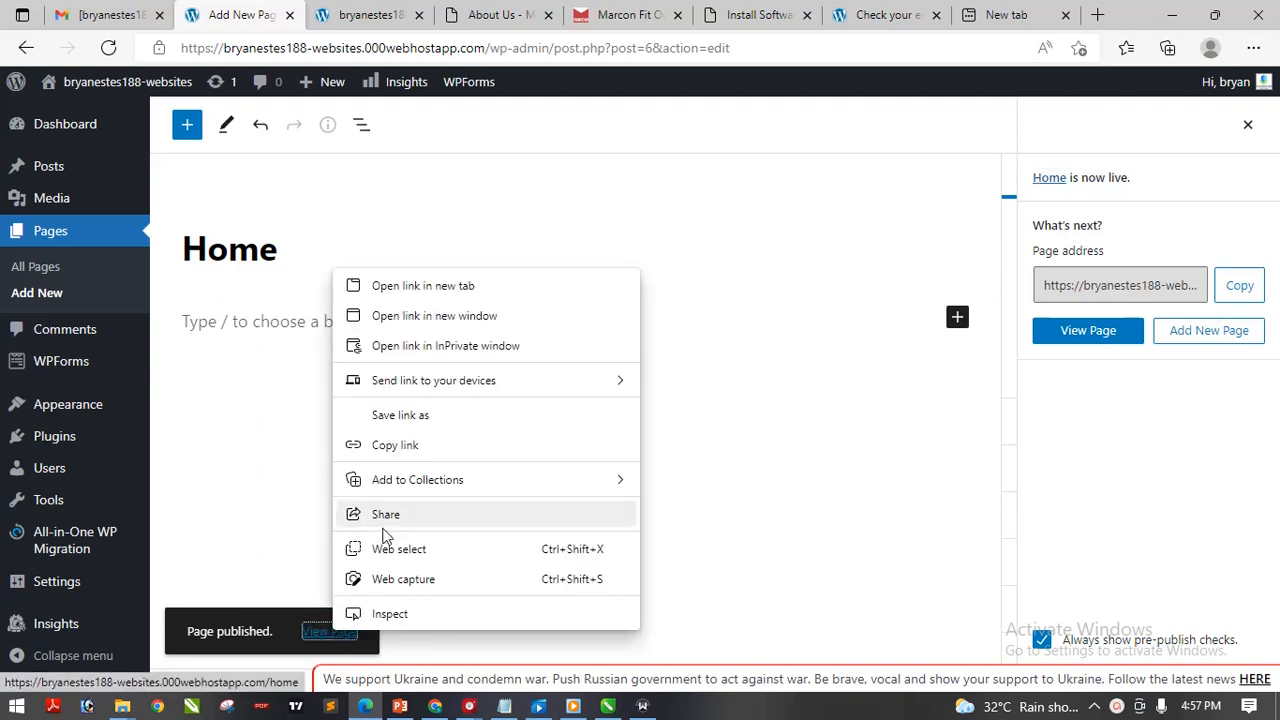
{"action": "left_click", "coordinate": [400, 250]}
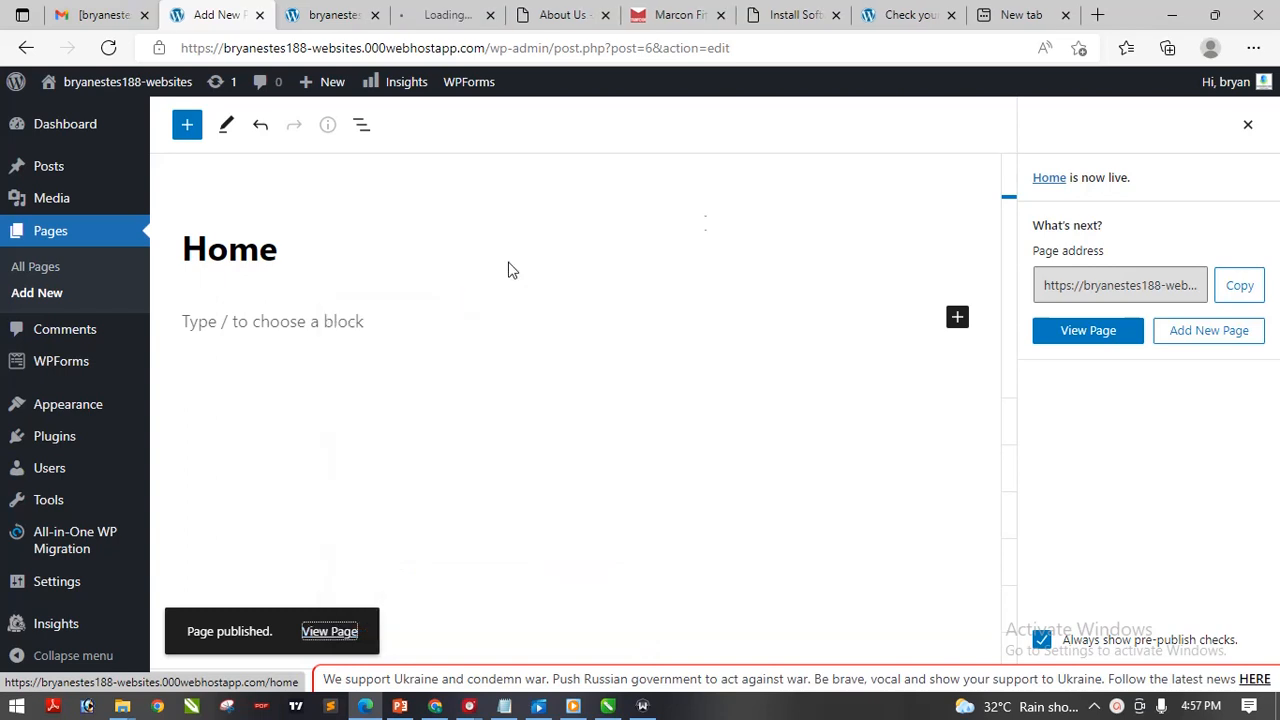
{"action": "right_click", "coordinate": [1082, 337]}
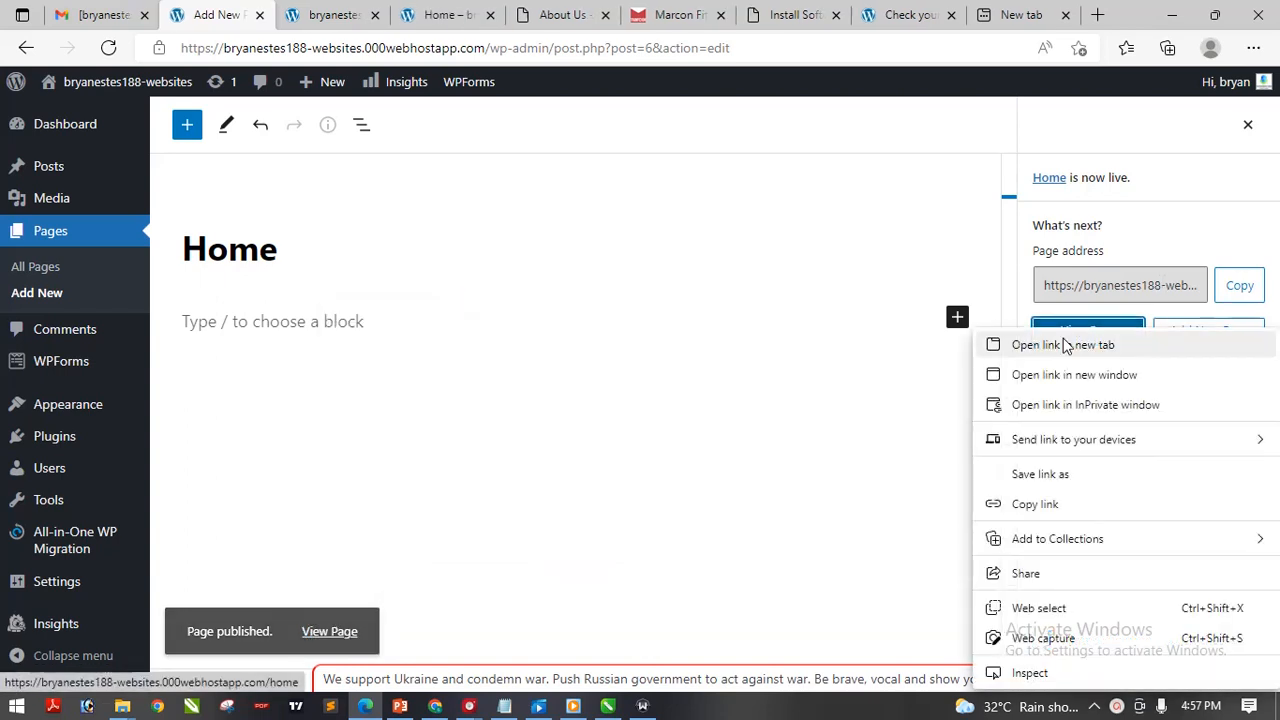
{"action": "left_click", "coordinate": [1062, 345]}
{"action": "left_click", "coordinate": [414, 14]}
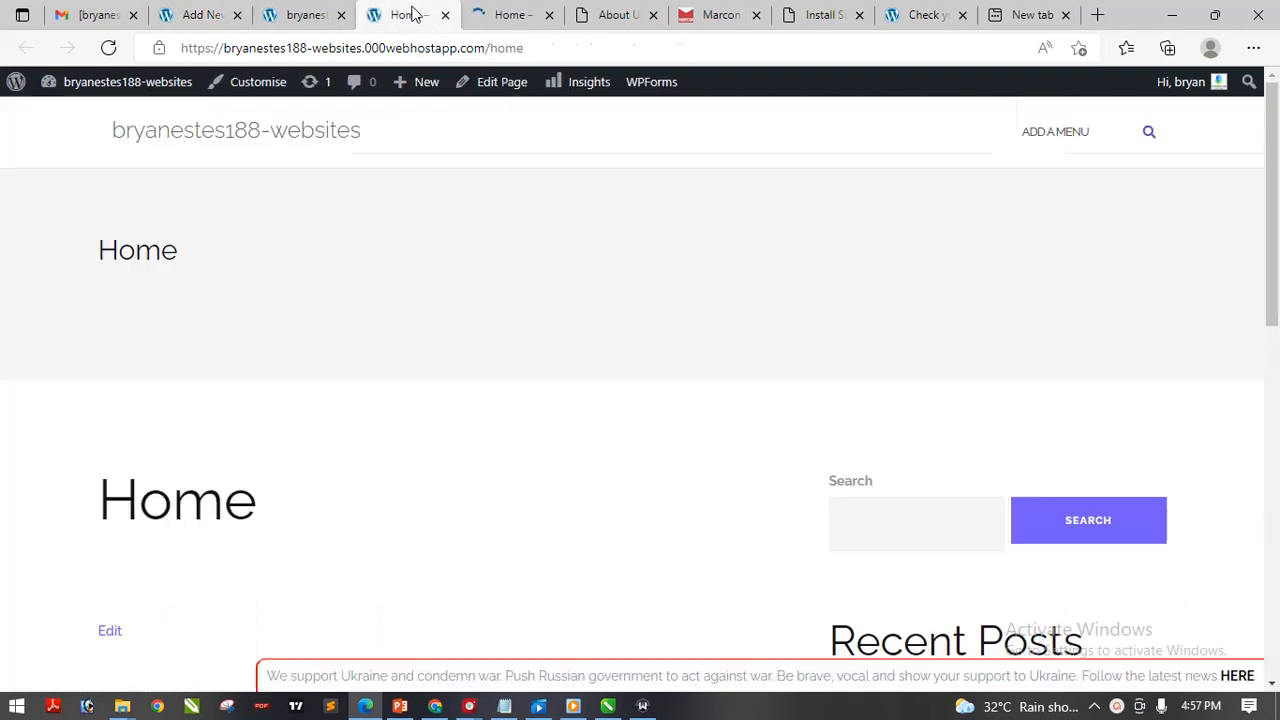
Scroll through the live Home page, close its tab, and go back to the page editor
{"action": "scroll", "coordinate": [600, 340], "scroll_direction": "down", "scroll_amount": 7}
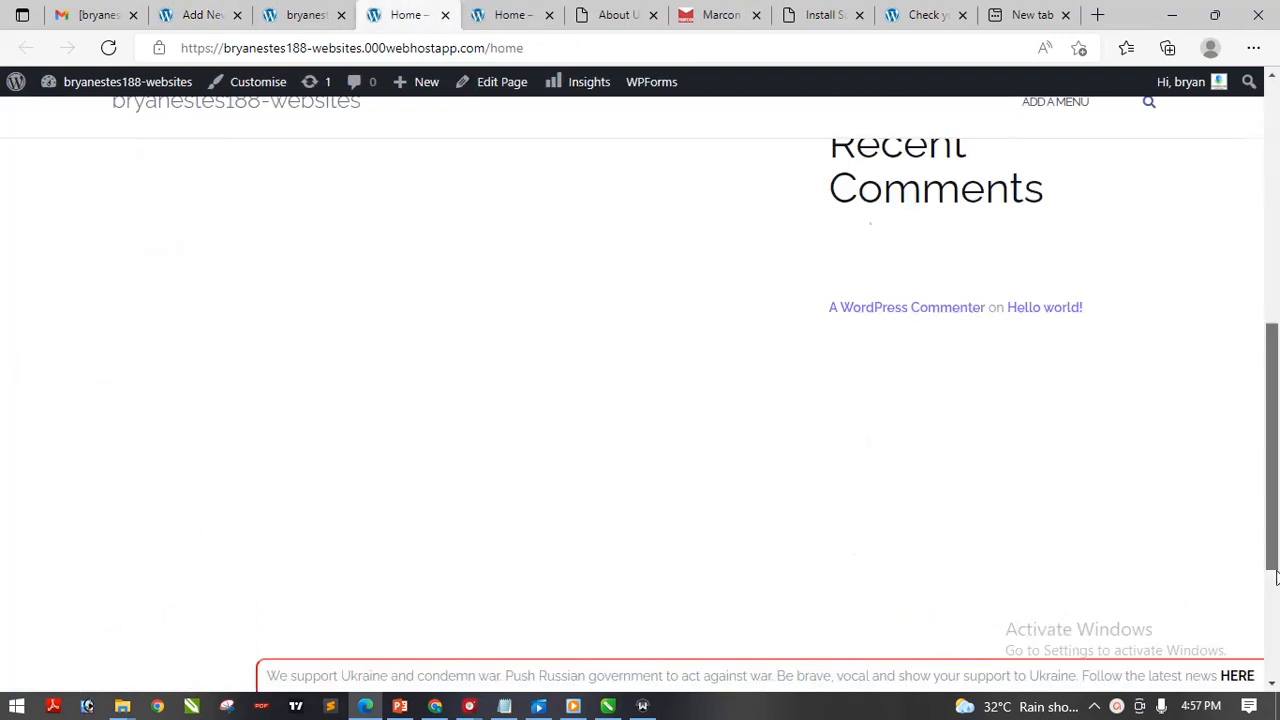
{"action": "scroll", "coordinate": [520, 370], "scroll_direction": "up", "scroll_amount": 7}
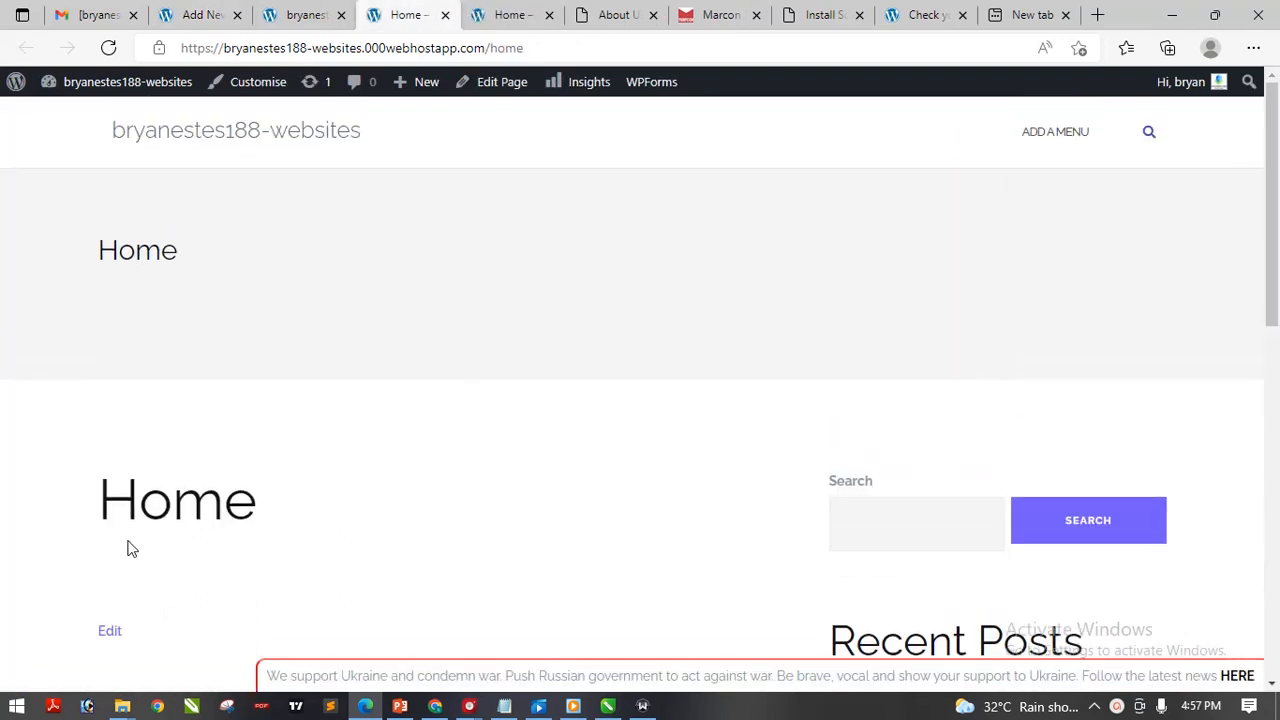
{"action": "scroll", "coordinate": [1035, 207], "scroll_direction": "down", "scroll_amount": 3}
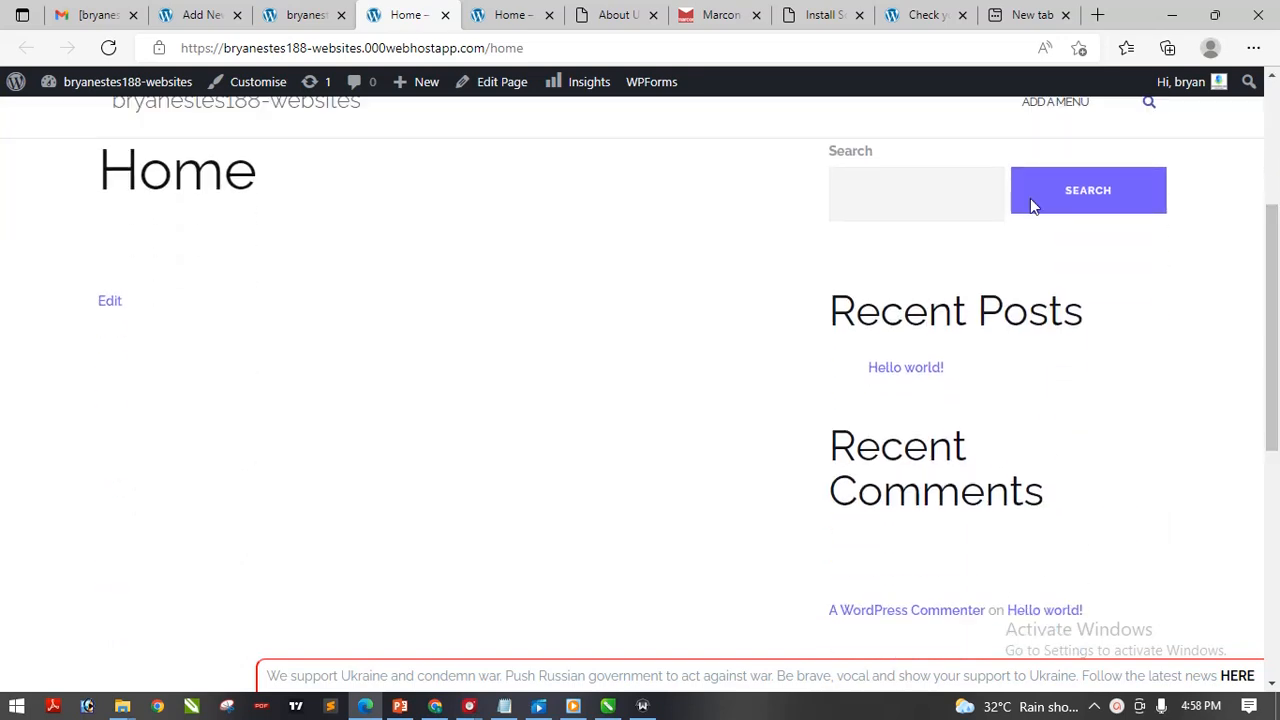
{"action": "left_click_drag", "start_coordinate": [1275, 400], "coordinate": [1277, 372]}
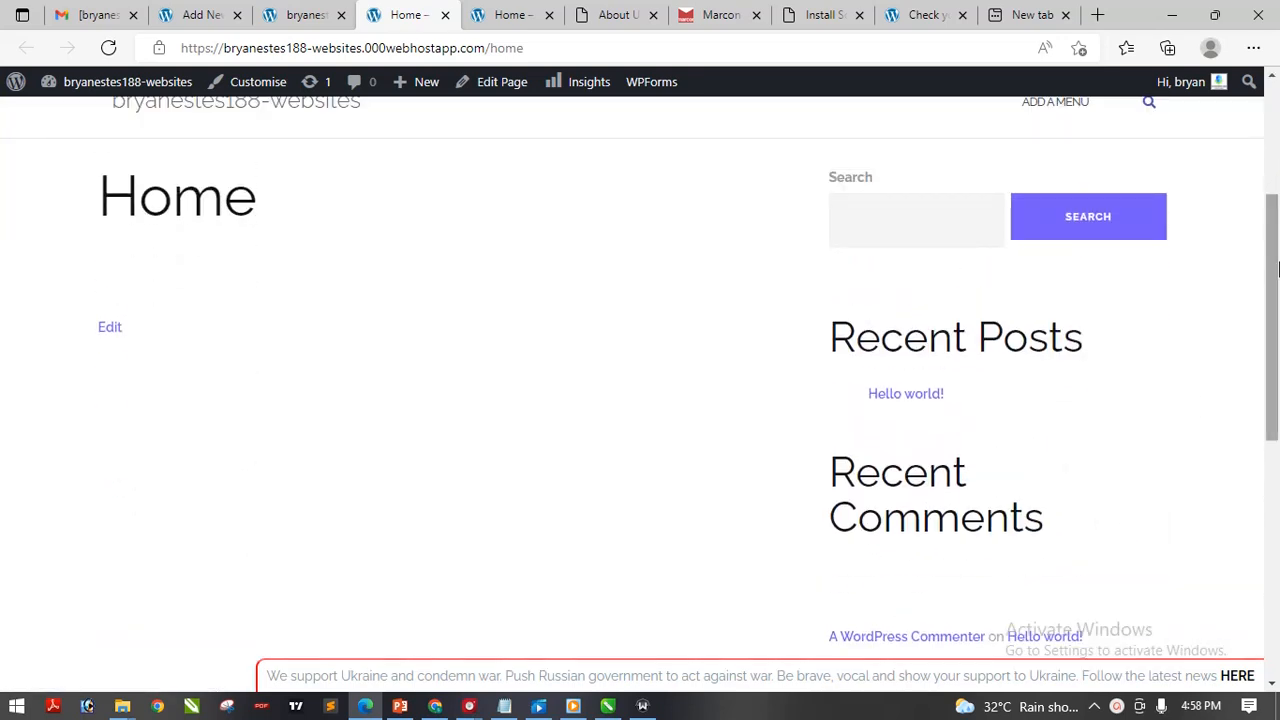
{"action": "left_click_drag", "start_coordinate": [1278, 262], "coordinate": [1277, 110]}
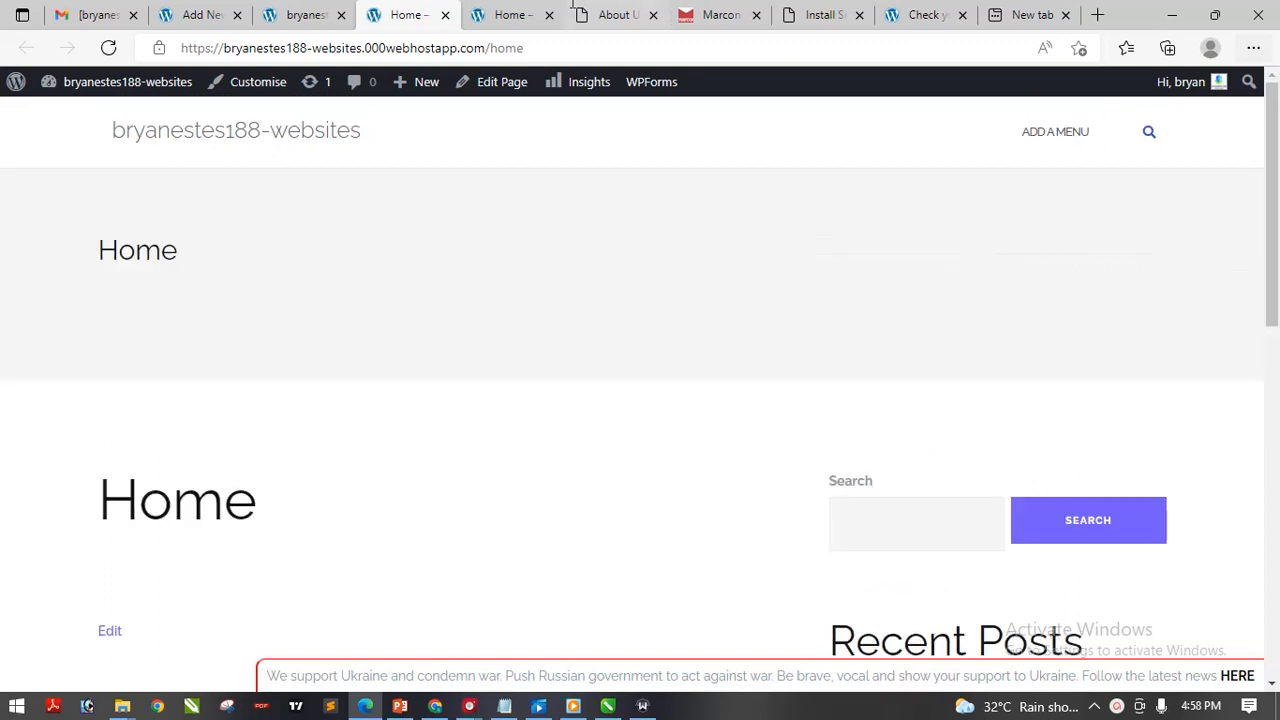
{"action": "left_click", "coordinate": [446, 16]}
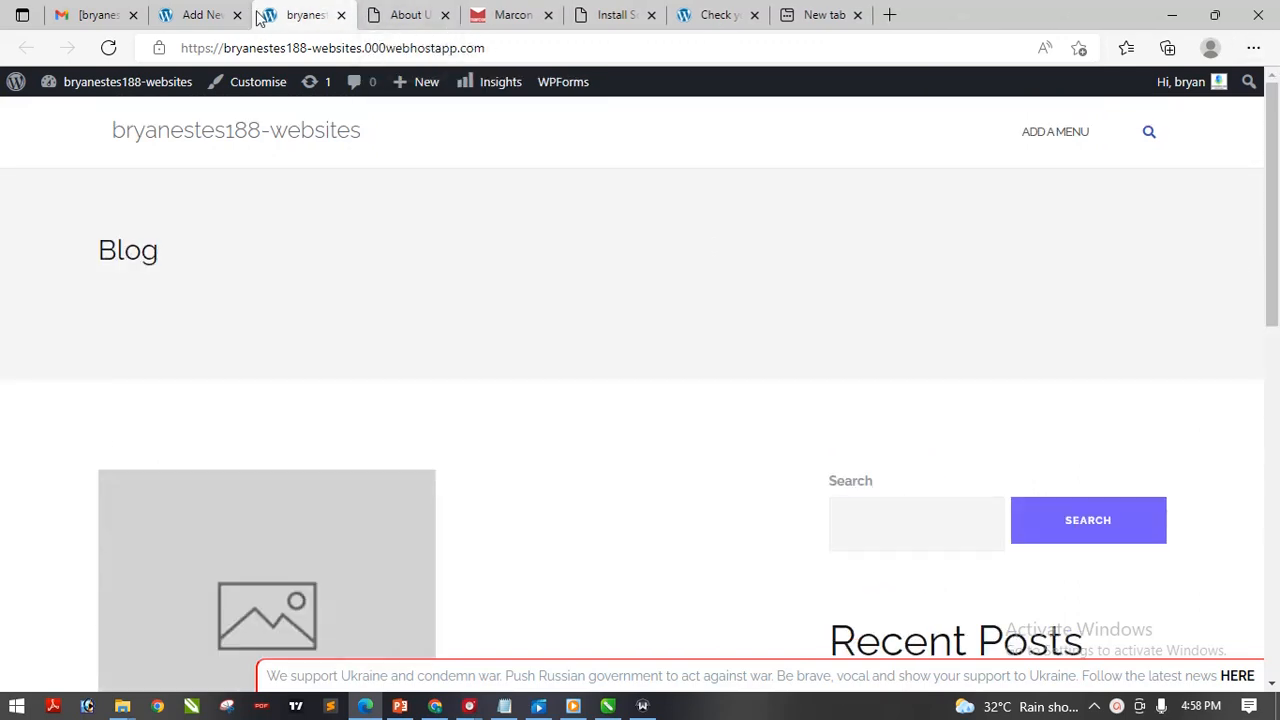
{"action": "left_click", "coordinate": [203, 14]}
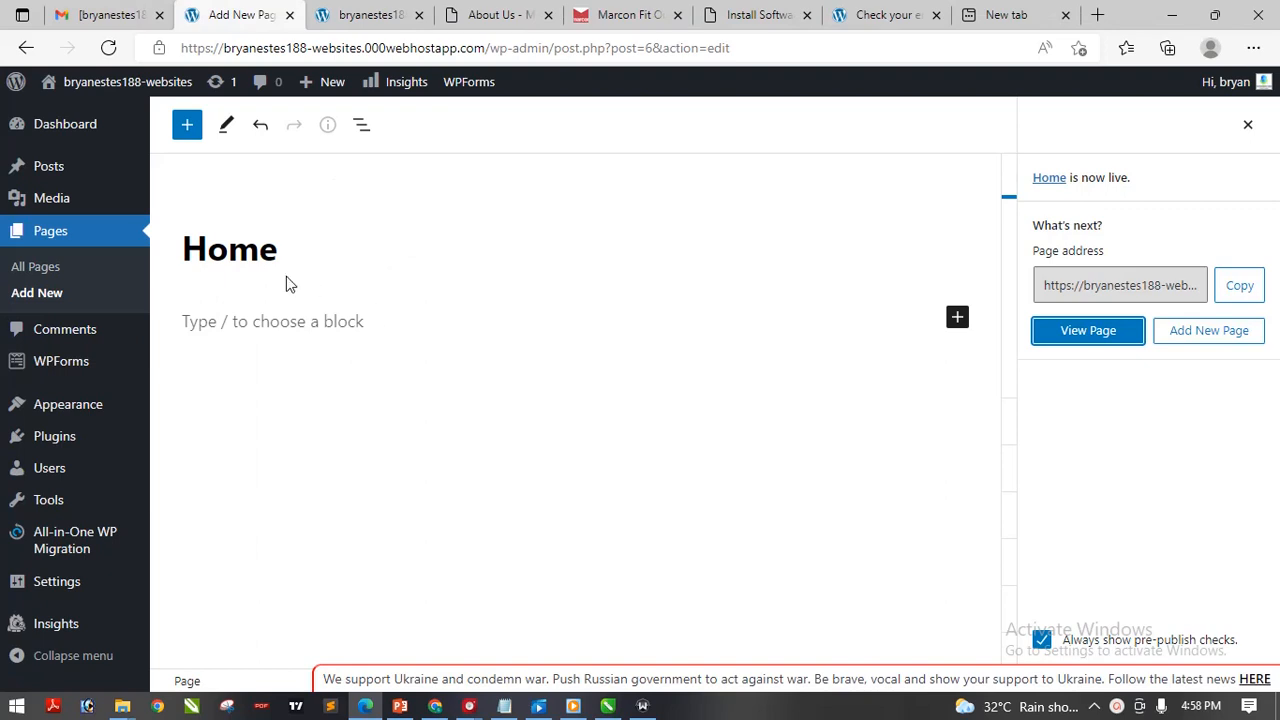
Create a new page titled 'About' and publish it
{"action": "left_click", "coordinate": [55, 300]}
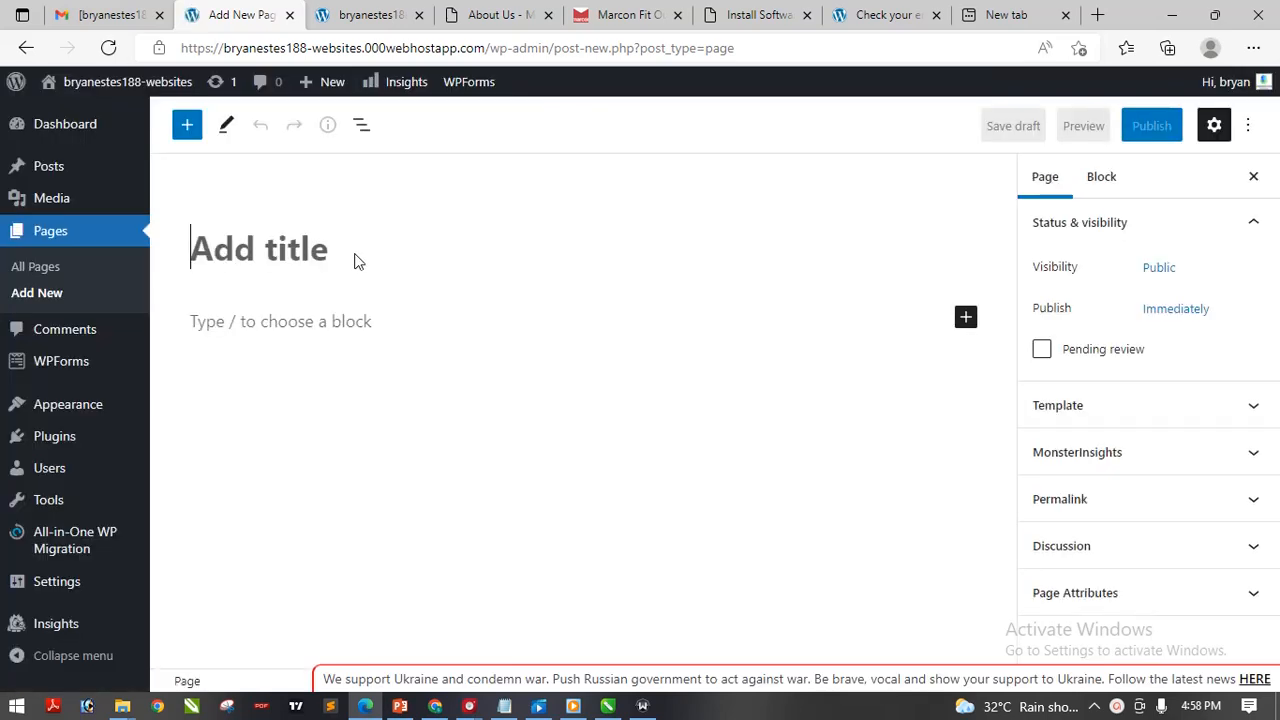
{"action": "type", "text": "About"}
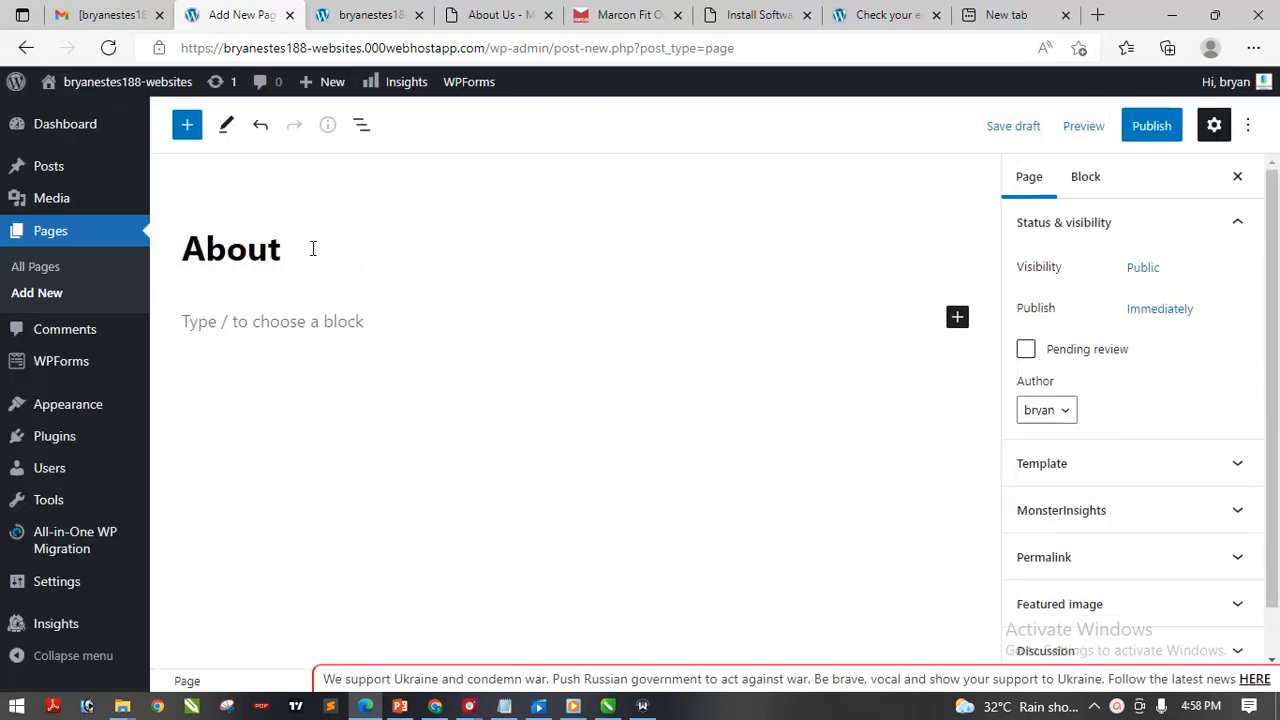
{"action": "left_click", "coordinate": [1158, 127]}
{"action": "left_click", "coordinate": [1106, 127]}
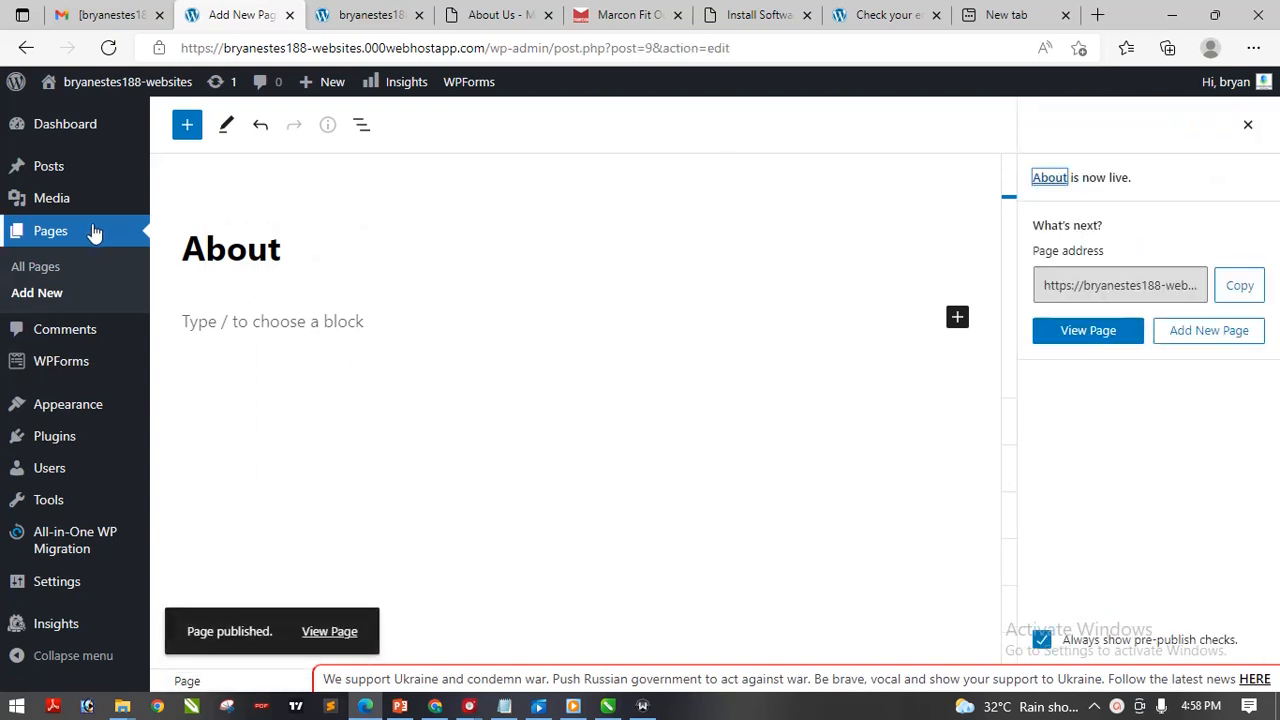
Create a new page titled 'Contact' and publish it
{"action": "left_click", "coordinate": [84, 300]}
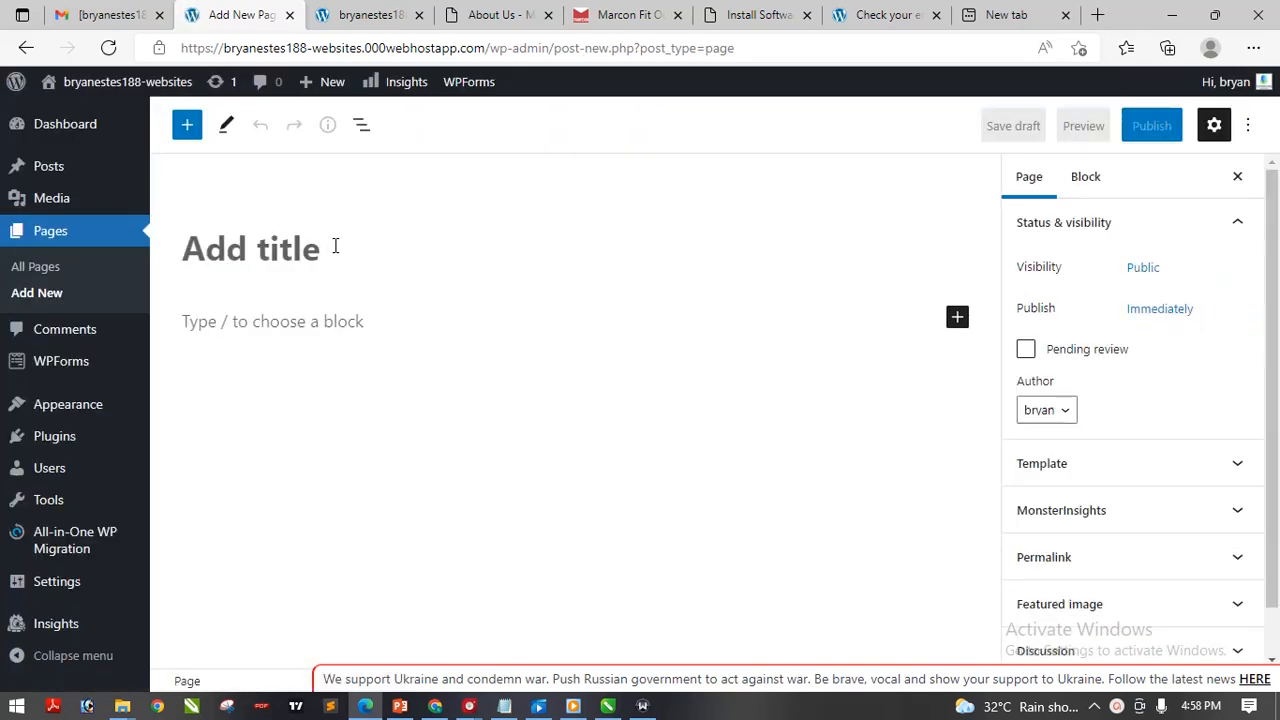
{"action": "type", "text": "Contact"}
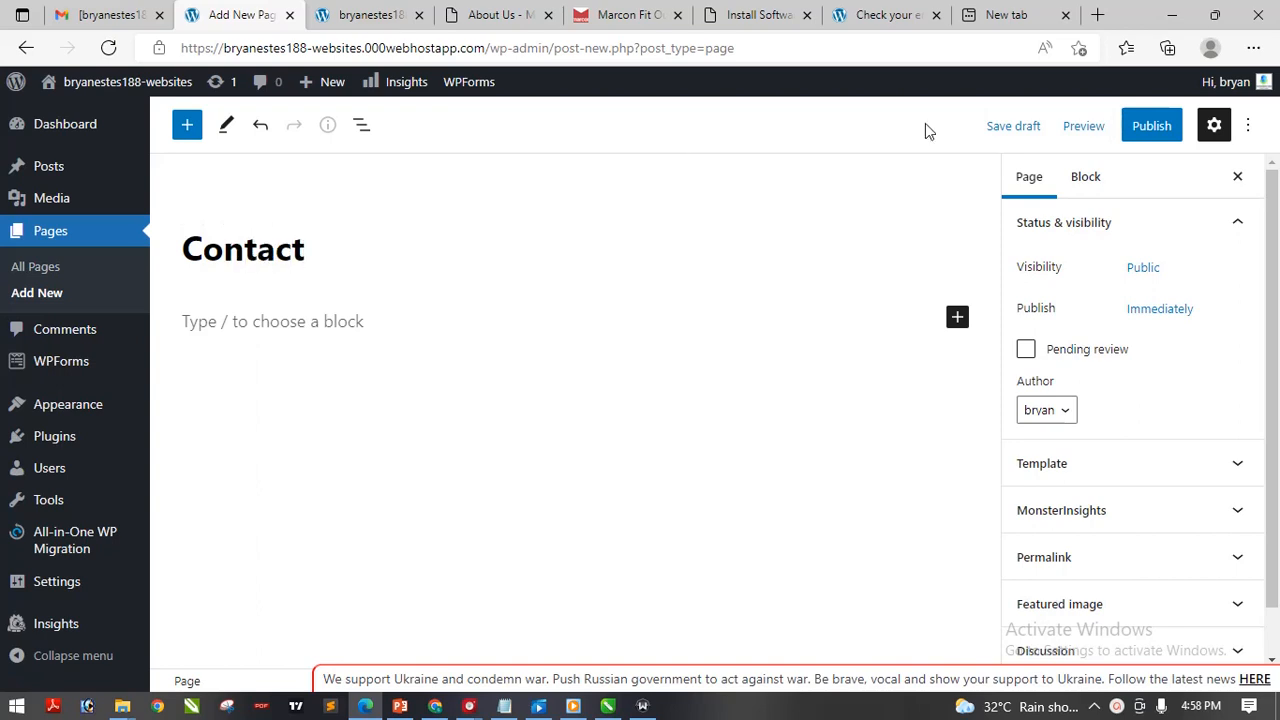
{"action": "left_click", "coordinate": [1150, 125]}
{"action": "left_click", "coordinate": [1105, 130]}
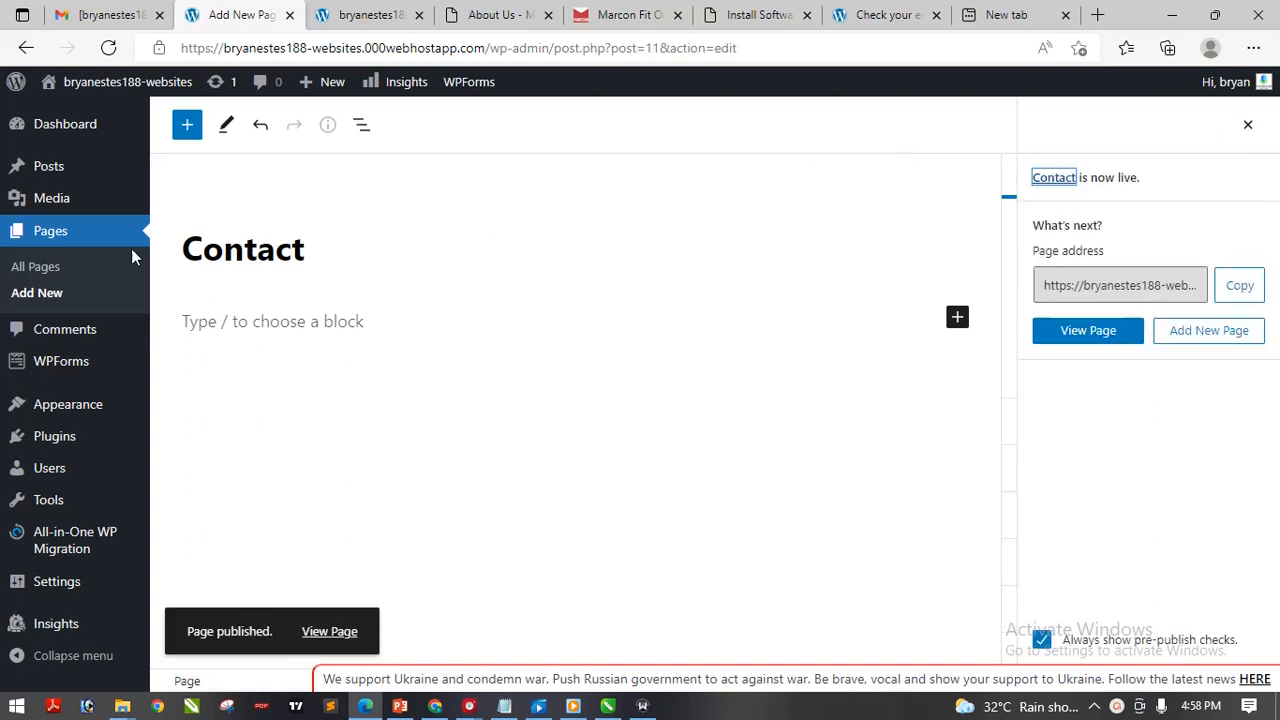
Publish a new 'Services' page, then open All Pages
{"action": "left_click", "coordinate": [52, 290]}
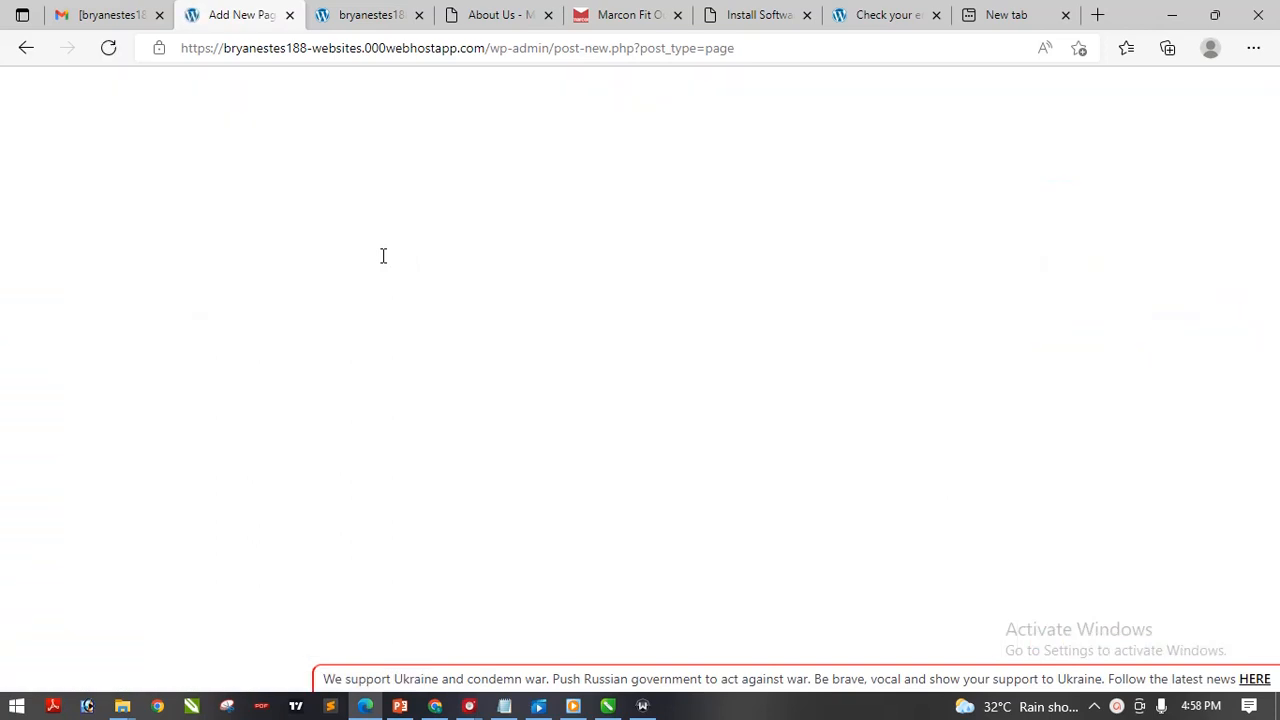
{"action": "type", "text": "ser"}
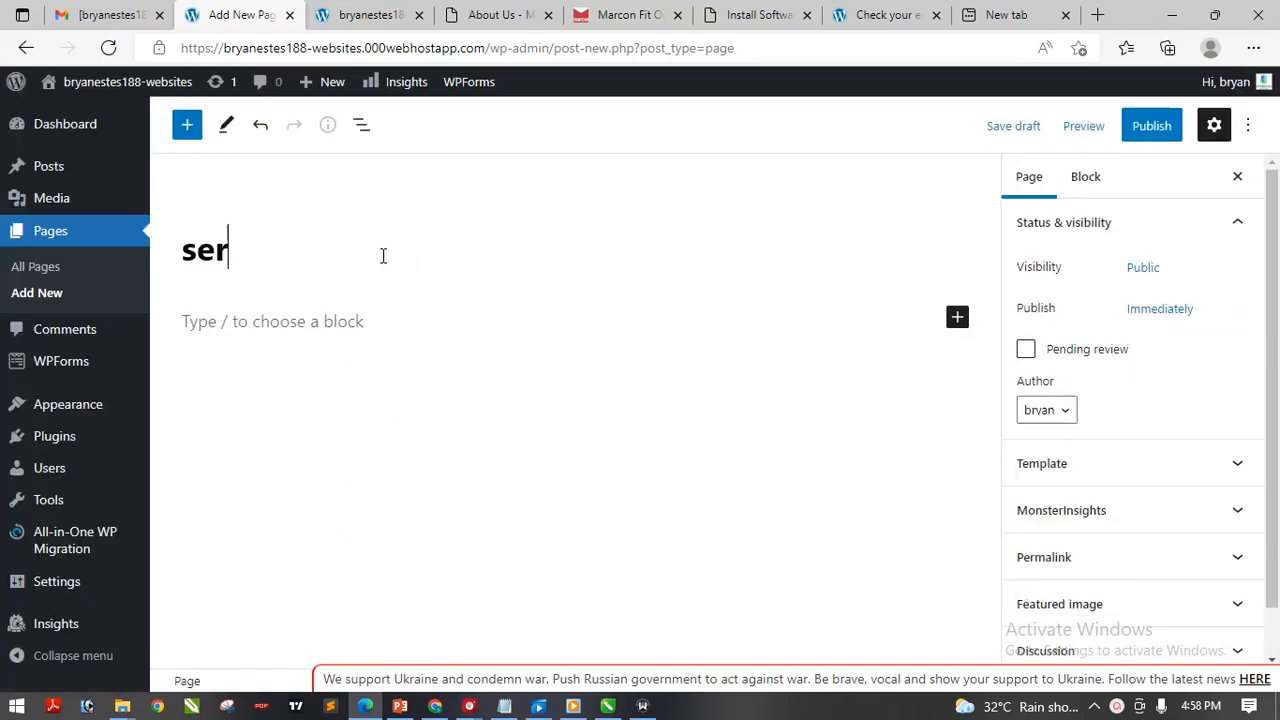
{"action": "key", "text": "BackSpace"}
{"action": "key", "text": "BackSpace"}
{"action": "key", "text": "BackSpace"}
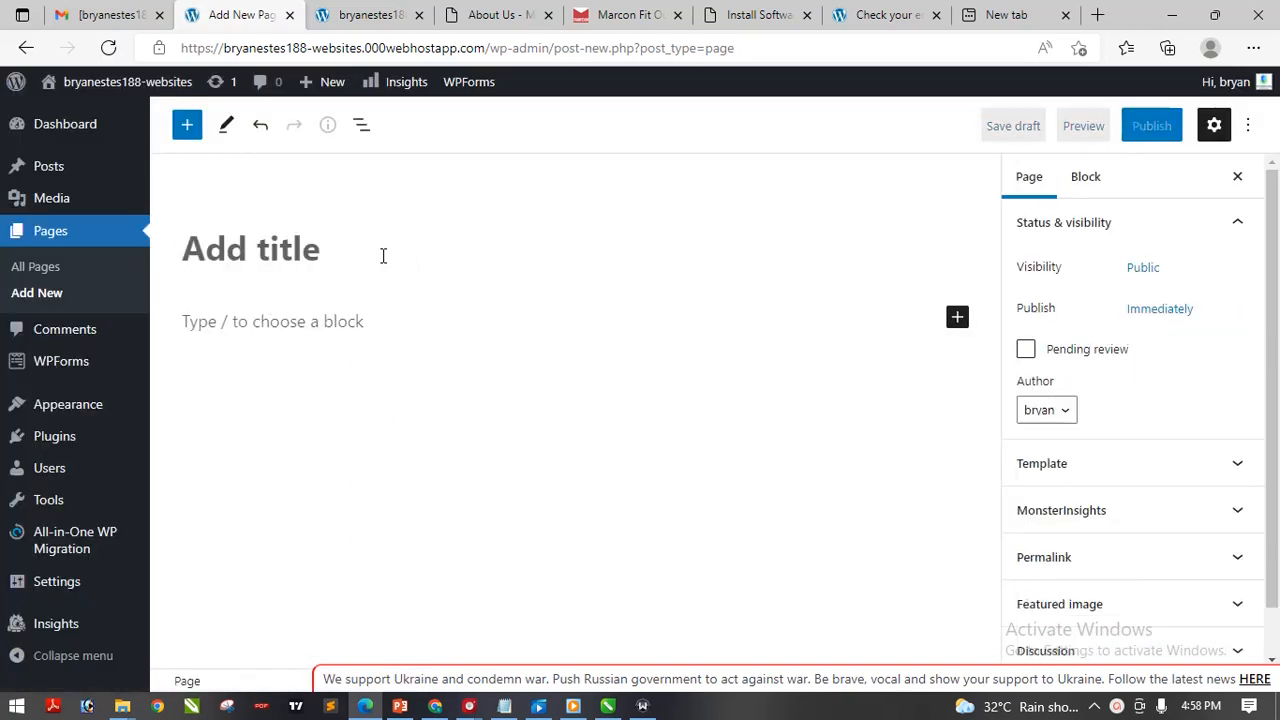
{"action": "type", "text": "Services"}
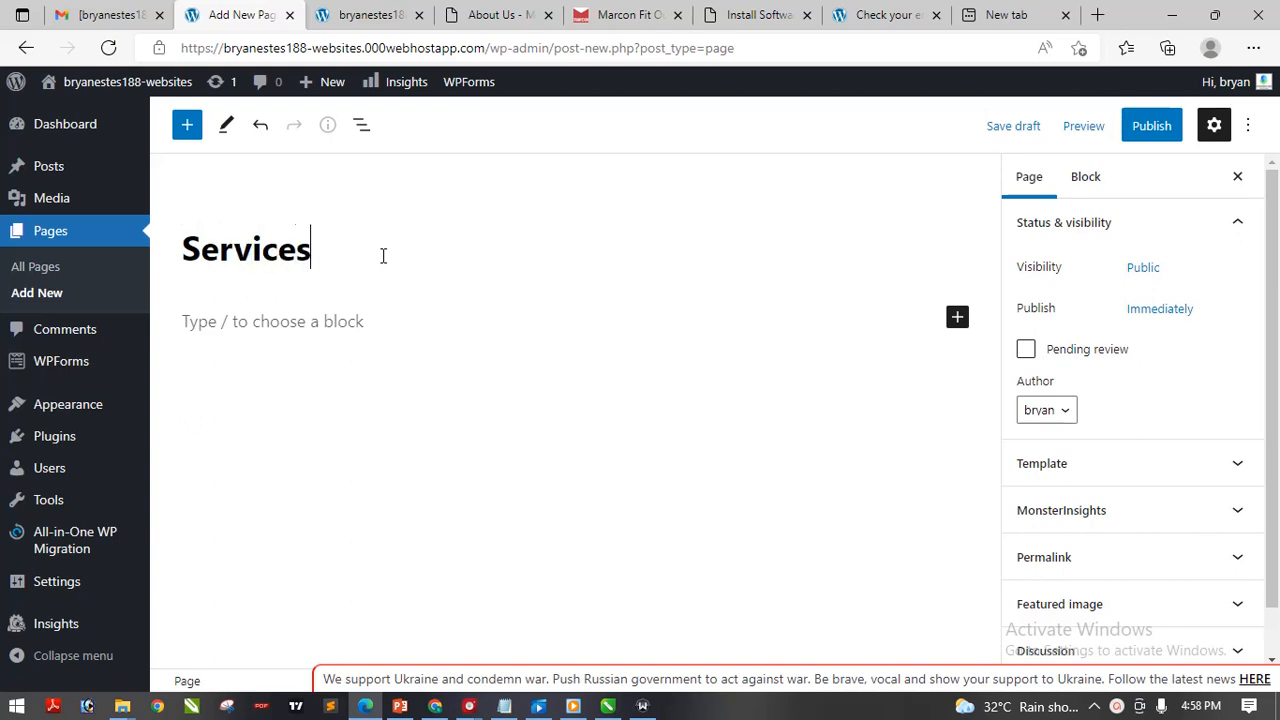
{"action": "left_click", "coordinate": [1145, 128]}
{"action": "left_click", "coordinate": [1143, 130]}
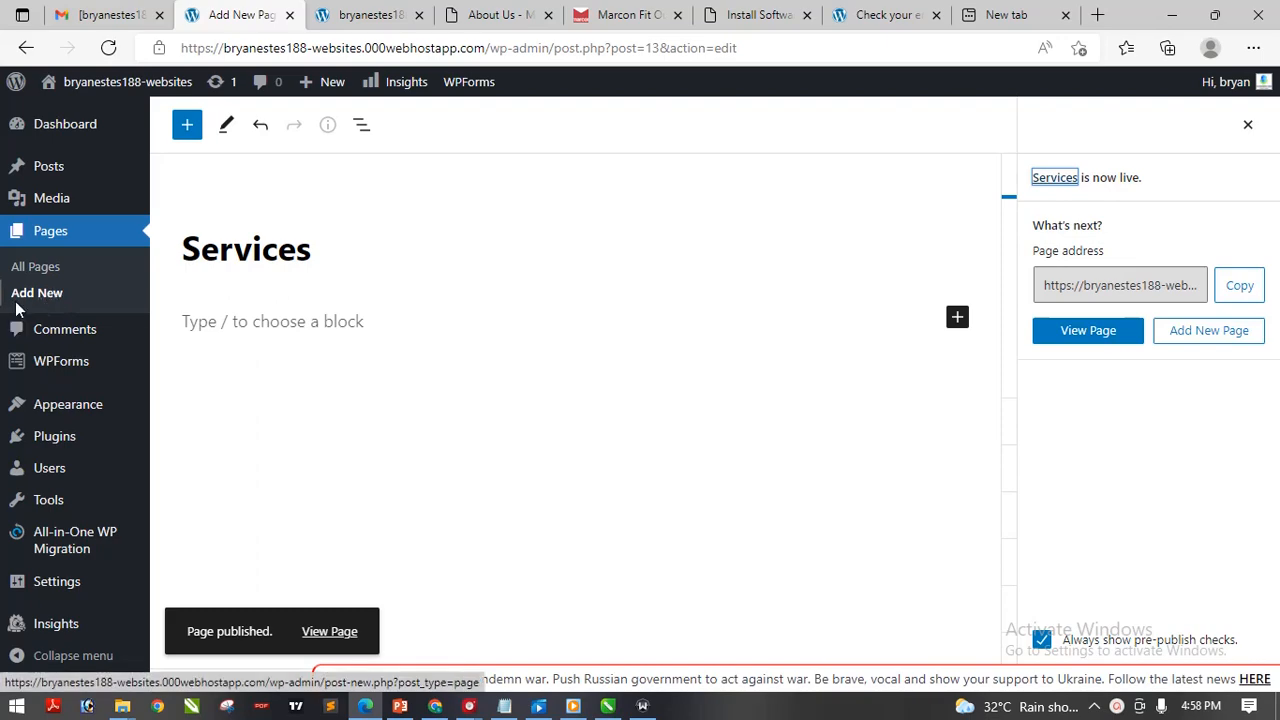
{"action": "left_click", "coordinate": [36, 267]}
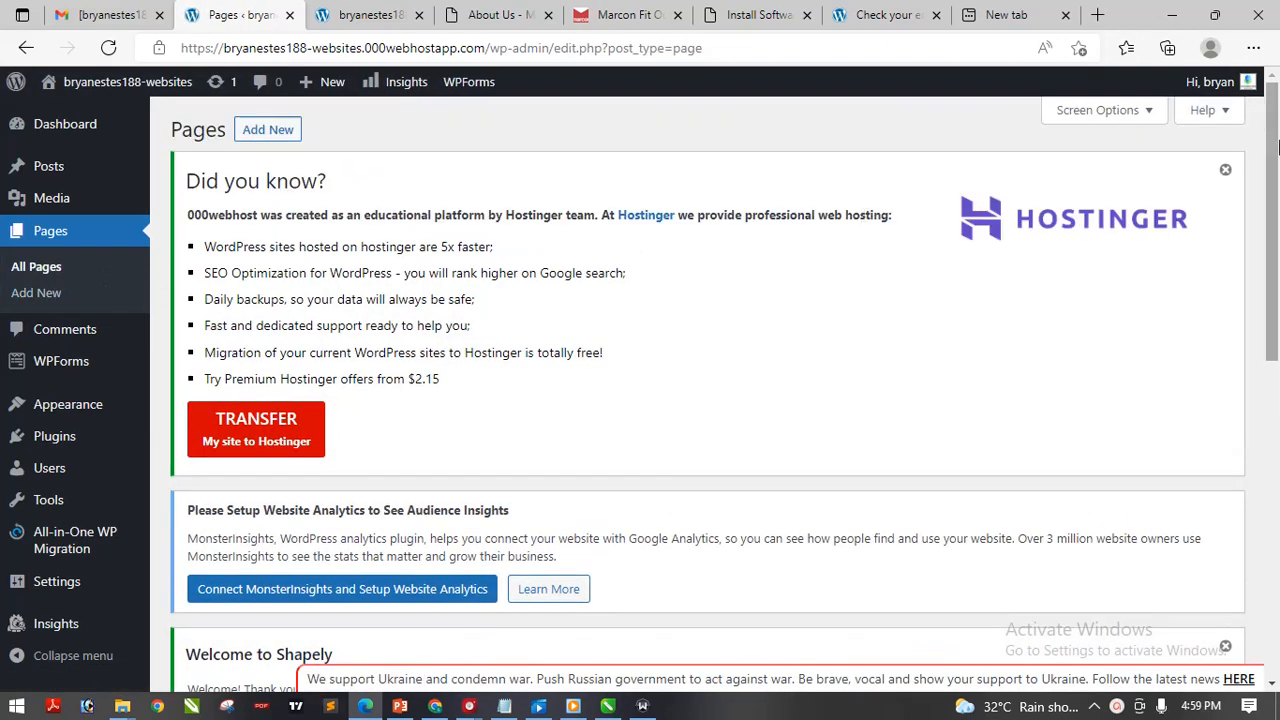
Scroll the Pages list, then reload the live site's Blog page to check for changes
{"action": "left_click_drag", "start_coordinate": [1278, 147], "coordinate": [1276, 450]}
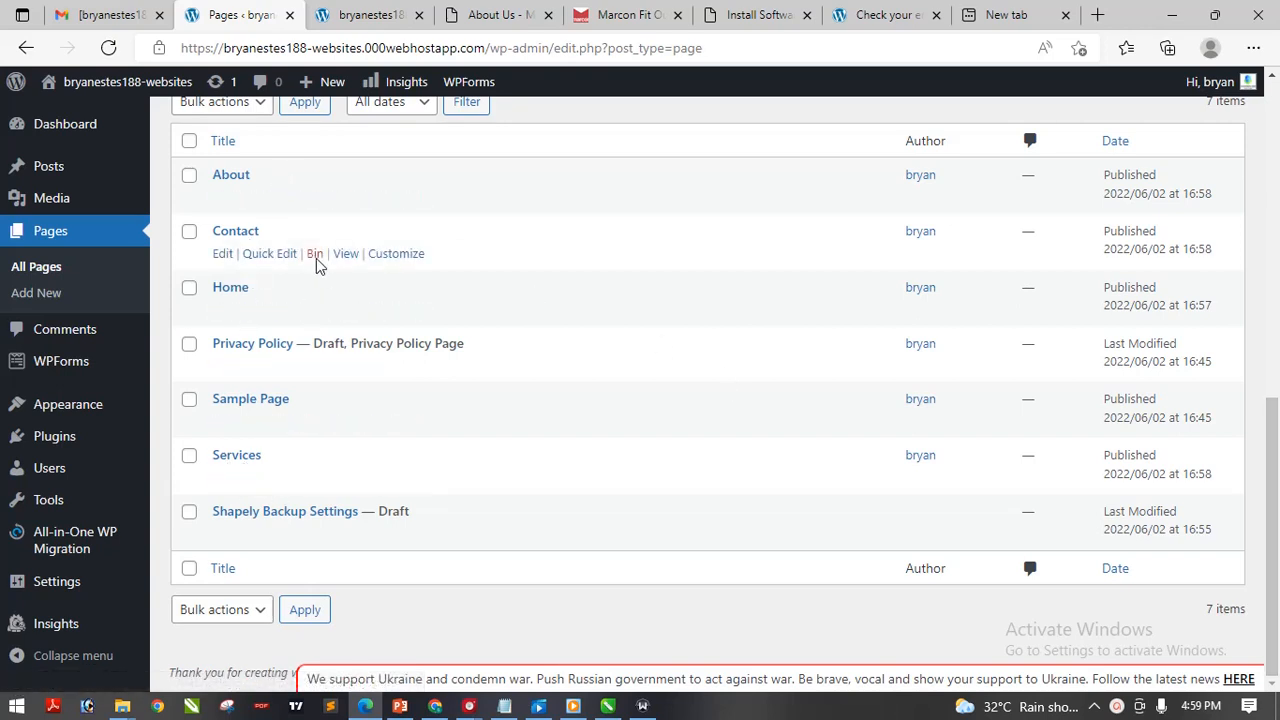
{"action": "left_click", "coordinate": [363, 12]}
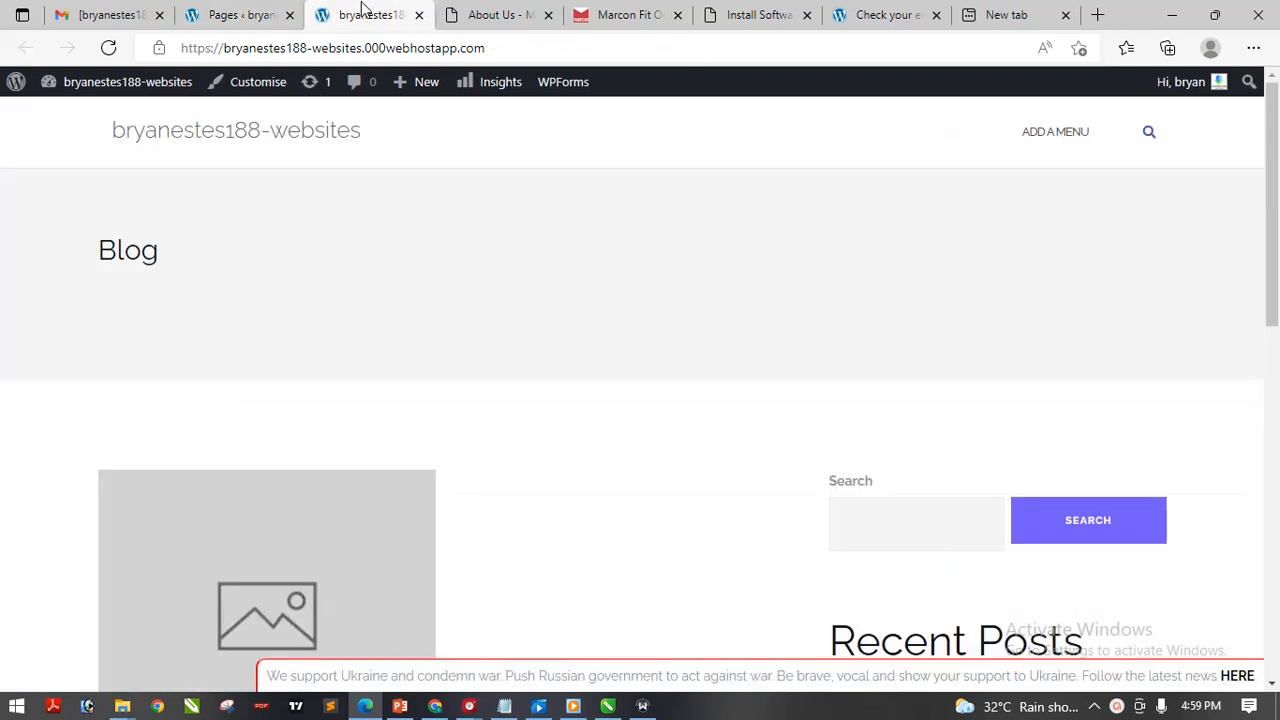
{"action": "left_click", "coordinate": [641, 52]}
{"action": "key", "text": "Return"}
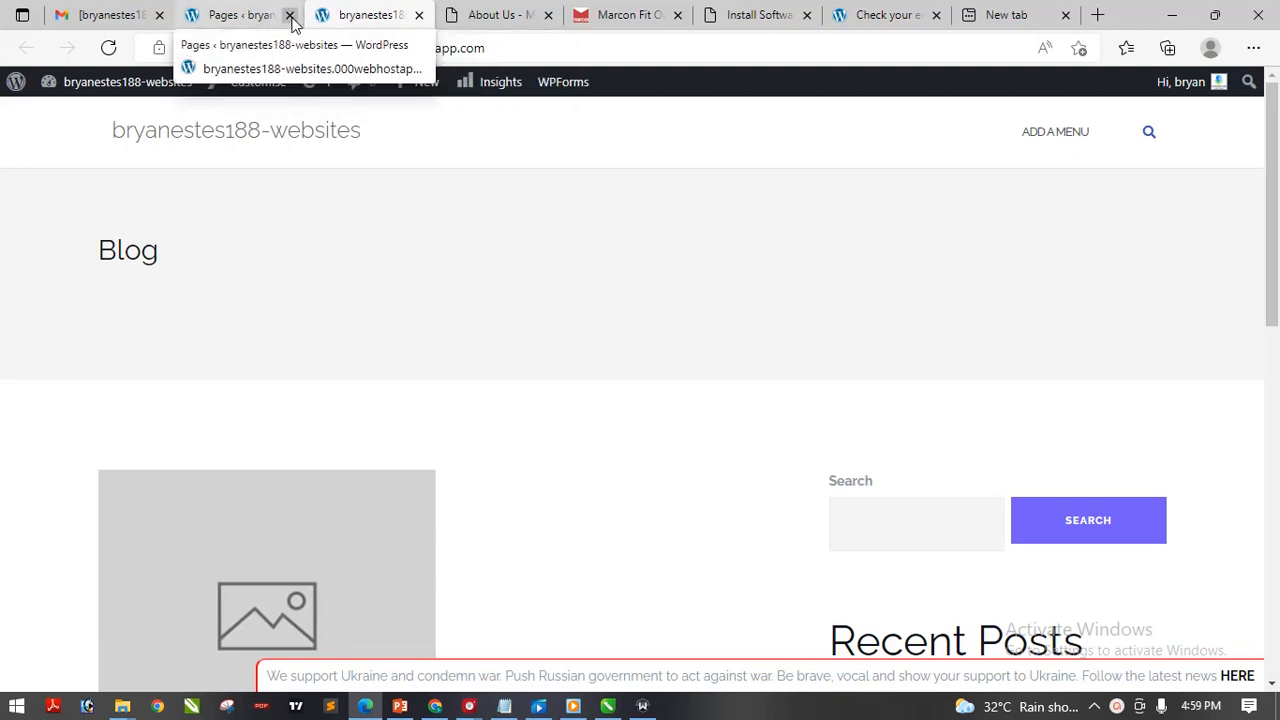
Return to the admin tab and go to Appearance > Themes
{"action": "left_click", "coordinate": [252, 20]}
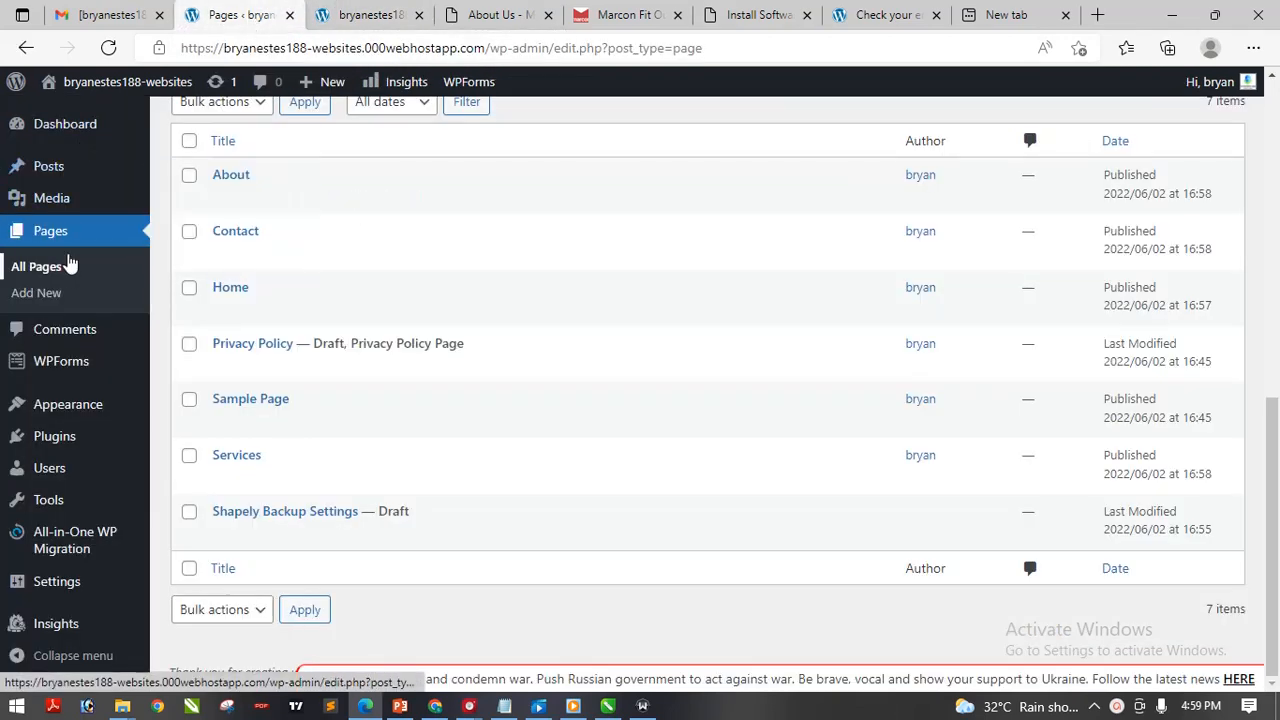
{"action": "mouse_move", "coordinate": [60, 410]}
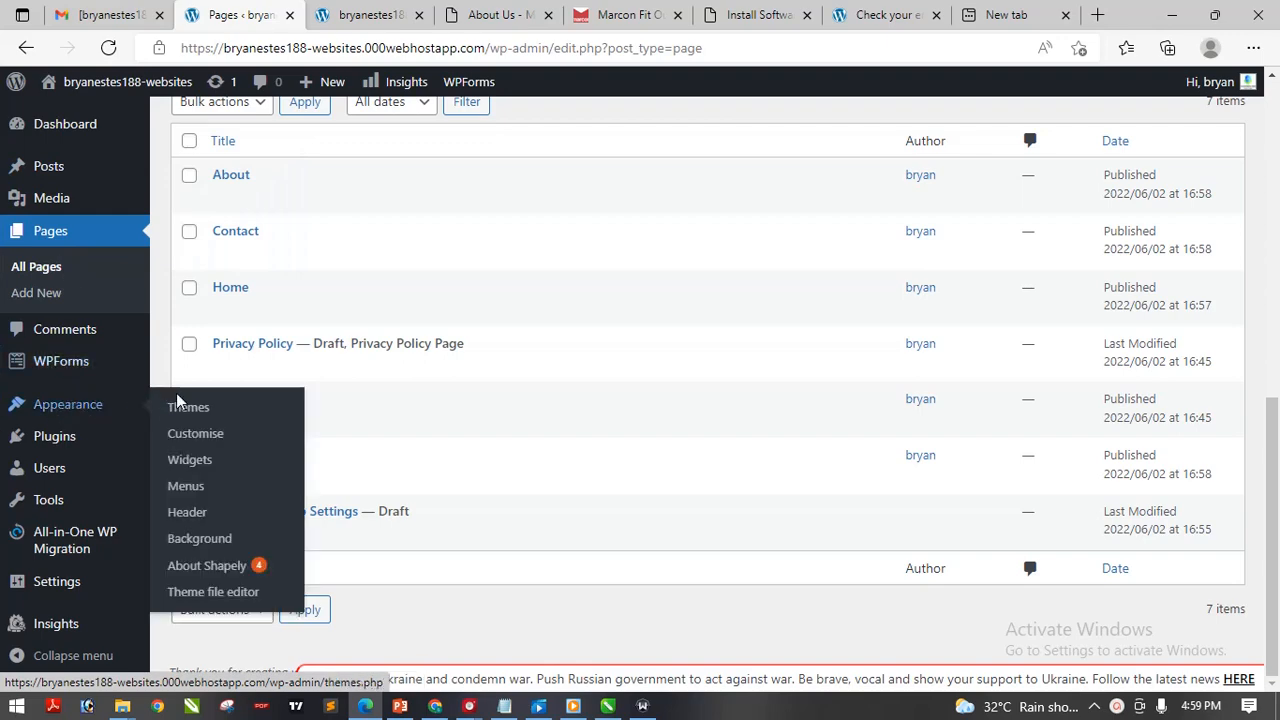
{"action": "left_click", "coordinate": [203, 410]}
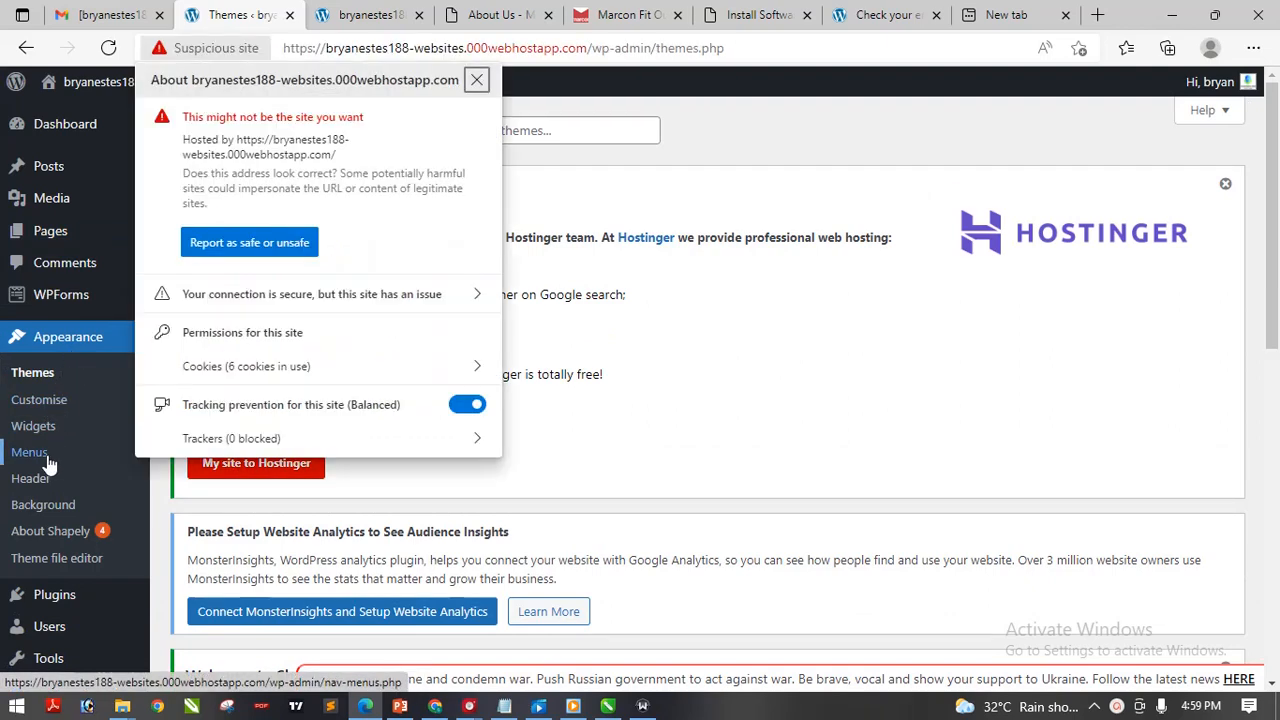
Go to the Menus screen, scroll it, and glance at the live Blog page
{"action": "left_click", "coordinate": [47, 458]}
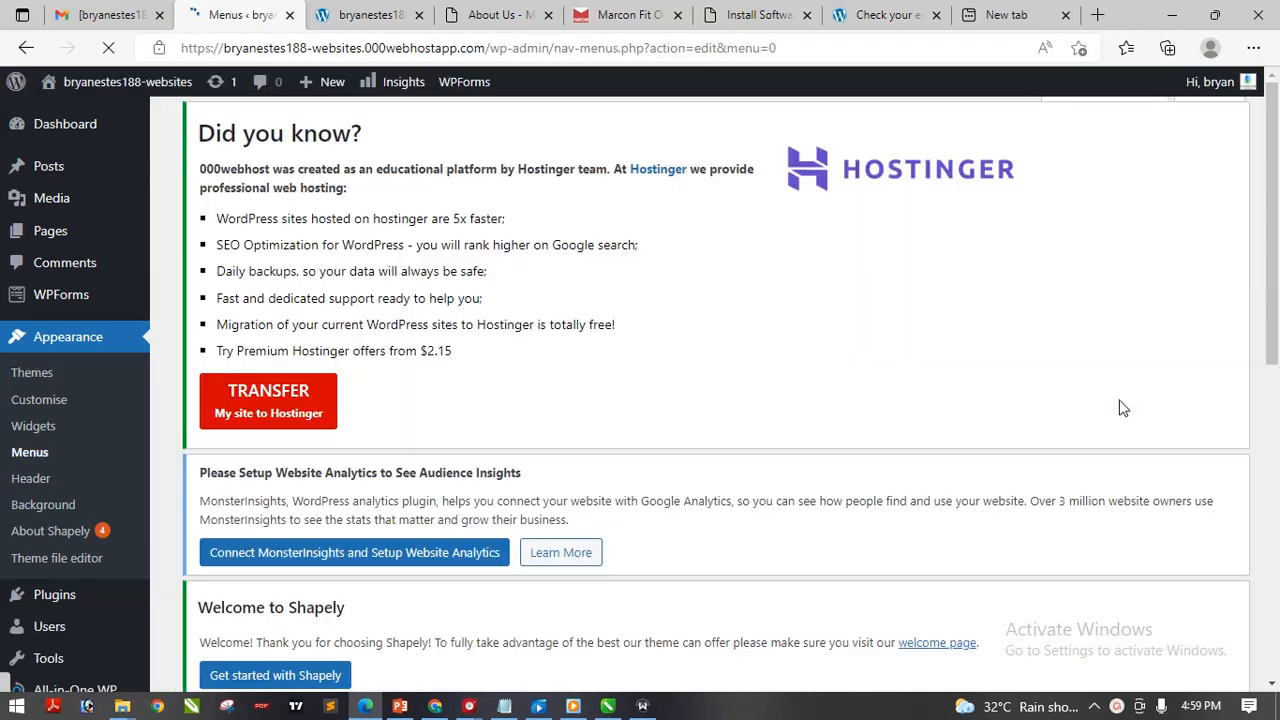
{"action": "scroll", "coordinate": [1278, 342], "scroll_direction": "down", "scroll_amount": 2}
{"action": "left_click_drag", "start_coordinate": [1278, 342], "coordinate": [1278, 554]}
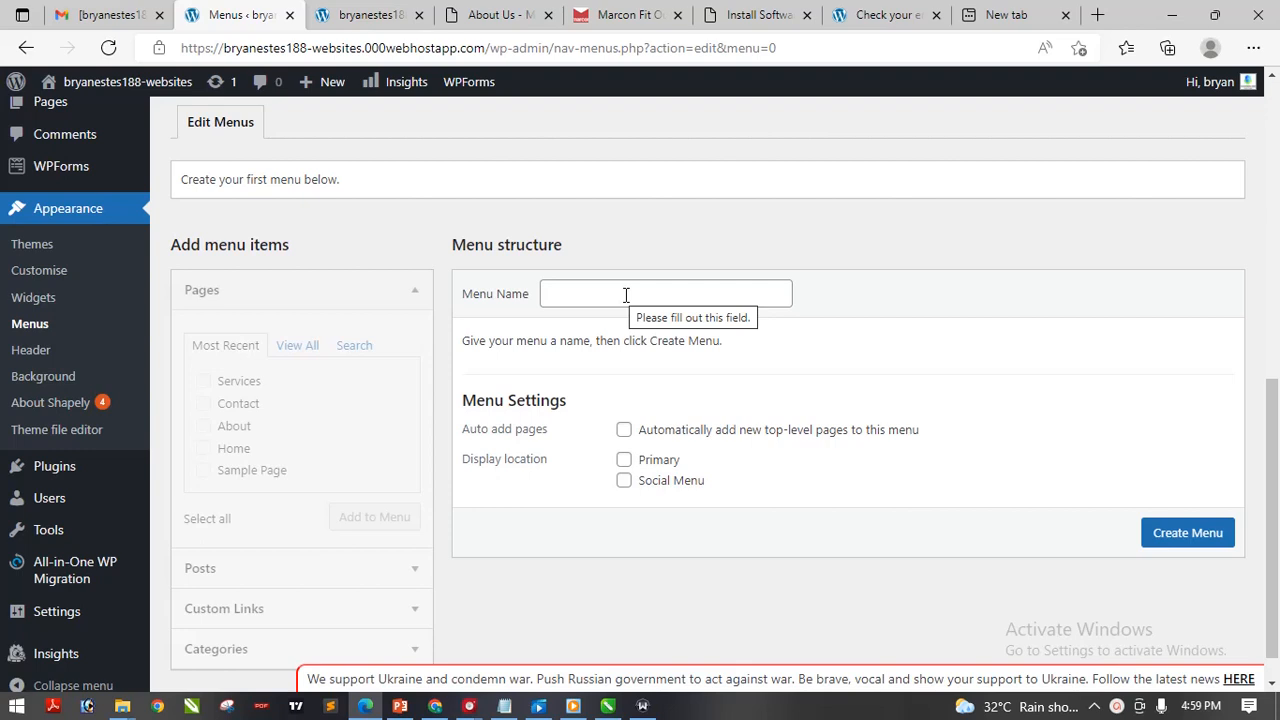
{"action": "left_click", "coordinate": [385, 15]}
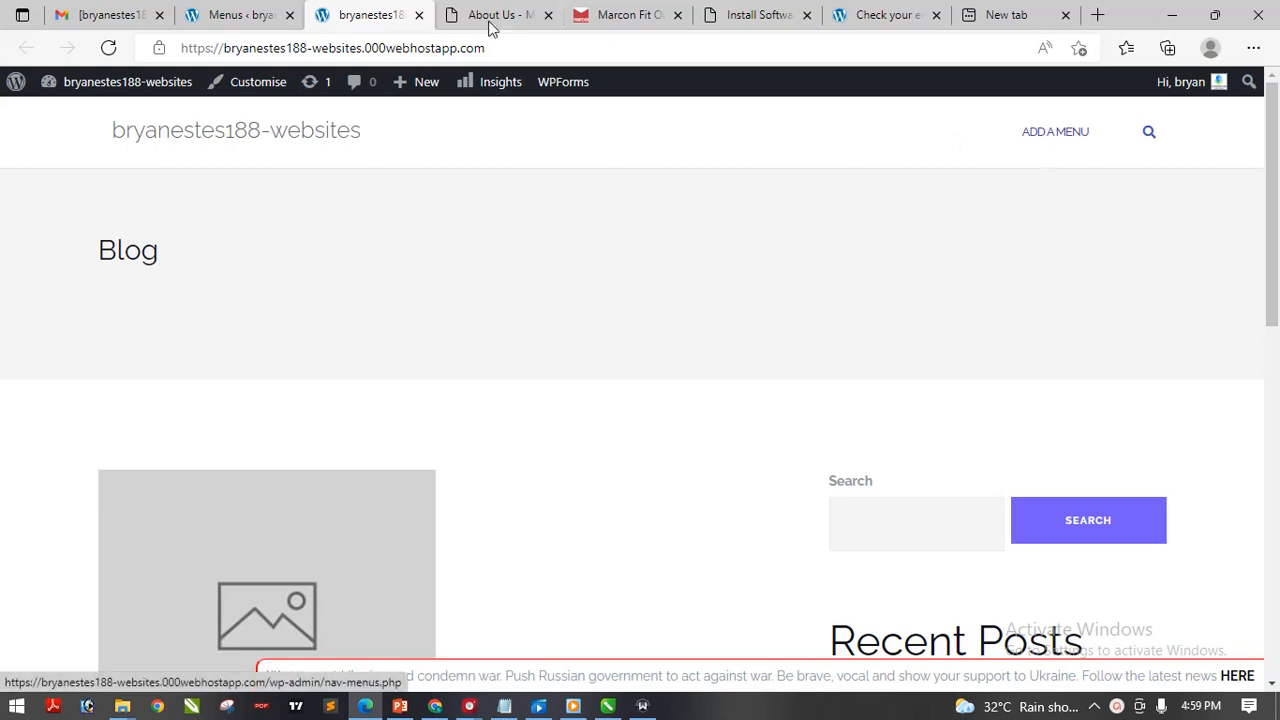
{"action": "left_click", "coordinate": [234, 14]}
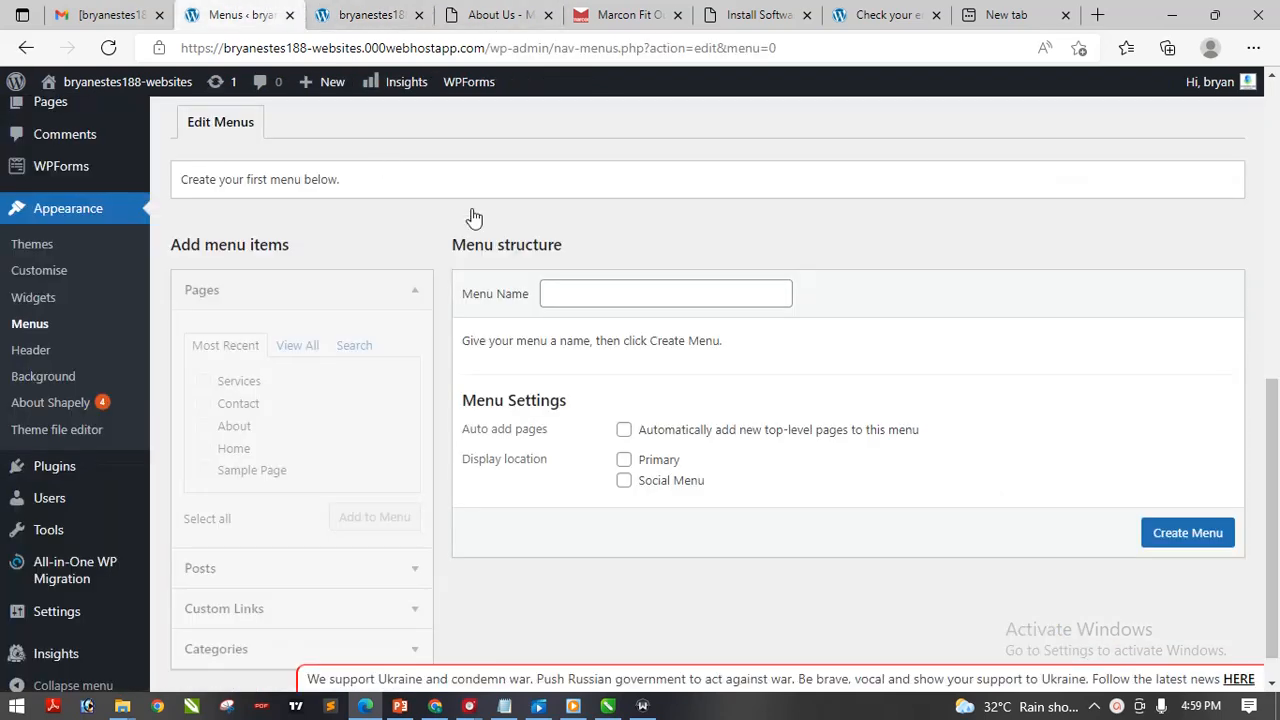
Name the new menu 'Main Menu' and tick the Primary display location
{"action": "left_click", "coordinate": [576, 293]}
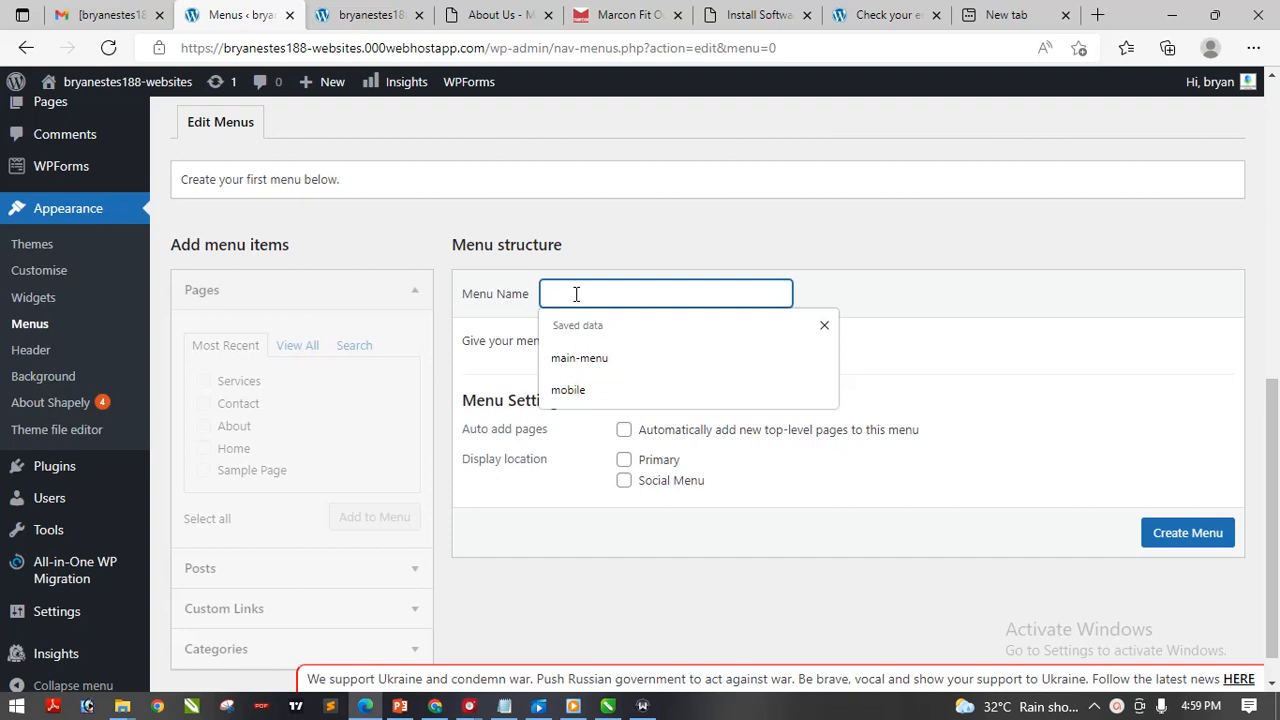
{"action": "type", "text": "a"}
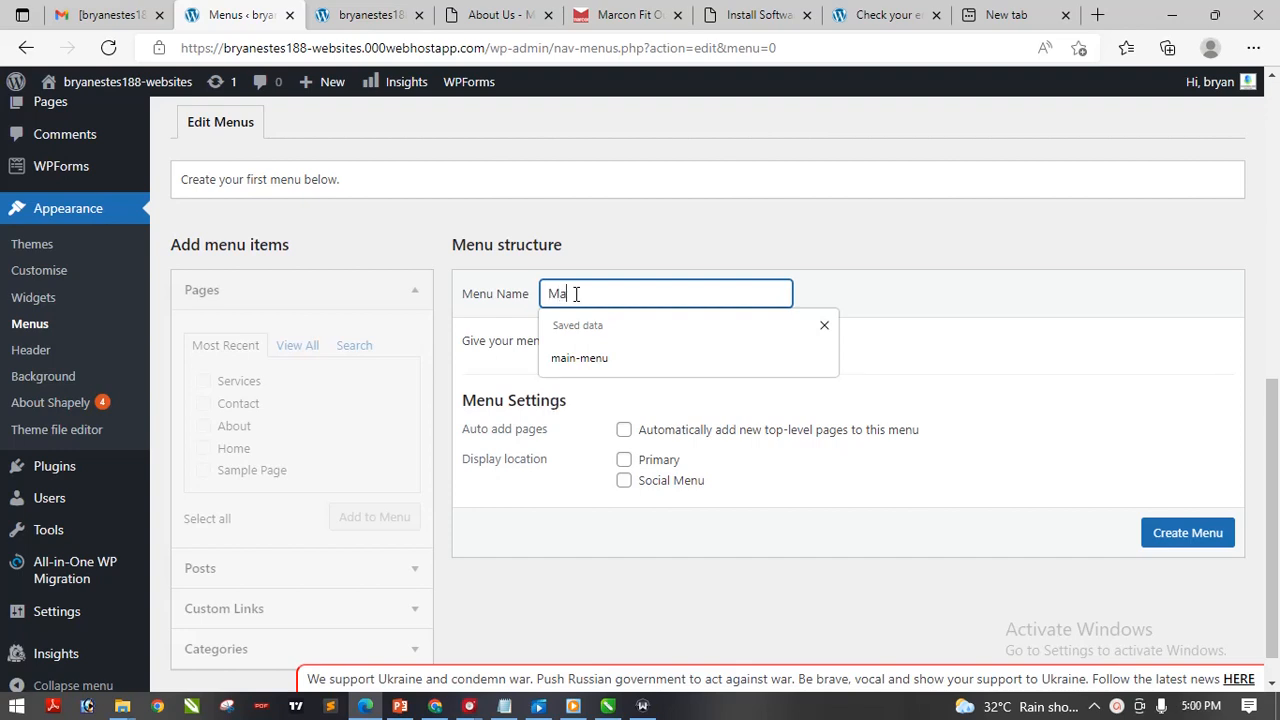
{"action": "type", "text": "in Menu"}
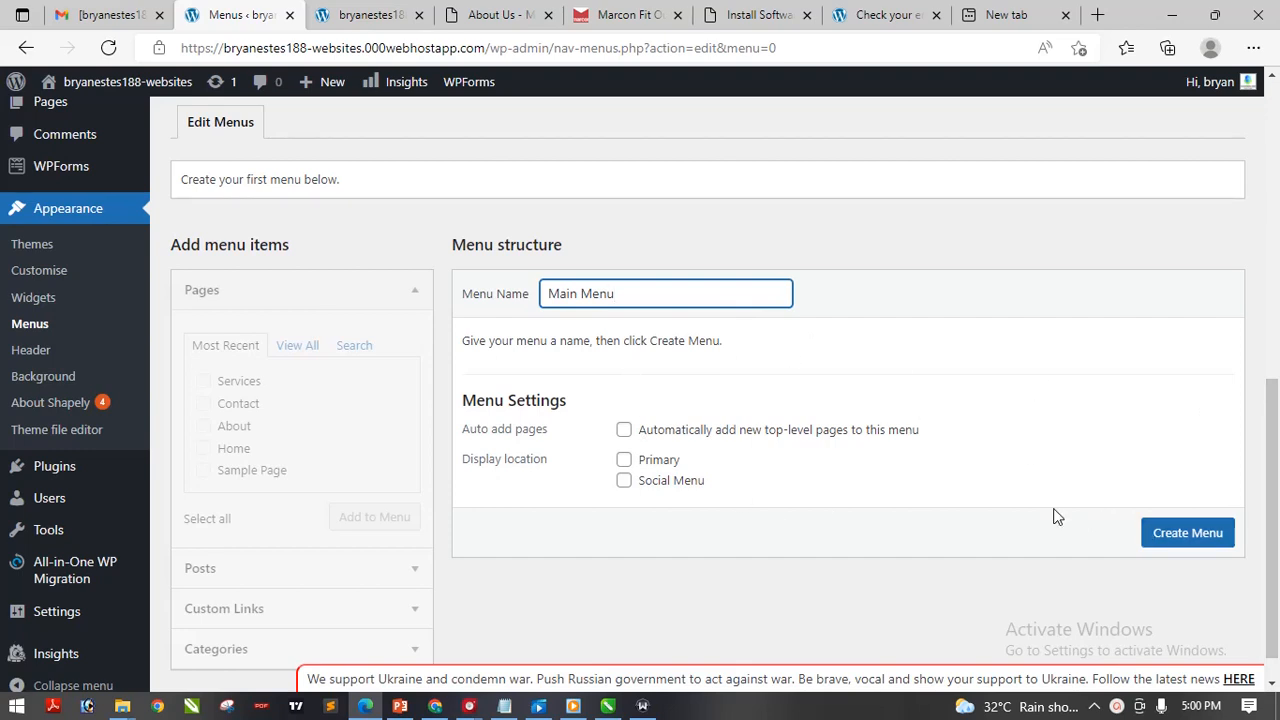
{"action": "left_click", "coordinate": [624, 461]}
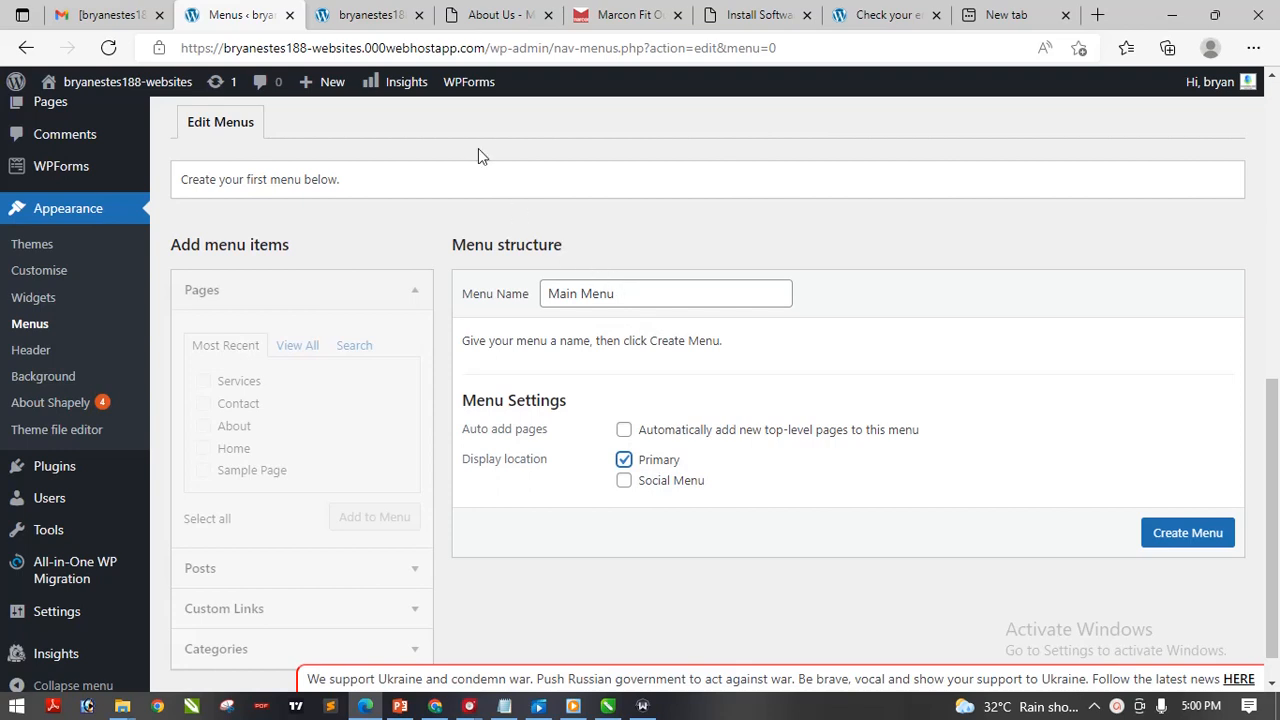
{"action": "left_click", "coordinate": [372, 15]}
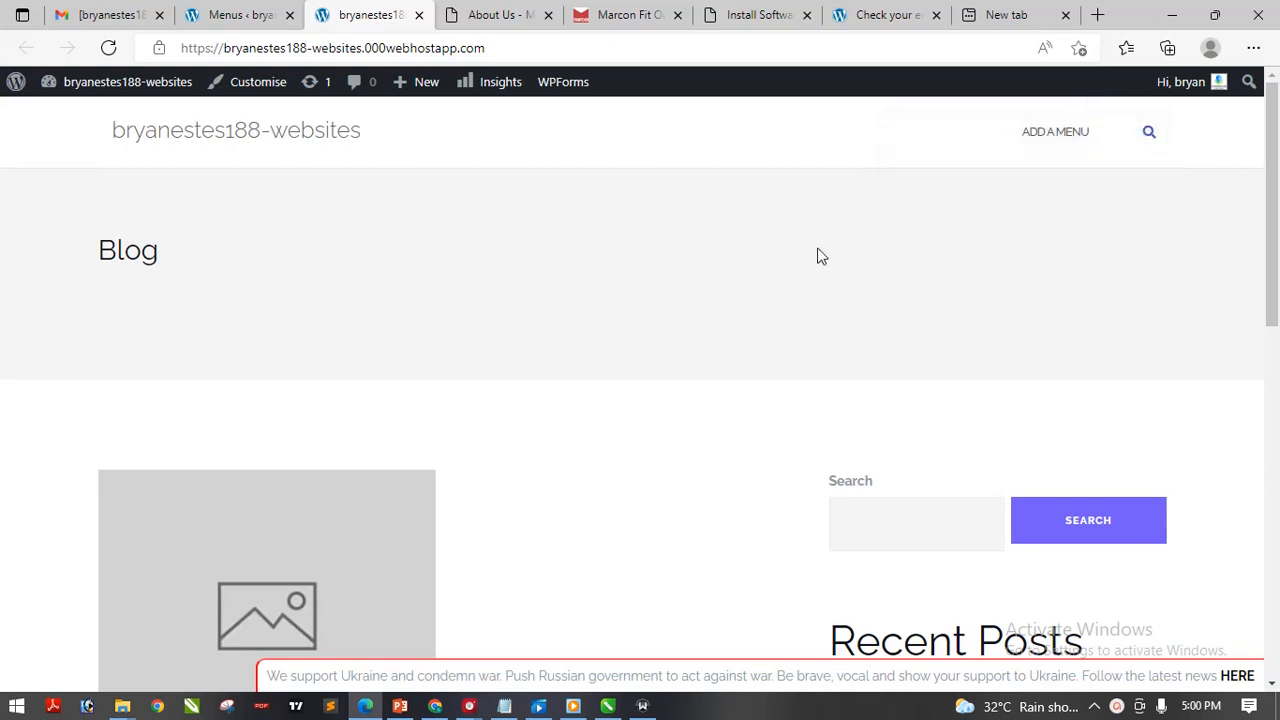
{"action": "left_click", "coordinate": [248, 14]}
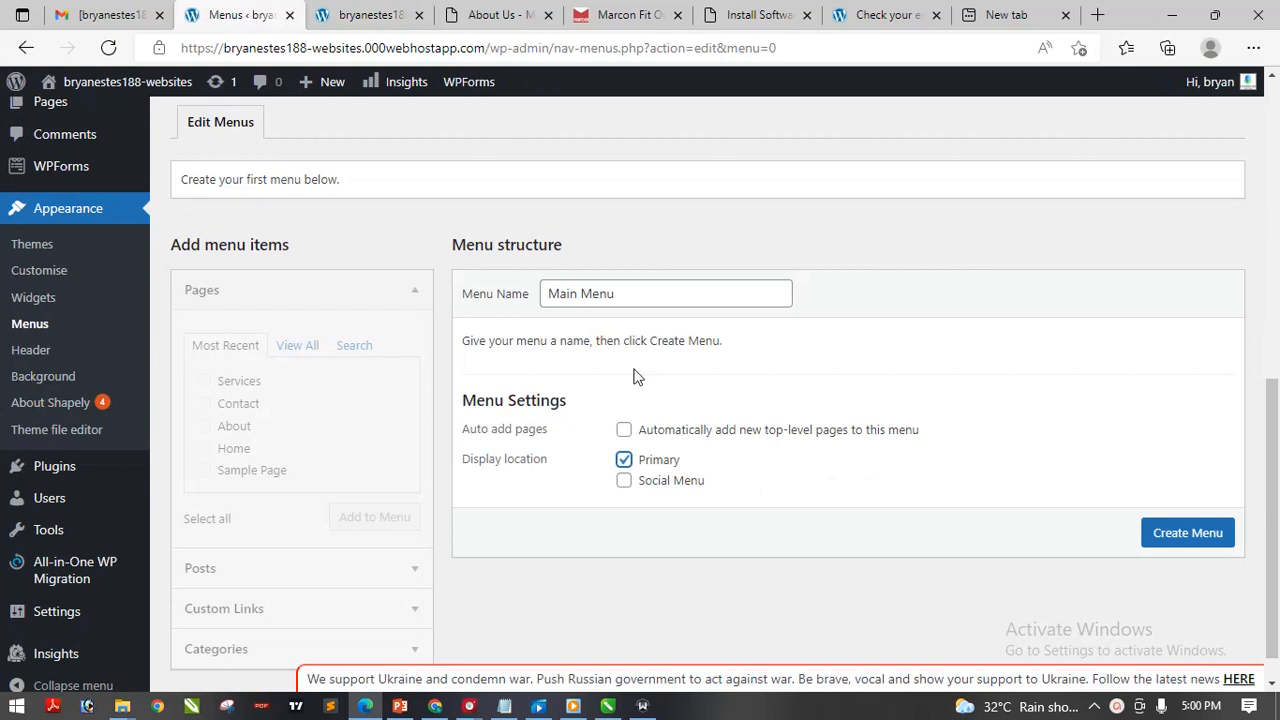
Create the Main Menu, then compare the live Blog page with the Marcon About Us reference tab
{"action": "left_click", "coordinate": [1205, 534]}
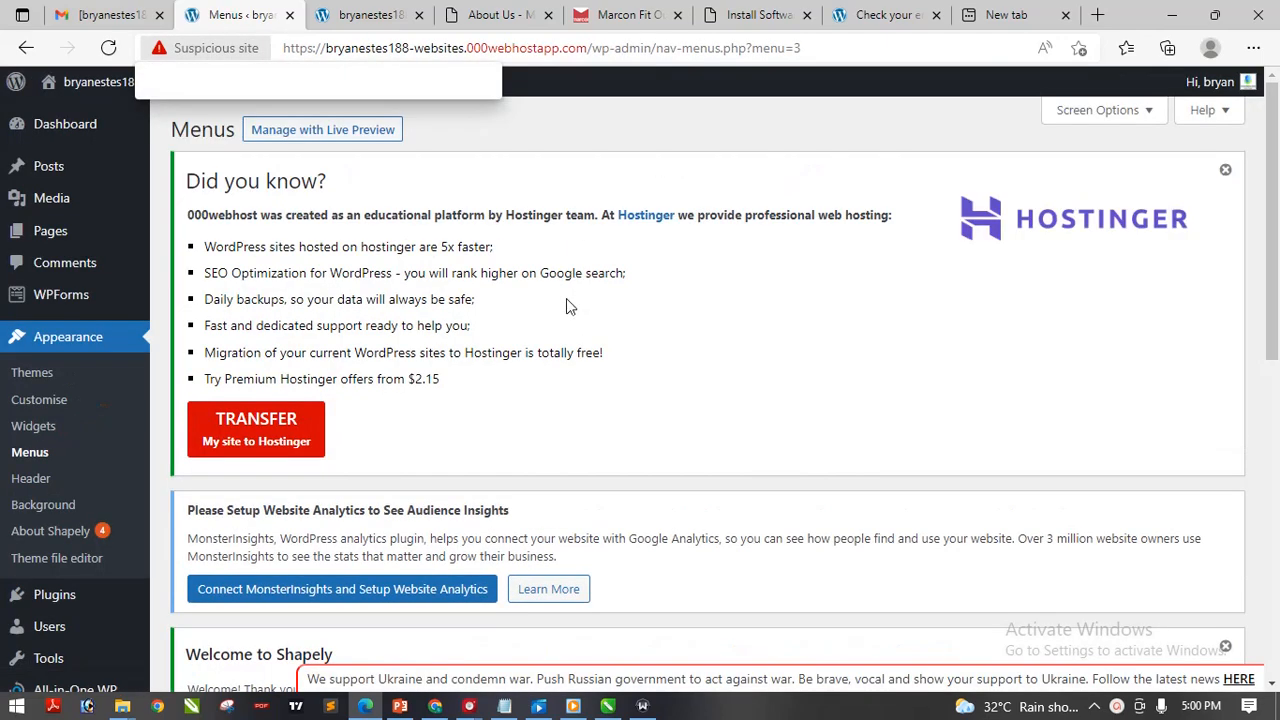
{"action": "left_click", "coordinate": [362, 14]}
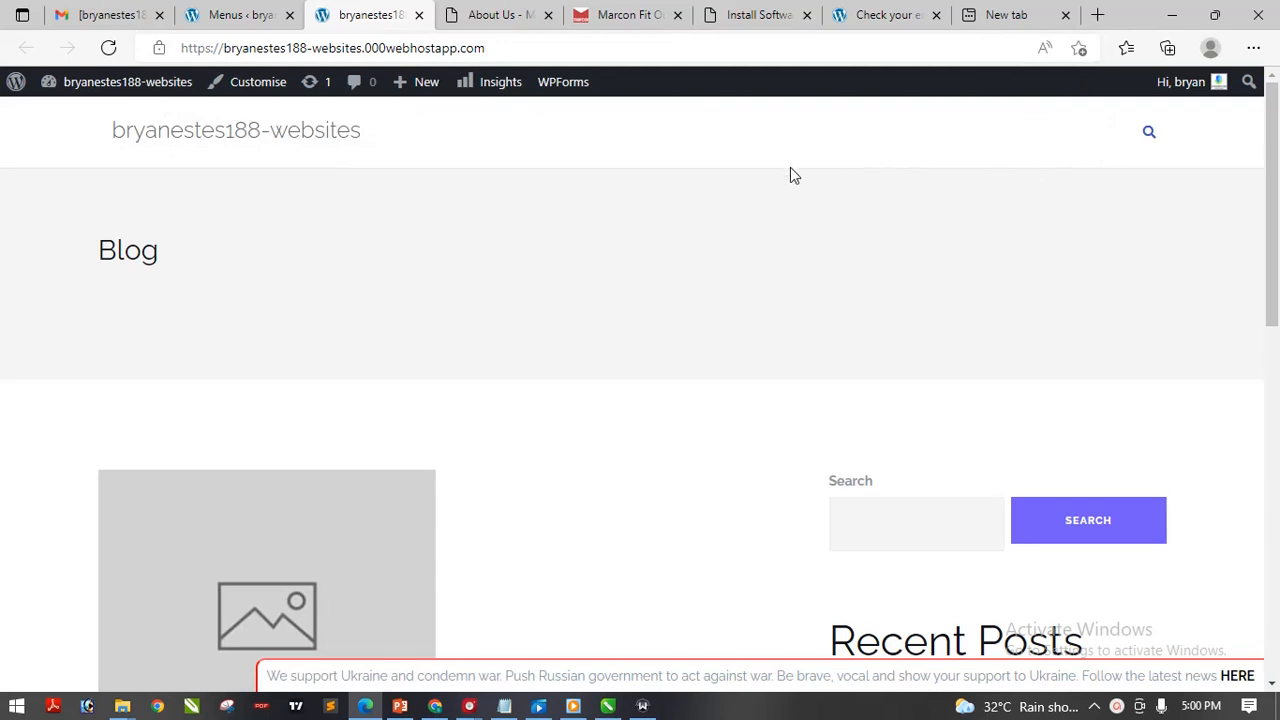
{"action": "left_click", "coordinate": [495, 15]}
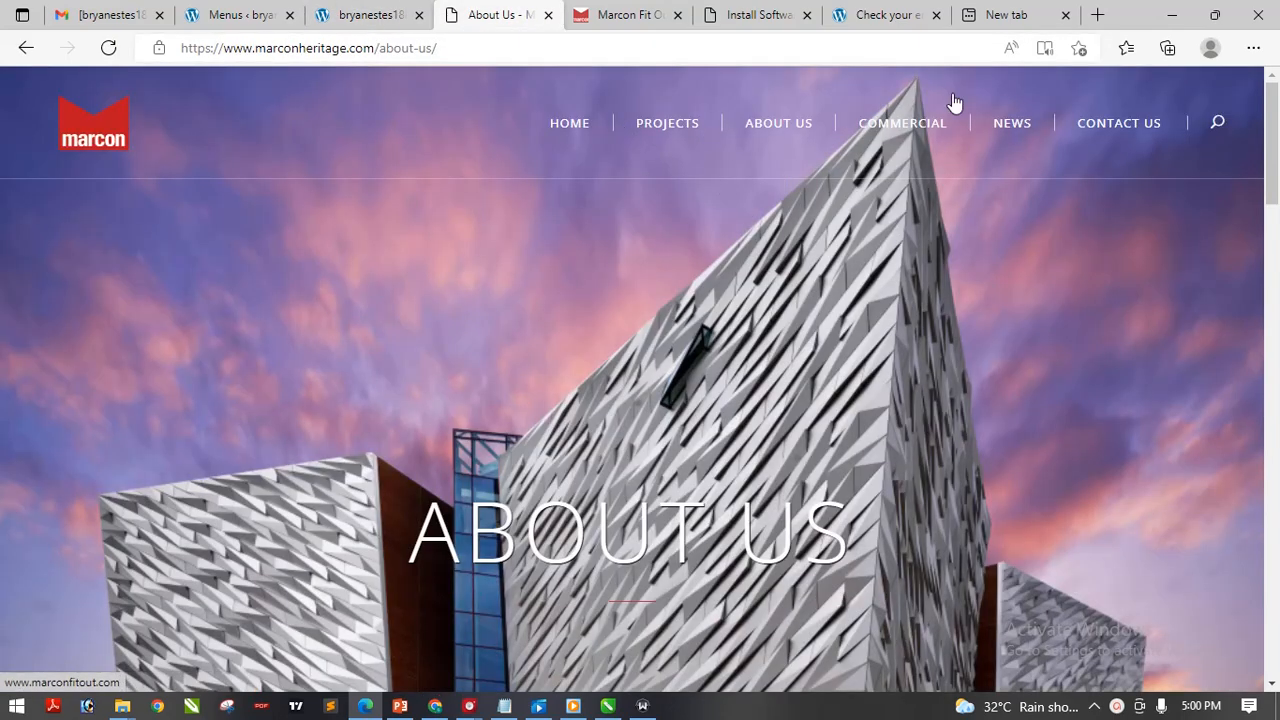
{"action": "left_click", "coordinate": [351, 15]}
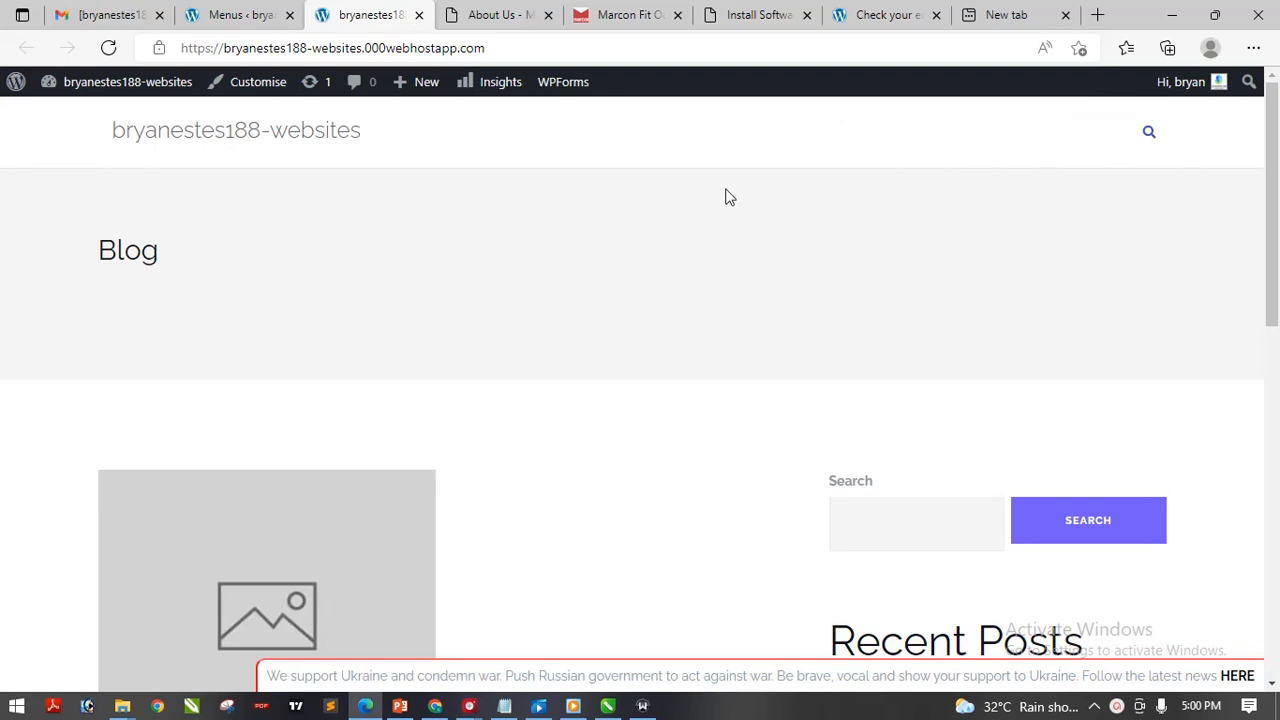
{"action": "left_click", "coordinate": [232, 12]}
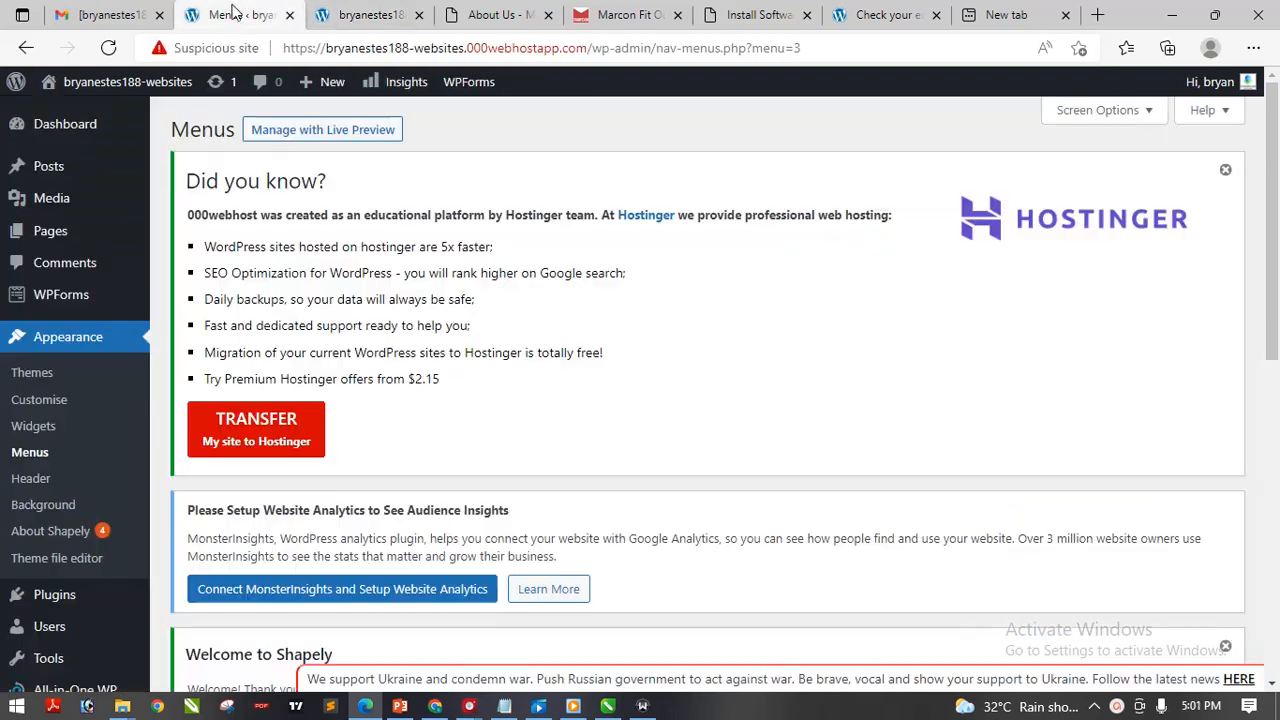
Scroll the Menus screen and select then deselect the Main Menu name, leaving it unchanged
{"action": "left_click_drag", "start_coordinate": [1272, 276], "coordinate": [1277, 592]}
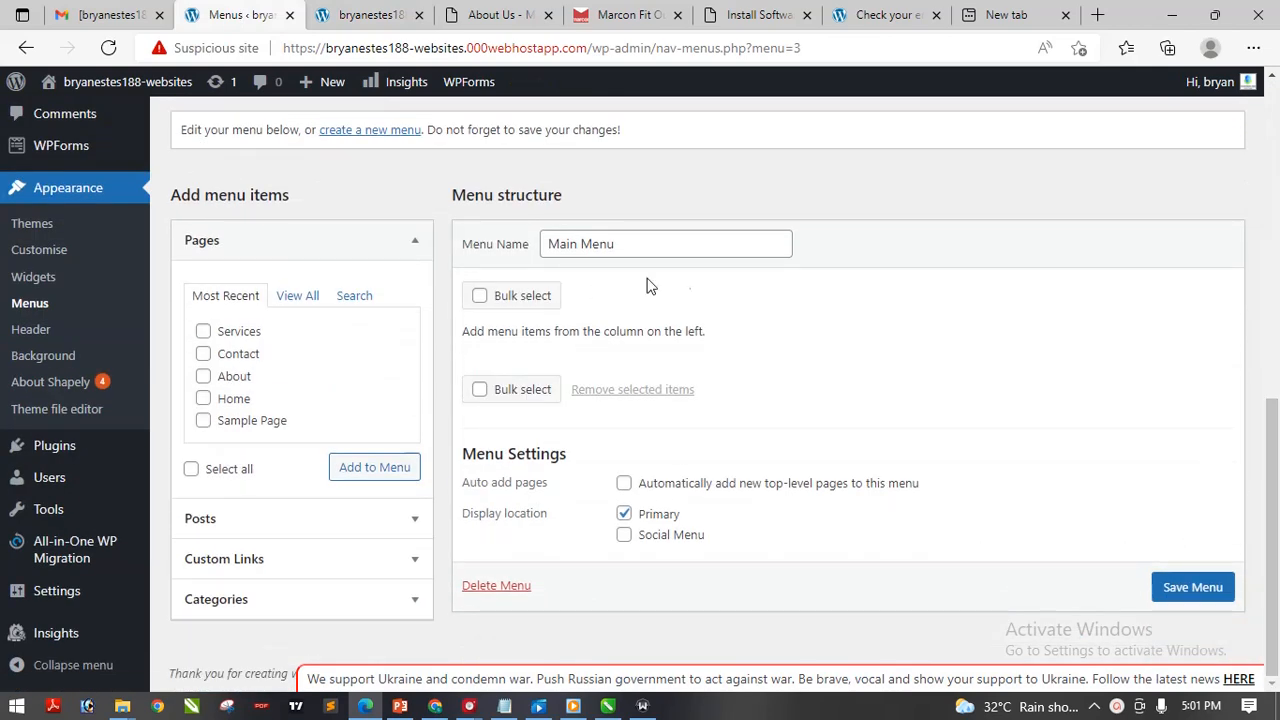
{"action": "mouse_move", "coordinate": [1274, 473]}
{"action": "left_mouse_down"}
{"action": "mouse_move", "coordinate": [1275, 375]}
{"action": "mouse_move", "coordinate": [1275, 462]}
{"action": "left_mouse_up"}
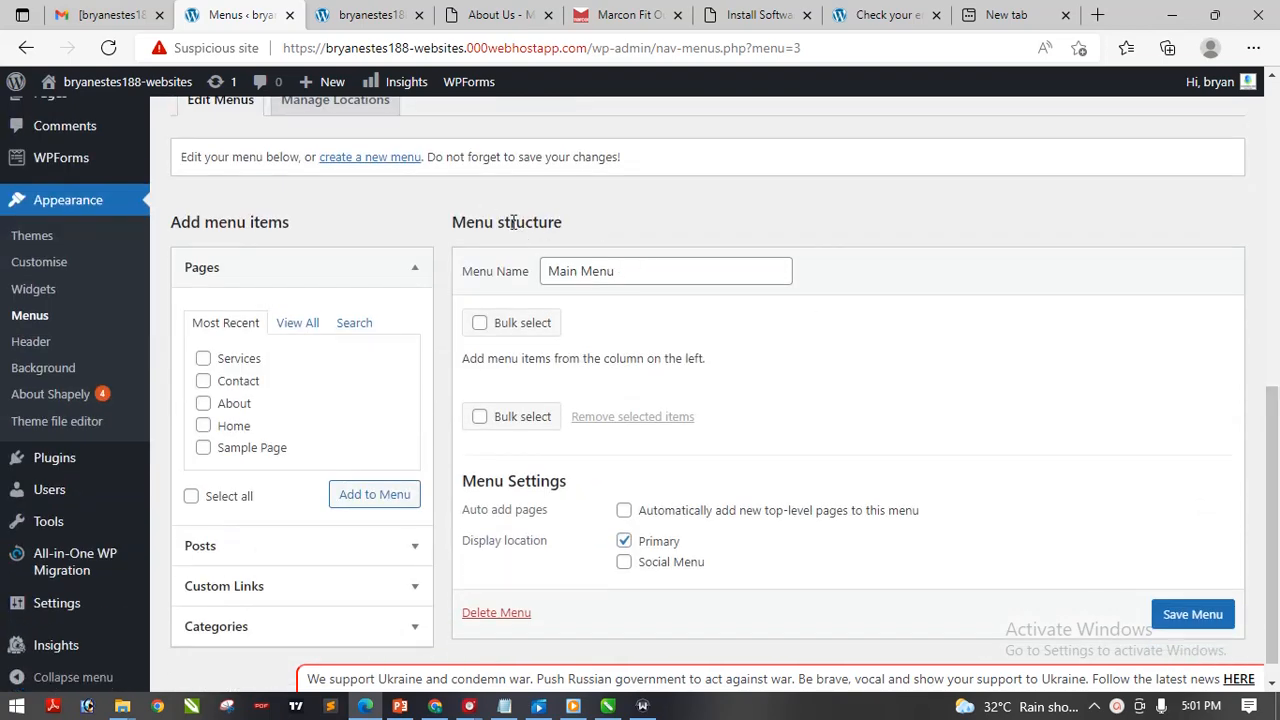
{"action": "left_click_drag", "start_coordinate": [622, 279], "coordinate": [537, 268]}
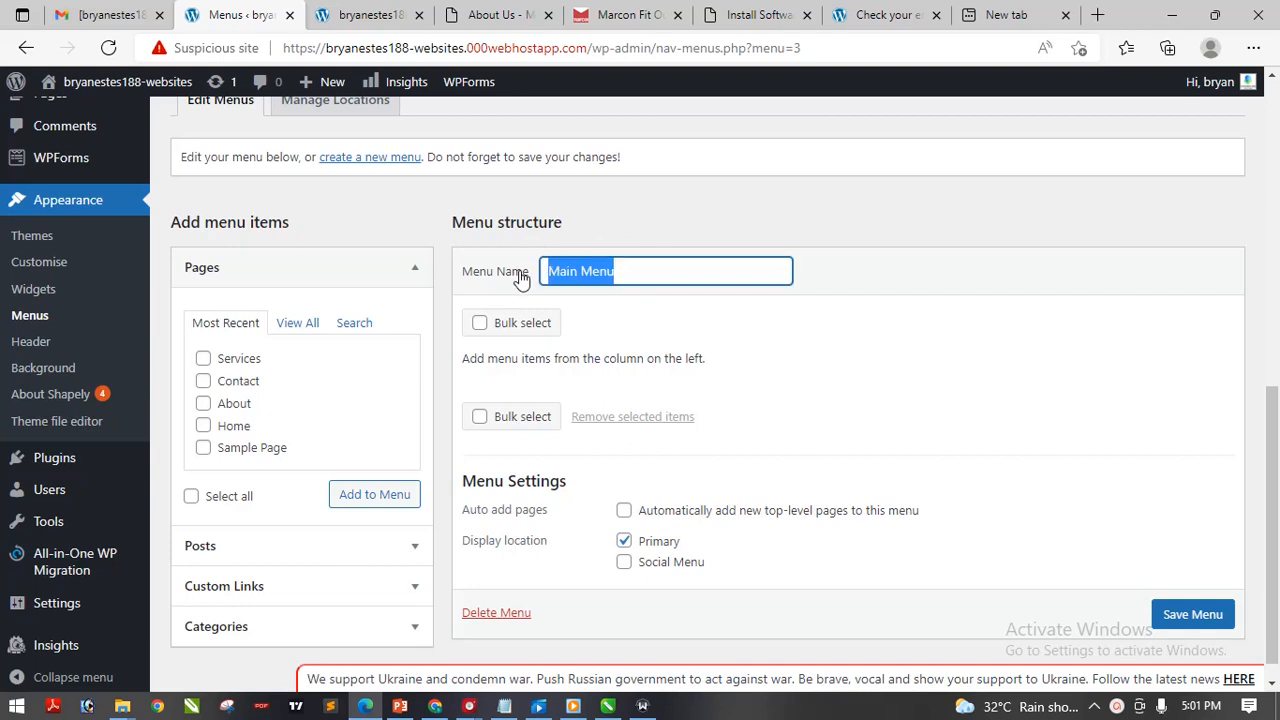
{"action": "left_click", "coordinate": [725, 189]}
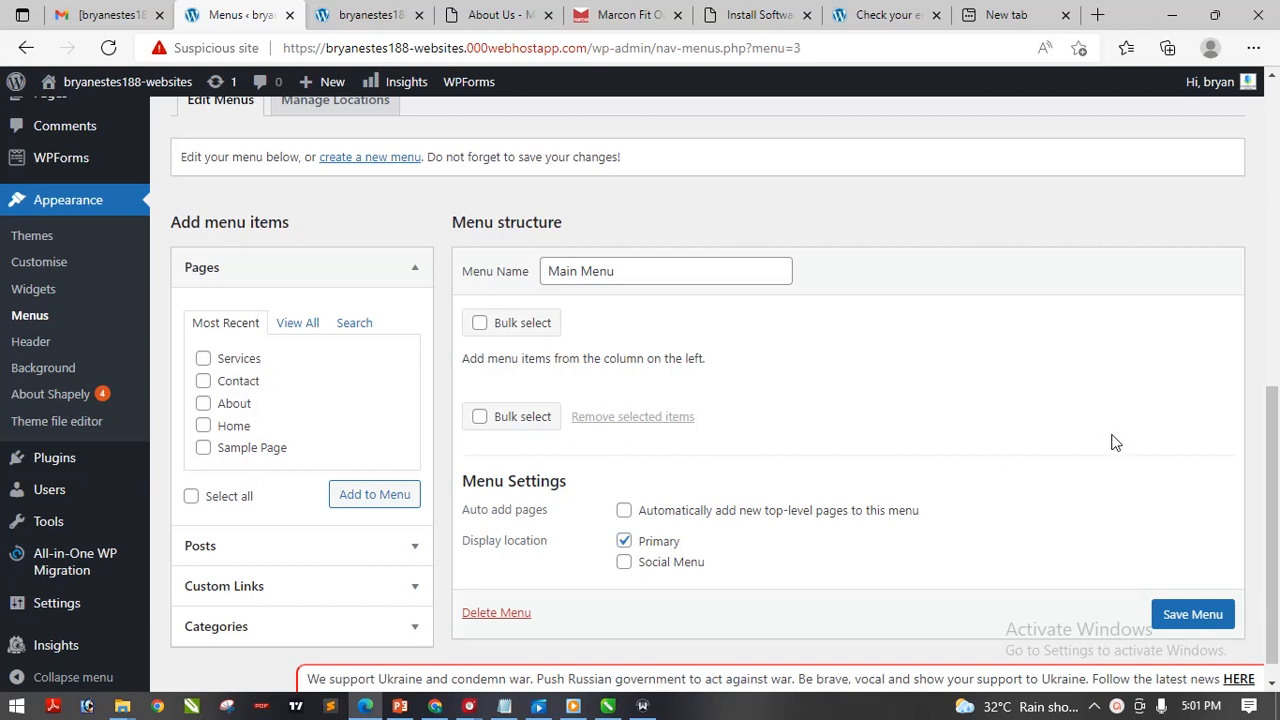
{"action": "left_click_drag", "start_coordinate": [1276, 436], "coordinate": [1277, 456]}
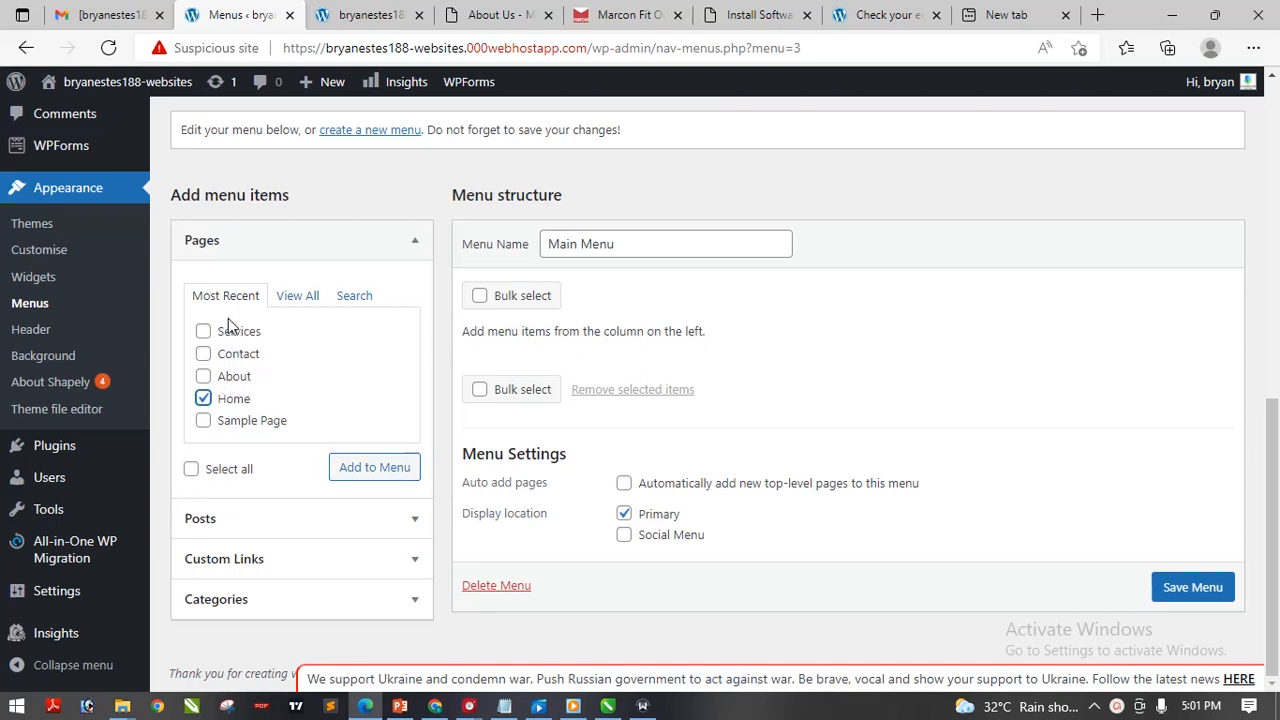
Tick Home, About, Services and Contact under View All, add them, and save the Main Menu
{"action": "mouse_move", "coordinate": [306, 90]}
{"action": "left_click", "coordinate": [310, 298]}
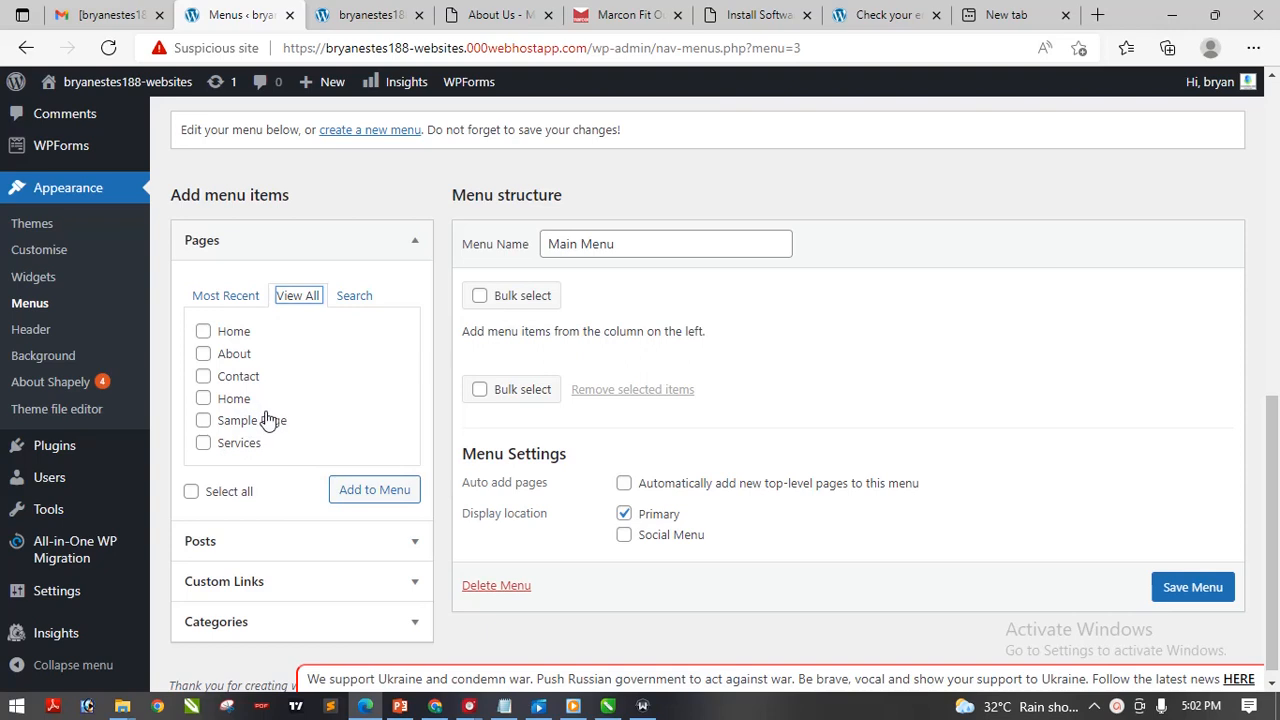
{"action": "left_click", "coordinate": [203, 331]}
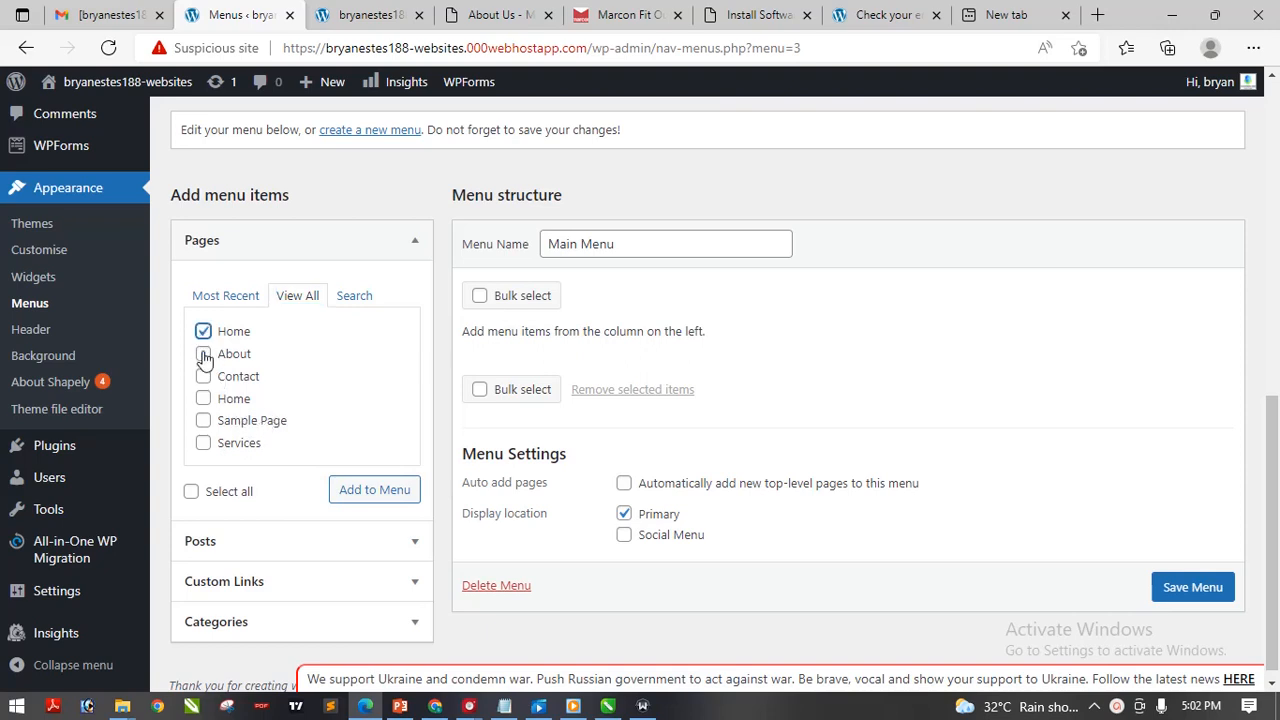
{"action": "left_click", "coordinate": [203, 354]}
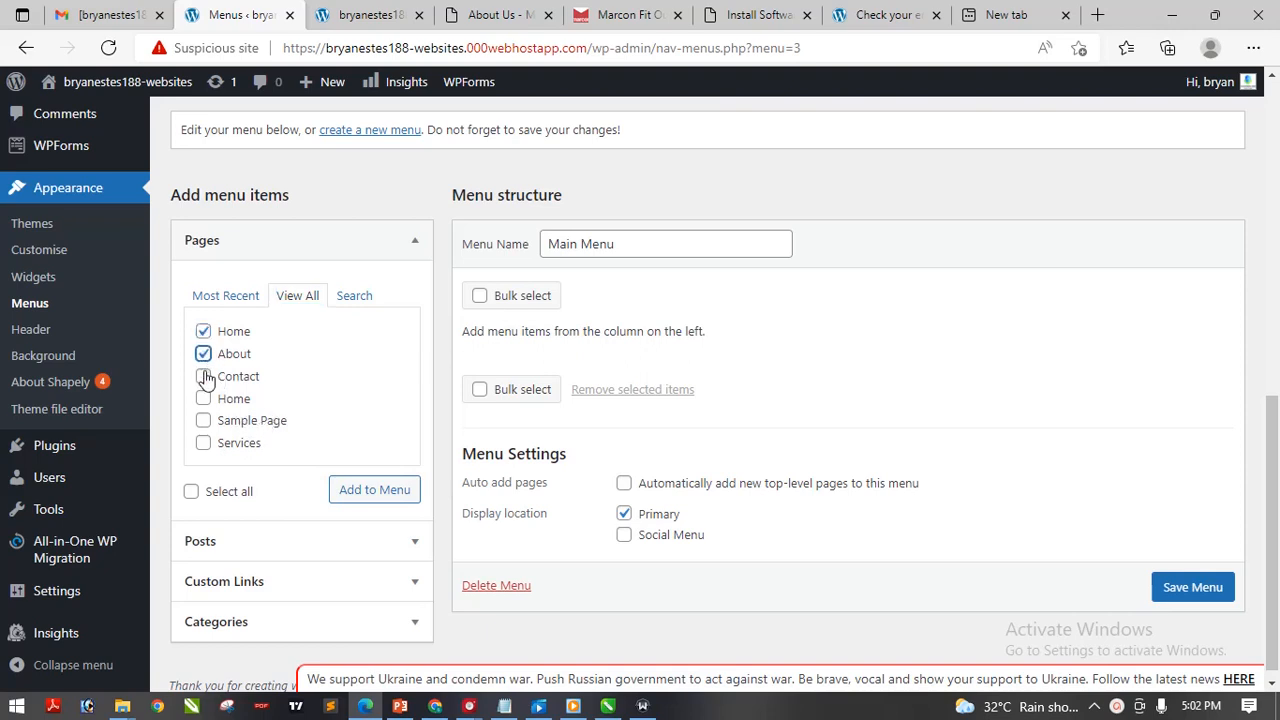
{"action": "left_click", "coordinate": [203, 443]}
{"action": "left_click", "coordinate": [205, 379]}
{"action": "left_click", "coordinate": [358, 495]}
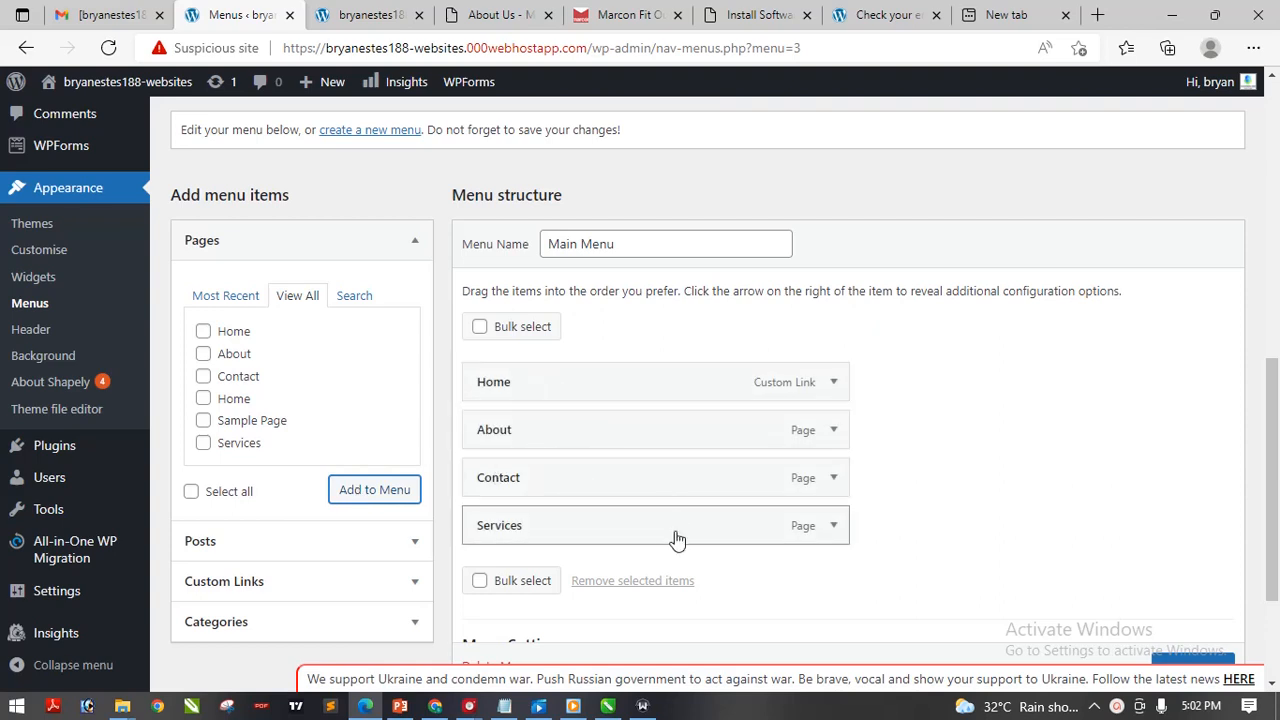
{"action": "left_click_drag", "start_coordinate": [1272, 480], "coordinate": [1272, 550]}
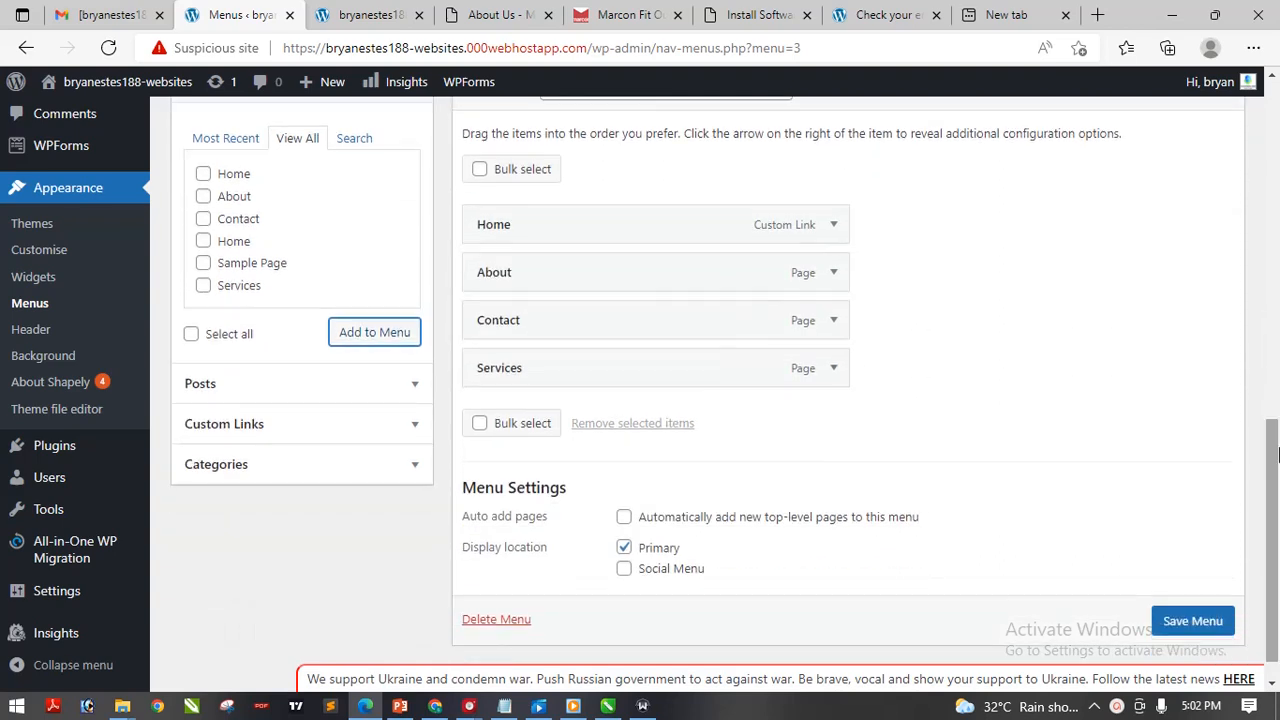
{"action": "left_click", "coordinate": [1183, 621]}
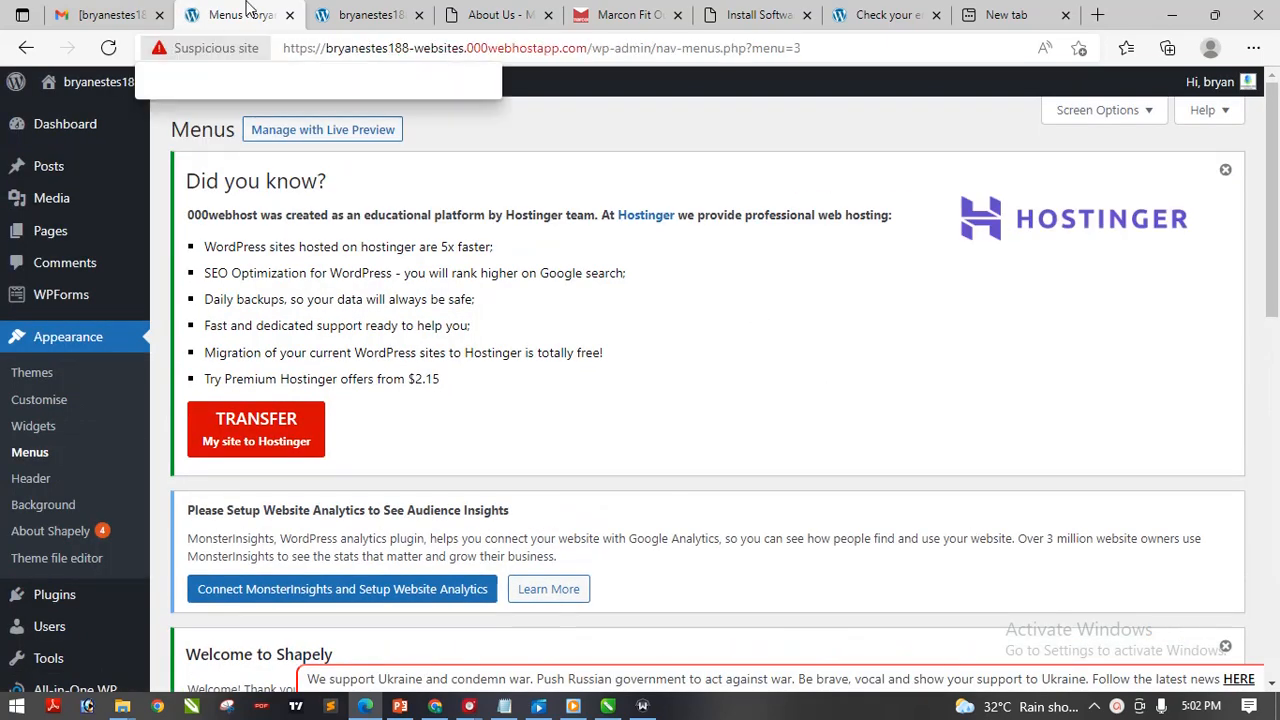
Reload the live site to show the new navigation menu
{"action": "left_click", "coordinate": [360, 15]}
{"action": "left_click", "coordinate": [585, 45]}
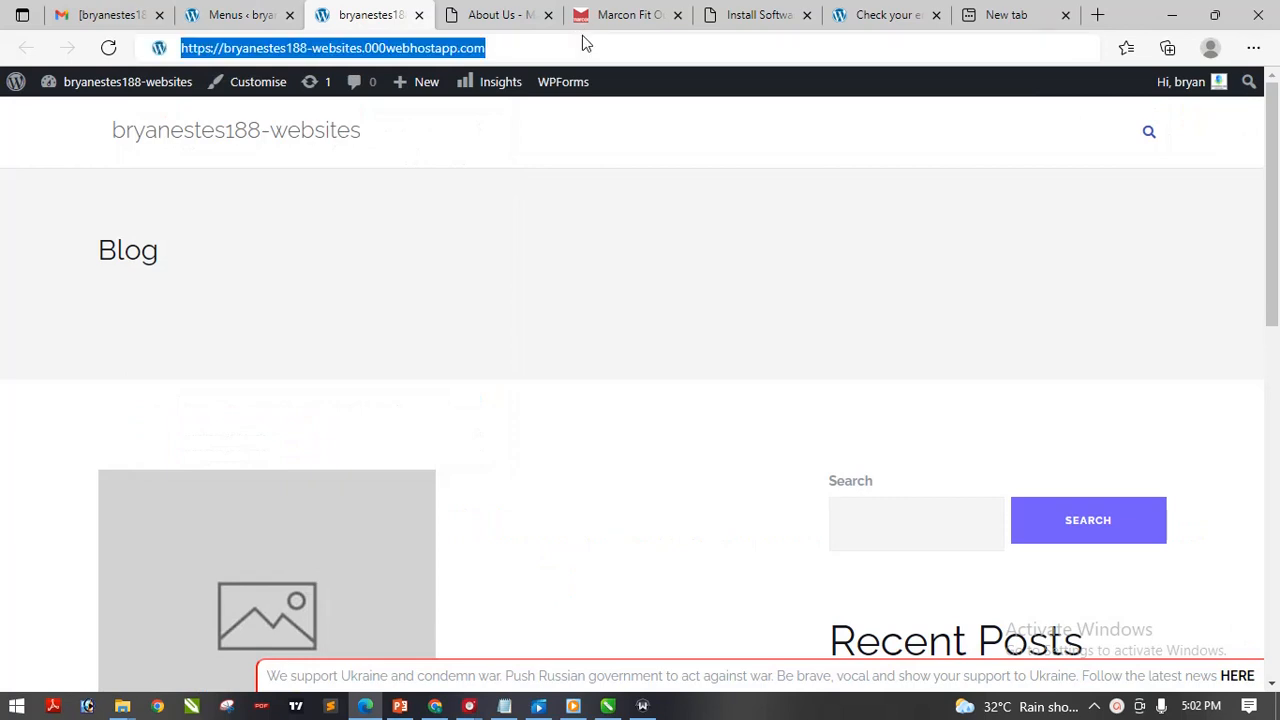
{"action": "key", "text": "Return"}
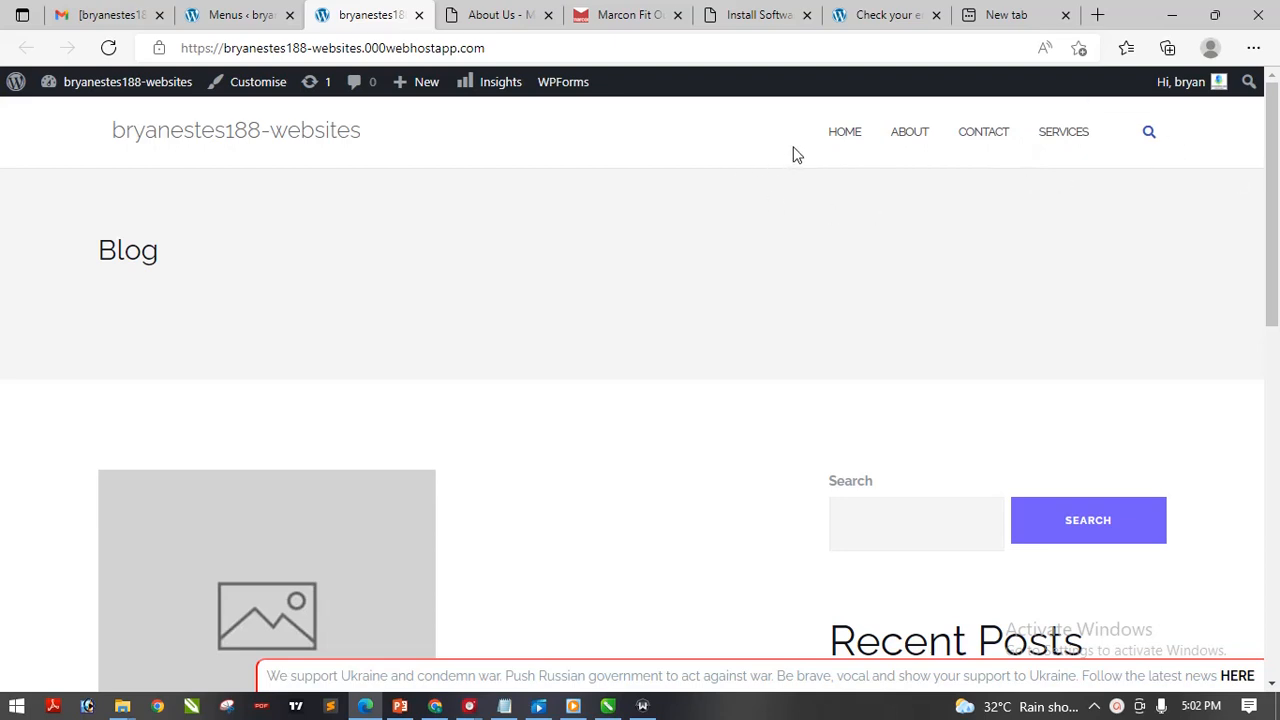
Visit the Home, About, Contact and Services pages from the header, ending on Home
{"action": "left_click", "coordinate": [851, 146]}
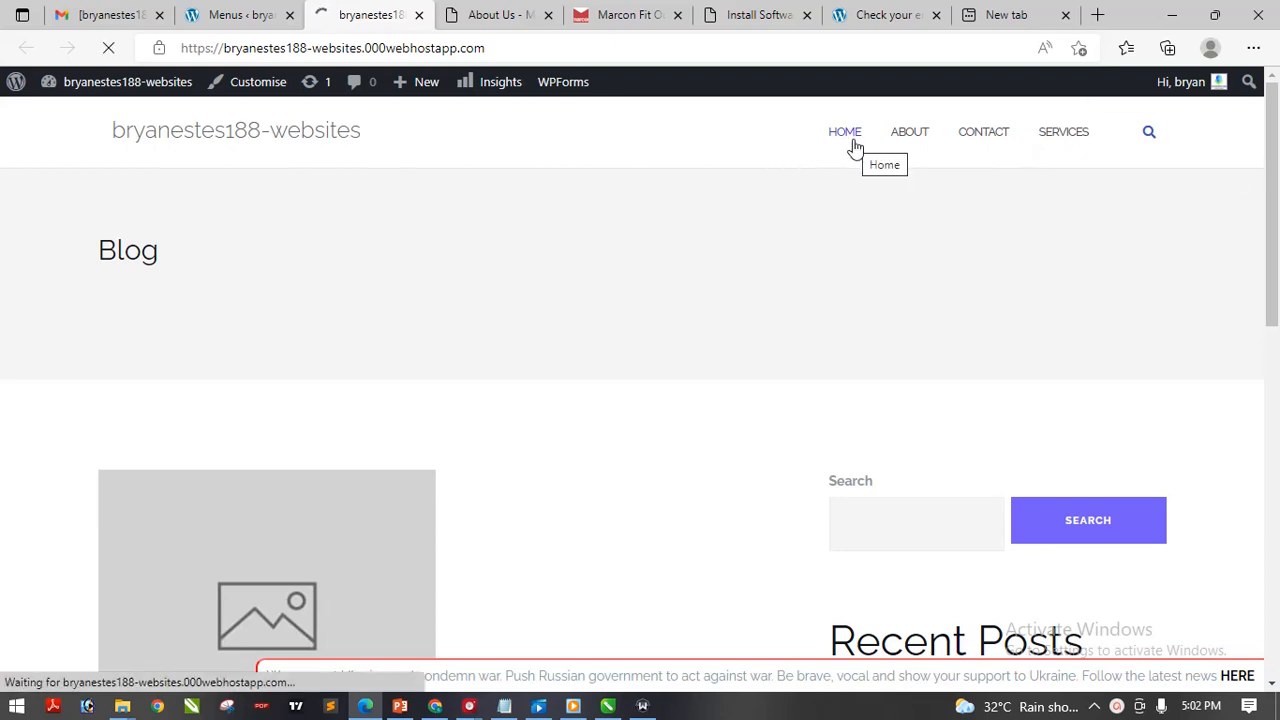
{"action": "left_click", "coordinate": [912, 137]}
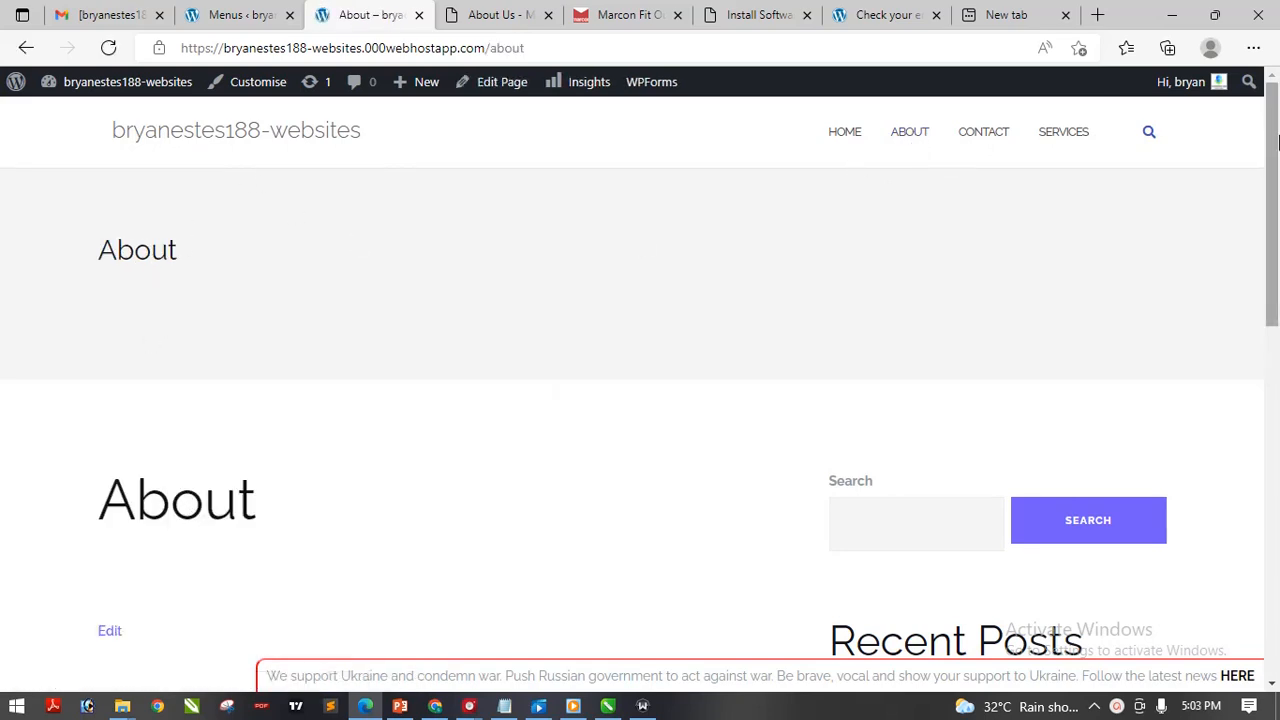
{"action": "scroll", "coordinate": [1040, 232], "scroll_direction": "down", "scroll_amount": 5}
{"action": "scroll", "coordinate": [1000, 180], "scroll_direction": "up", "scroll_amount": 5}
{"action": "left_click", "coordinate": [968, 135]}
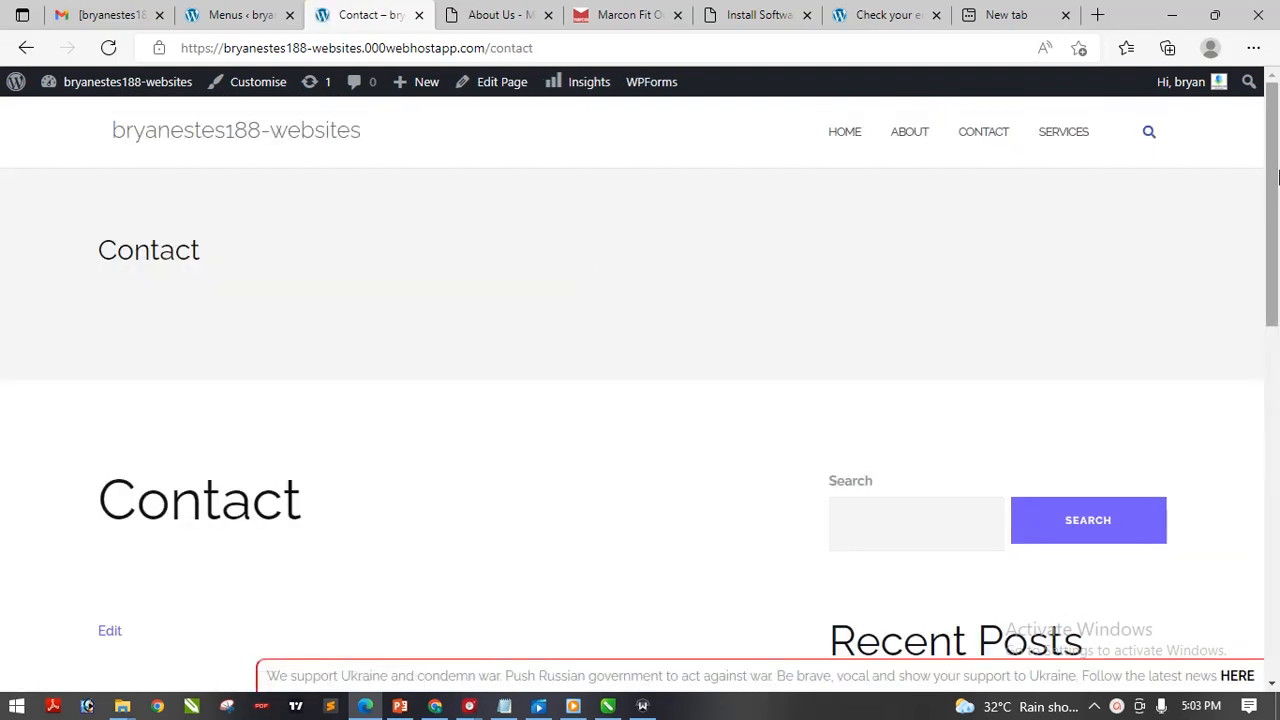
{"action": "mouse_move", "coordinate": [1272, 174]}
{"action": "left_mouse_down"}
{"action": "mouse_move", "coordinate": [1272, 316]}
{"action": "mouse_move", "coordinate": [1270, 170]}
{"action": "left_mouse_up"}
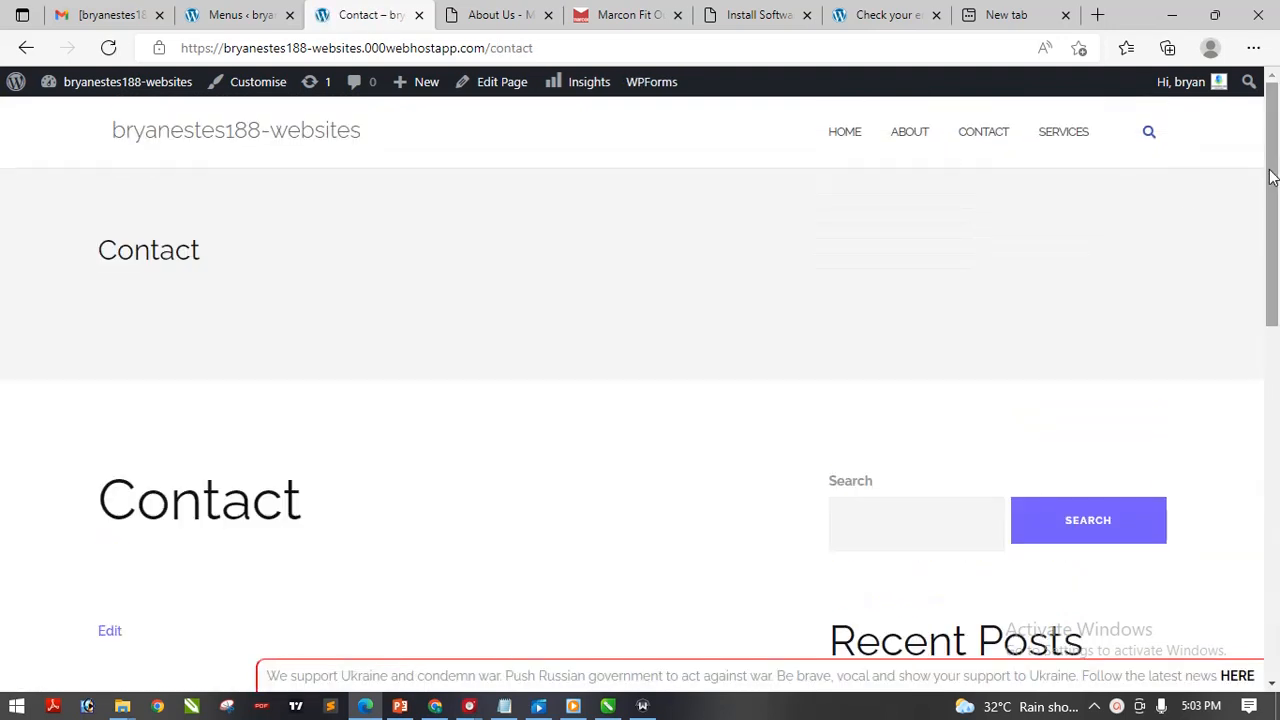
{"action": "left_click", "coordinate": [1063, 131]}
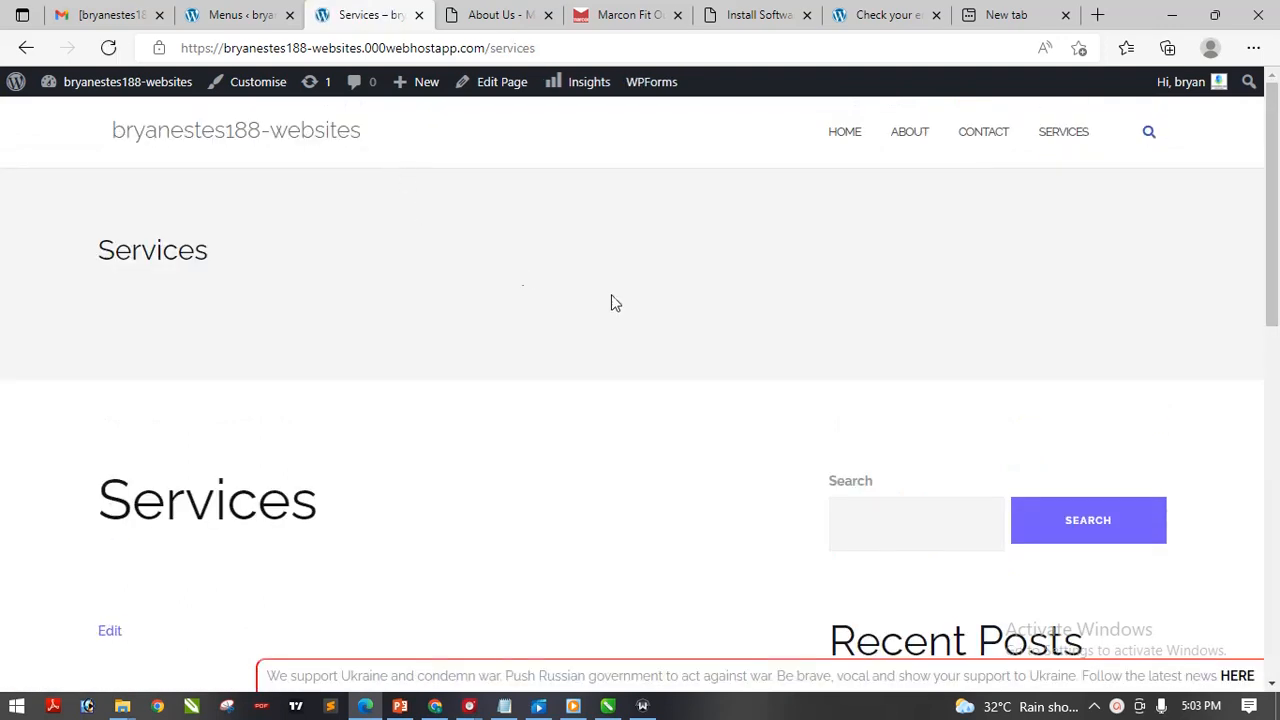
{"action": "mouse_move", "coordinate": [1272, 205]}
{"action": "left_mouse_down"}
{"action": "mouse_move", "coordinate": [1272, 391]}
{"action": "mouse_move", "coordinate": [1274, 205]}
{"action": "left_mouse_up"}
{"action": "left_click", "coordinate": [846, 131]}
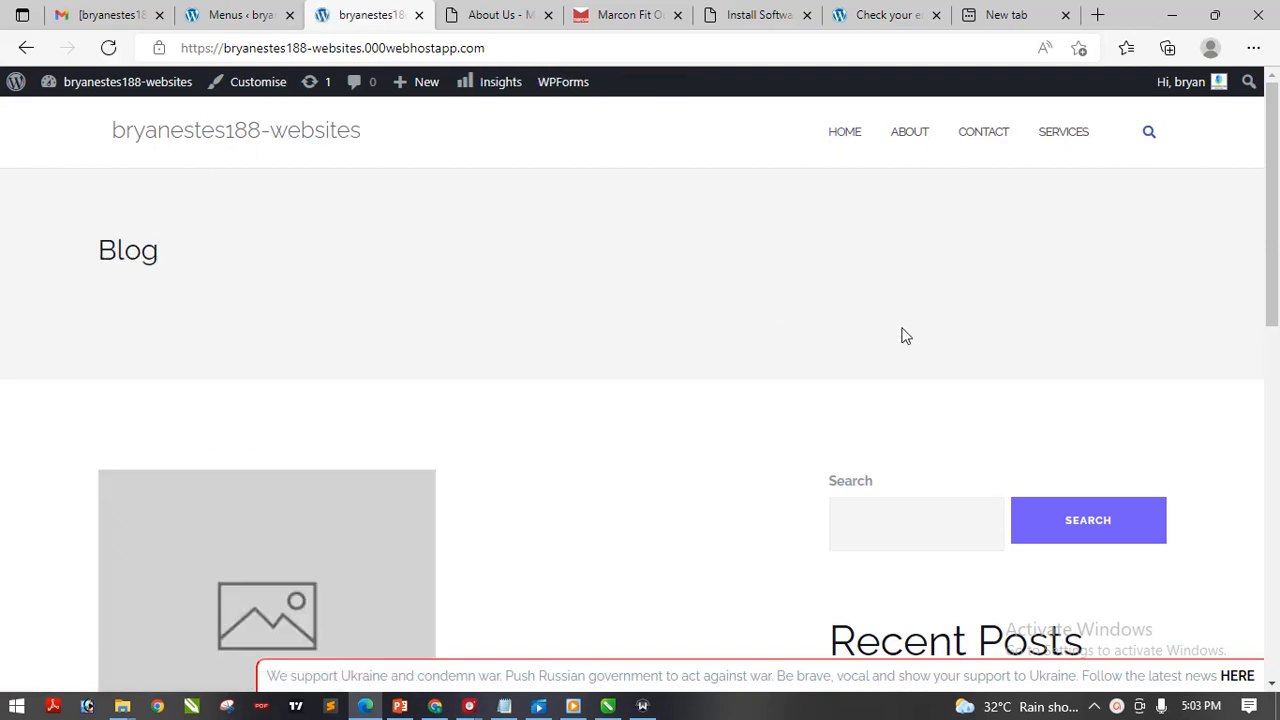
Recheck the About, Contact, Services and Home links, then return to the Menus admin tab
{"action": "mouse_move", "coordinate": [1272, 263]}
{"action": "left_mouse_down"}
{"action": "mouse_move", "coordinate": [1276, 440]}
{"action": "mouse_move", "coordinate": [1274, 268]}
{"action": "left_mouse_up"}
{"action": "left_click", "coordinate": [915, 138]}
{"action": "left_click", "coordinate": [998, 137]}
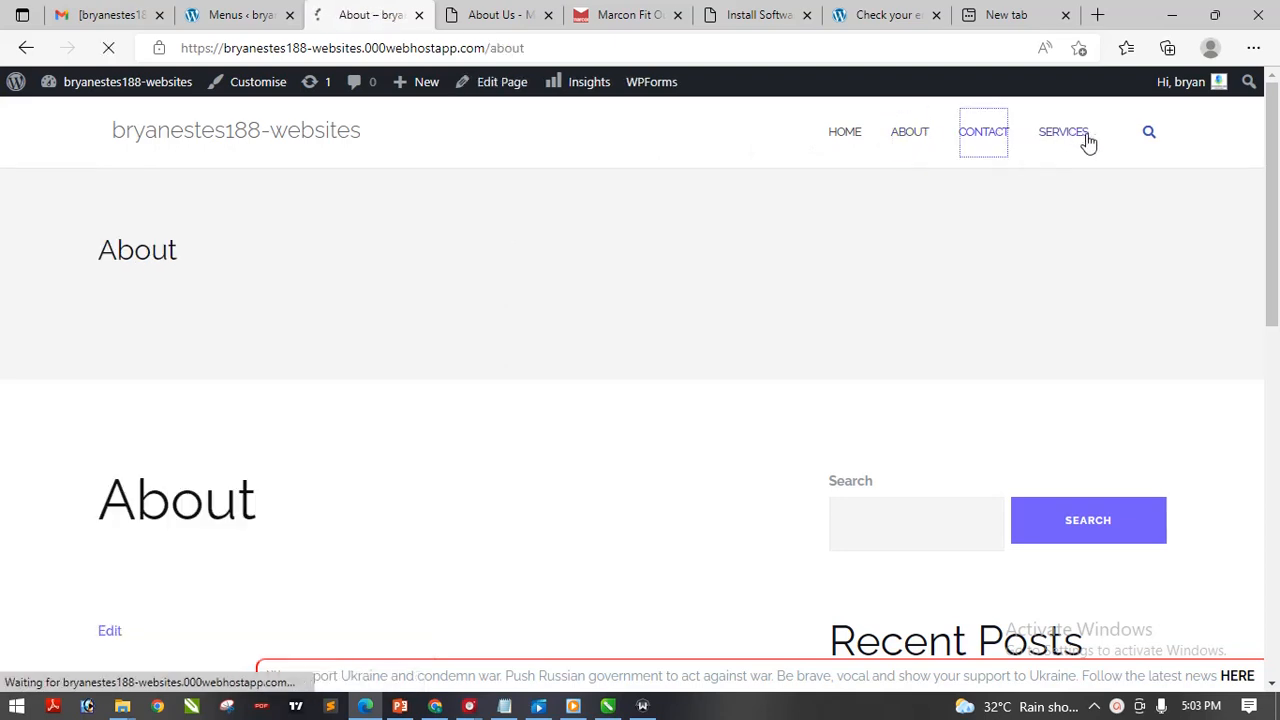
{"action": "left_click", "coordinate": [1045, 146]}
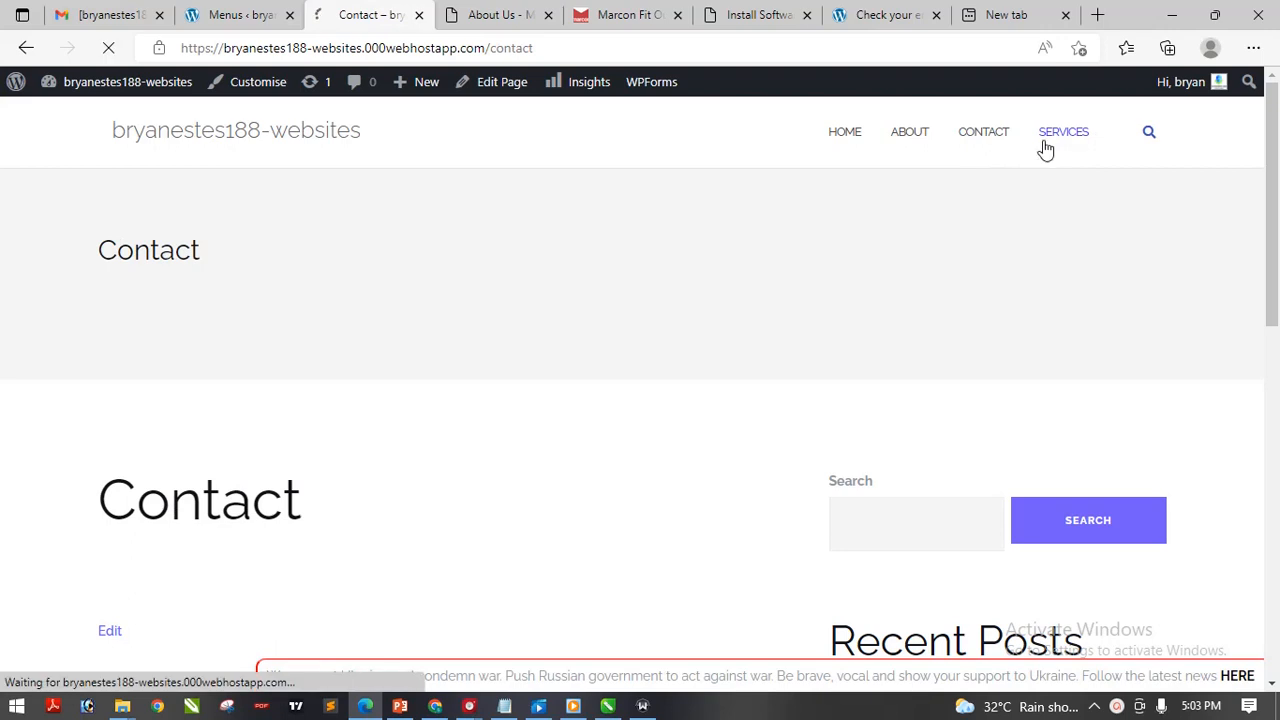
{"action": "left_click", "coordinate": [982, 148]}
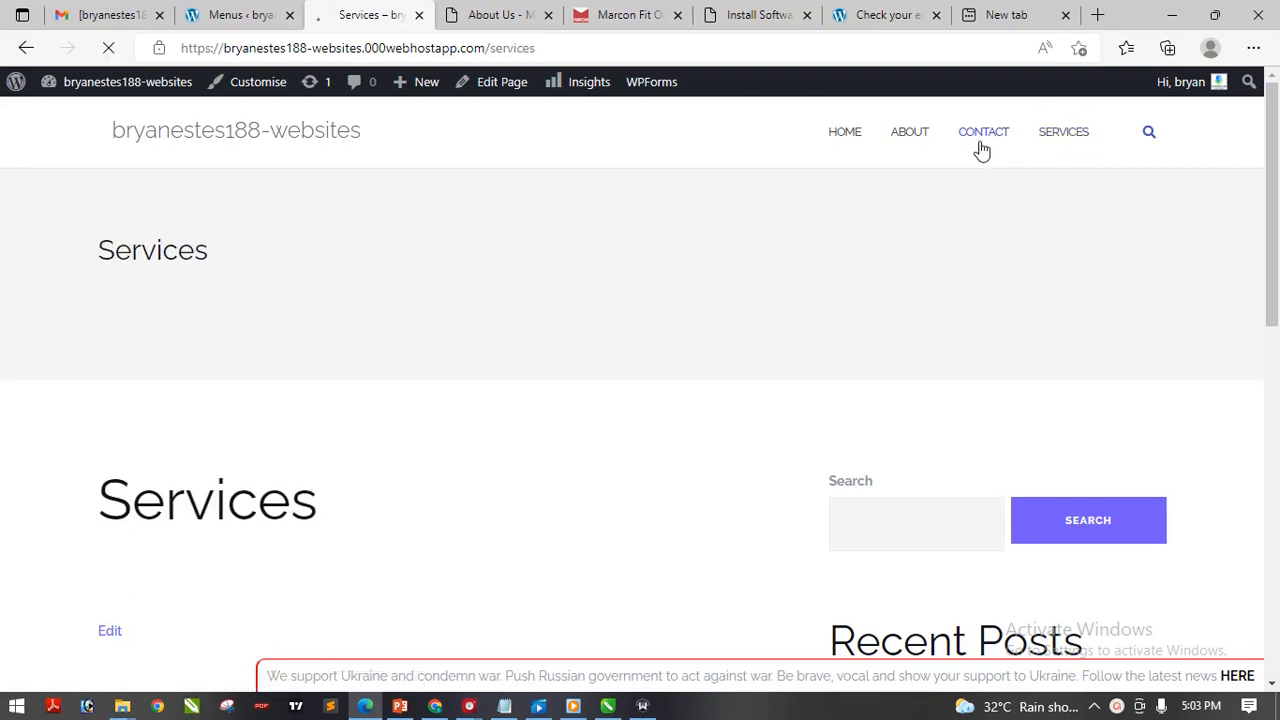
{"action": "left_click", "coordinate": [910, 144]}
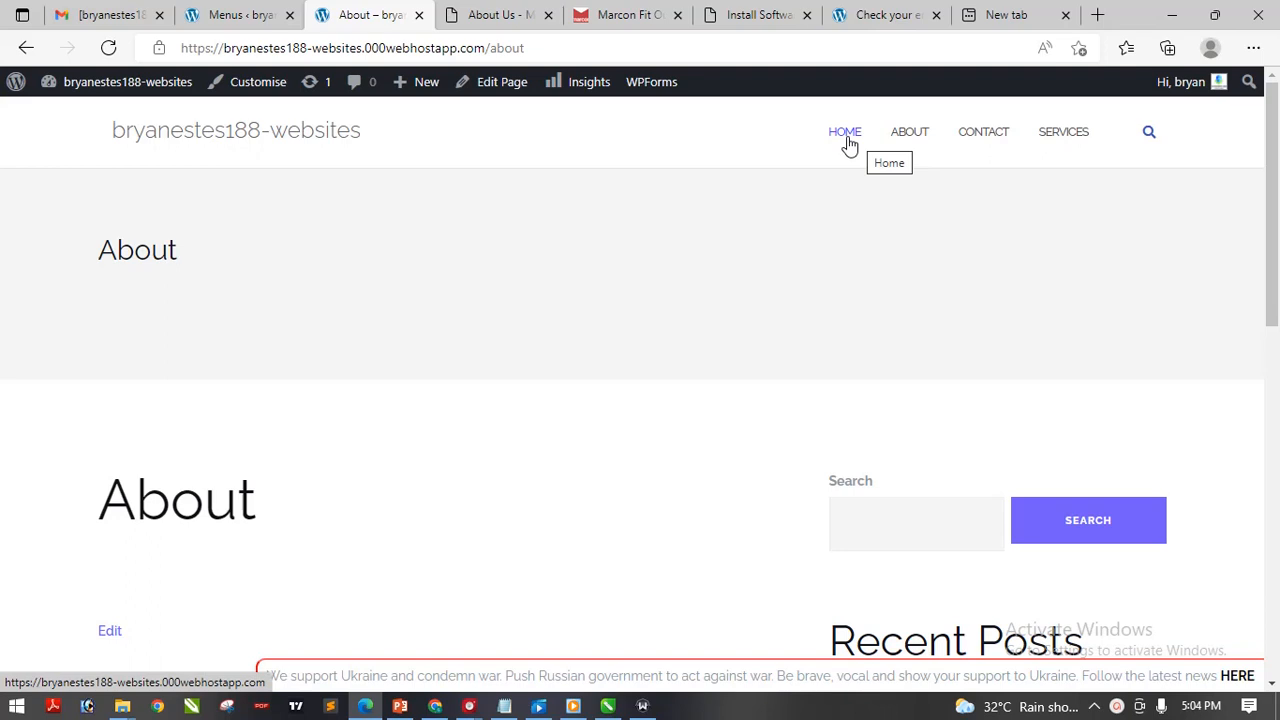
{"action": "left_click", "coordinate": [848, 145]}
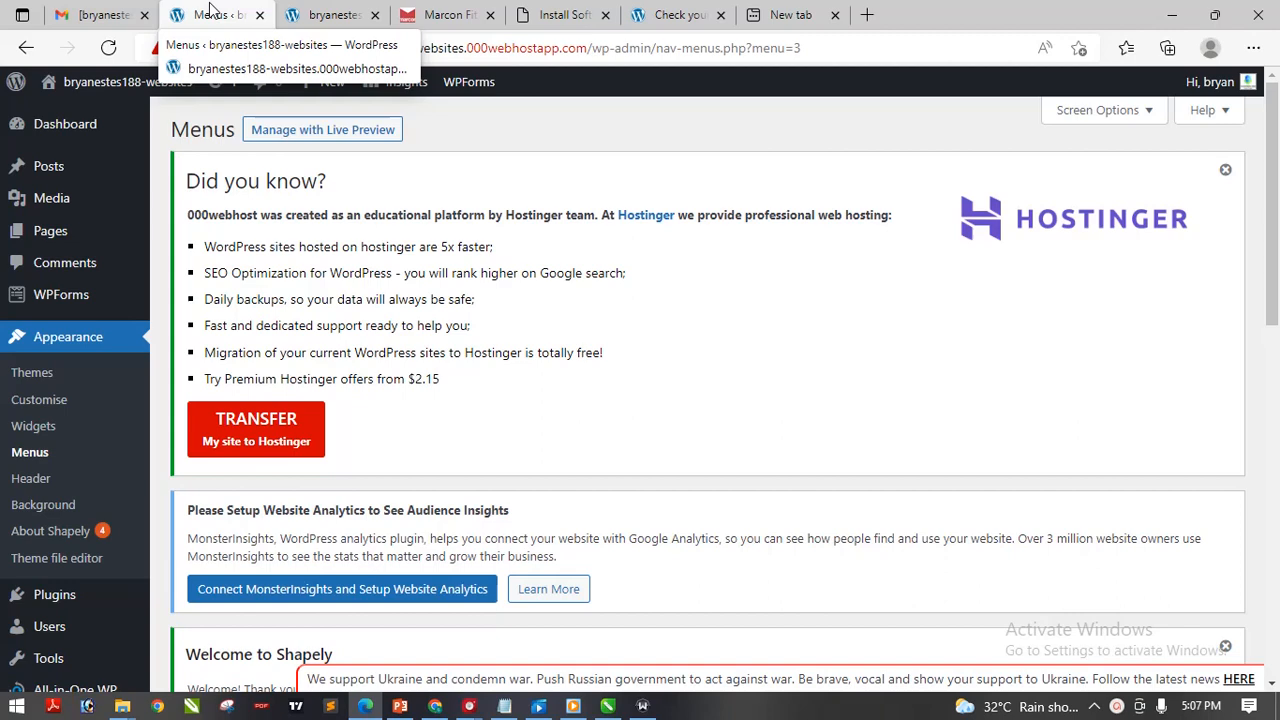
{"action": "left_click", "coordinate": [335, 17]}
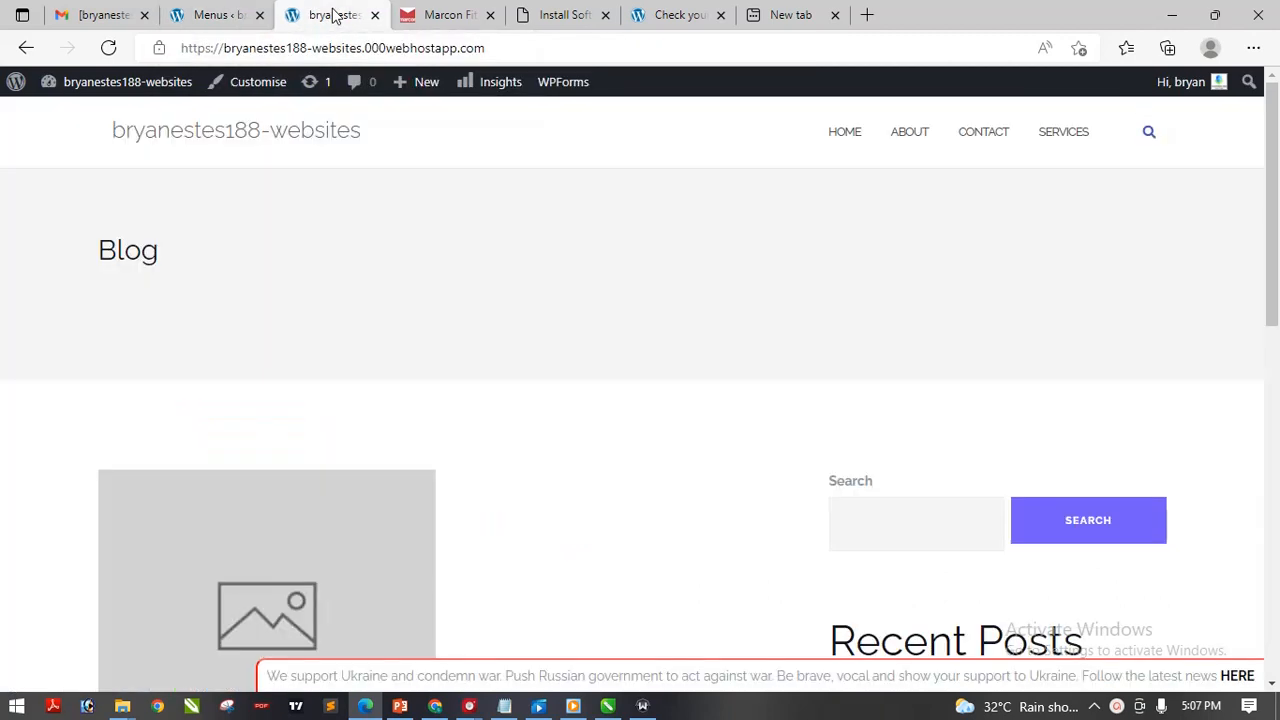
{"action": "left_click", "coordinate": [214, 16]}
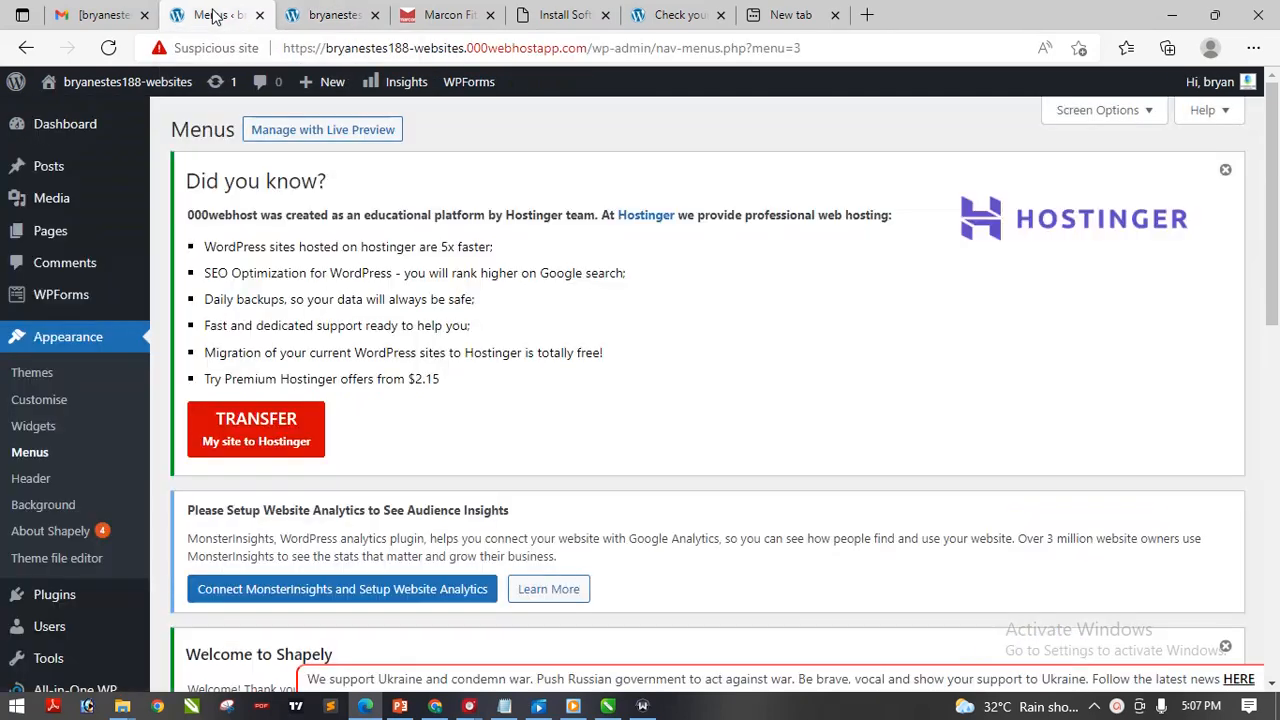
In the live-site tab, append /wp-admin to the site address to load the WordPress Dashboard
{"action": "left_click", "coordinate": [340, 17]}
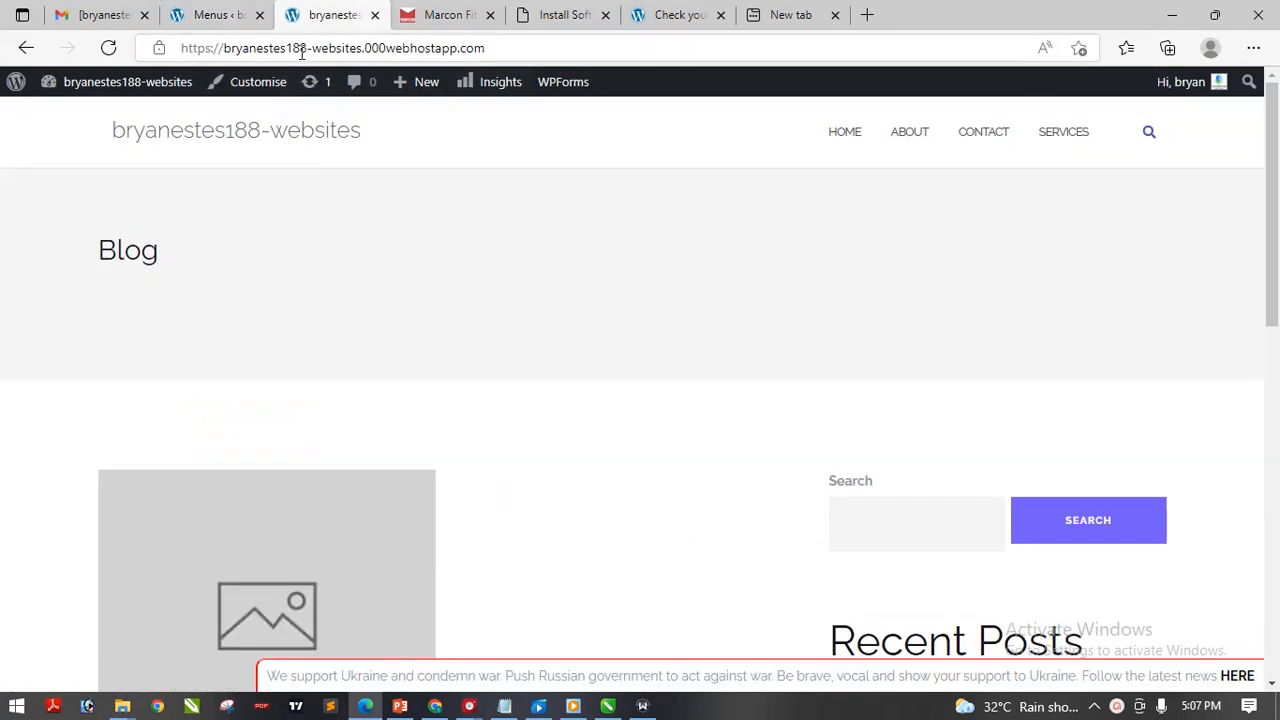
{"action": "left_click", "coordinate": [342, 45]}
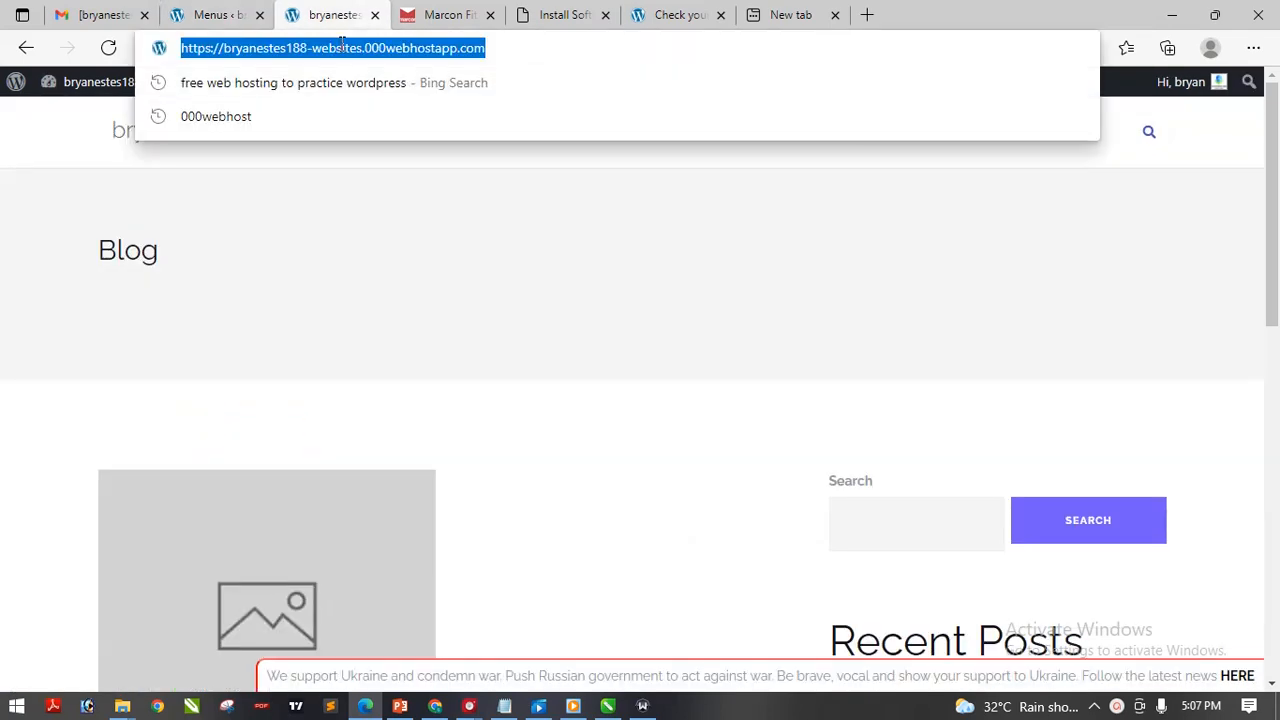
{"action": "left_click", "coordinate": [396, 50]}
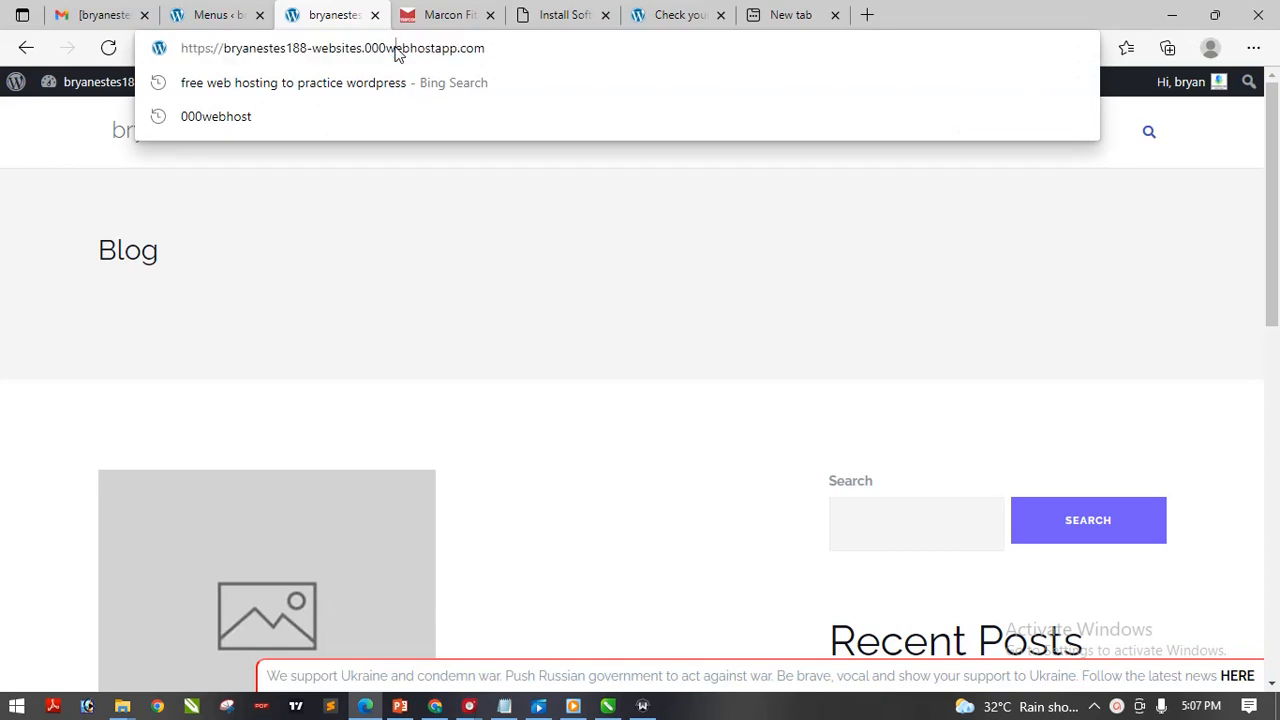
{"action": "left_click_drag", "start_coordinate": [543, 53], "coordinate": [181, 50]}
{"action": "left_click", "coordinate": [565, 55]}
{"action": "key", "text": "shift+Left"}
{"action": "key", "text": "shift+Left"}
{"action": "key", "text": "shift+Left"}
{"action": "key", "text": "shift+Left"}
{"action": "key", "text": "Right"}
{"action": "type", "text": "/w"}
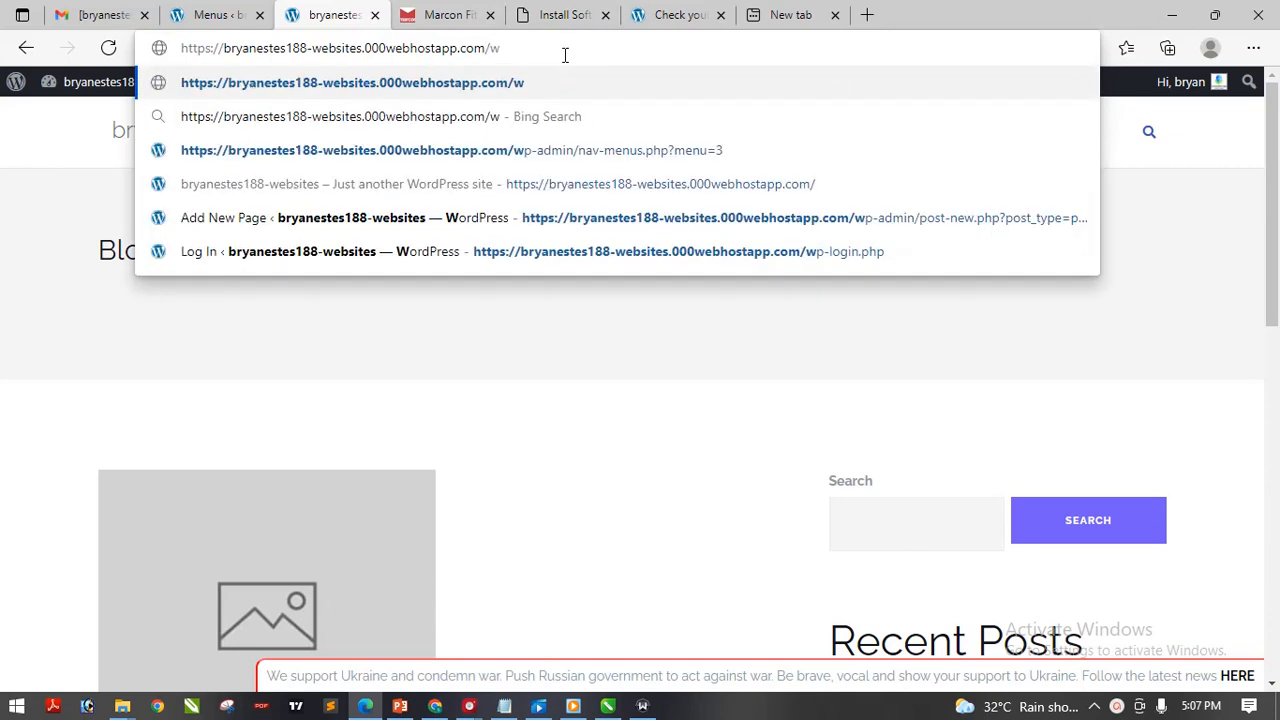
{"action": "type", "text": "p-admin"}
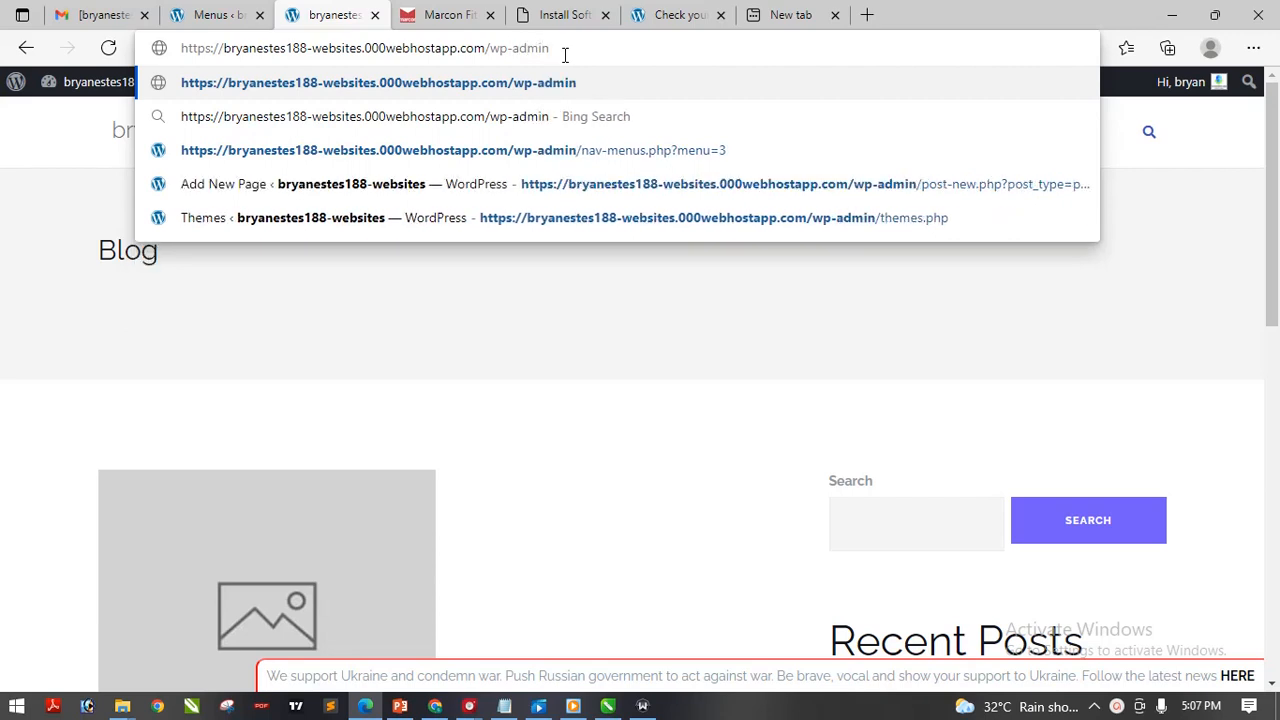
{"action": "key", "text": "Return"}
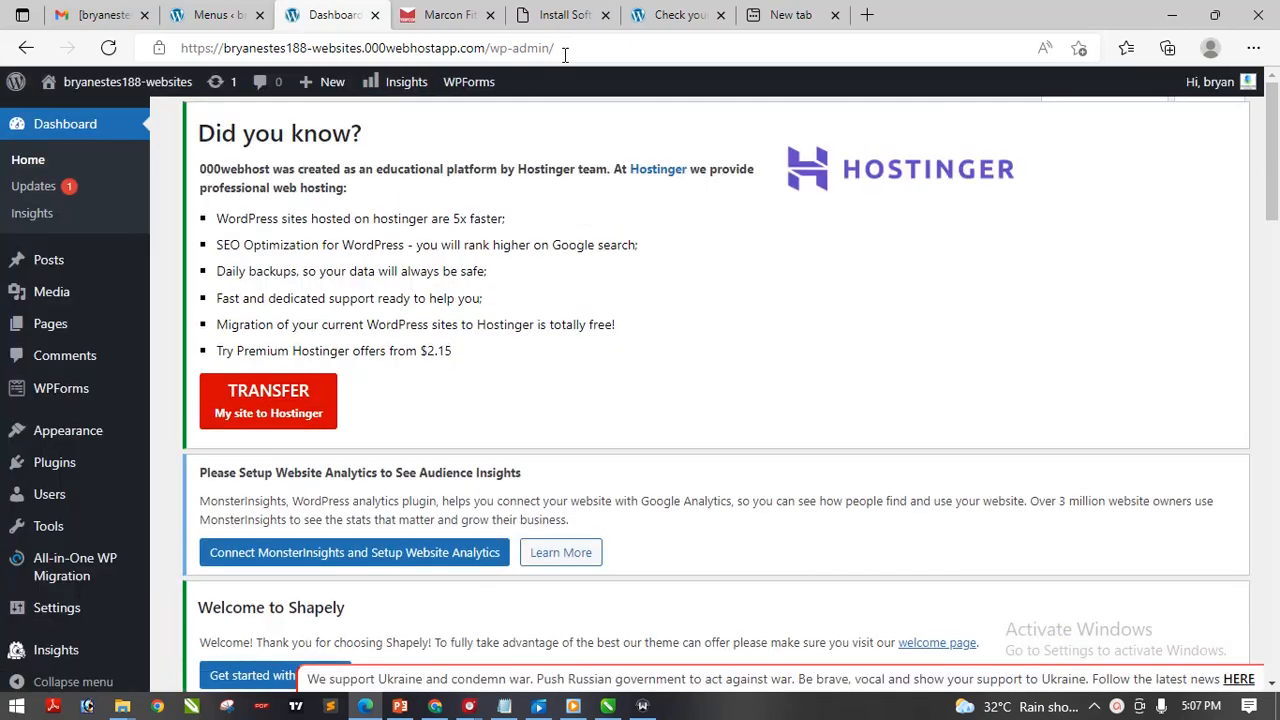
Copy the wp-admin Dashboard address from Edge's address bar
{"action": "left_click", "coordinate": [566, 46]}
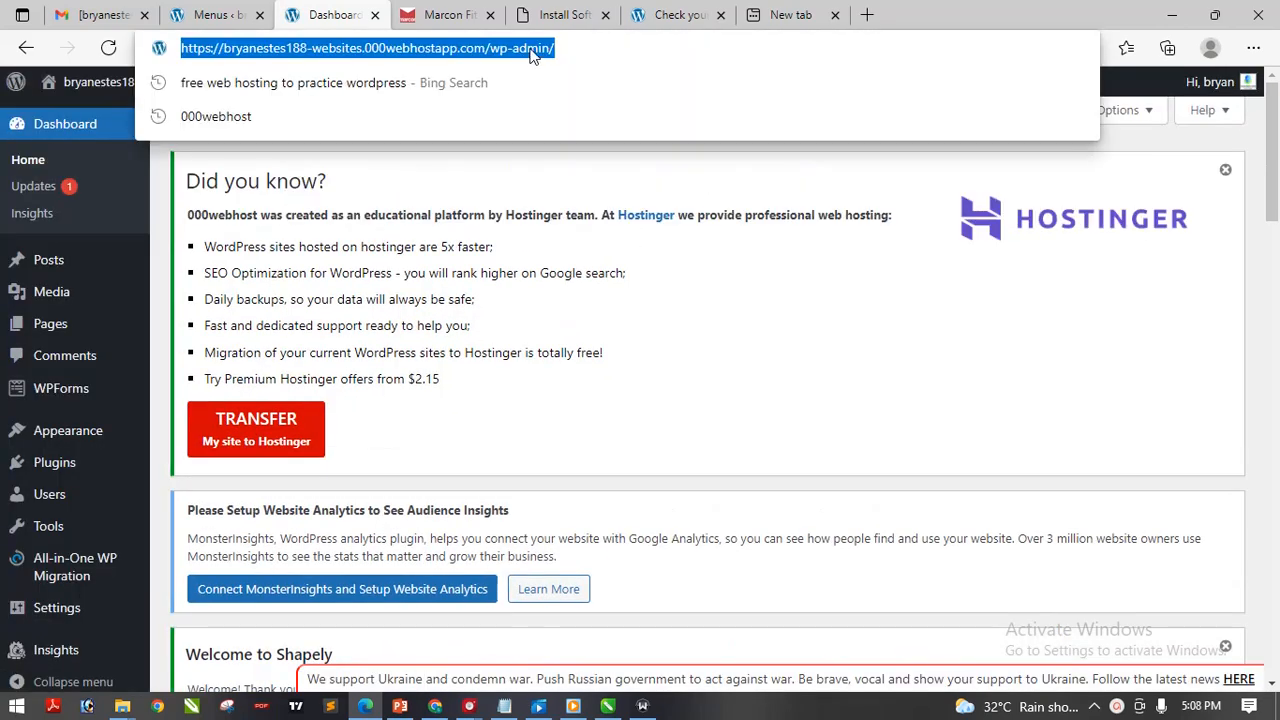
{"action": "right_click", "coordinate": [531, 50]}
{"action": "left_click", "coordinate": [585, 198]}
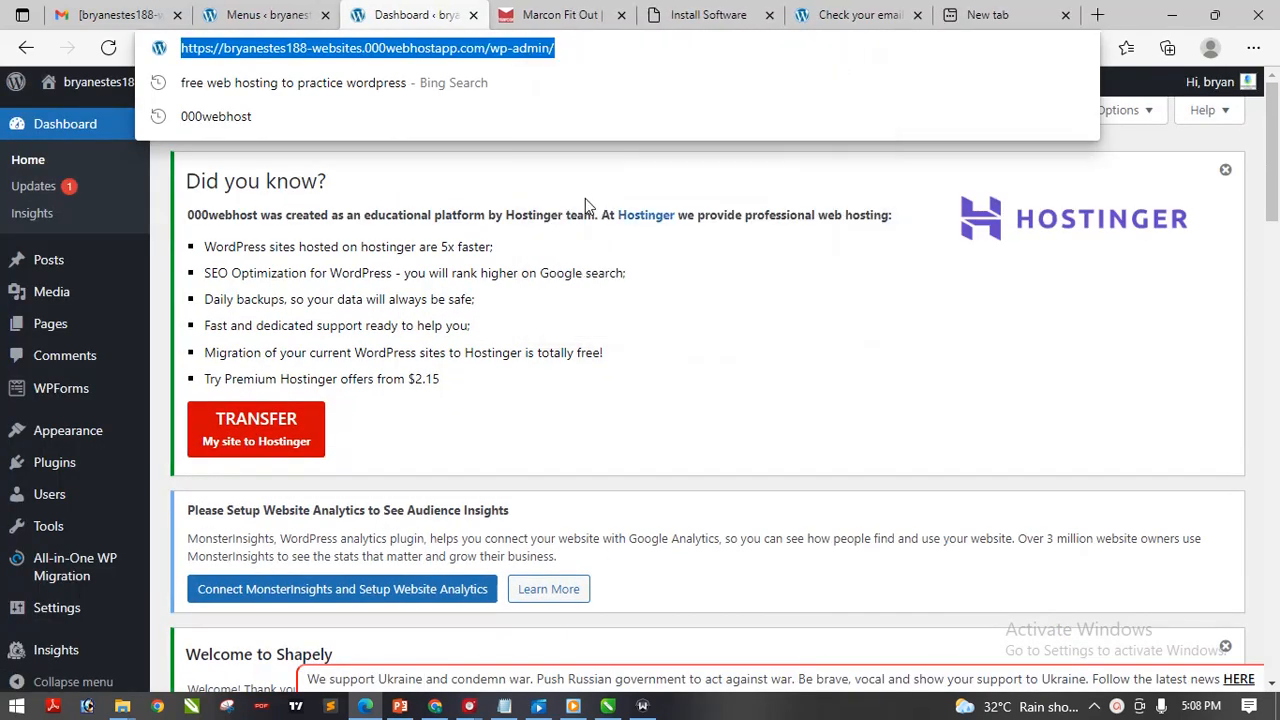
In Chrome, open the pasted wp-admin address, log in with the admin credentials, and decline saving the password
{"action": "left_click", "coordinate": [435, 706]}
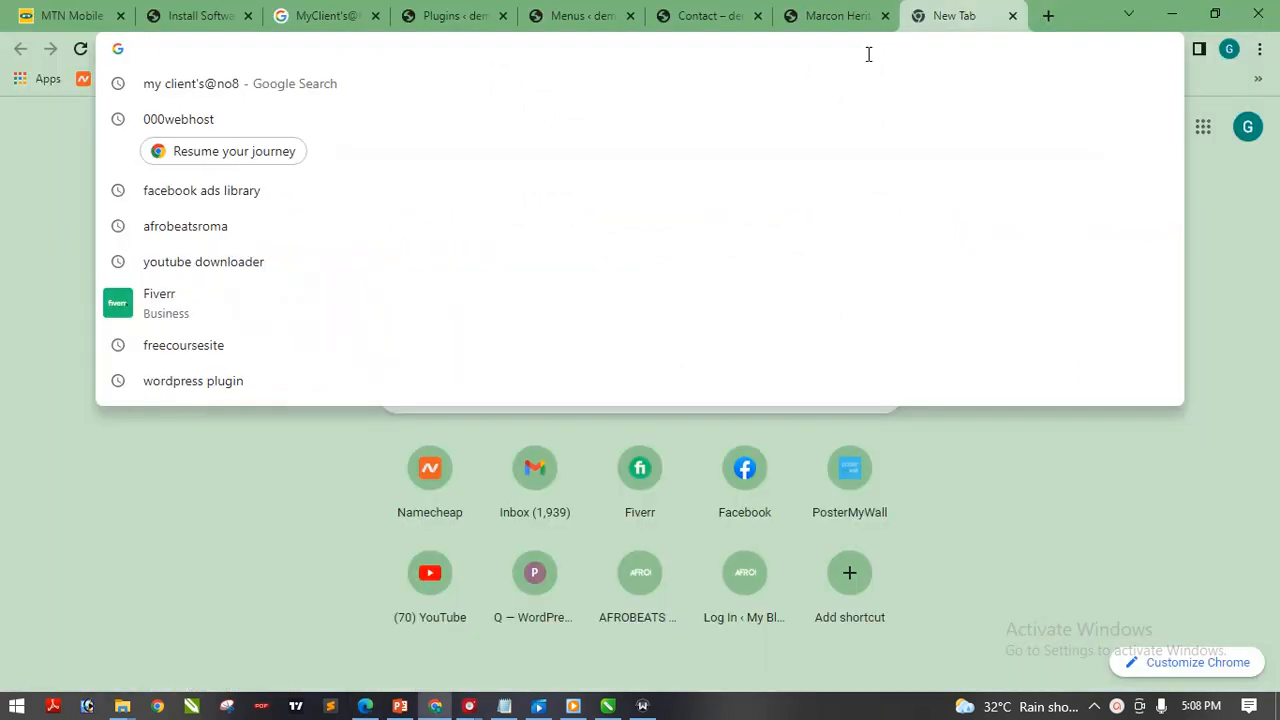
{"action": "key", "text": "ctrl+v"}
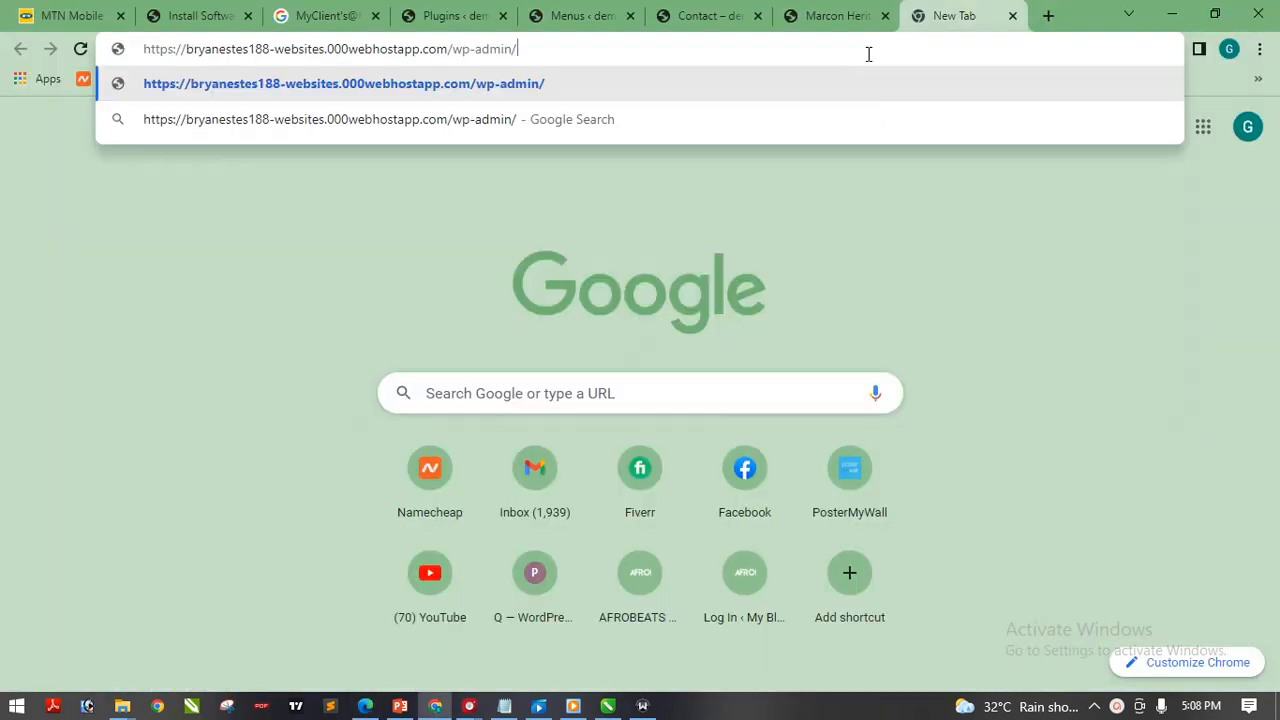
{"action": "key", "text": "Return"}
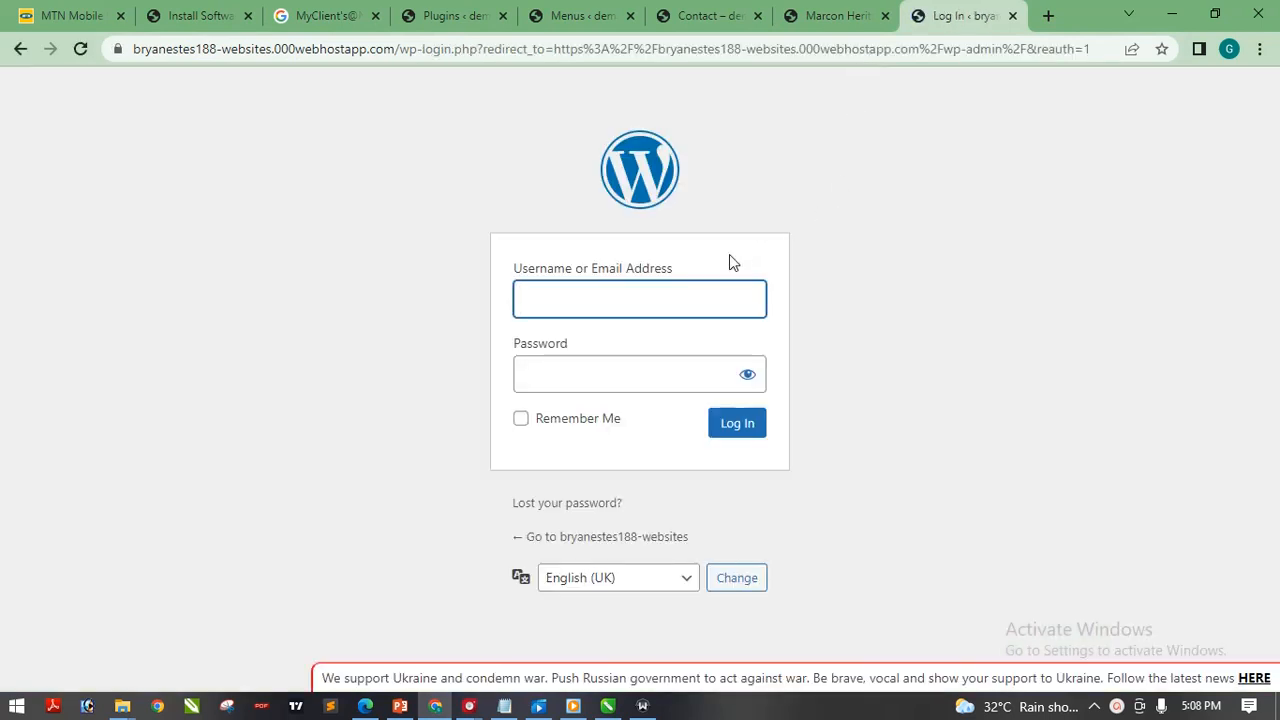
{"action": "left_click", "coordinate": [665, 316]}
{"action": "left_click", "coordinate": [703, 372]}
{"action": "key", "text": "ctrl+v"}
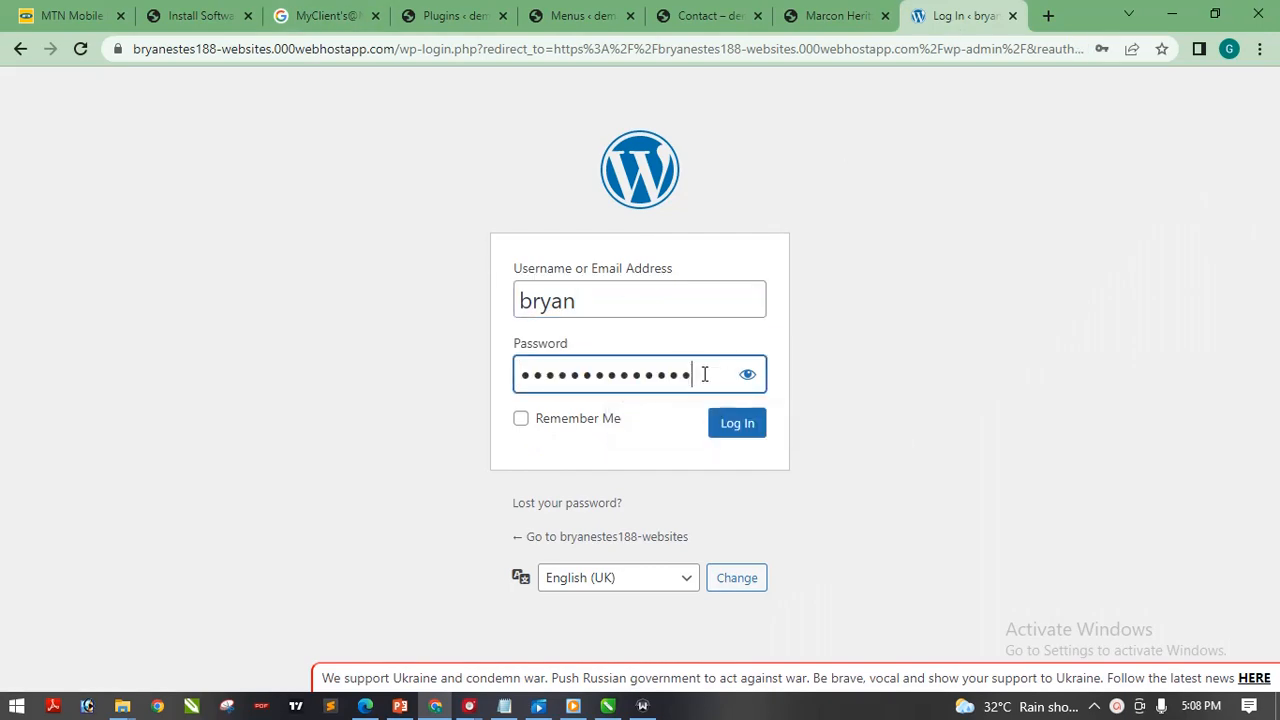
{"action": "left_click", "coordinate": [748, 431]}
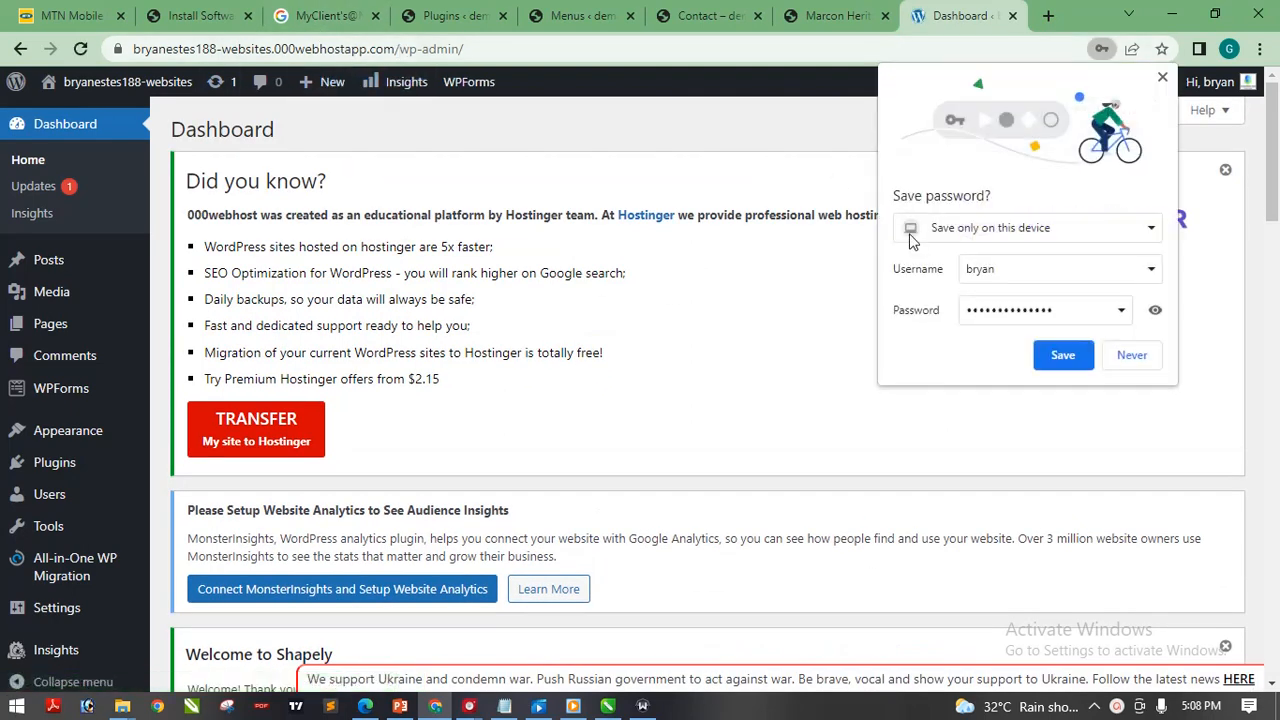
{"action": "left_click", "coordinate": [1132, 355]}
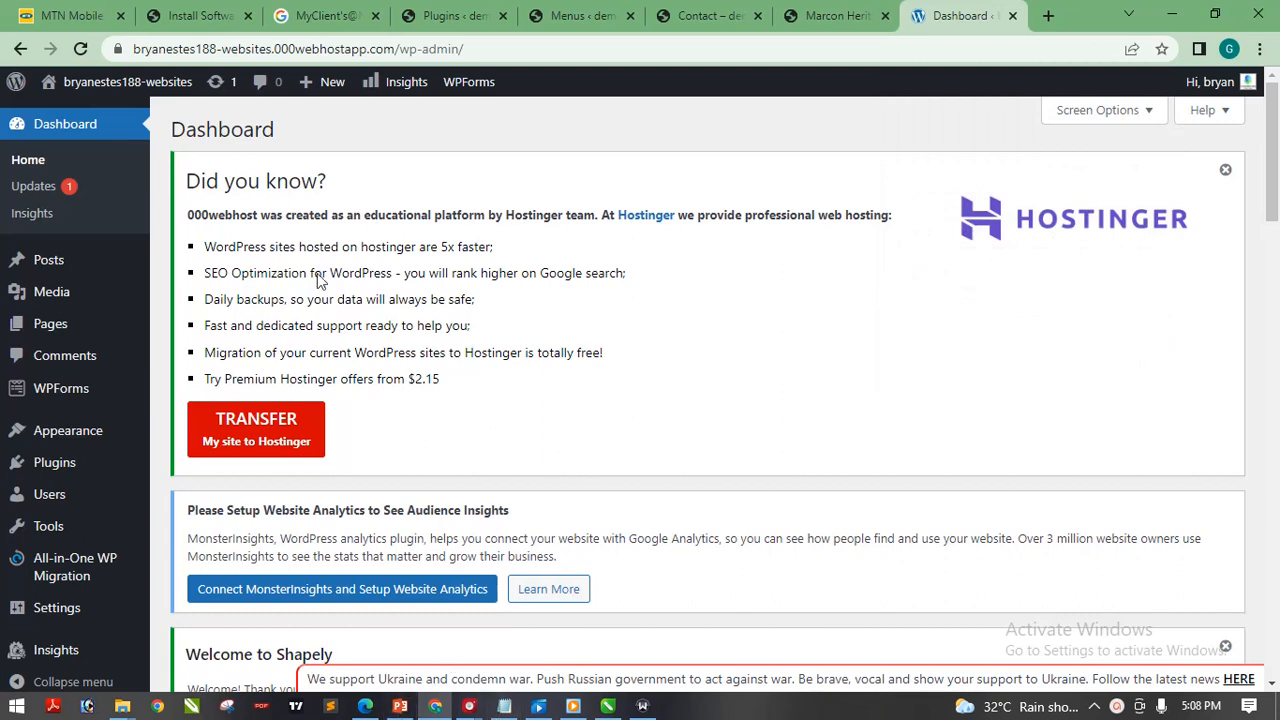
Check the full Dashboard address, then start a fresh blank tab
{"action": "left_click", "coordinate": [245, 54]}
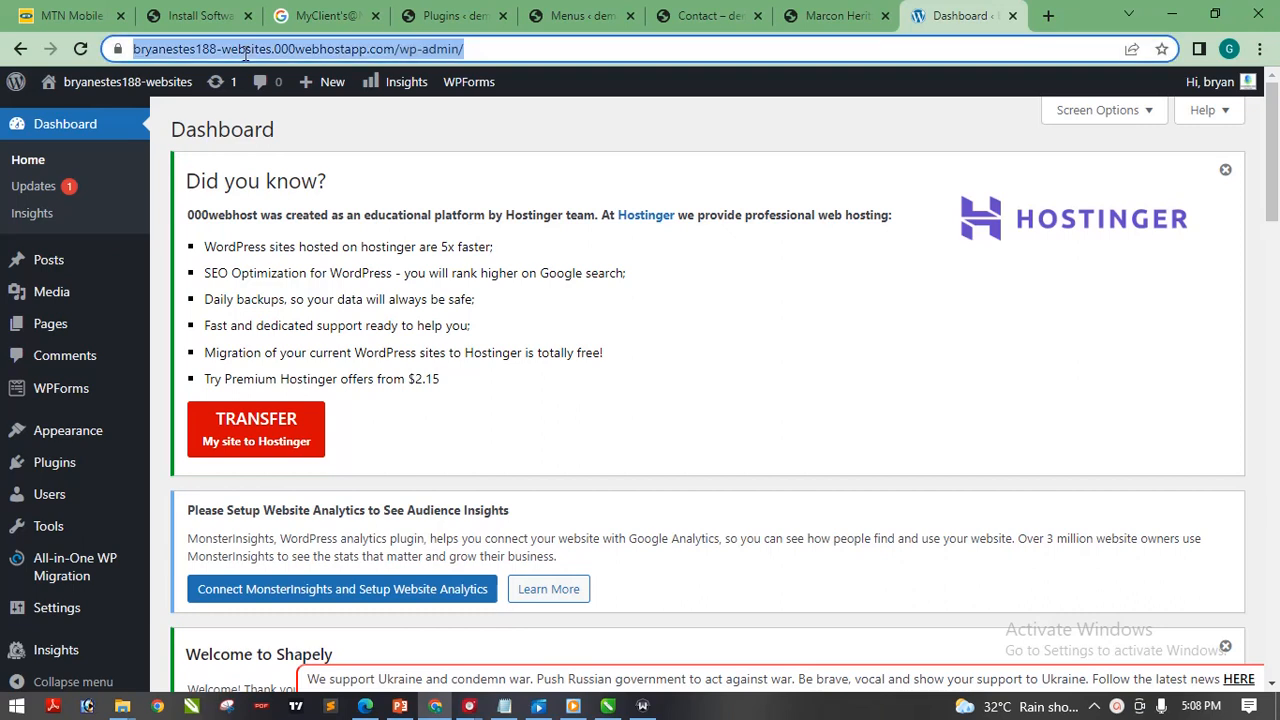
{"action": "left_click", "coordinate": [322, 48]}
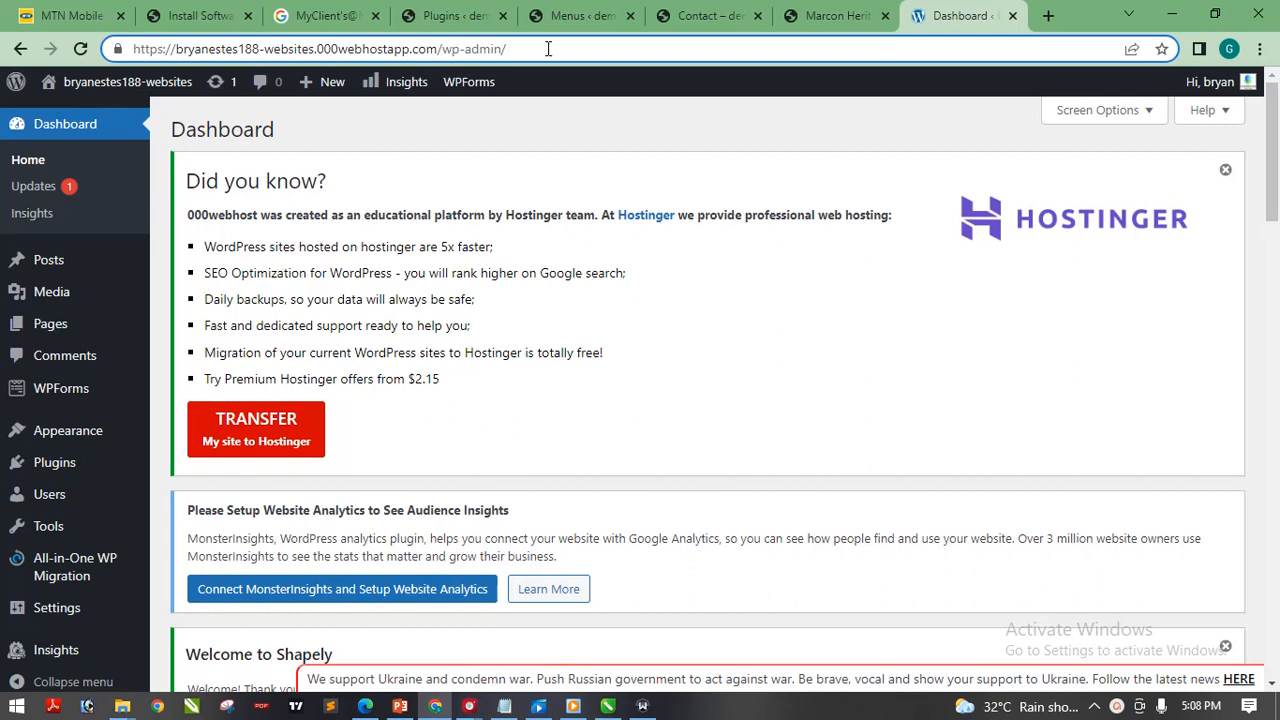
{"action": "left_click", "coordinate": [547, 126]}
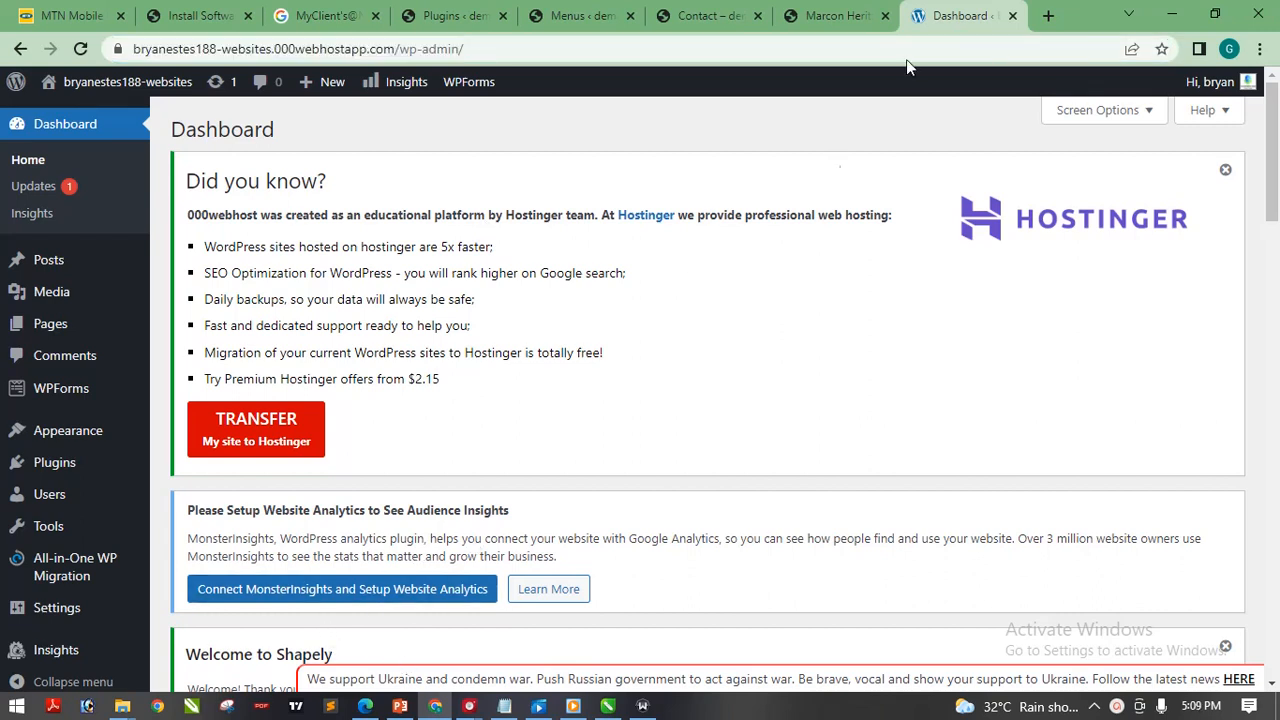
{"action": "left_click", "coordinate": [1048, 15]}
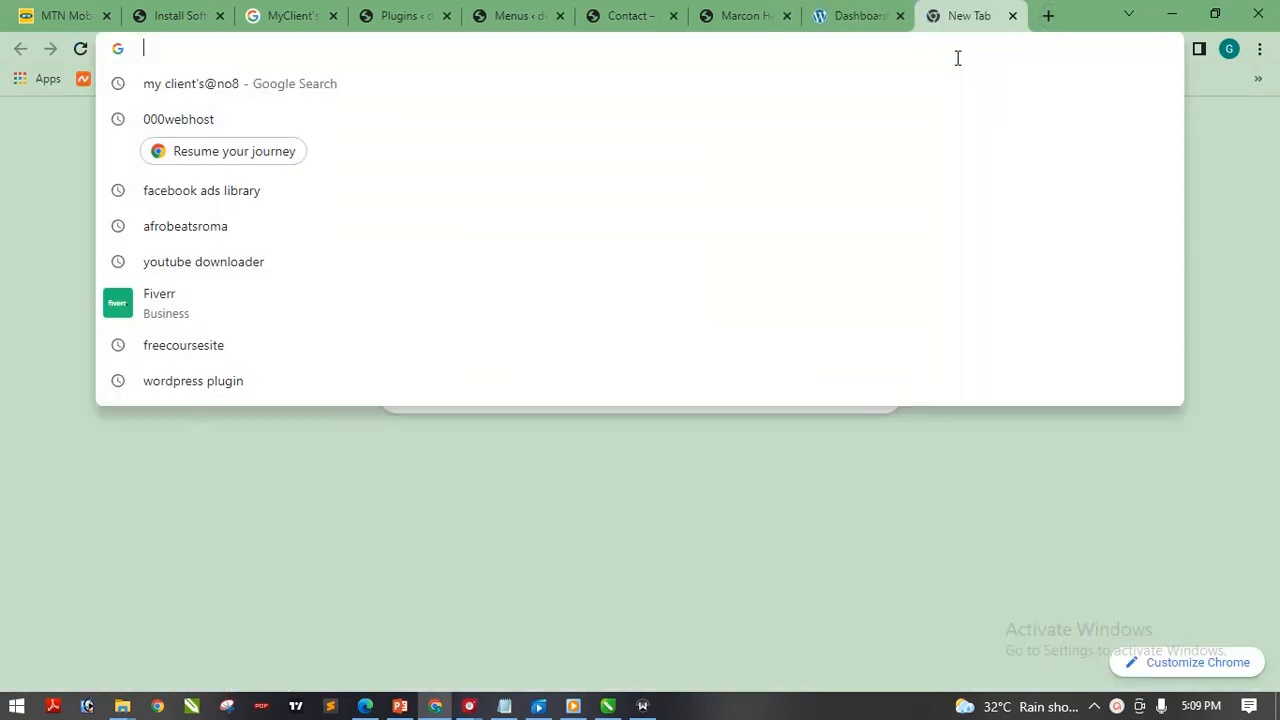
Load 000webhost.com in the new tab
{"action": "type", "text": "000webhost.com"}
{"action": "key", "text": "Return"}
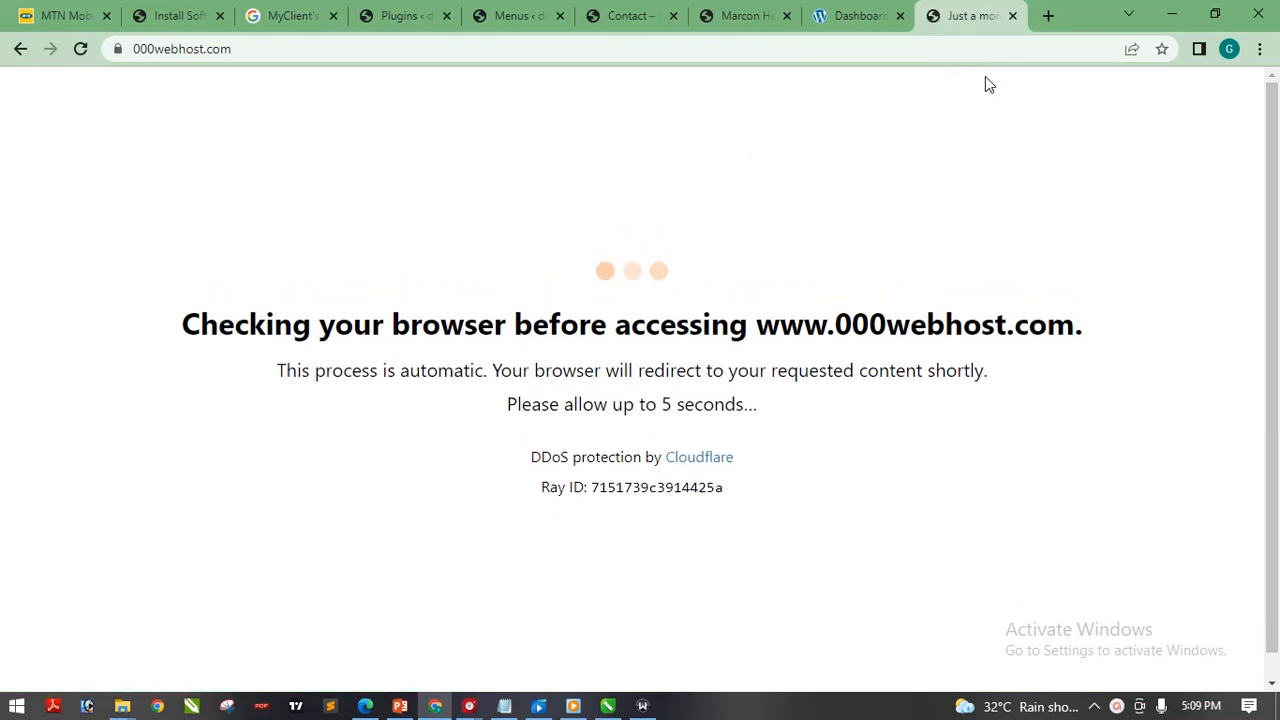
{"action": "left_click", "coordinate": [865, 14]}
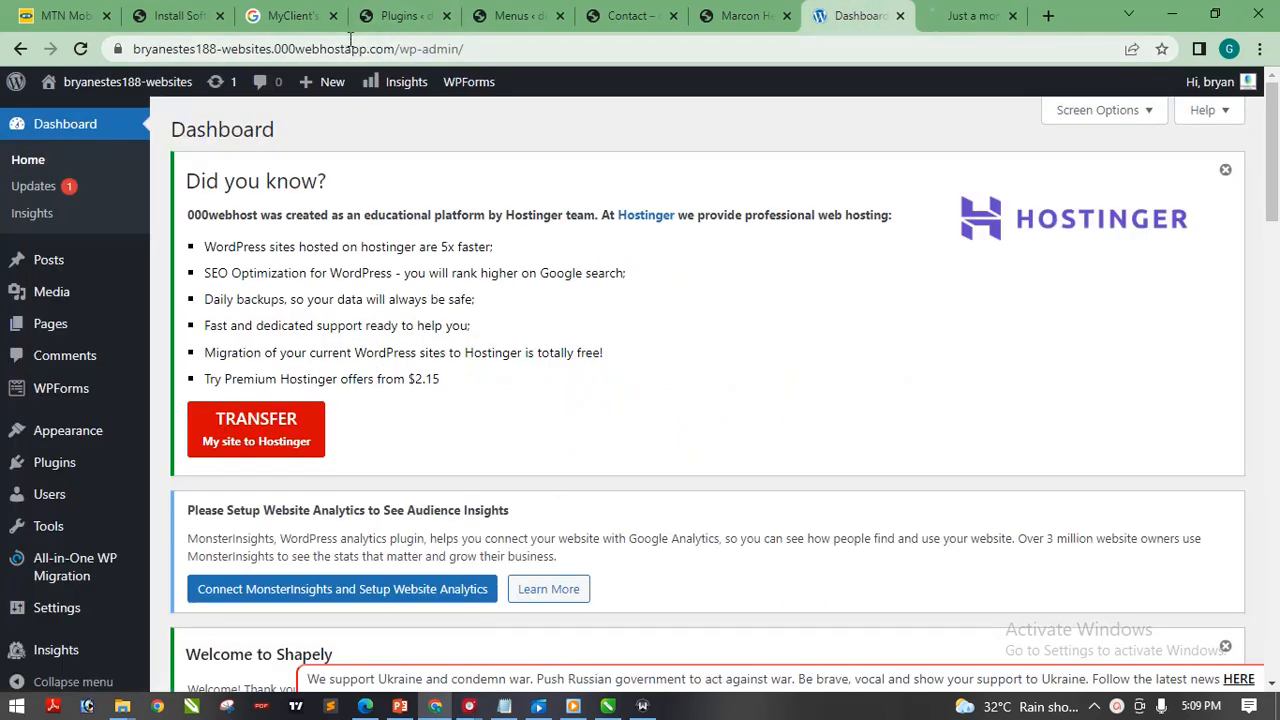
{"action": "left_click", "coordinate": [968, 16]}
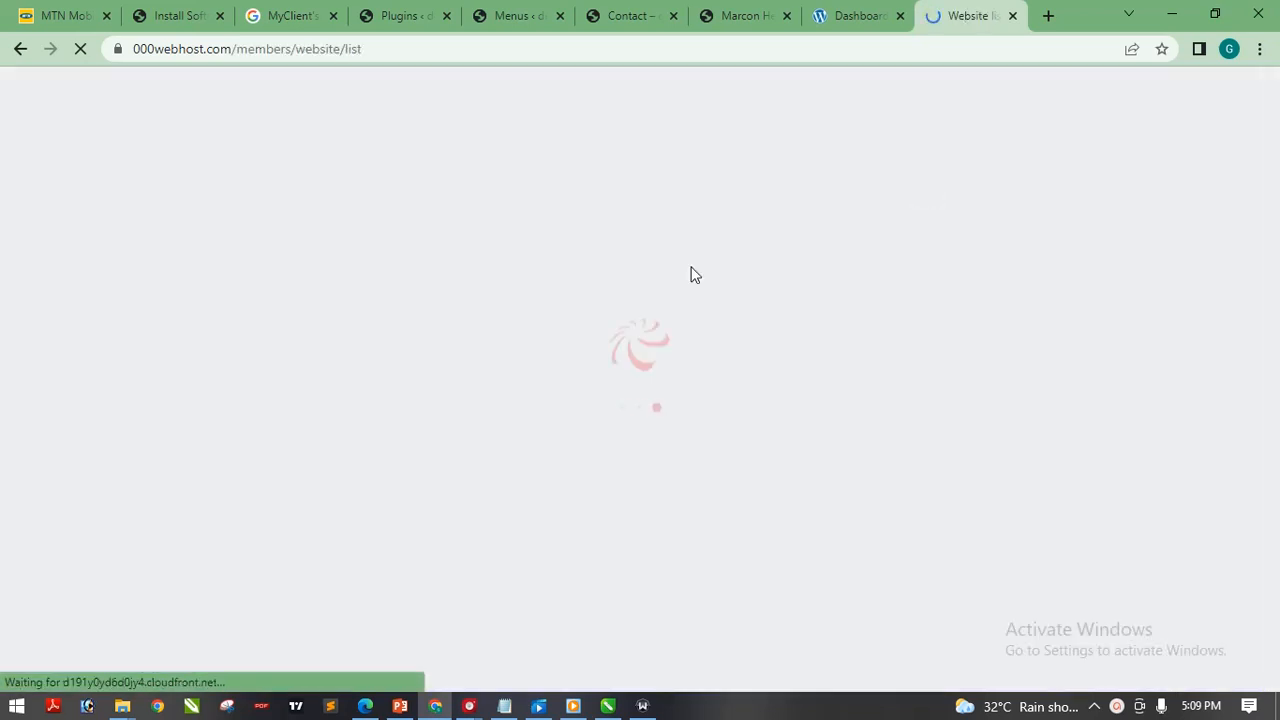
Log in to 000webhost with the saved account e-mail and pasted password
{"action": "left_click", "coordinate": [1117, 706]}
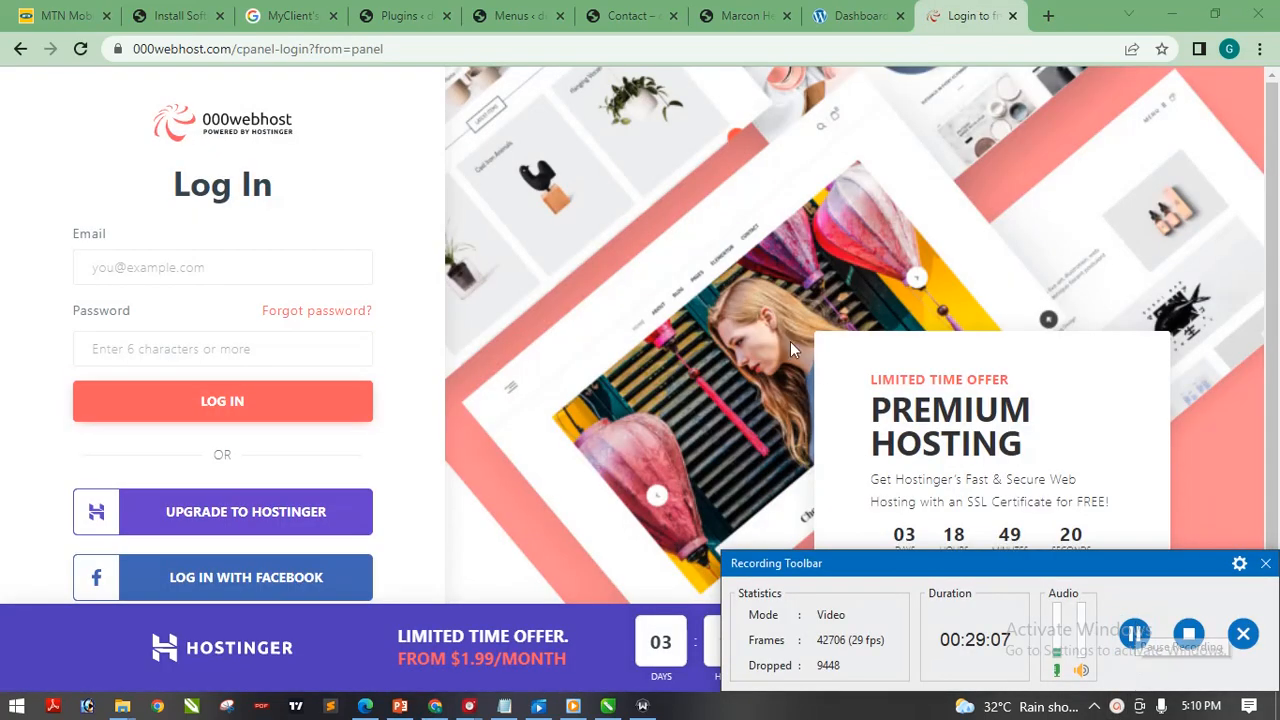
{"action": "left_click", "coordinate": [173, 266]}
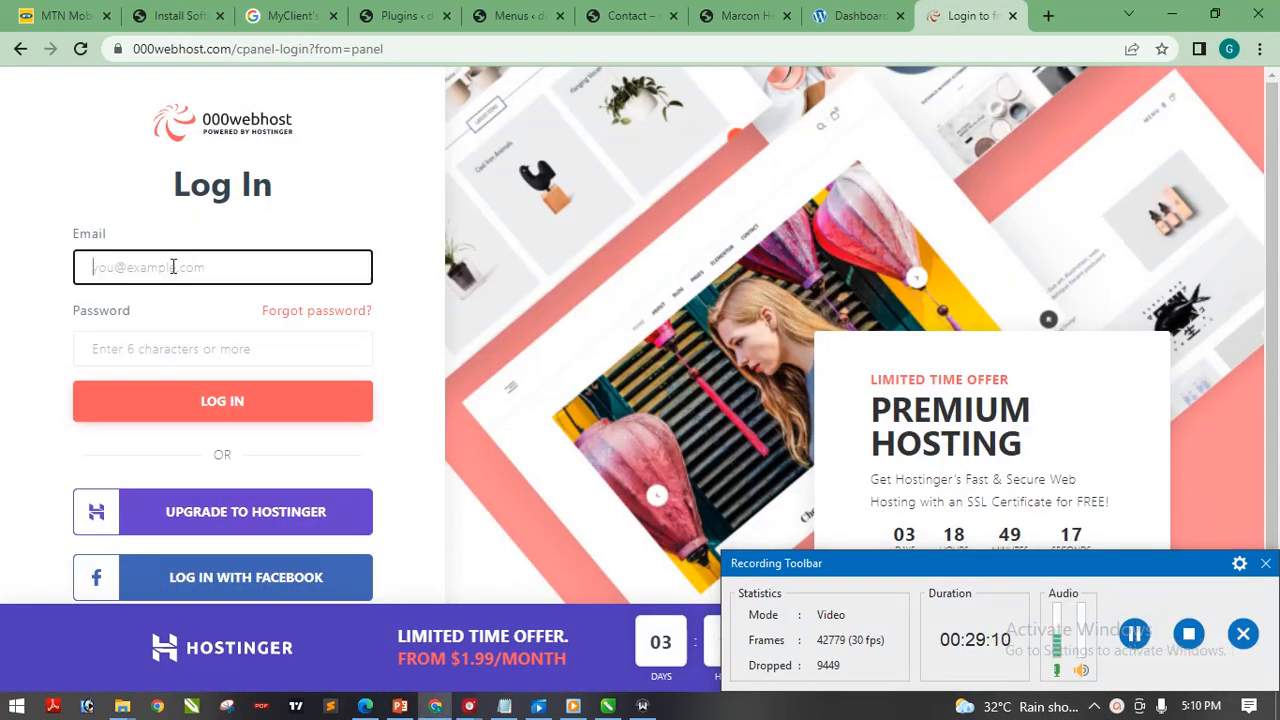
{"action": "left_click", "coordinate": [1117, 706]}
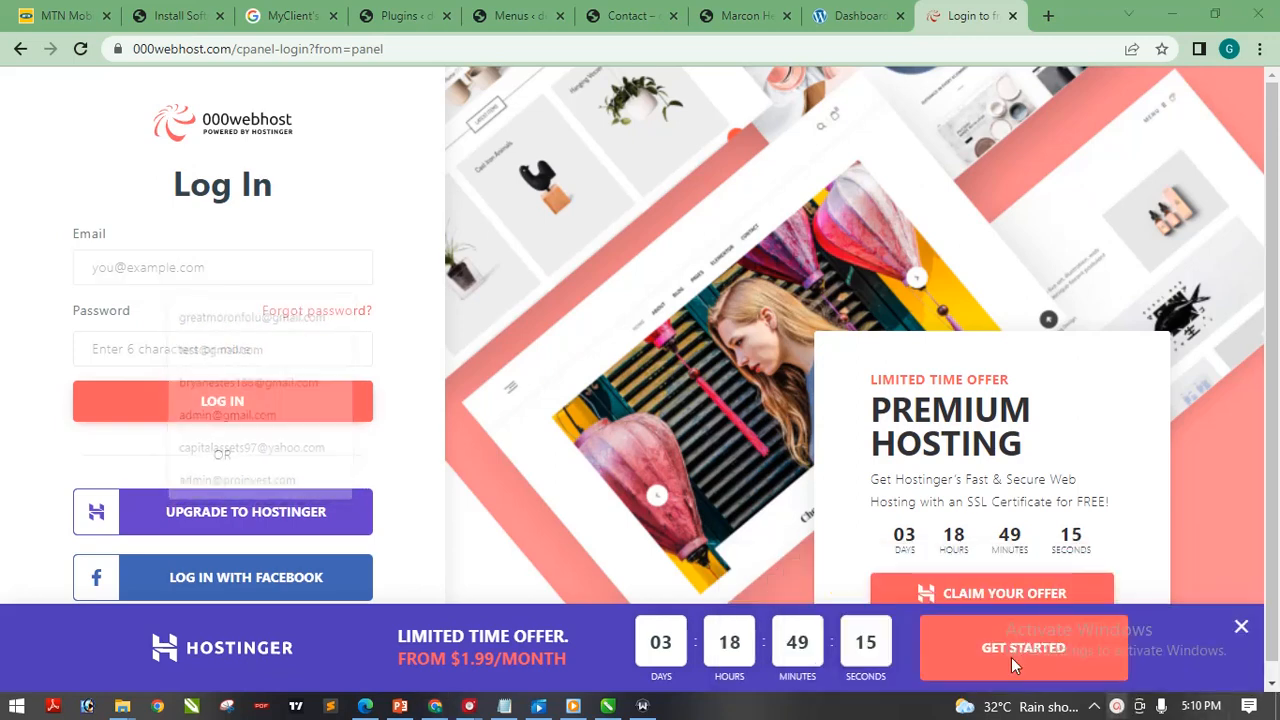
{"action": "left_click", "coordinate": [287, 277]}
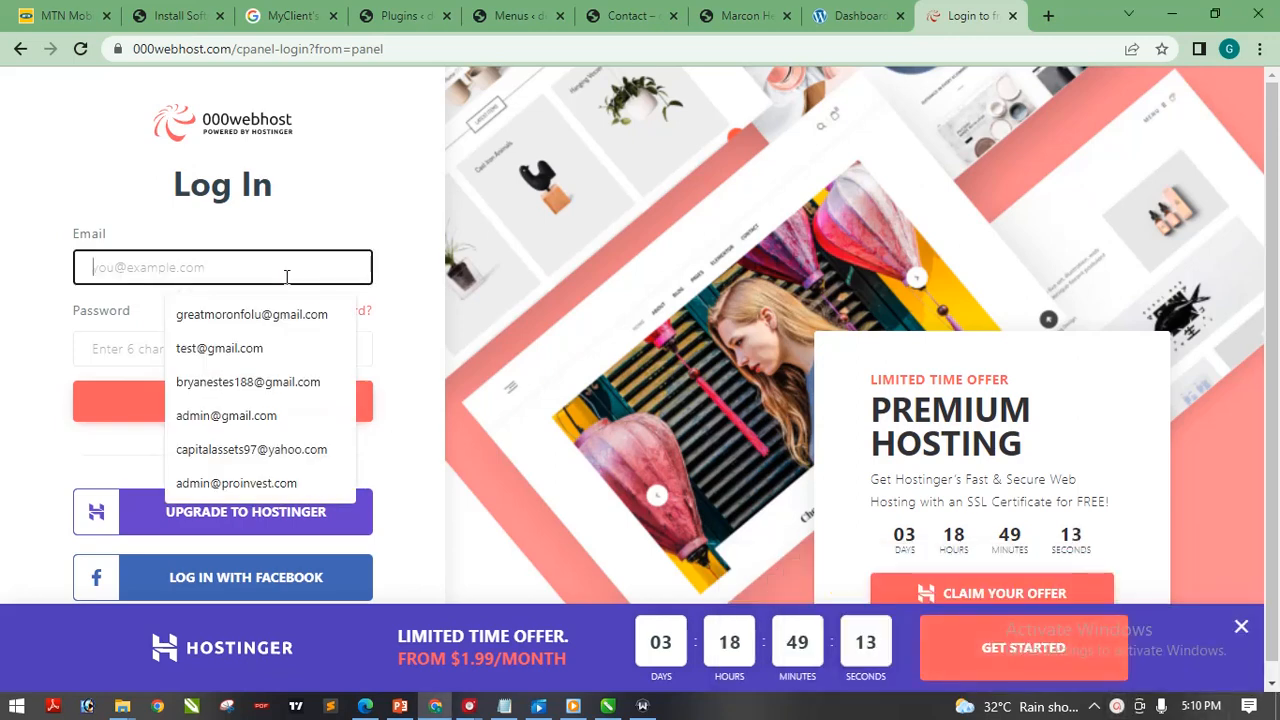
{"action": "left_click", "coordinate": [255, 380]}
{"action": "left_click_drag", "start_coordinate": [190, 325], "coordinate": [191, 352]}
{"action": "left_click", "coordinate": [191, 353]}
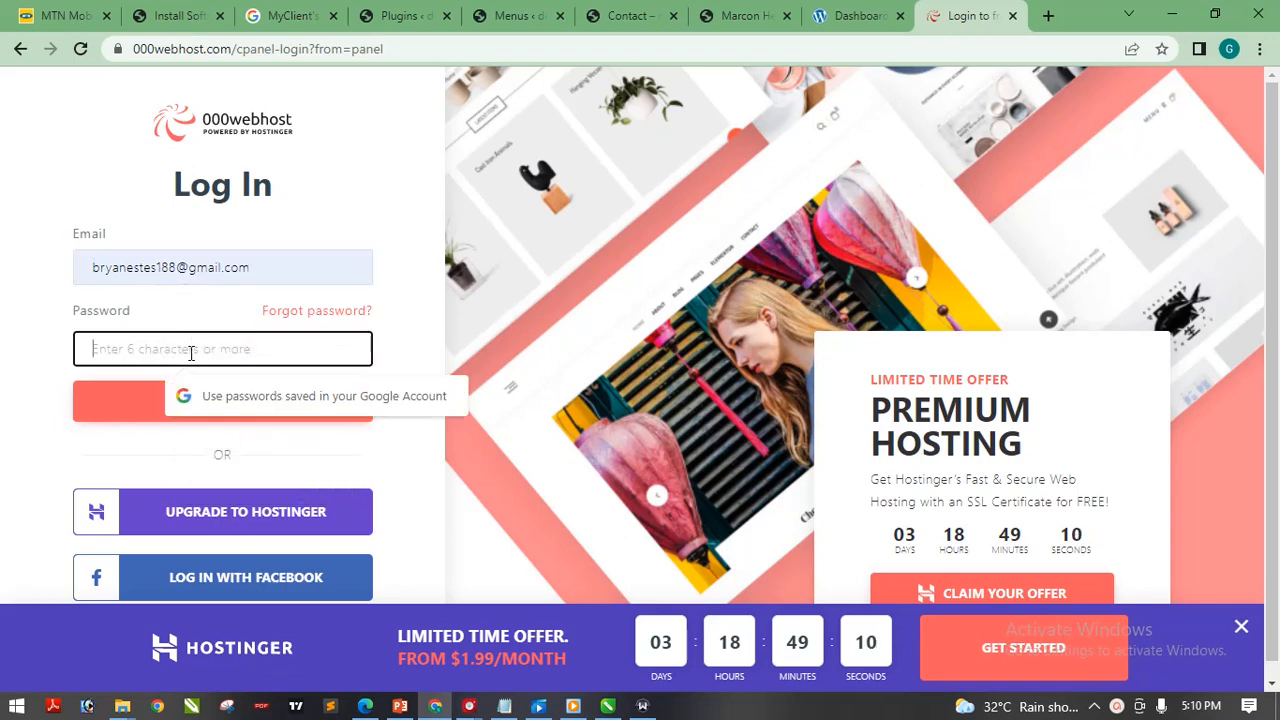
{"action": "key", "text": "ctrl+v"}
{"action": "left_click", "coordinate": [170, 410]}
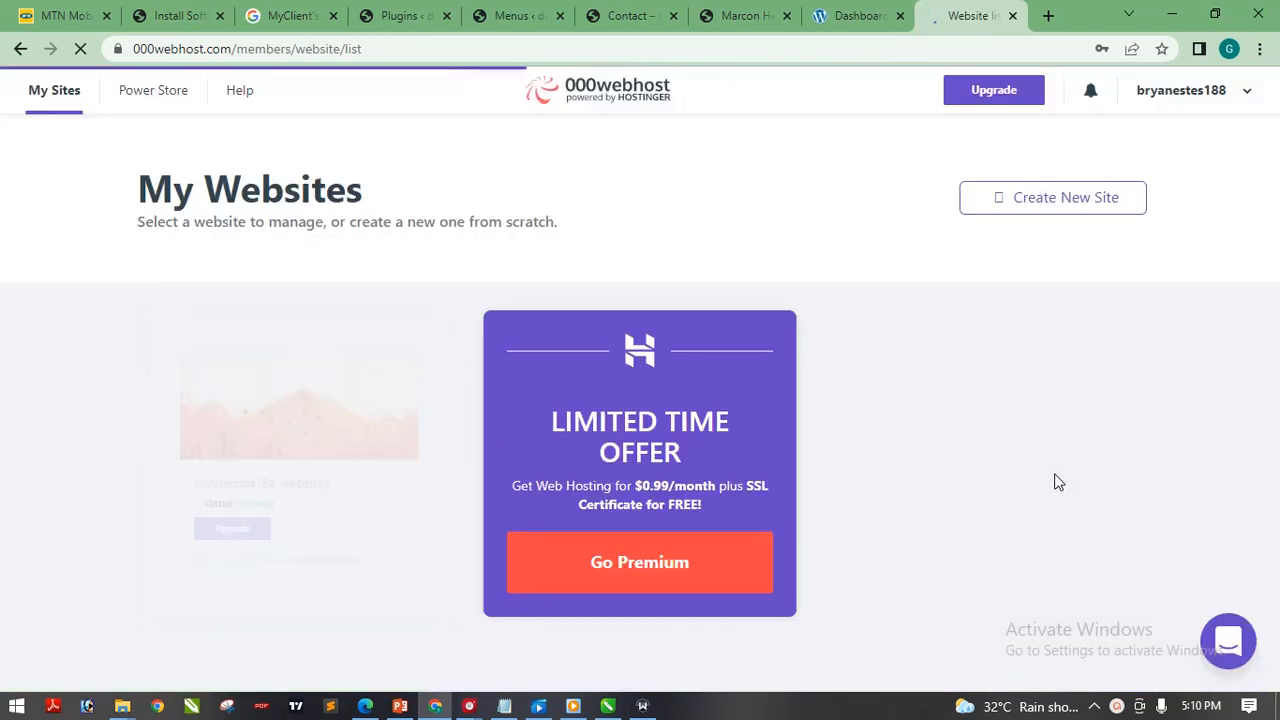
Manage the bryanestes188-websites site and view the live site in a new tab
{"action": "mouse_move", "coordinate": [300, 405]}
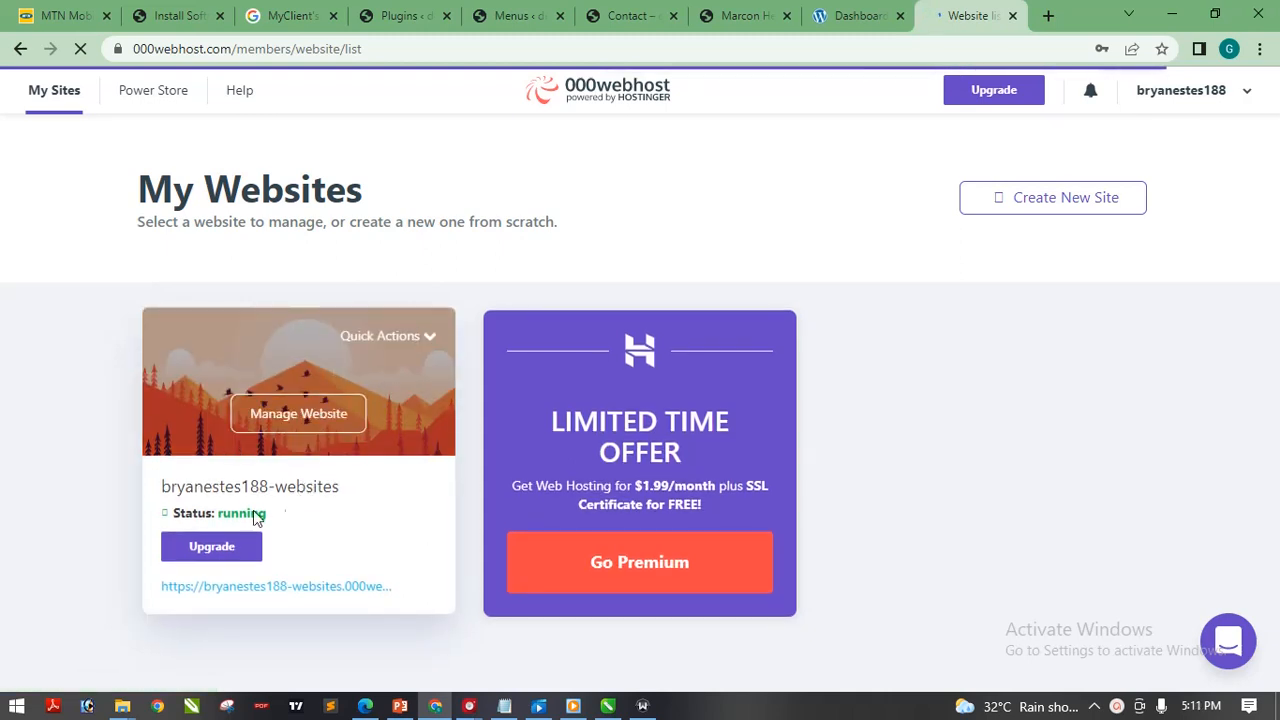
{"action": "left_click_drag", "start_coordinate": [343, 490], "coordinate": [143, 494]}
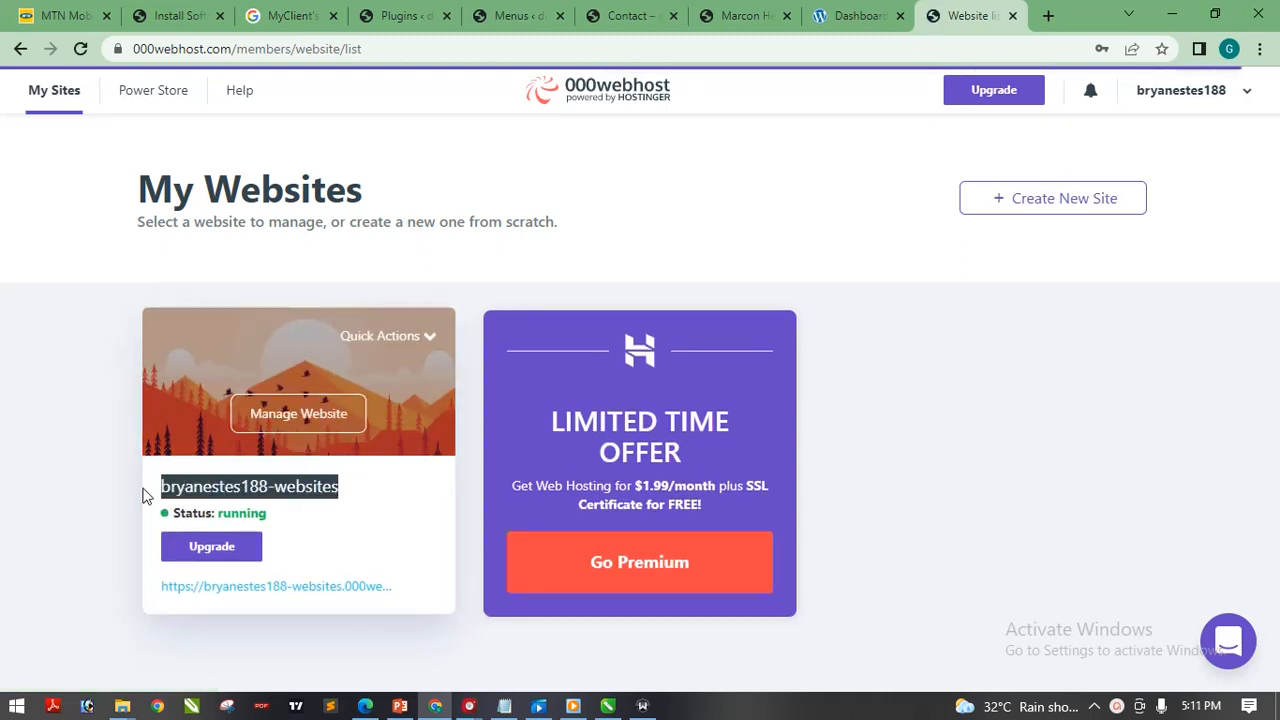
{"action": "left_click", "coordinate": [308, 422]}
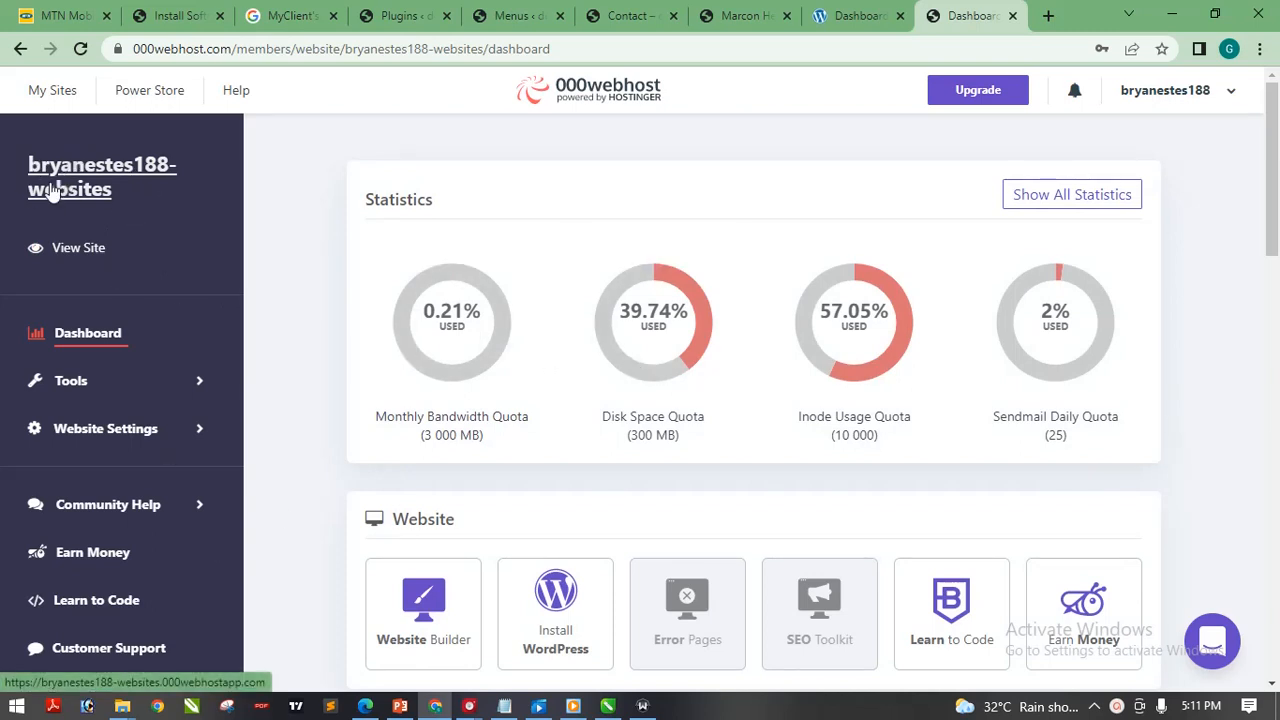
{"action": "left_click", "coordinate": [93, 255]}
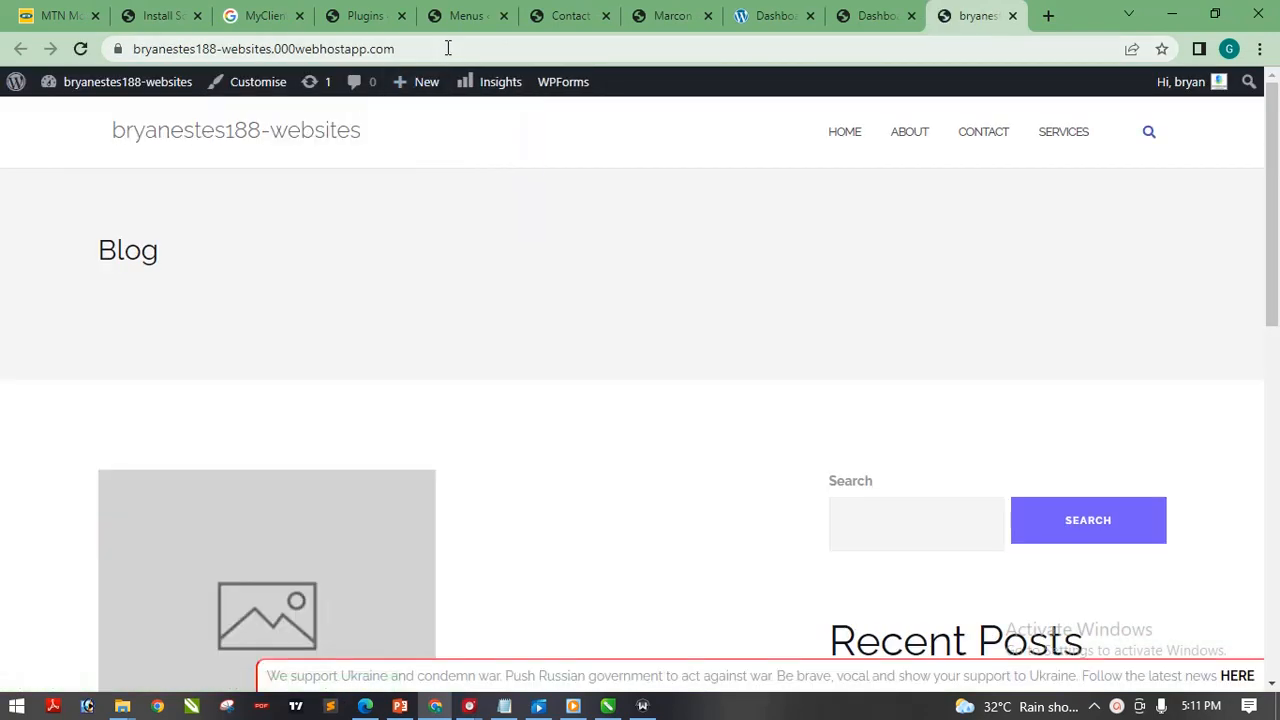
Add /wp-admin to the live site address to reach the Dashboard, then scroll through it
{"action": "left_click", "coordinate": [448, 48]}
{"action": "left_click", "coordinate": [448, 48]}
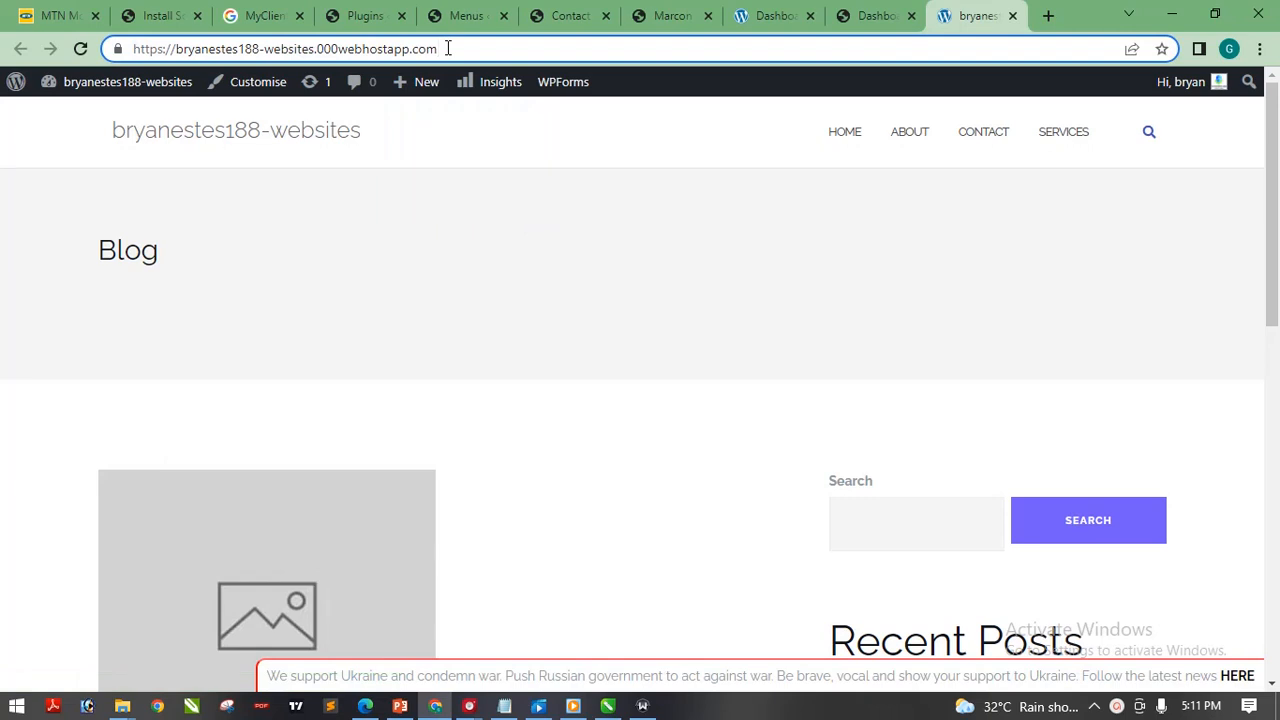
{"action": "type", "text": "/wp-"}
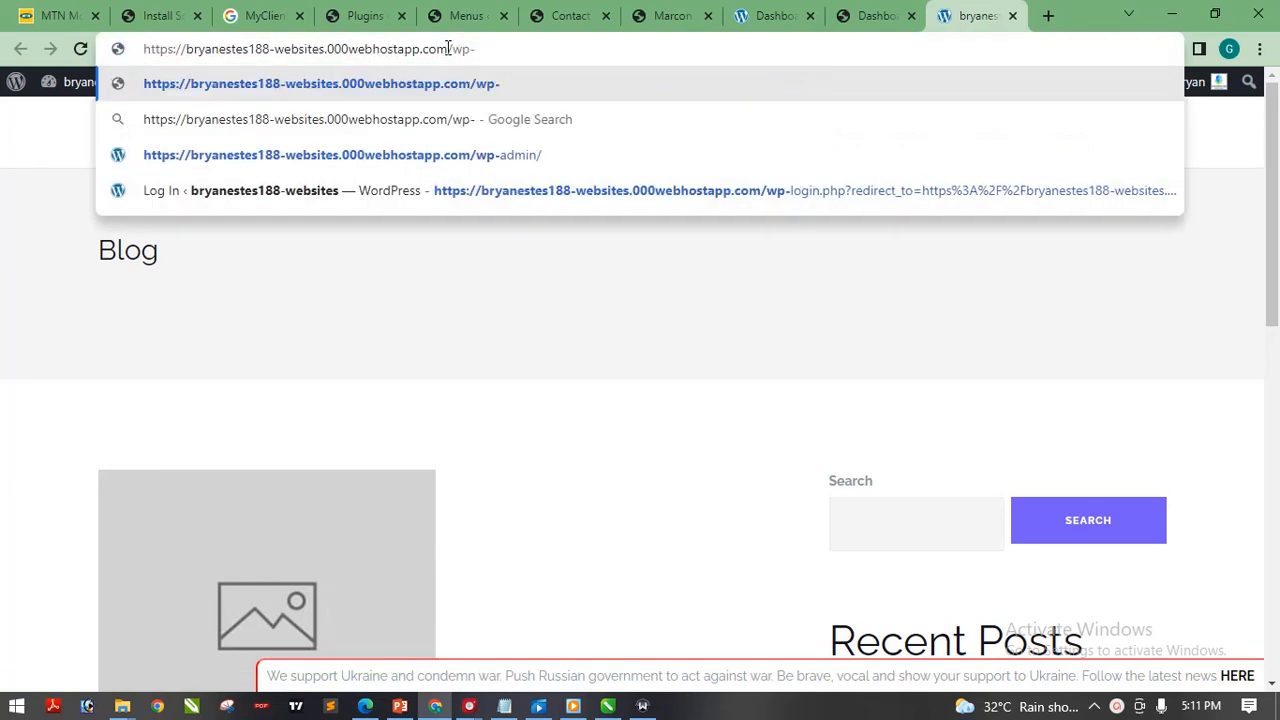
{"action": "type", "text": "admin"}
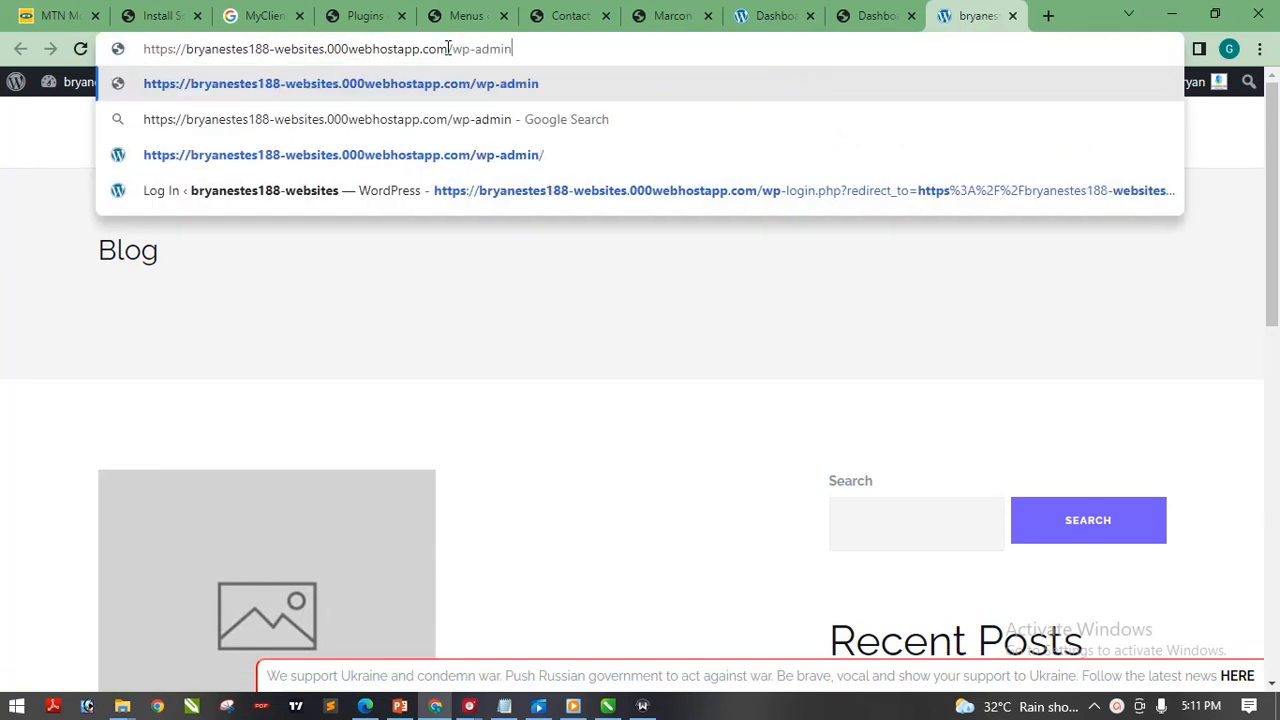
{"action": "key", "text": "Return"}
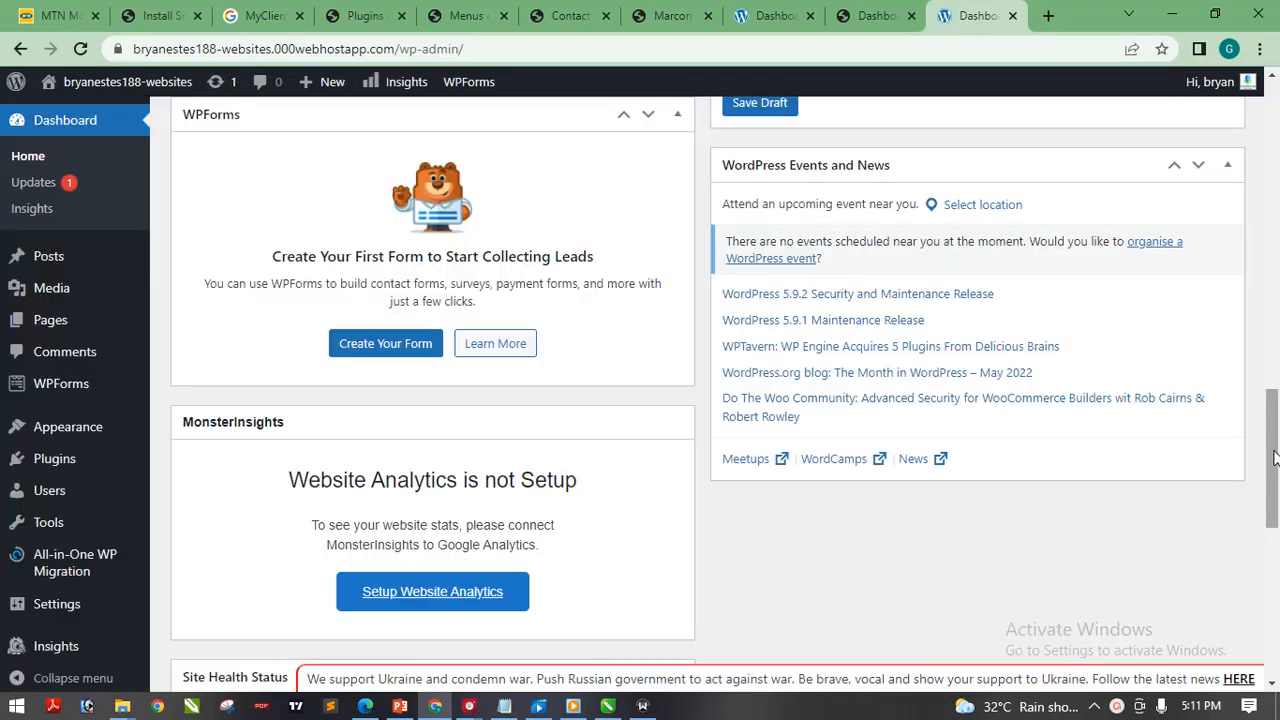
{"action": "left_click_drag", "start_coordinate": [1274, 457], "coordinate": [1274, 110]}
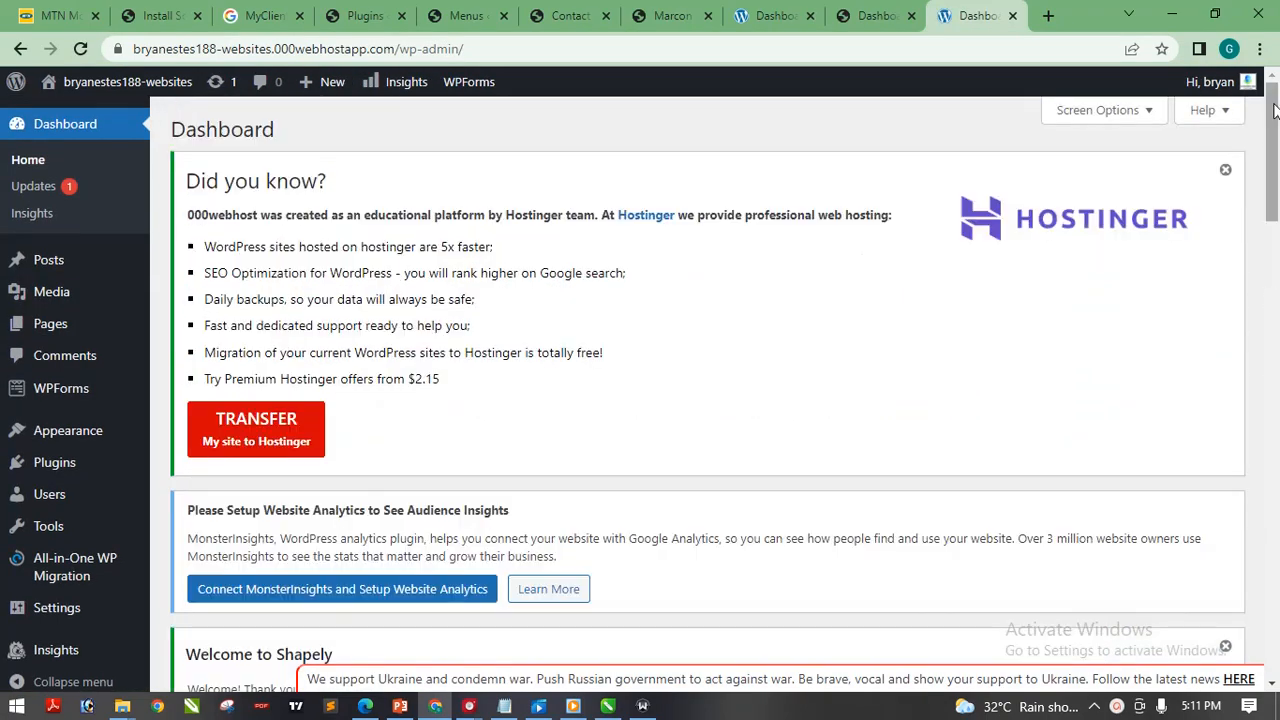
{"action": "left_click_drag", "start_coordinate": [1272, 160], "coordinate": [1277, 382]}
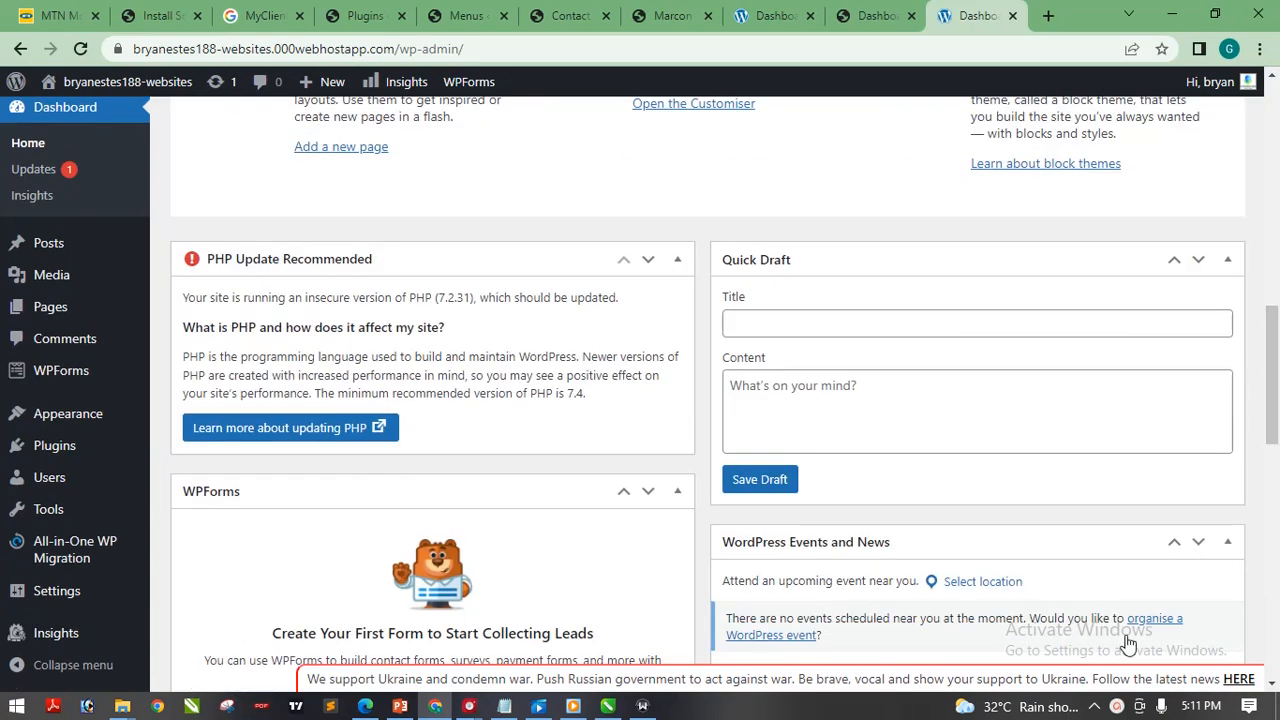
{"action": "left_click", "coordinate": [1116, 707]}
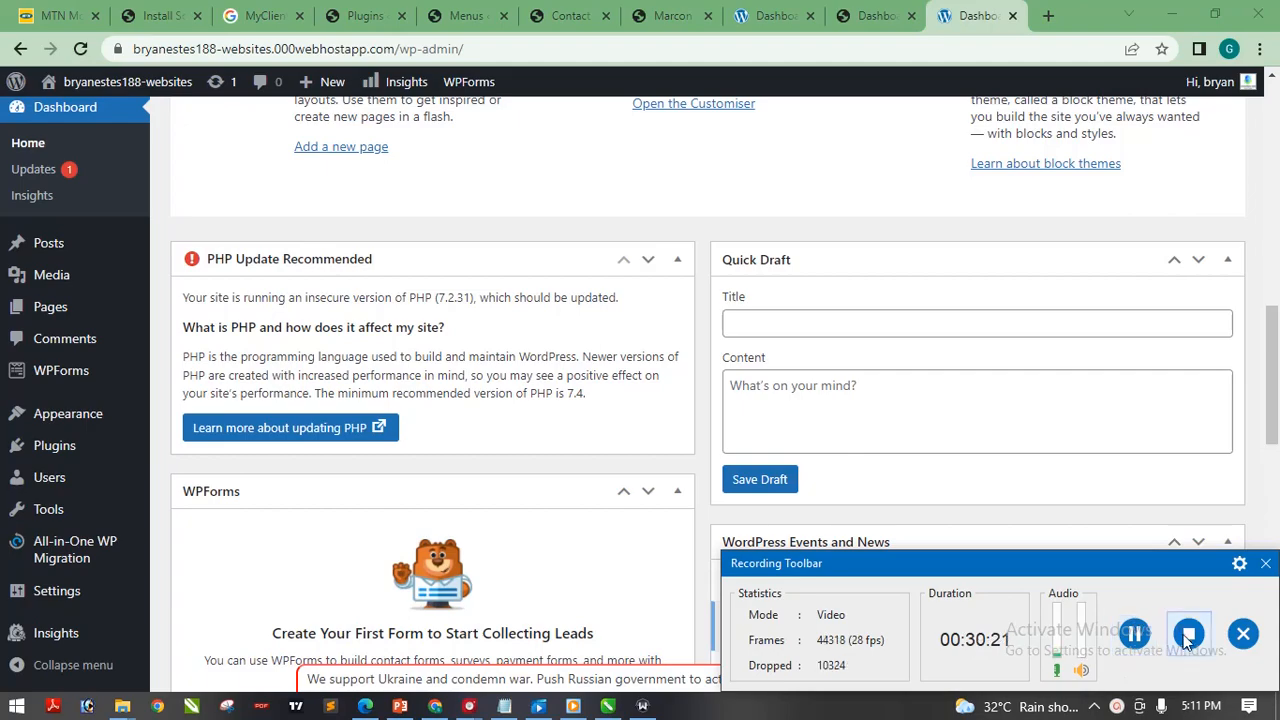